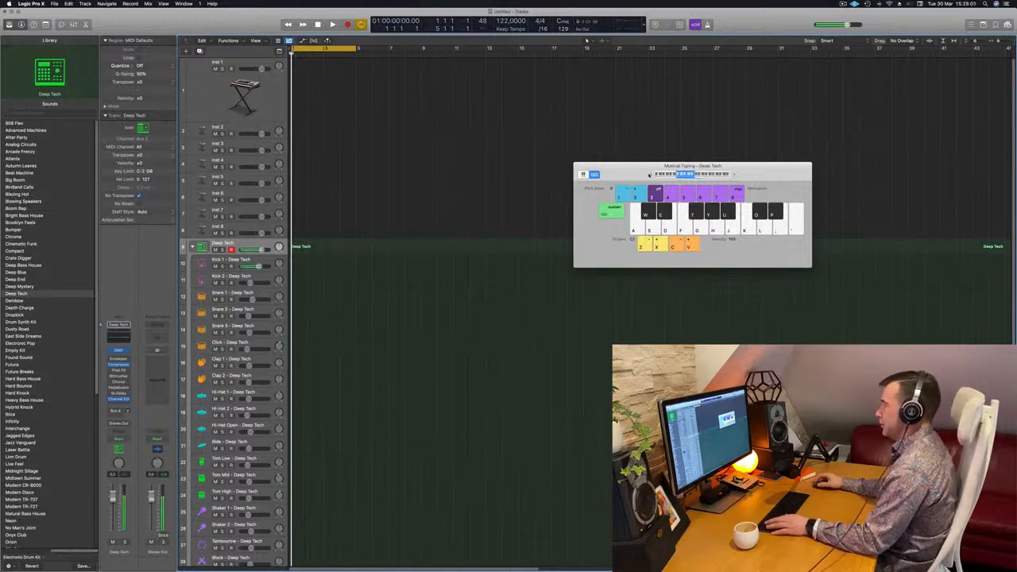
Record a short kick pattern on the Deep Tech drum track and open it in the Piano Roll
{"action": "key", "text": "r"}
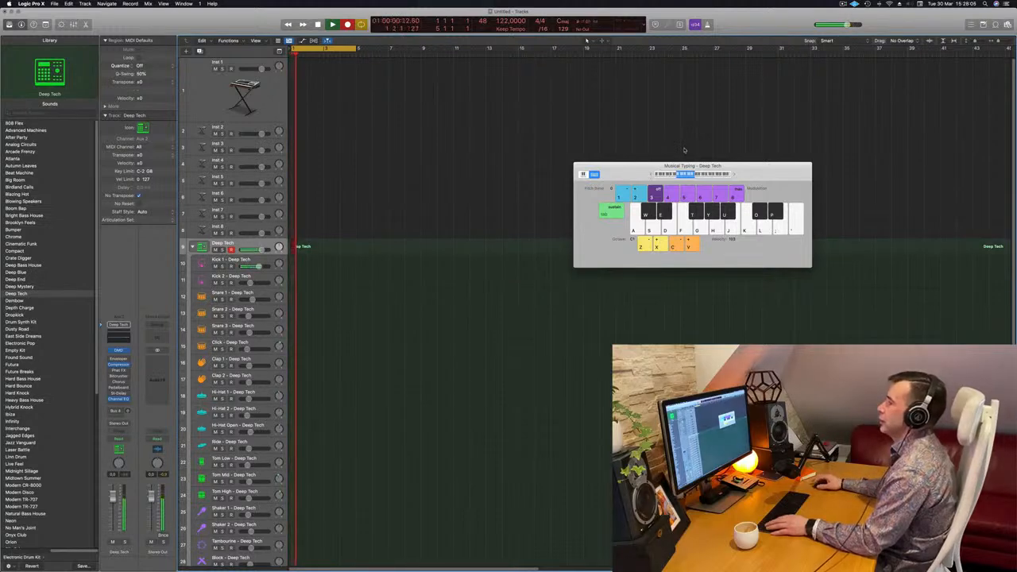
{"action": "key", "text": "space"}
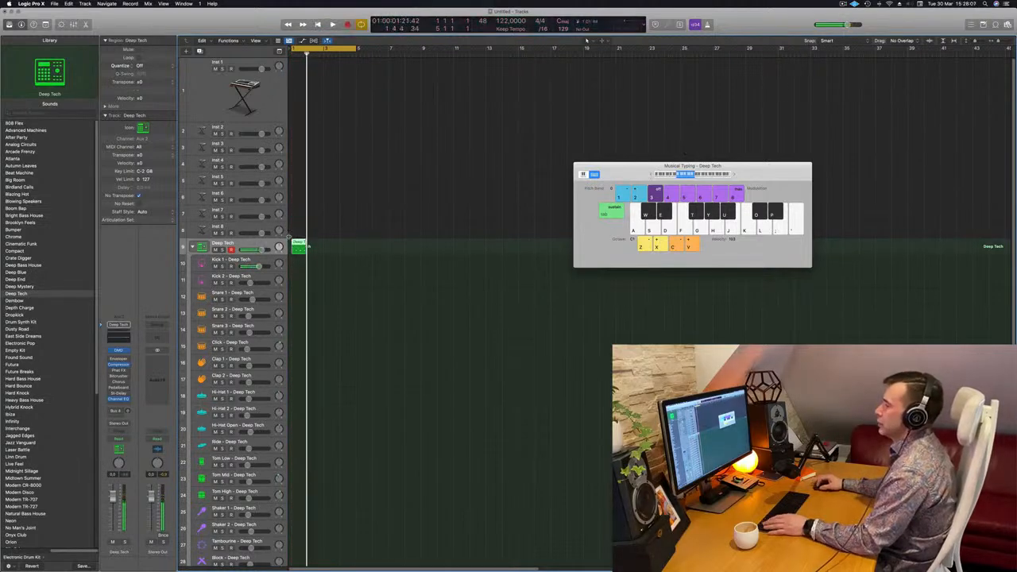
{"action": "key", "text": "e"}
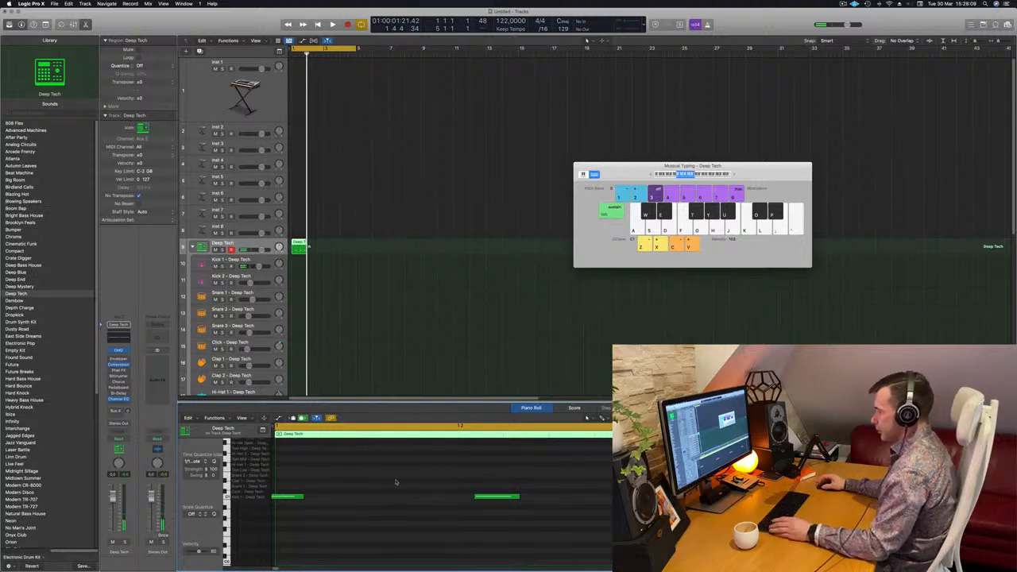
Quantize the recorded kick notes to the beat grid and play back the corrected pattern
{"action": "left_click_drag", "start_coordinate": [480, 479], "coordinate": [518, 508]}
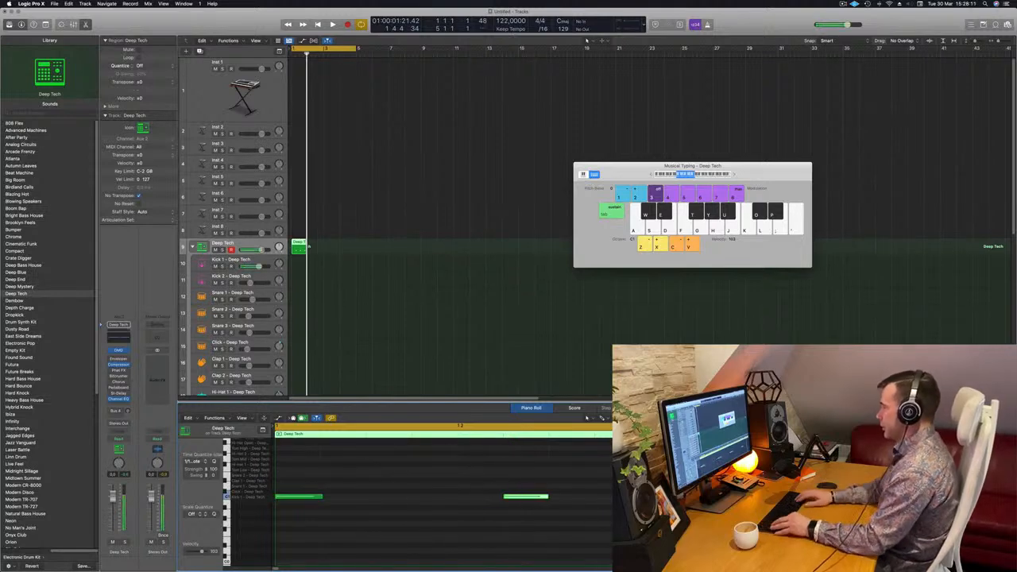
{"action": "scroll", "coordinate": [516, 506], "scroll_direction": "down", "scroll_amount": 3}
{"action": "left_click", "coordinate": [516, 505]}
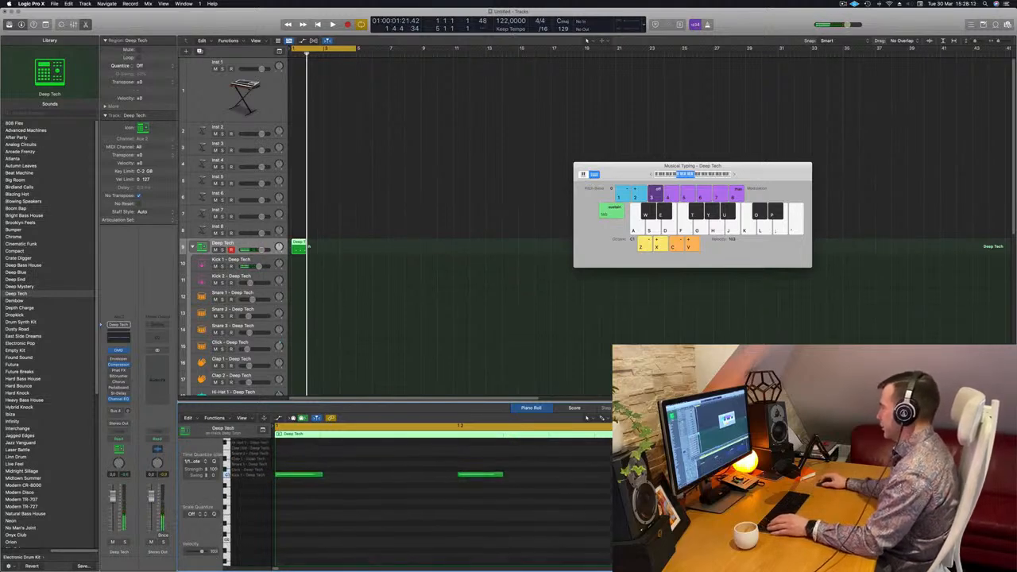
{"action": "key", "text": "space"}
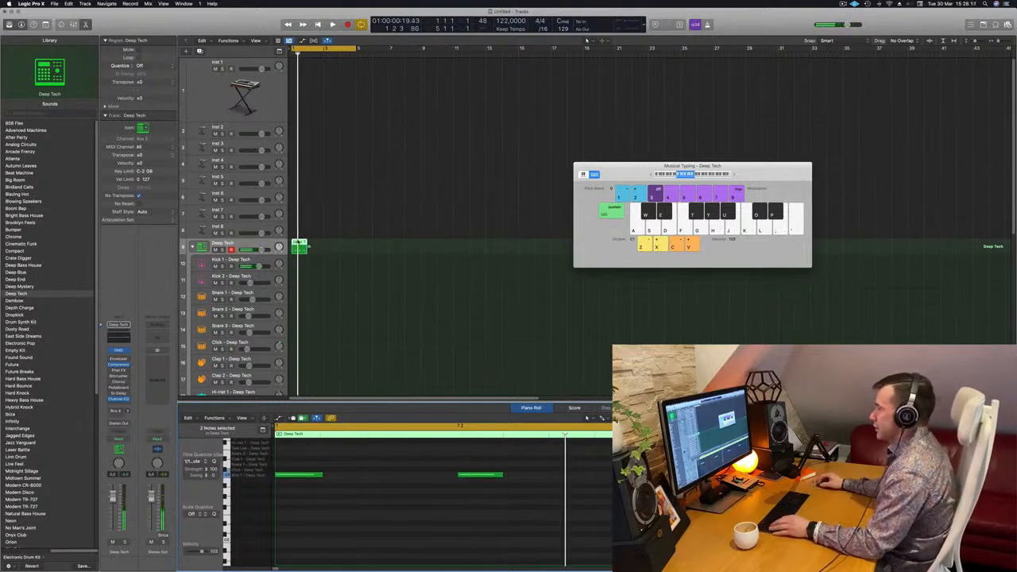
Move the kick region onto the Kick 1 subtrack, raise its notes to E1 and transpose them down an octave
{"action": "left_click_drag", "start_coordinate": [300, 243], "coordinate": [300, 261]}
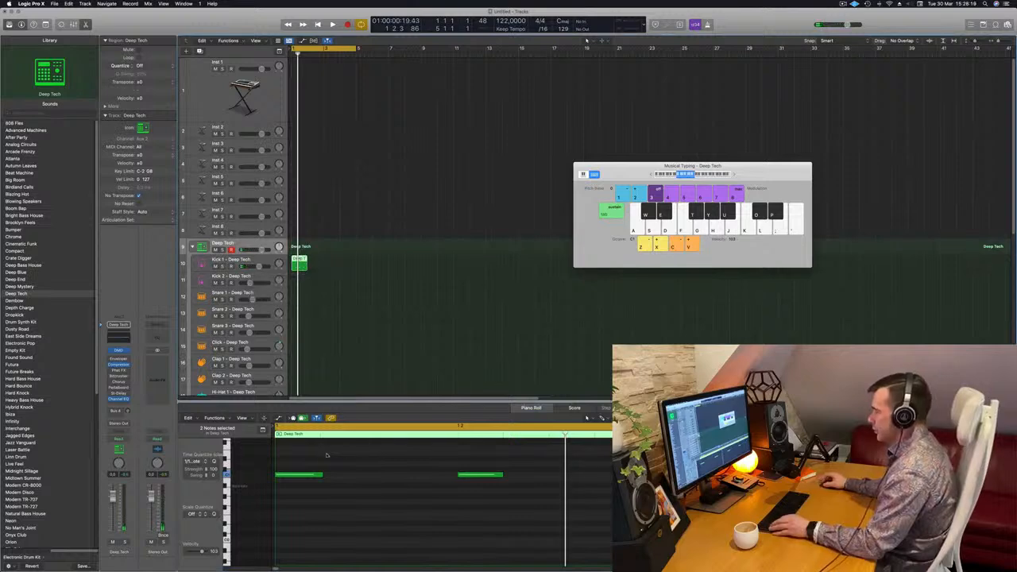
{"action": "left_click_drag", "start_coordinate": [310, 455], "coordinate": [866, 494]}
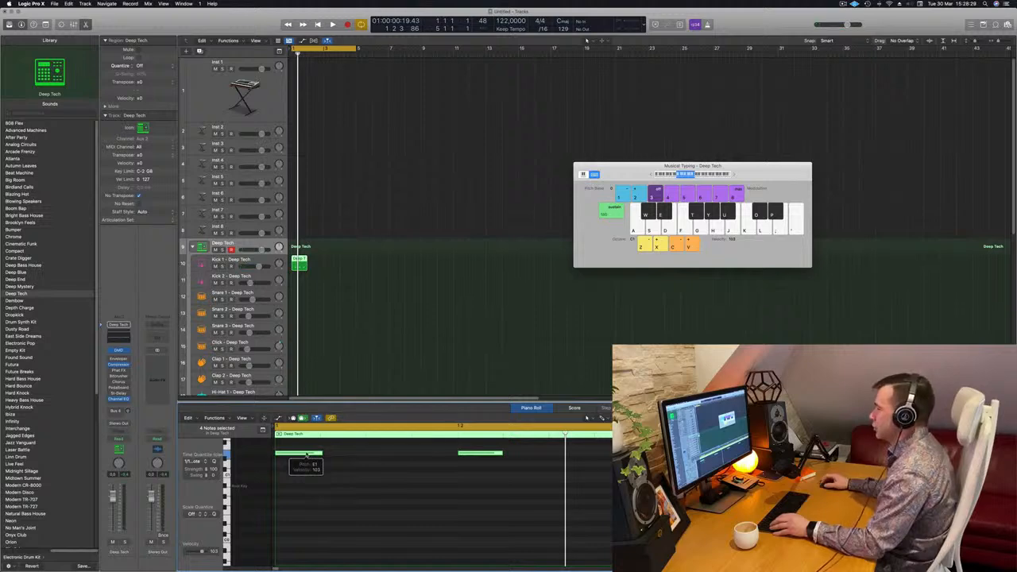
{"action": "left_click", "coordinate": [309, 482]}
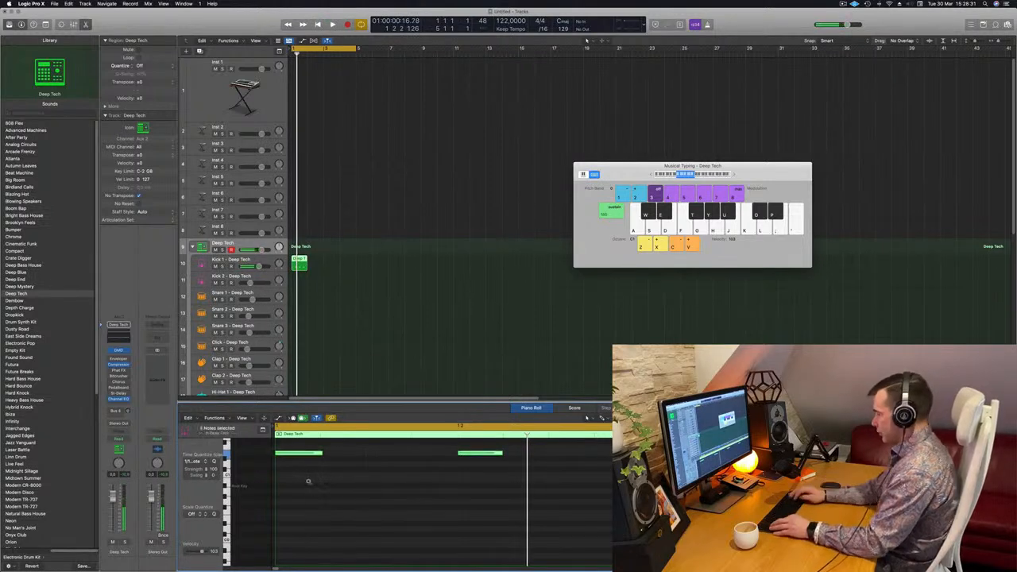
{"action": "key", "text": "alt+shift+Down"}
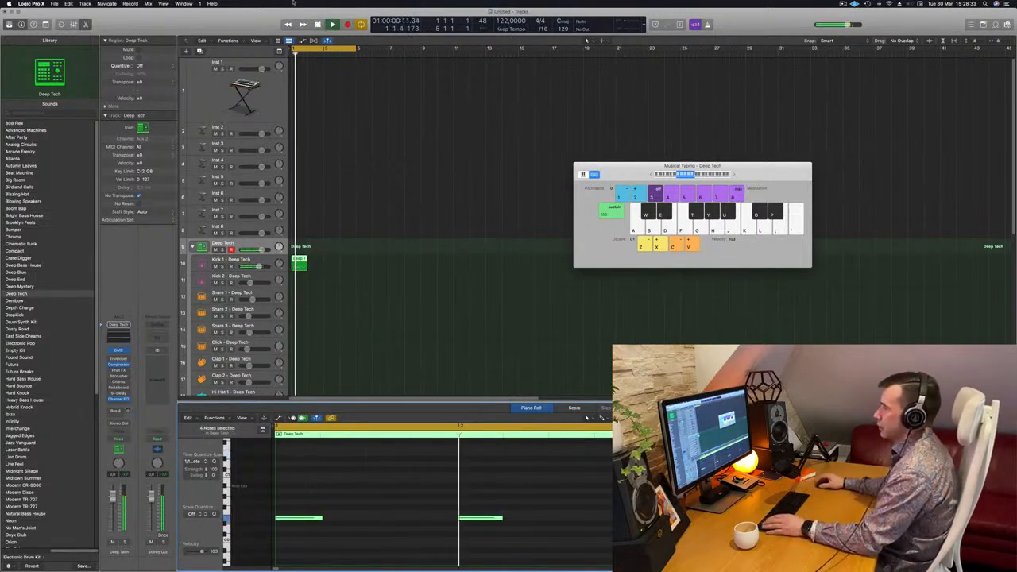
Repeat the kick region on the Kick 1 subtrack to fill four bars and play it
{"action": "left_click_drag", "start_coordinate": [297, 259], "coordinate": [347, 264]}
{"action": "key", "text": "space"}
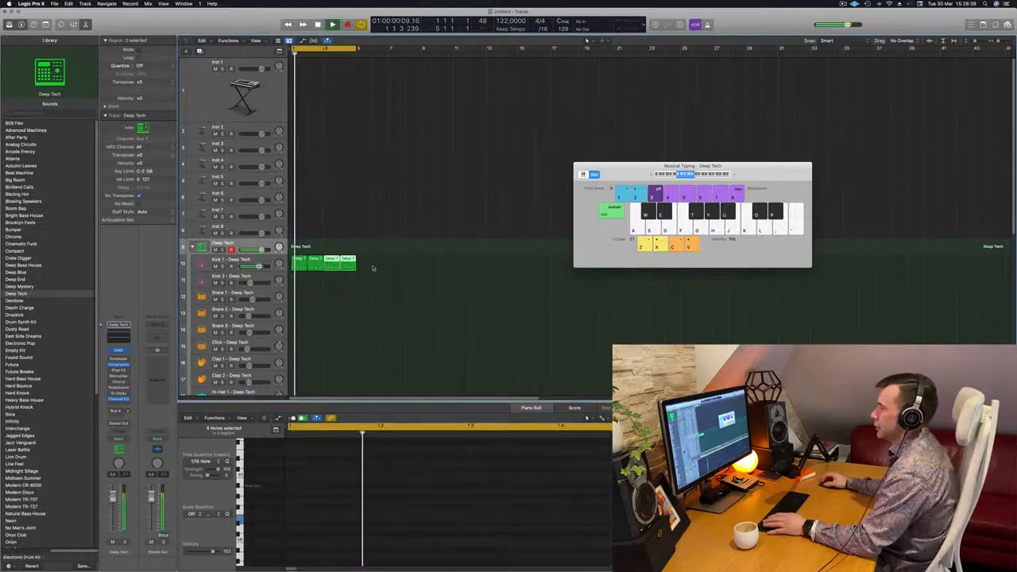
Copy the first kick region to the Snare 1 subtrack and thin it to two notes by deleting the downbeat hits
{"action": "scroll", "coordinate": [390, 272], "scroll_direction": "down", "scroll_amount": 3}
{"action": "left_click", "coordinate": [298, 212]}
{"action": "key", "text": "space"}
{"action": "left_click_drag", "start_coordinate": [298, 212], "coordinate": [298, 251]}
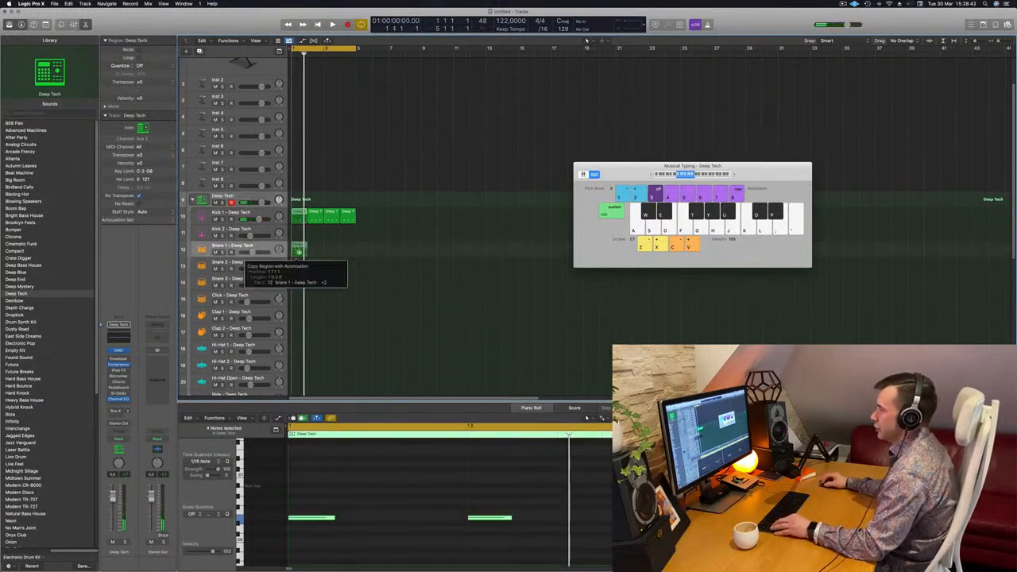
{"action": "left_click_drag", "start_coordinate": [342, 486], "coordinate": [303, 536]}
{"action": "key", "text": "Delete"}
{"action": "left_click_drag", "start_coordinate": [480, 496], "coordinate": [855, 565]}
{"action": "key", "text": "space"}
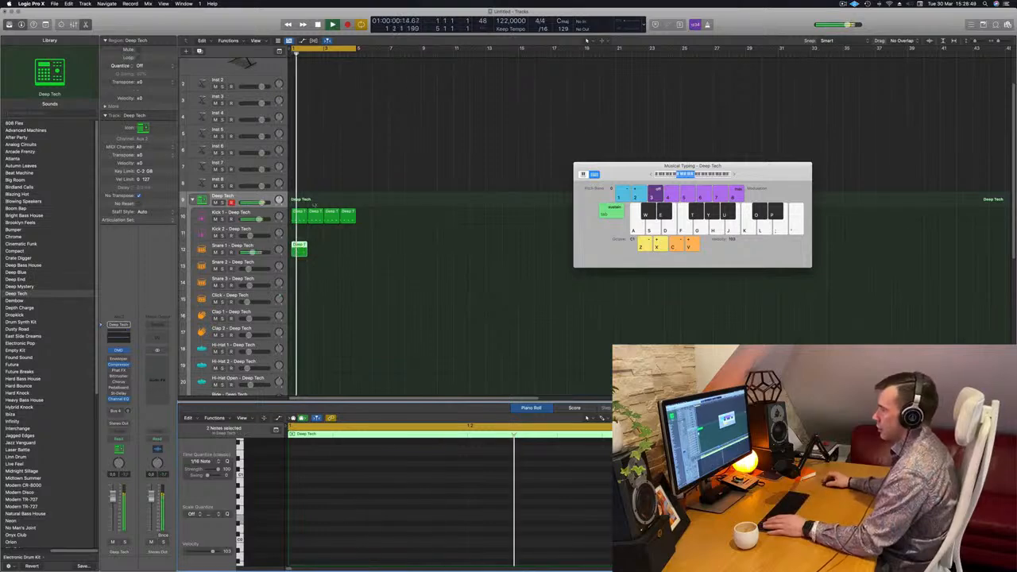
Repeat the snare region on the Snare 1 subtrack to fill four bars and play it with the kick
{"action": "key", "text": "space"}
{"action": "left_click_drag", "start_coordinate": [299, 251], "coordinate": [331, 249]}
{"action": "key", "text": "space"}
{"action": "key", "text": "super+Up"}
{"action": "key", "text": "super+Up"}
{"action": "key", "text": "super+Up"}
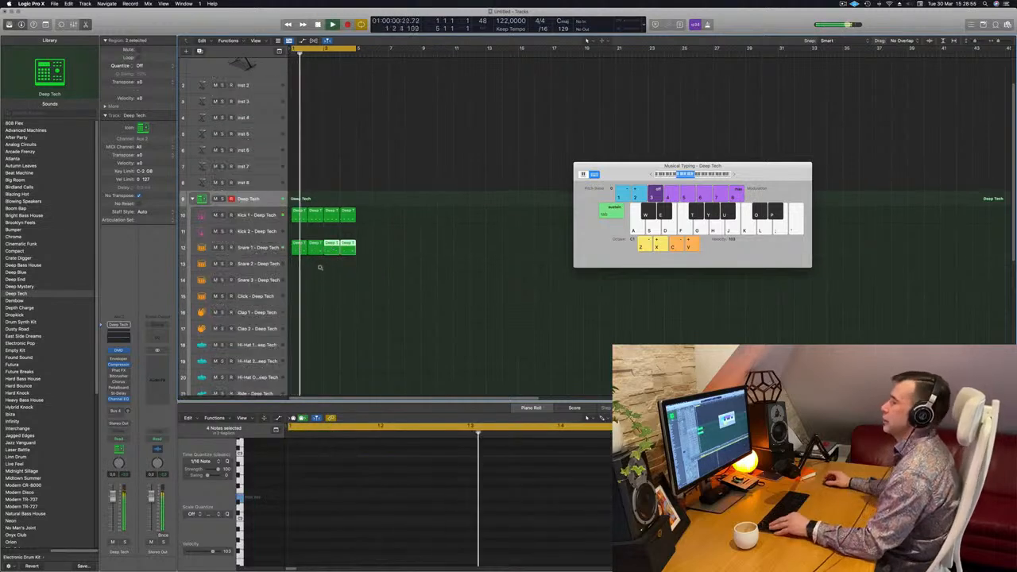
{"action": "key", "text": "space"}
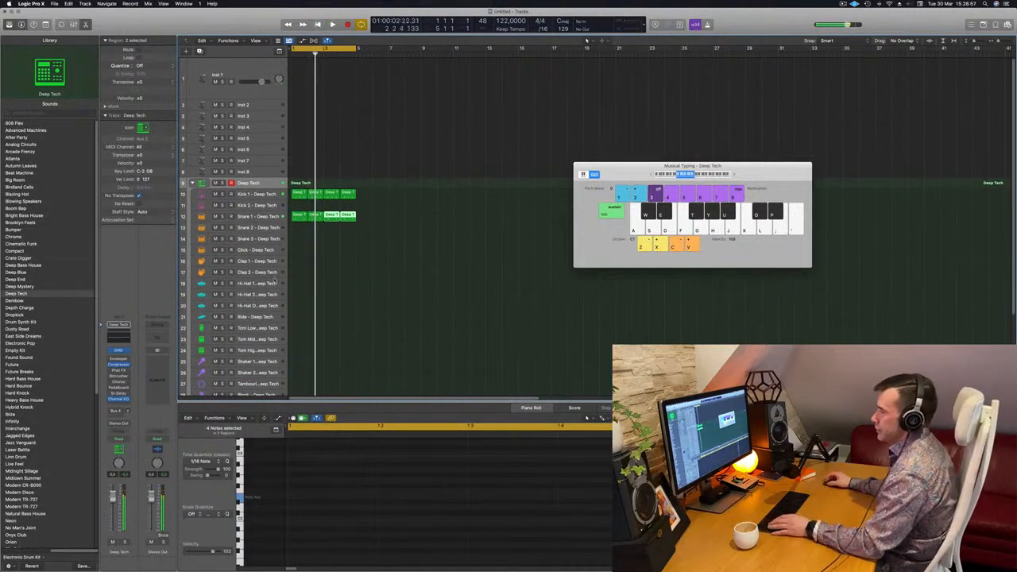
Copy the first kick region to the Hi-Hat Open subtrack, shift its notes onto the offbeats and audition the result
{"action": "left_click", "coordinate": [297, 194]}
{"action": "left_click_drag", "start_coordinate": [298, 224], "coordinate": [301, 313]}
{"action": "left_click_drag", "start_coordinate": [321, 455], "coordinate": [862, 553]}
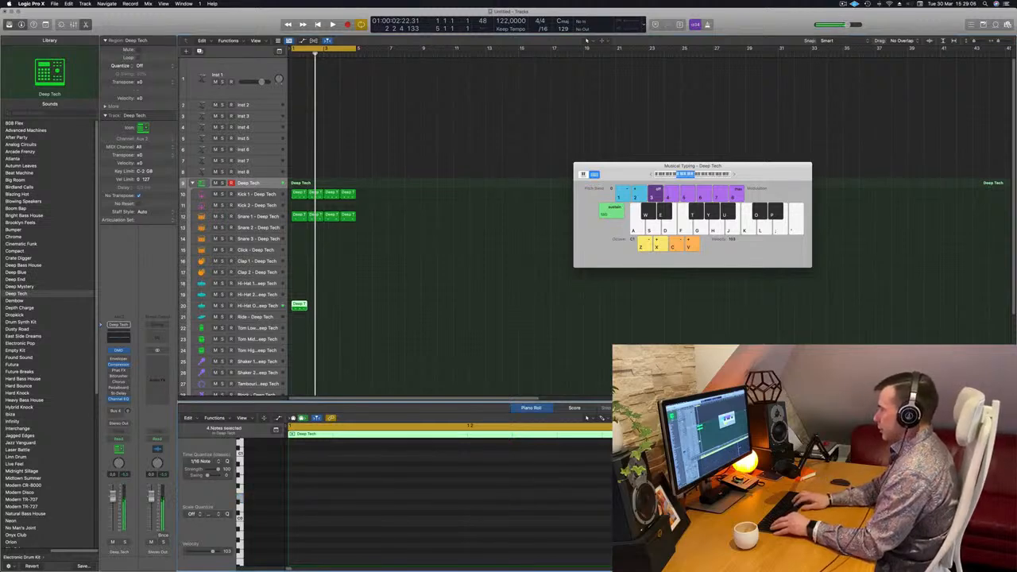
{"action": "scroll", "coordinate": [794, 499], "scroll_direction": "up", "scroll_amount": 4}
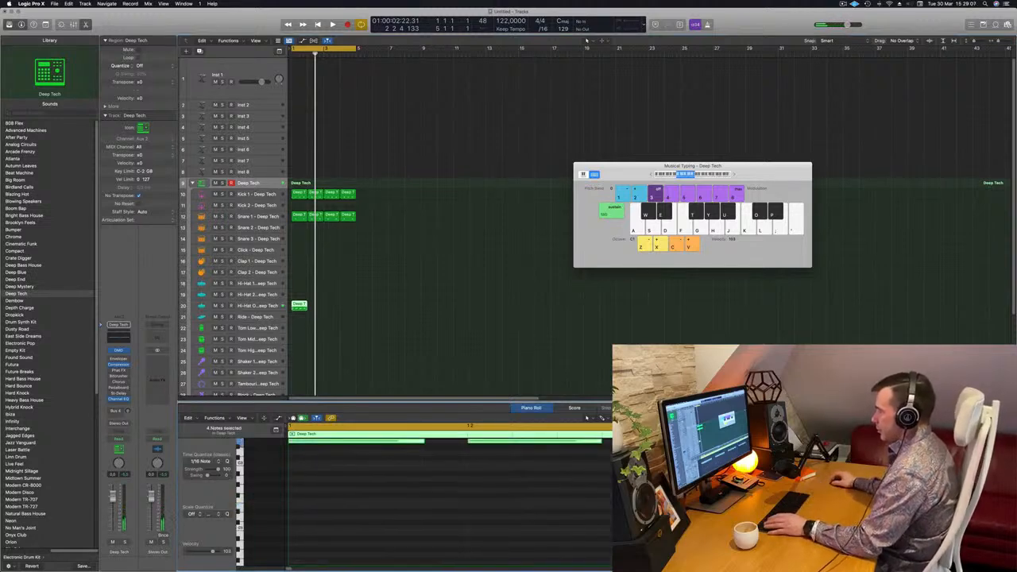
{"action": "left_click_drag", "start_coordinate": [422, 486], "coordinate": [394, 487]}
{"action": "key", "text": "space"}
{"action": "key", "text": "space"}
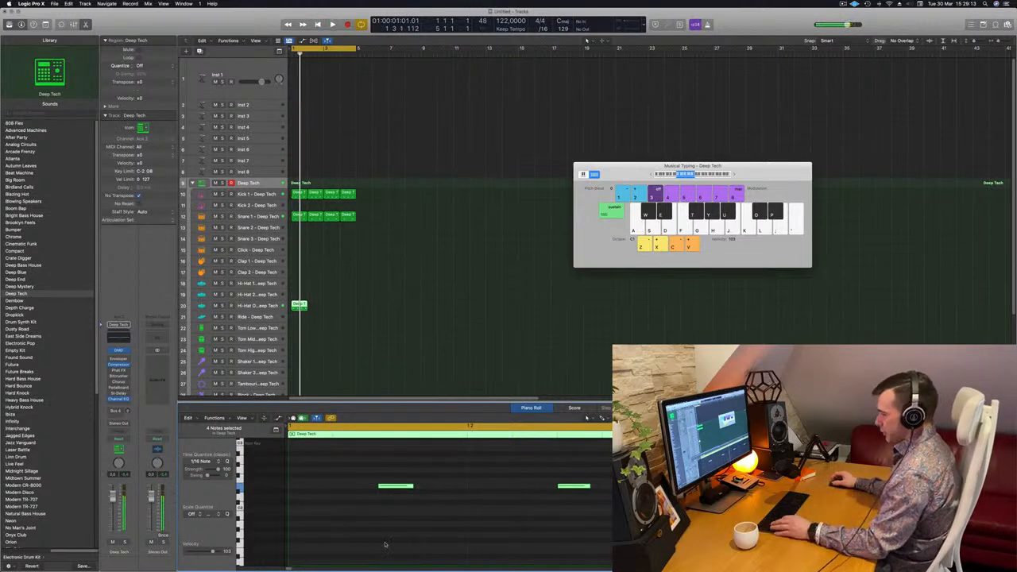
Repeat the open hi-hat region to fill four bars and lower that subtrack's volume to about -14 dB
{"action": "key", "text": "space"}
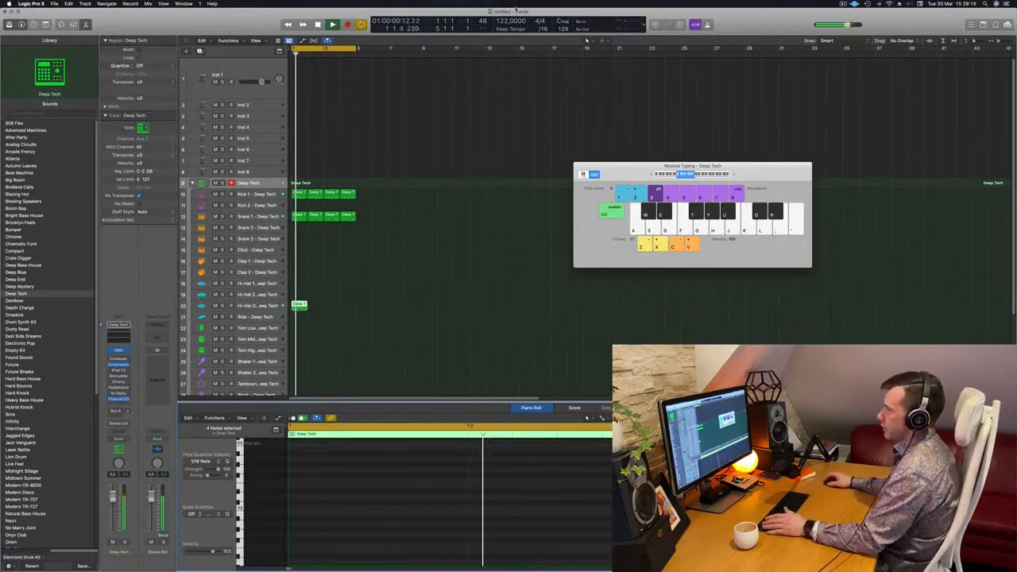
{"action": "left_click_drag", "start_coordinate": [301, 303], "coordinate": [317, 308]}
{"action": "left_click_drag", "start_coordinate": [353, 304], "coordinate": [301, 308]}
{"action": "key", "text": "space"}
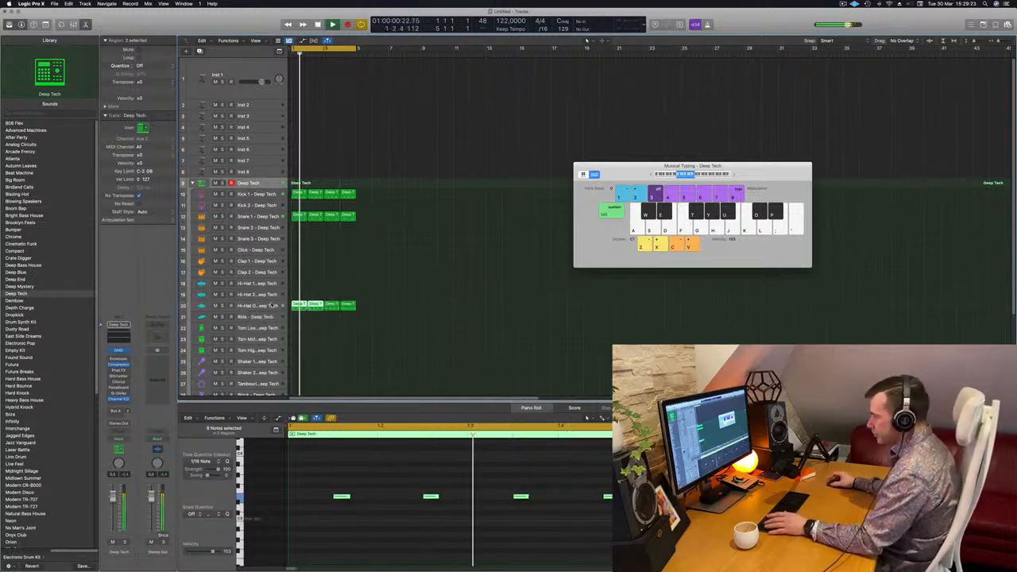
{"action": "left_click", "coordinate": [258, 305]}
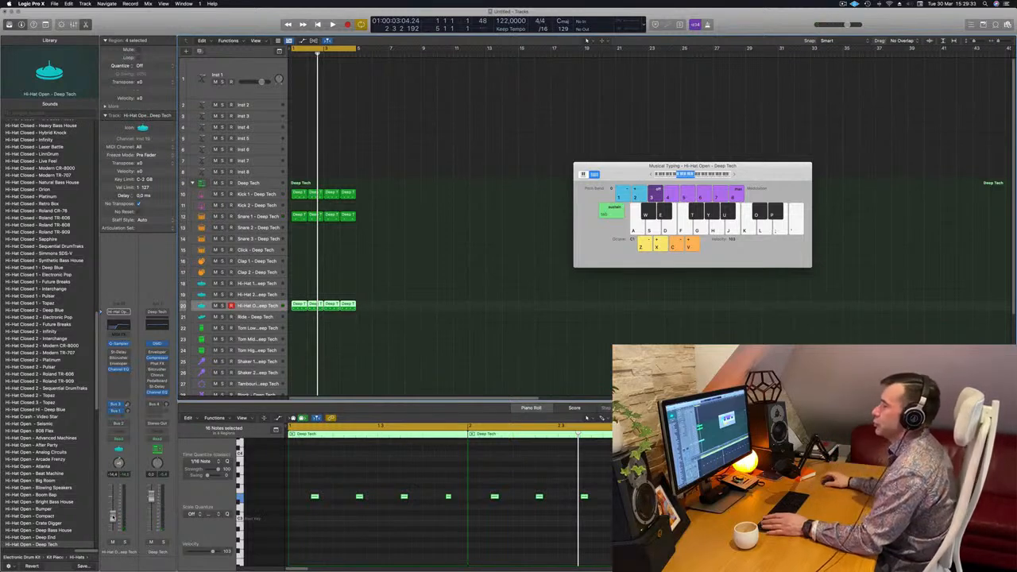
{"action": "key", "text": "space"}
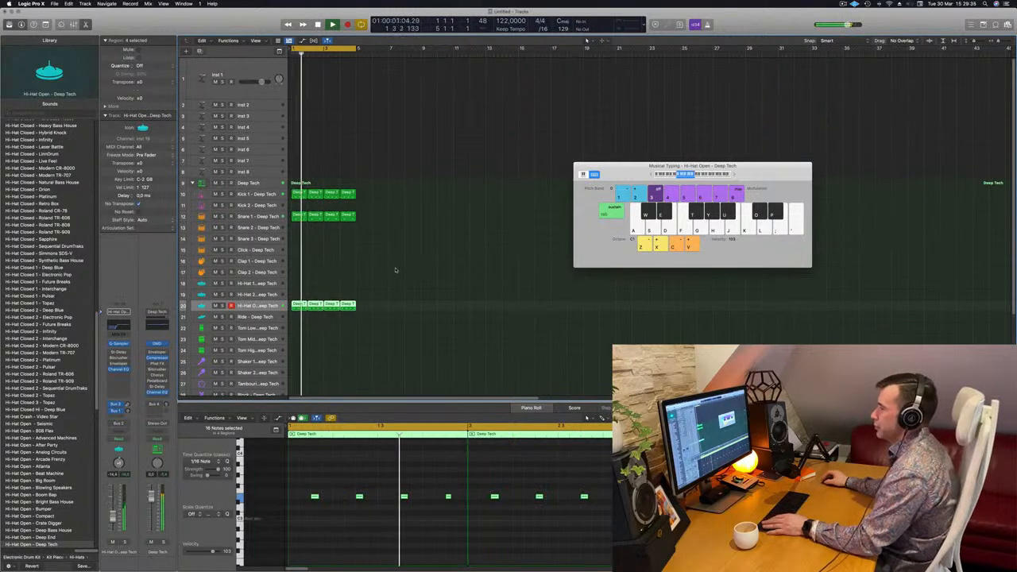
Open the Alchemy synth on the Inst 1 track and filter its presets to the Bass category
{"action": "scroll", "coordinate": [404, 247], "scroll_direction": "down", "scroll_amount": 1}
{"action": "scroll", "coordinate": [432, 251], "scroll_direction": "up", "scroll_amount": 1}
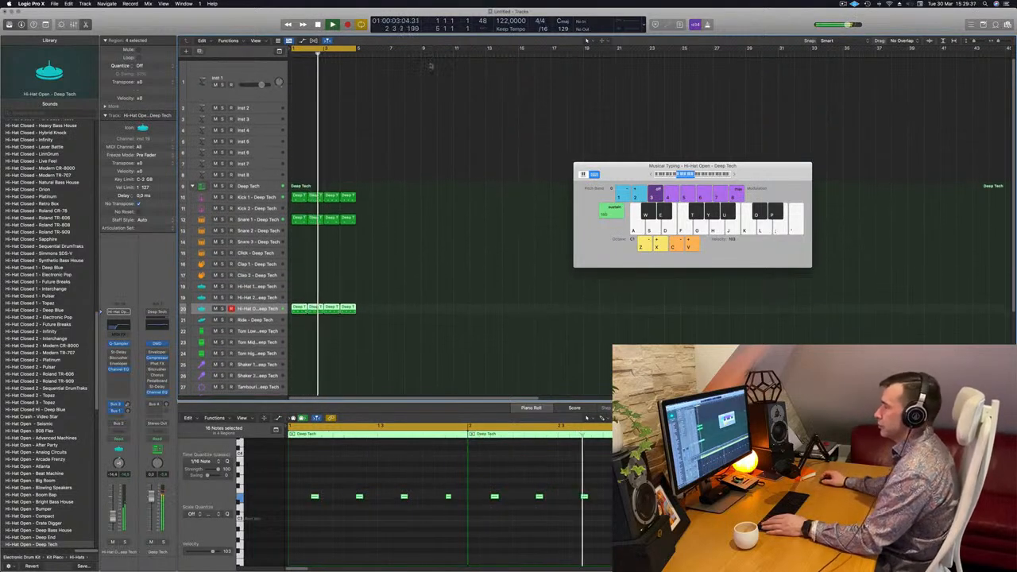
{"action": "left_click", "coordinate": [271, 70]}
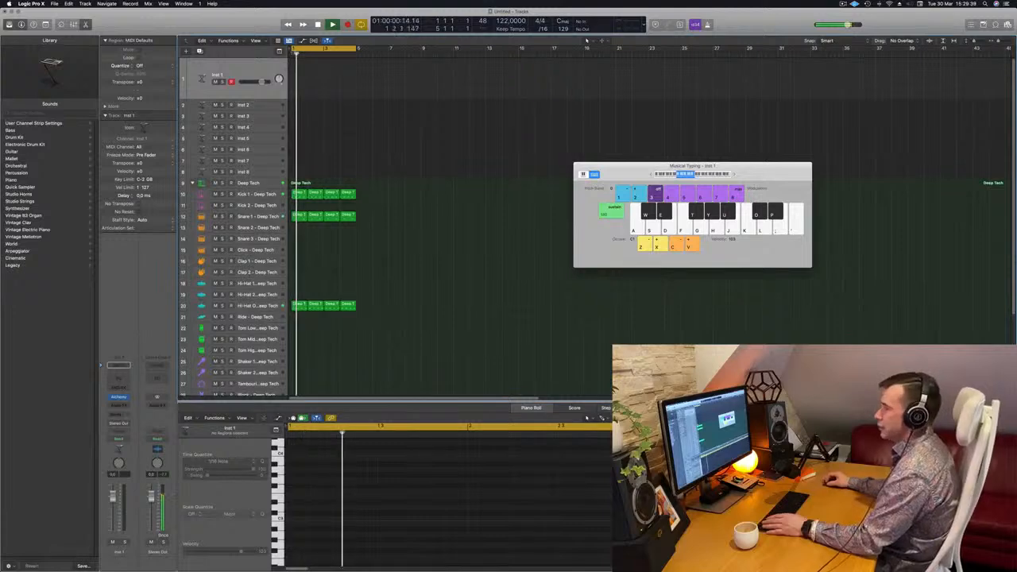
{"action": "left_click", "coordinate": [118, 397]}
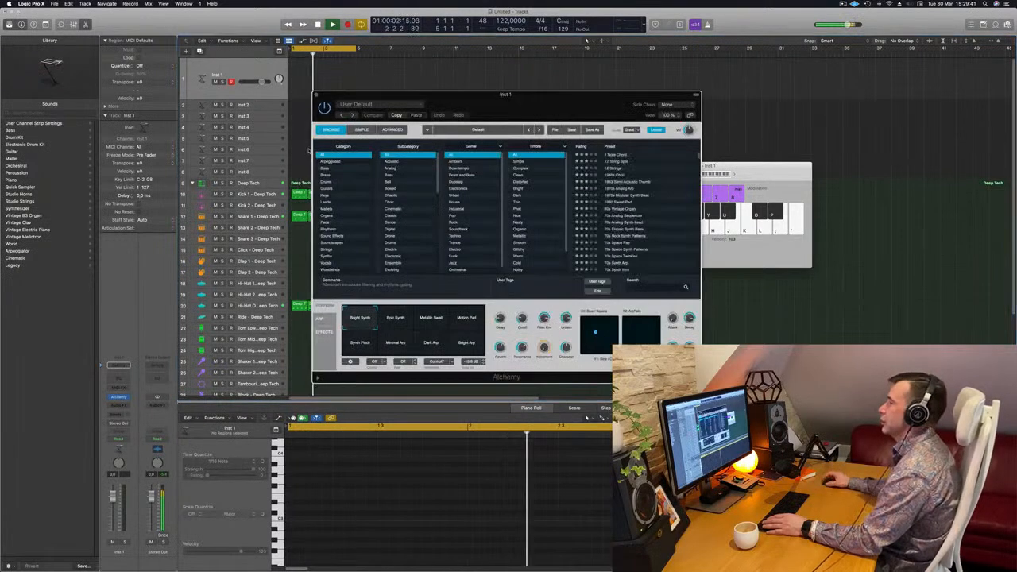
{"action": "left_click", "coordinate": [326, 174]}
{"action": "left_click", "coordinate": [326, 168]}
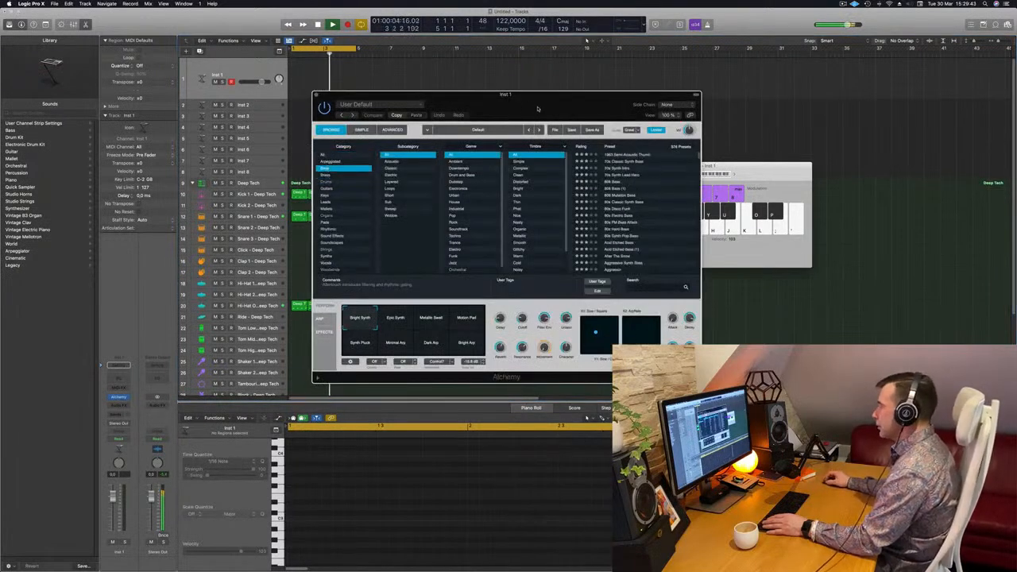
Load the House Bounce bass preset in Alchemy
{"action": "left_click_drag", "start_coordinate": [542, 108], "coordinate": [449, 107]}
{"action": "scroll", "coordinate": [563, 192], "scroll_direction": "down", "scroll_amount": 20}
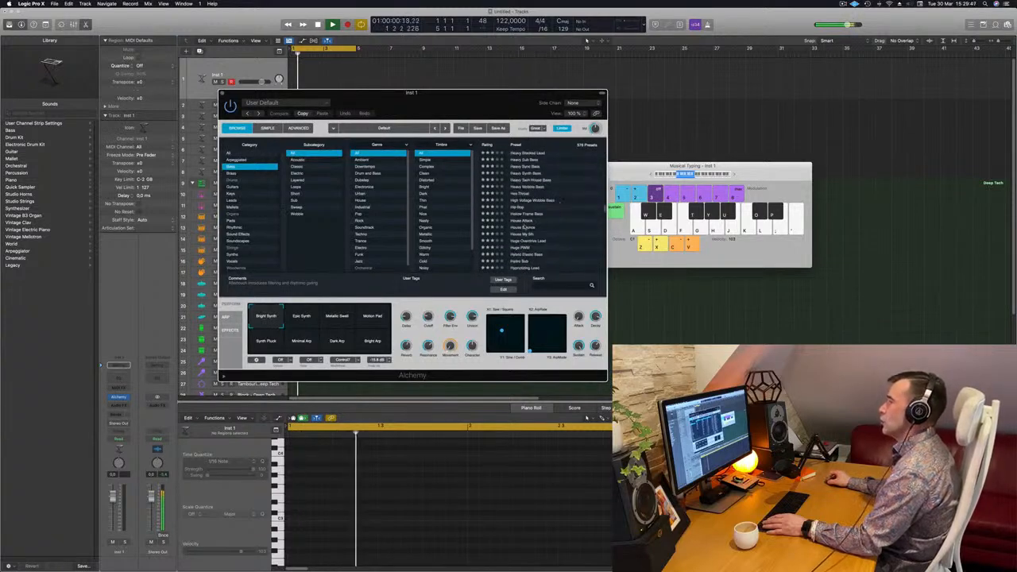
{"action": "left_click", "coordinate": [524, 228]}
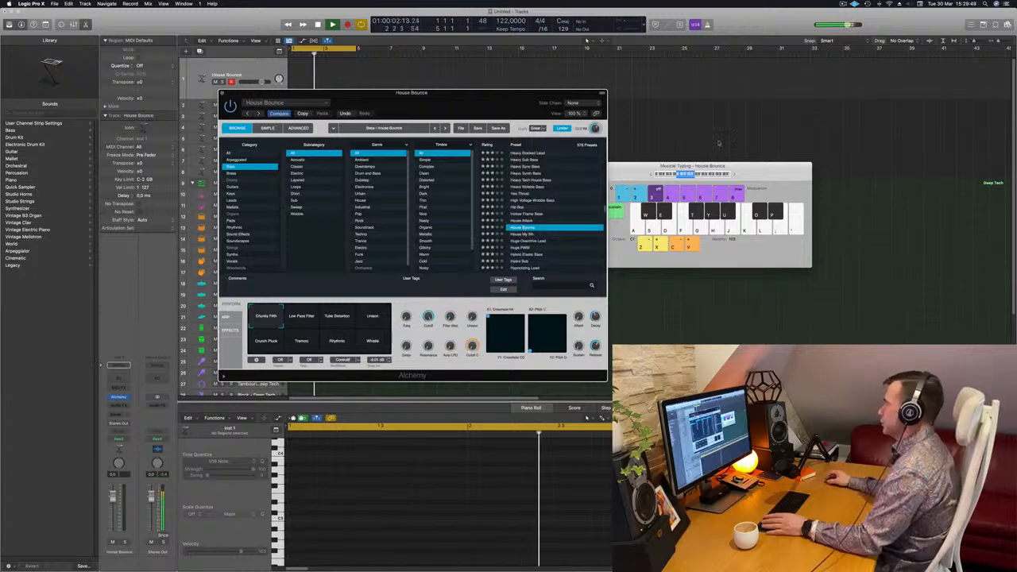
Play test notes on the House Bounce bass over the beat and lower its track volume to about -14 dB
{"action": "key", "text": "f"}
{"action": "left_click_drag", "start_coordinate": [459, 97], "coordinate": [401, 151]}
{"action": "left_click", "coordinate": [253, 76]}
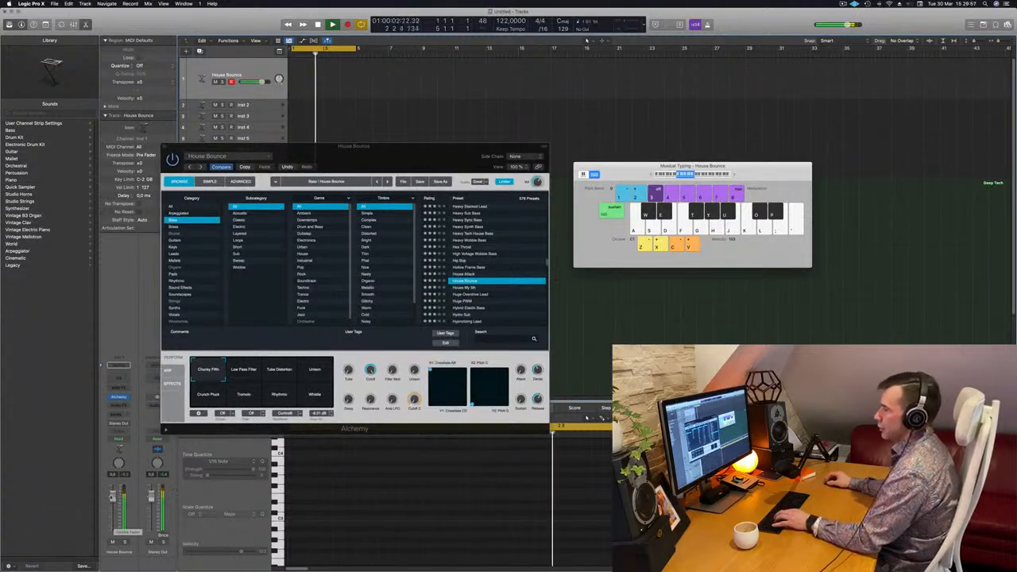
{"action": "left_click_drag", "start_coordinate": [414, 148], "coordinate": [714, 257]}
{"action": "key", "text": "g"}
{"action": "key", "text": "g"}
{"action": "key", "text": "g"}
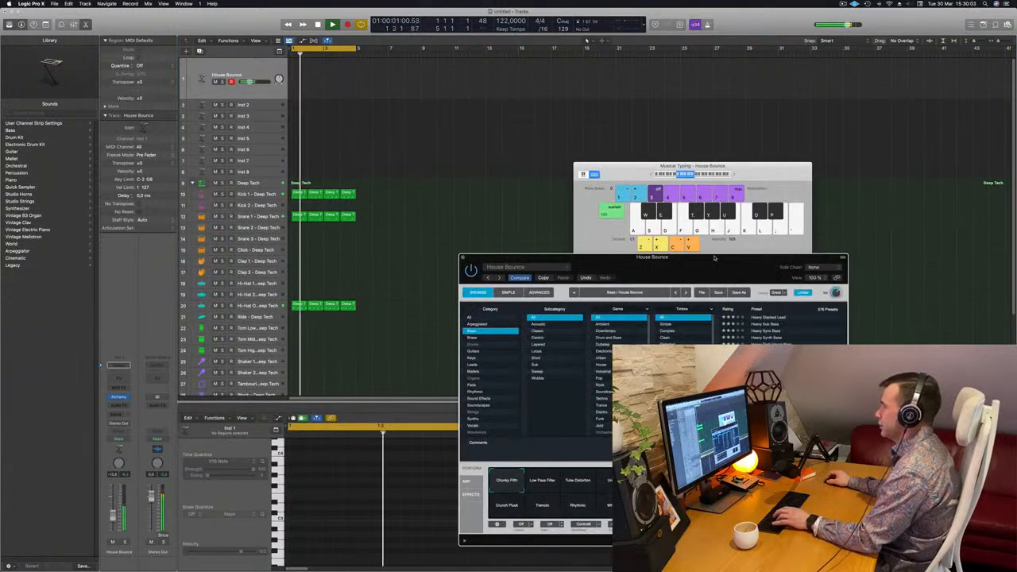
Move the Alchemy window clear of the arrangement and raise the House Bounce track's volume slightly
{"action": "left_click_drag", "start_coordinate": [713, 258], "coordinate": [653, 103]}
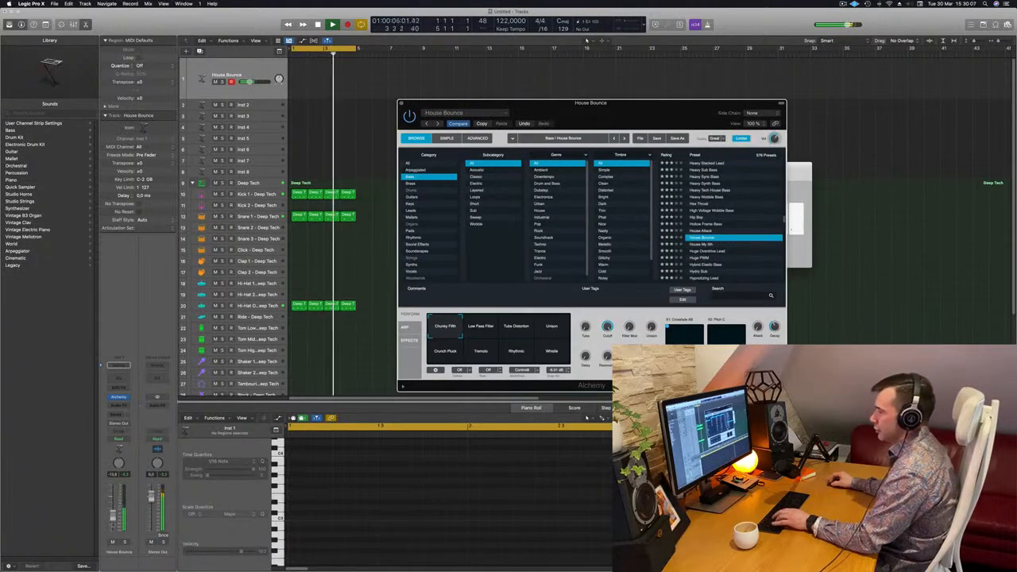
{"action": "left_click", "coordinate": [378, 350]}
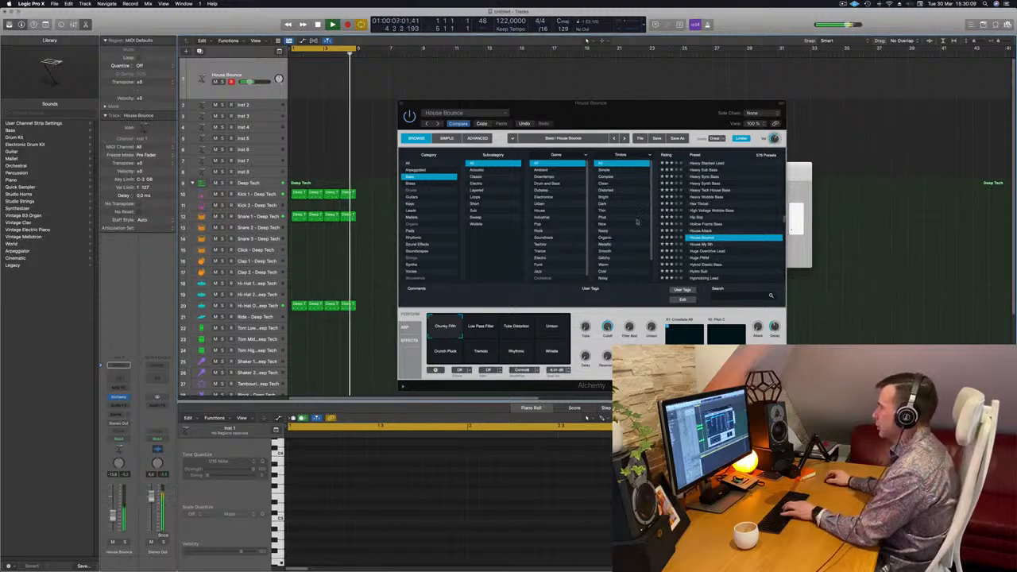
{"action": "left_click_drag", "start_coordinate": [636, 104], "coordinate": [728, 137]}
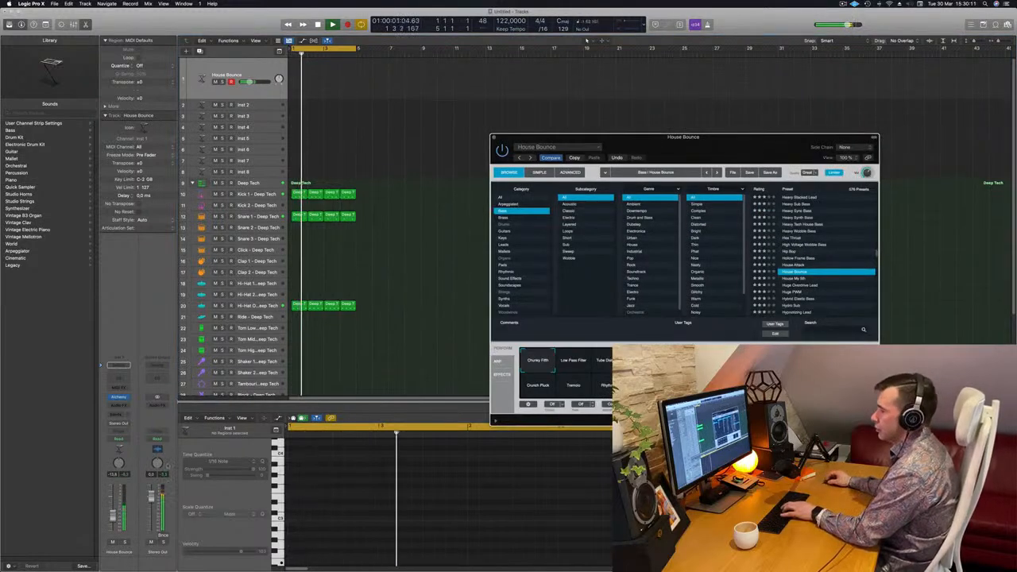
{"action": "left_click_drag", "start_coordinate": [113, 516], "coordinate": [115, 511]}
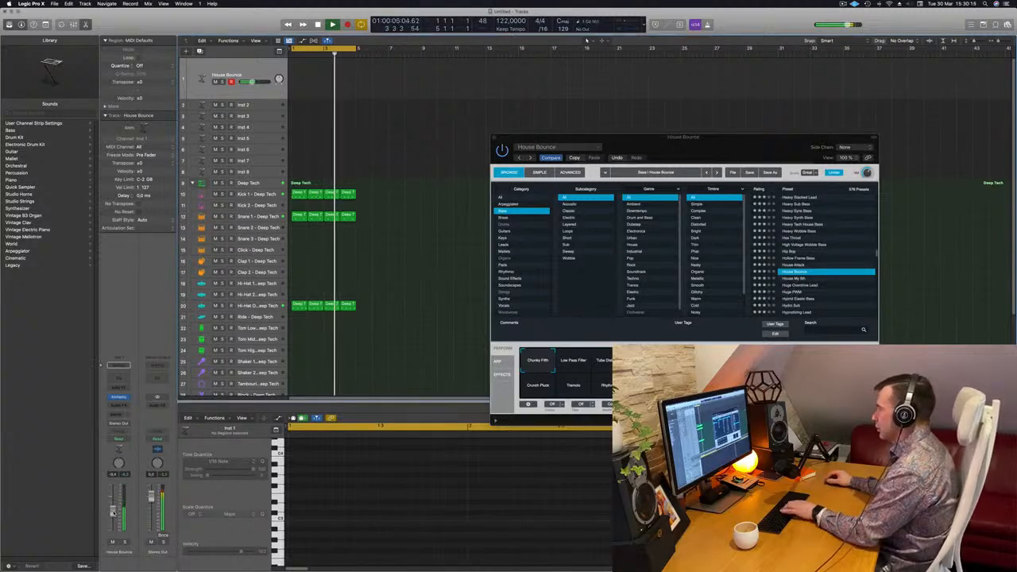
Rearrange the Alchemy and Musical Typing windows so the typing keyboard's keys are uncovered
{"action": "left_click_drag", "start_coordinate": [737, 140], "coordinate": [701, 194]}
{"action": "left_click_drag", "start_coordinate": [761, 172], "coordinate": [760, 95]}
{"action": "left_click_drag", "start_coordinate": [570, 191], "coordinate": [536, 162]}
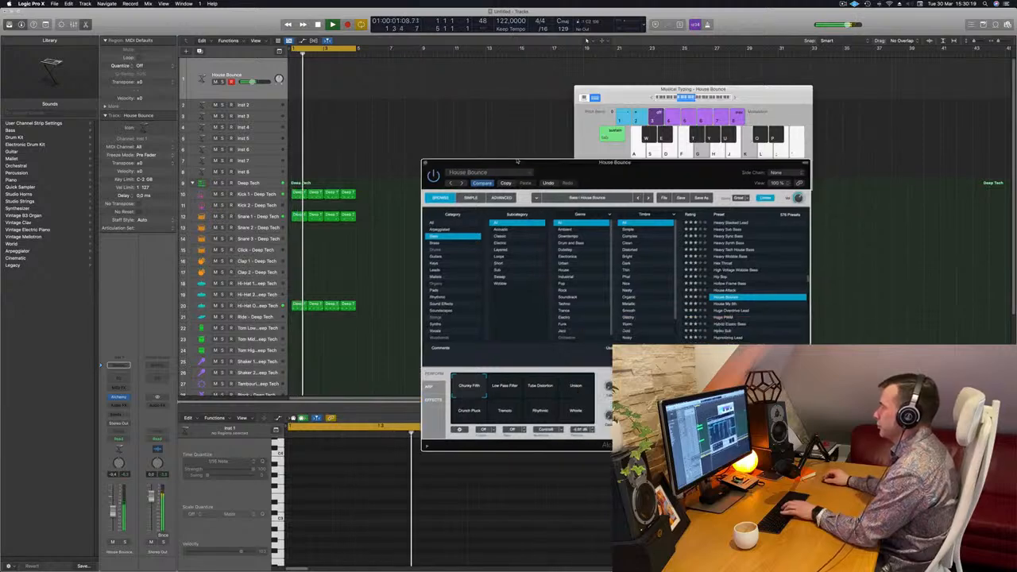
Audition the Low Pass Filter, Tube Distortion and Unison performance snapshots in Alchemy over the beat, ending on Unison
{"action": "left_click", "coordinate": [496, 385]}
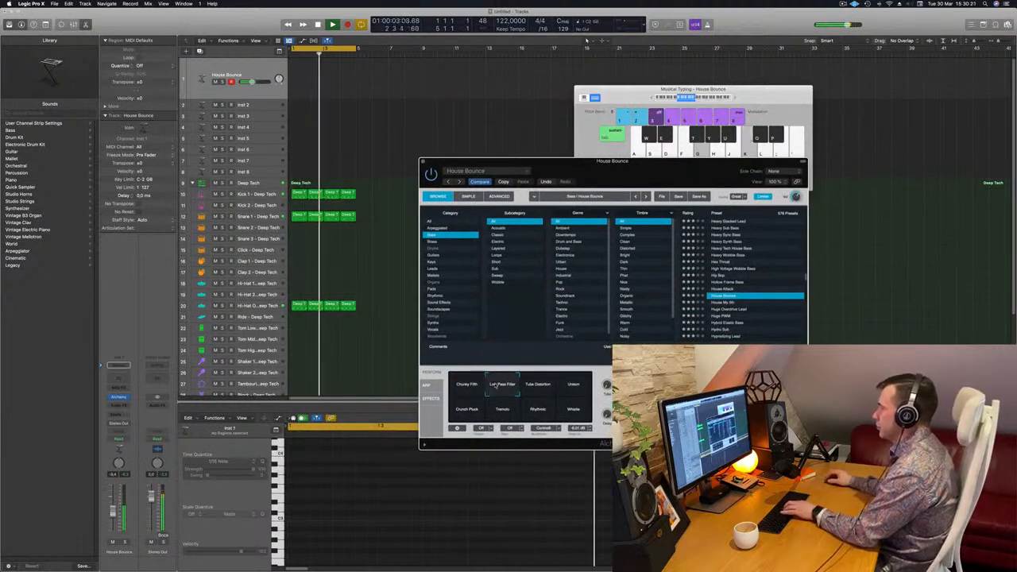
{"action": "left_click", "coordinate": [547, 389]}
{"action": "left_click", "coordinate": [573, 388]}
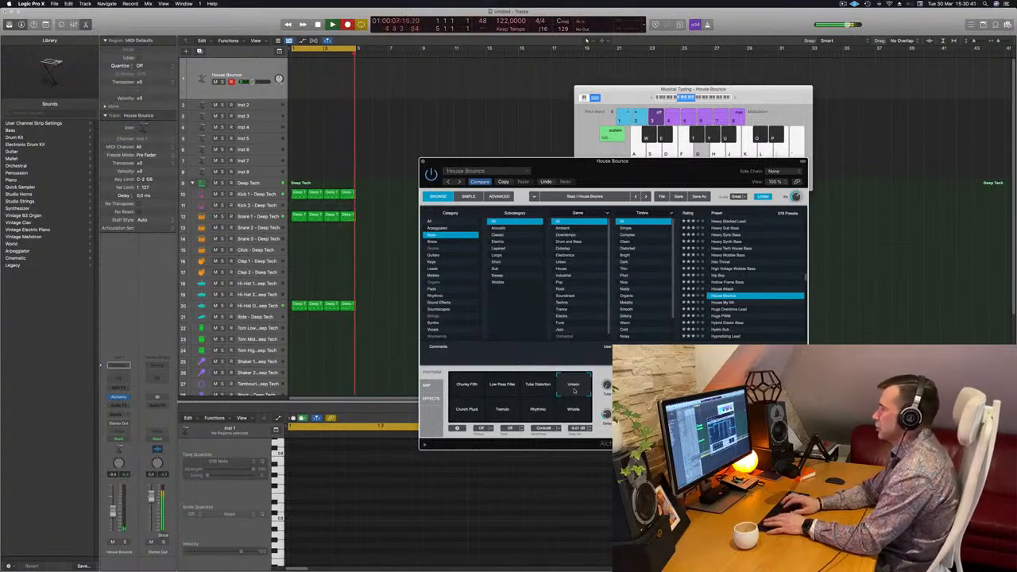
Record a short test bass take on the House Bounce track, play it back and delete its region
{"action": "key", "text": "g"}
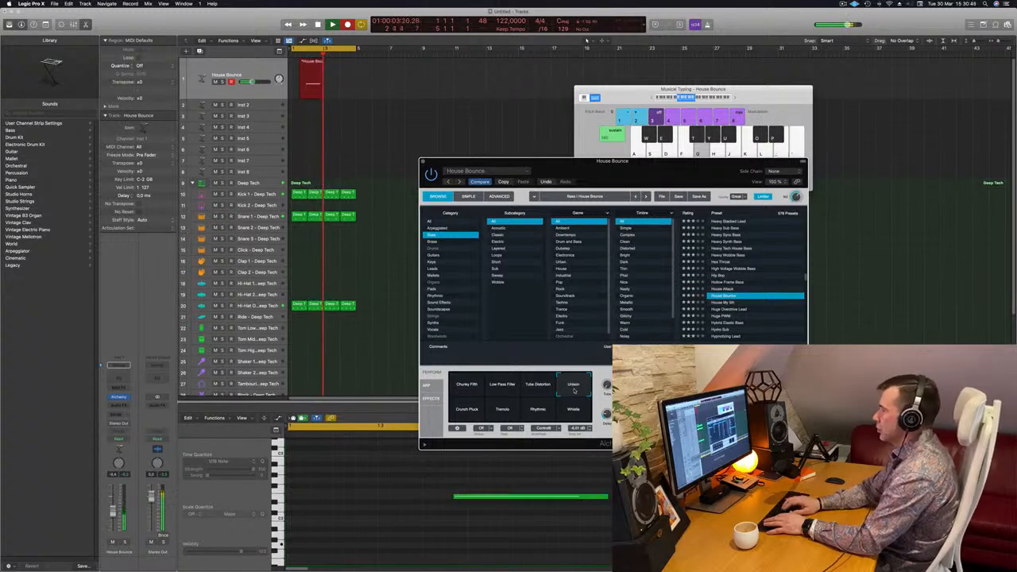
{"action": "key", "text": "space"}
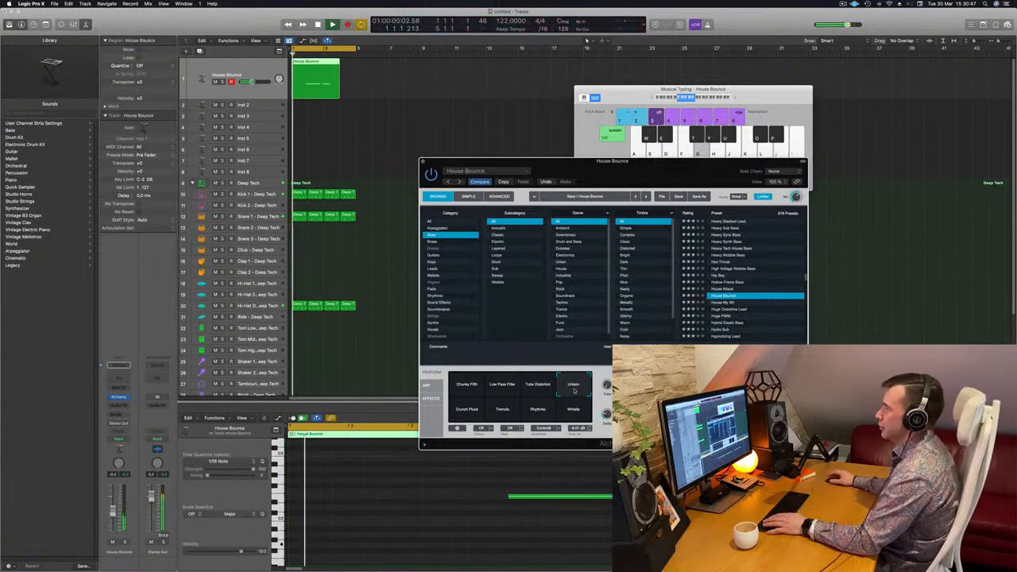
{"action": "left_click", "coordinate": [316, 93]}
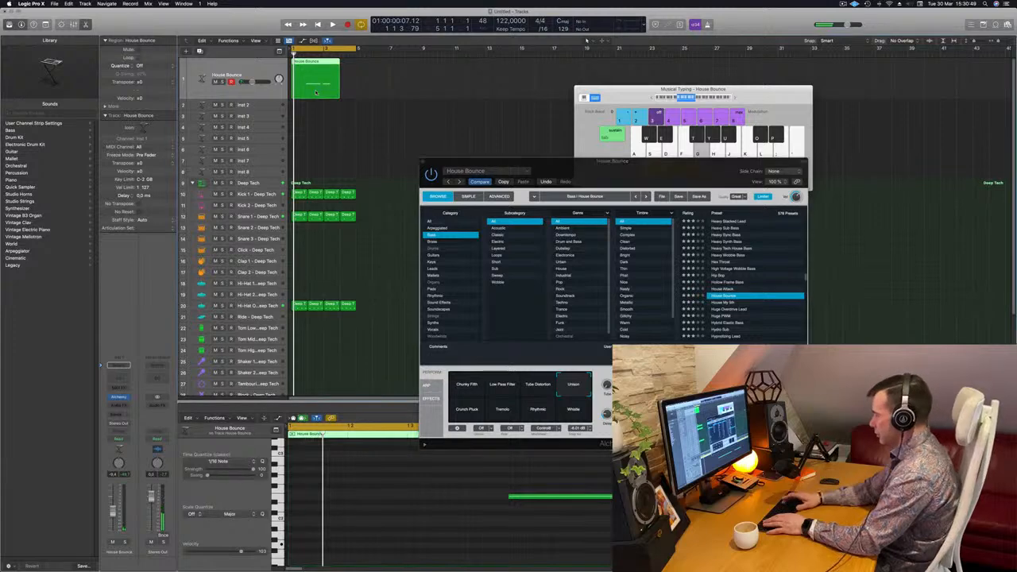
{"action": "key", "text": "Delete"}
Repeat all the drum regions and extend both the beat and the cycle range to 16 bars, moving the Alchemy window clear
{"action": "key", "text": "super+a"}
{"action": "key", "text": "super+r"}
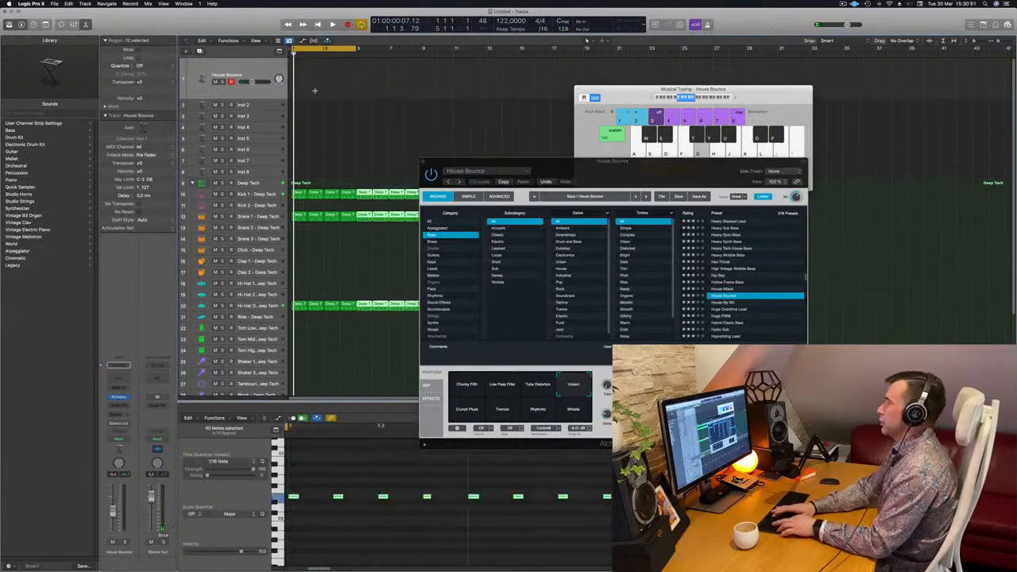
{"action": "left_click_drag", "start_coordinate": [538, 163], "coordinate": [891, 127]}
{"action": "key", "text": "space"}
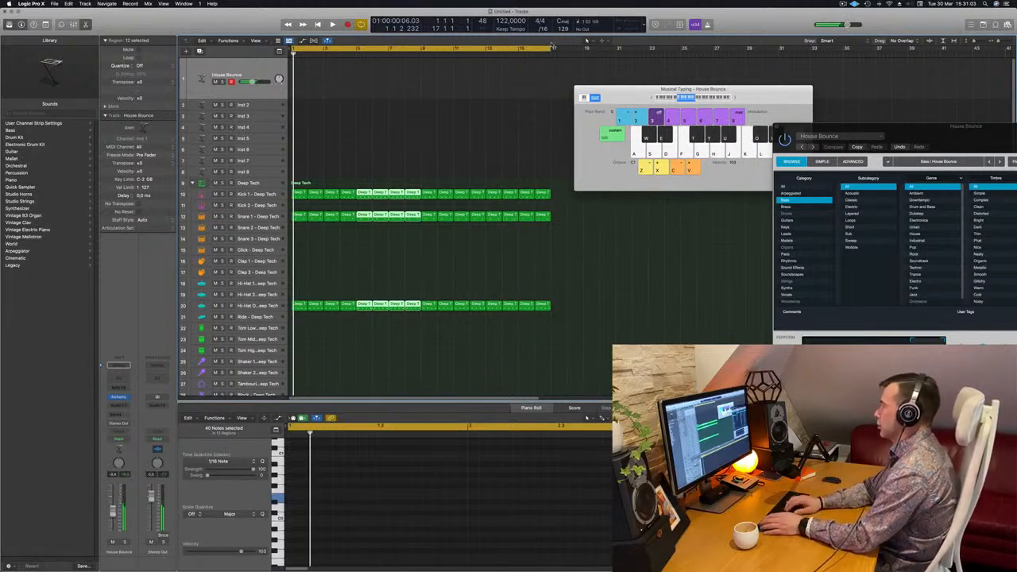
{"action": "key", "text": "space"}
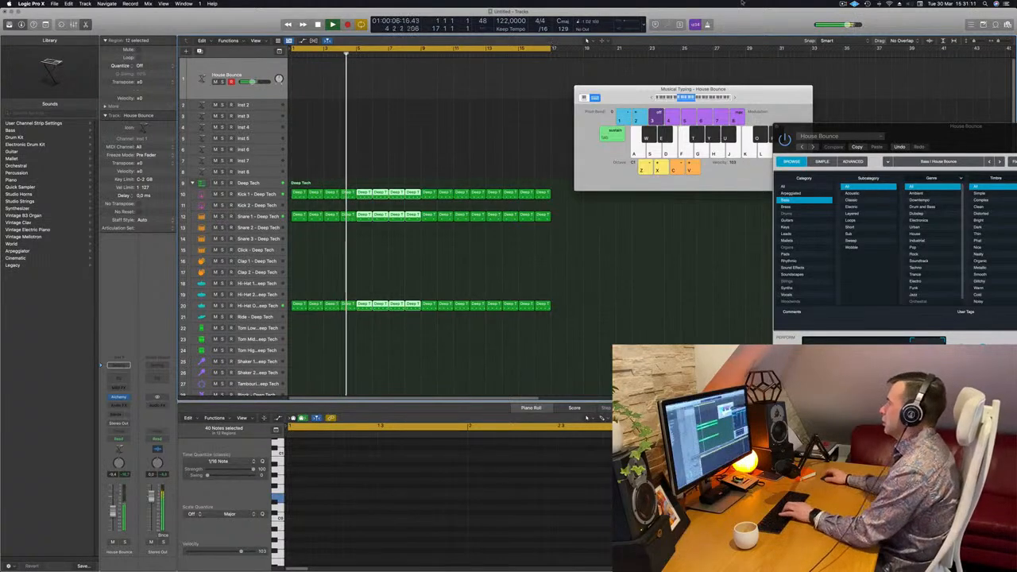
Bring the Alchemy window back into view, audition its performance snapshots over the beat and settle on Low Pass Filter
{"action": "left_click_drag", "start_coordinate": [938, 128], "coordinate": [533, 45]}
{"action": "left_click", "coordinate": [414, 290]}
{"action": "left_click", "coordinate": [486, 293]}
{"action": "left_click", "coordinate": [448, 293]}
{"action": "left_click", "coordinate": [516, 293]}
{"action": "left_click", "coordinate": [523, 274]}
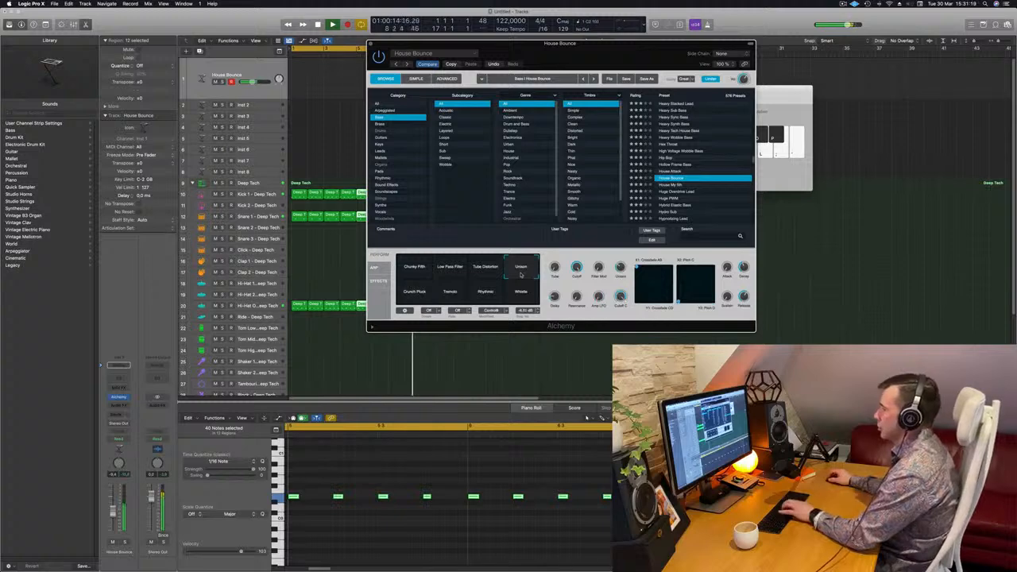
{"action": "left_click", "coordinate": [452, 275]}
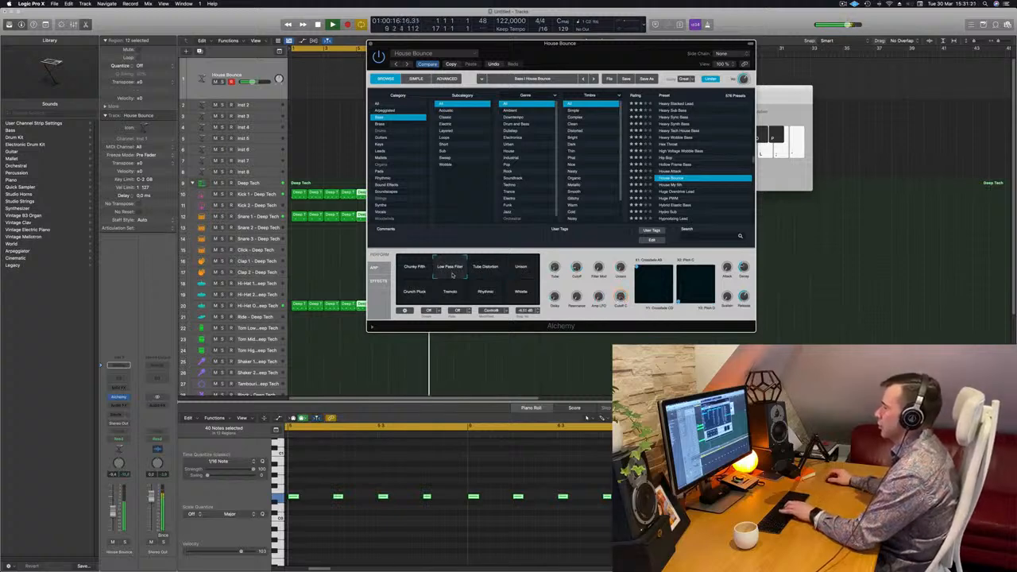
Raise the House Bounce track's volume slightly and adjust Alchemy's Cutoff control
{"action": "left_click", "coordinate": [113, 504]}
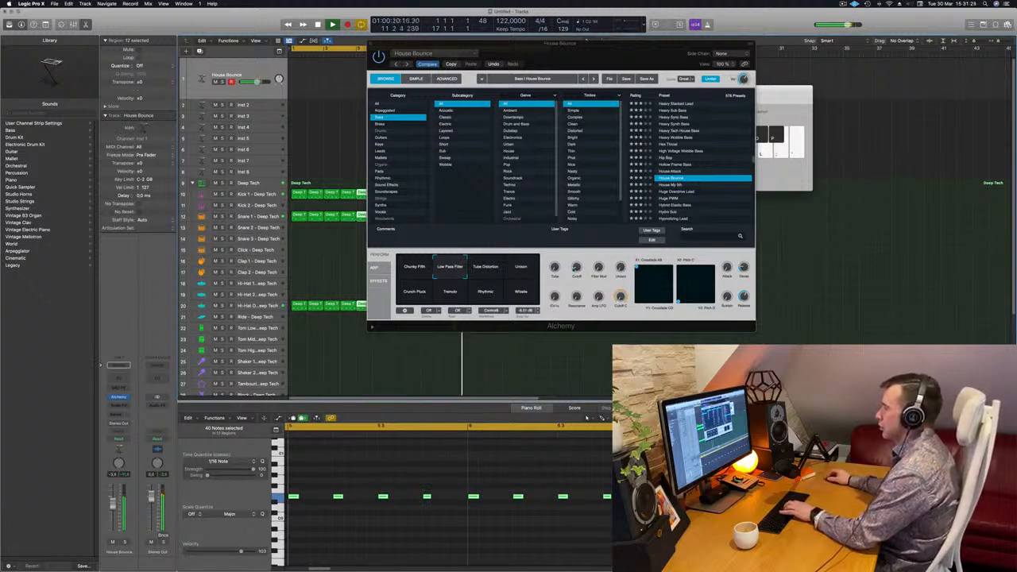
{"action": "left_click", "coordinate": [577, 268]}
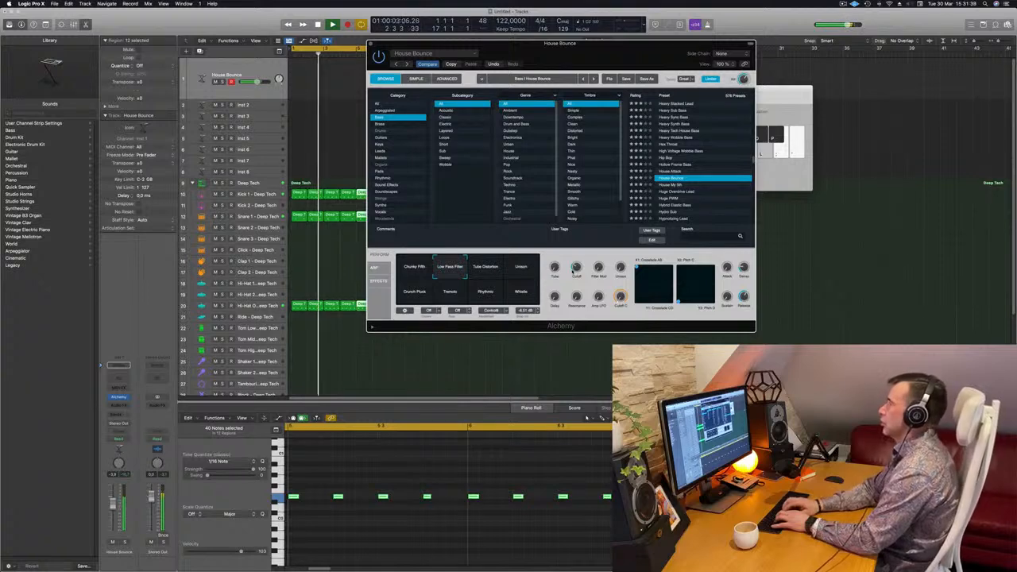
Record a played bass line on the House Bounce track over the beat and move the Alchemy window clear of the arrangement
{"action": "key", "text": "r"}
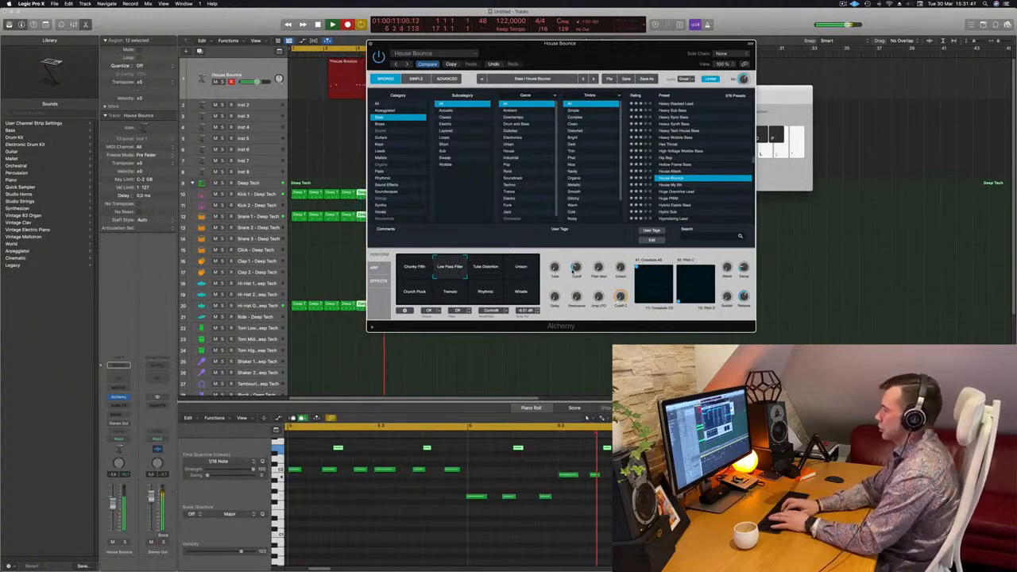
{"action": "key", "text": "space"}
{"action": "left_click_drag", "start_coordinate": [547, 43], "coordinate": [853, 27]}
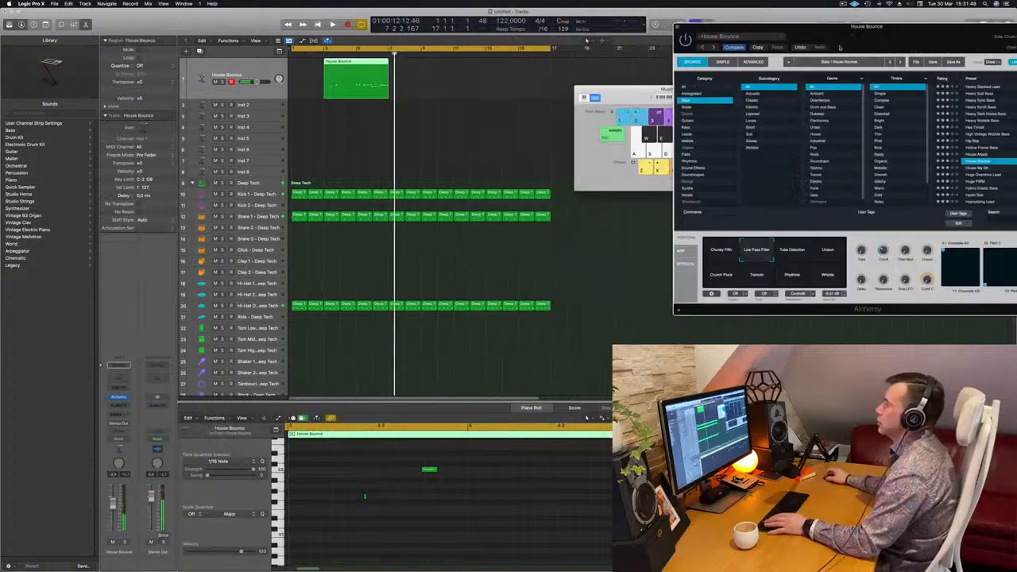
Split the recorded bass region at bar 5, keep only its second half and move that half to bar 1
{"action": "left_click", "coordinate": [346, 64]}
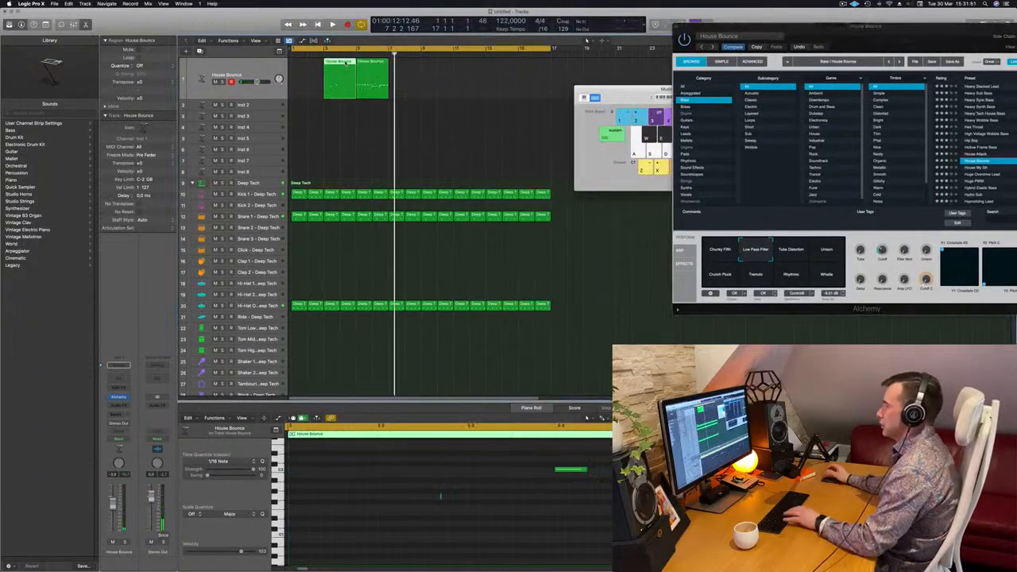
{"action": "key", "text": "Delete"}
{"action": "left_click_drag", "start_coordinate": [372, 78], "coordinate": [307, 78]}
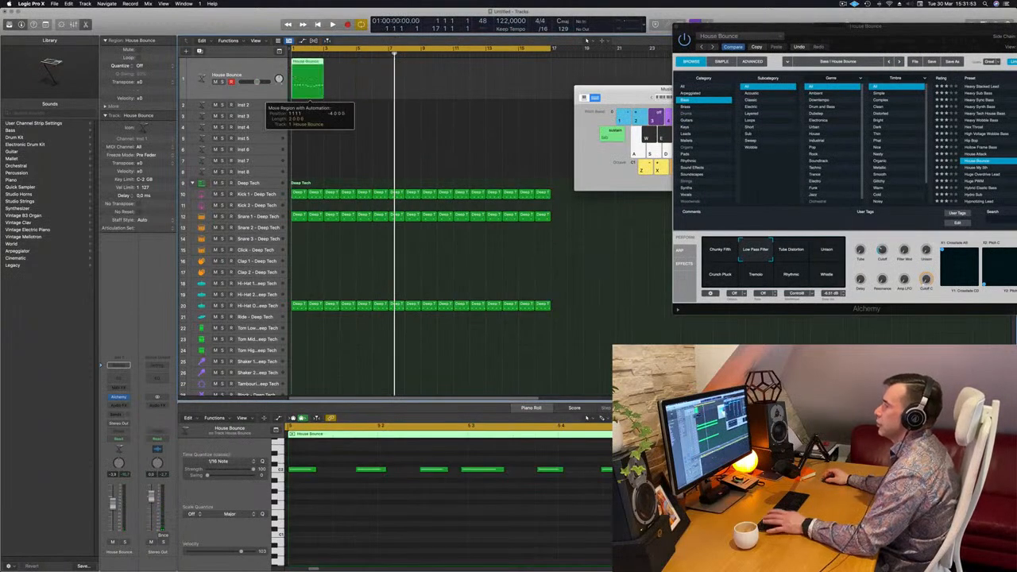
Quantize all notes of the two-bar bass region to 1/16 notes and play it back
{"action": "key", "text": "space"}
{"action": "key", "text": "space"}
{"action": "left_click", "coordinate": [389, 542]}
{"action": "key", "text": "super+a"}
{"action": "key", "text": "q"}
{"action": "key", "text": "space"}
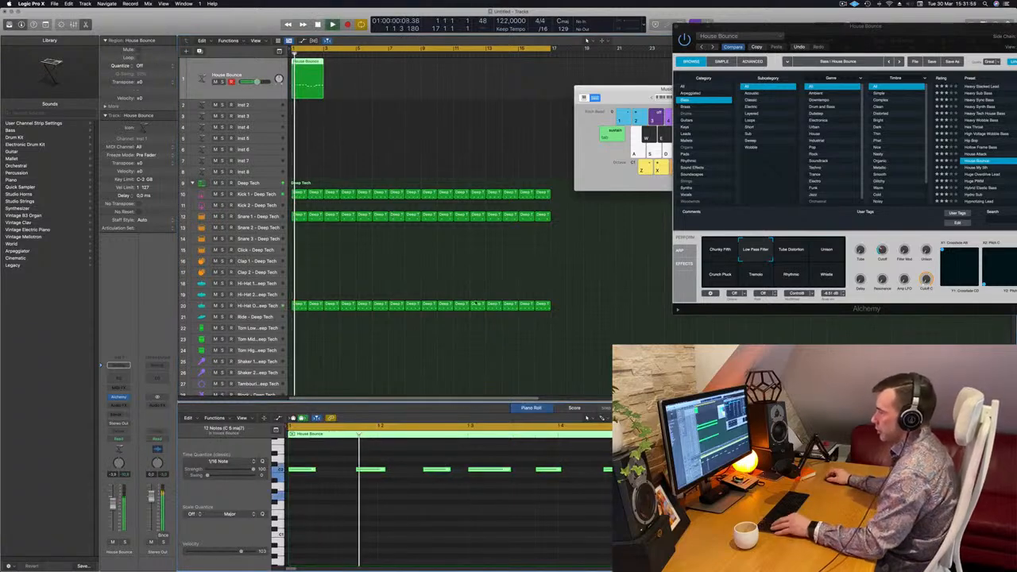
Try the bass pattern's last three notes at lower and higher pitches, settling three semitones above where they were recorded
{"action": "scroll", "coordinate": [438, 421], "scroll_direction": "down", "scroll_amount": 3}
{"action": "scroll", "coordinate": [504, 490], "scroll_direction": "down", "scroll_amount": 5}
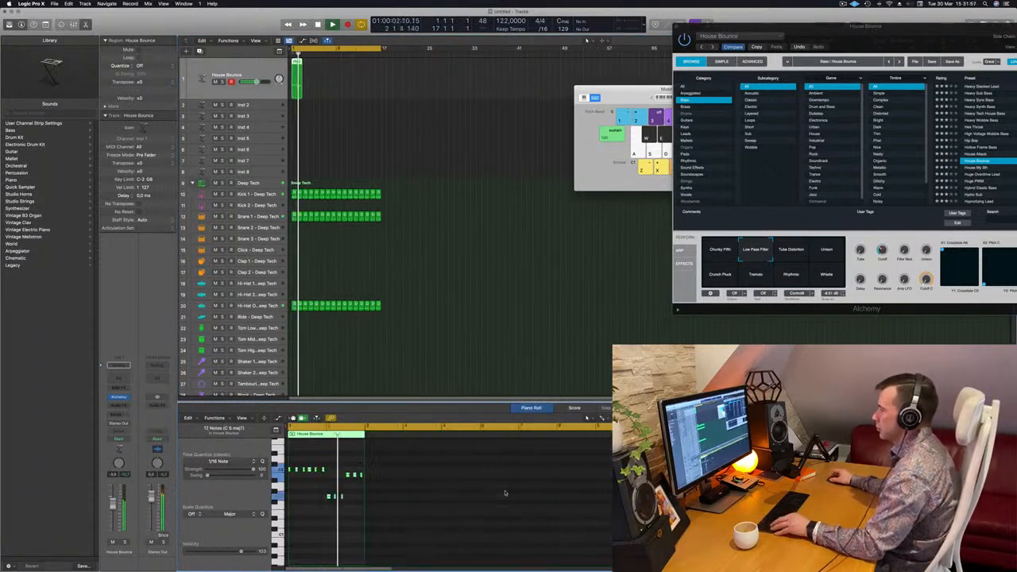
{"action": "scroll", "coordinate": [386, 491], "scroll_direction": "up", "scroll_amount": 5}
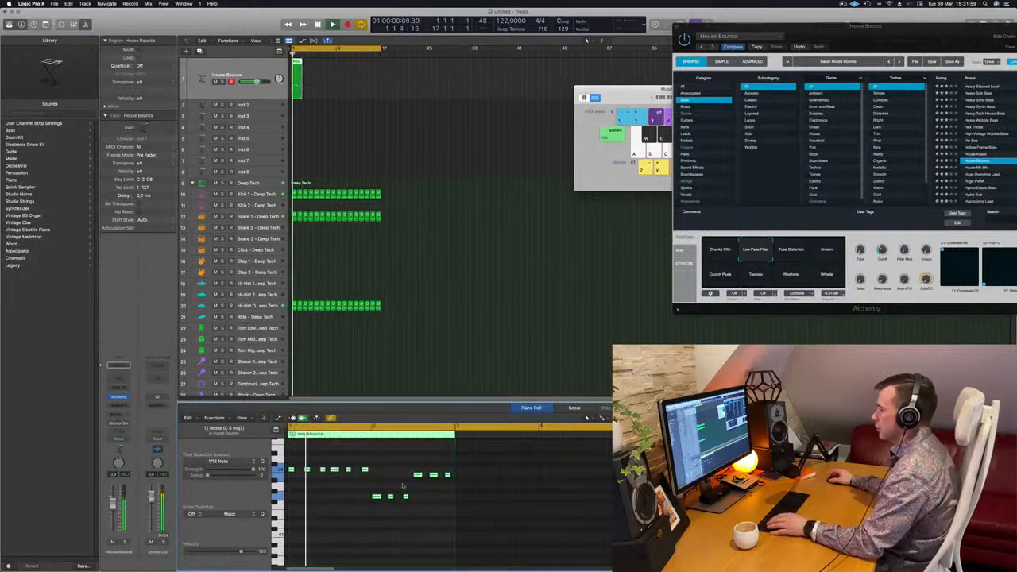
{"action": "left_click_drag", "start_coordinate": [410, 464], "coordinate": [457, 483]}
{"action": "key", "text": "space"}
{"action": "key", "text": "alt+Down"}
{"action": "key", "text": "alt+Down"}
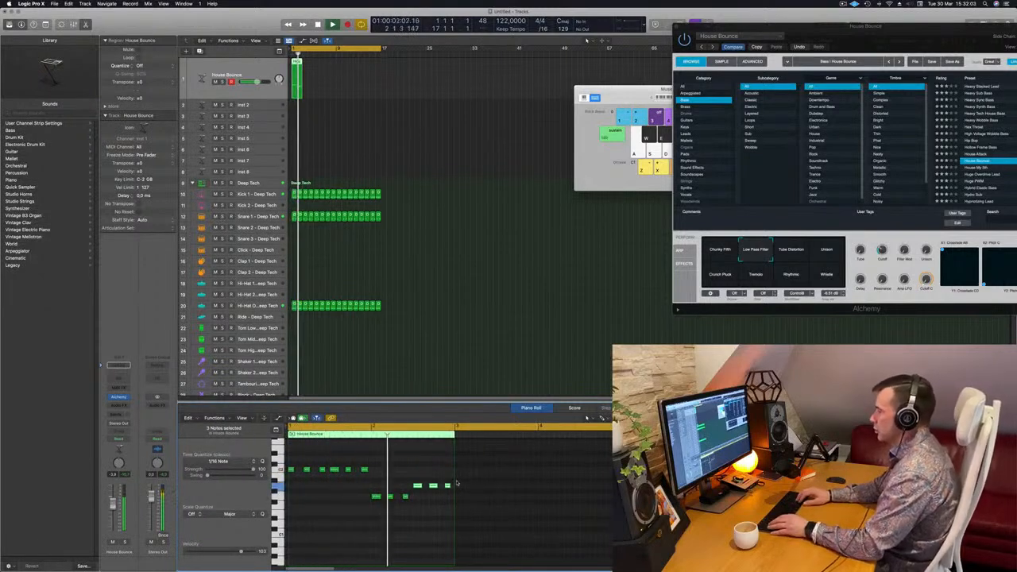
{"action": "key", "text": "alt+Up"}
{"action": "key", "text": "alt+Up"}
{"action": "key", "text": "alt+Up"}
{"action": "key", "text": "alt+Up"}
{"action": "key", "text": "alt+Up"}
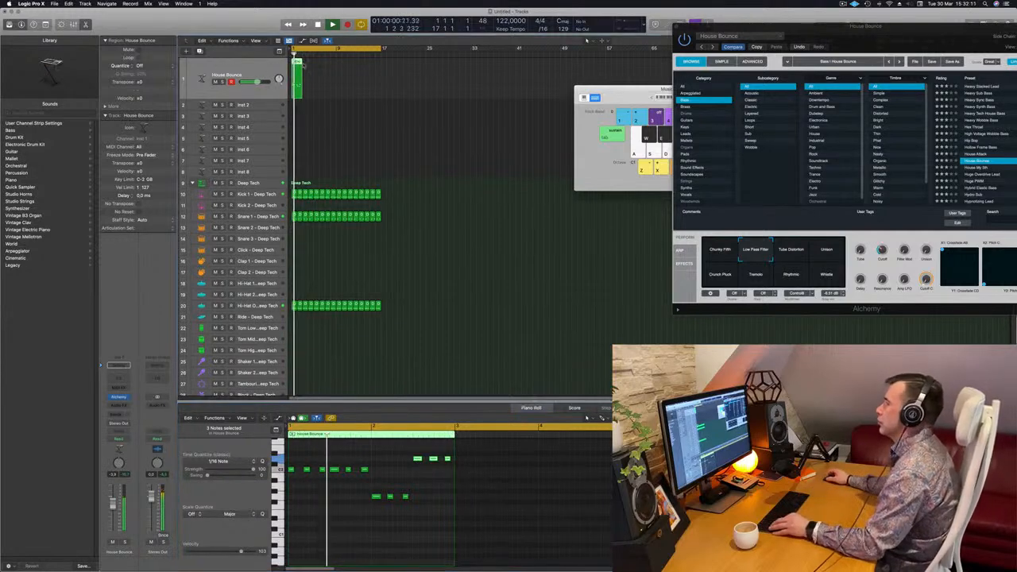
Repeat the two-bar bass region until eight copies fill the 16-bar beat
{"action": "key", "text": "super+r"}
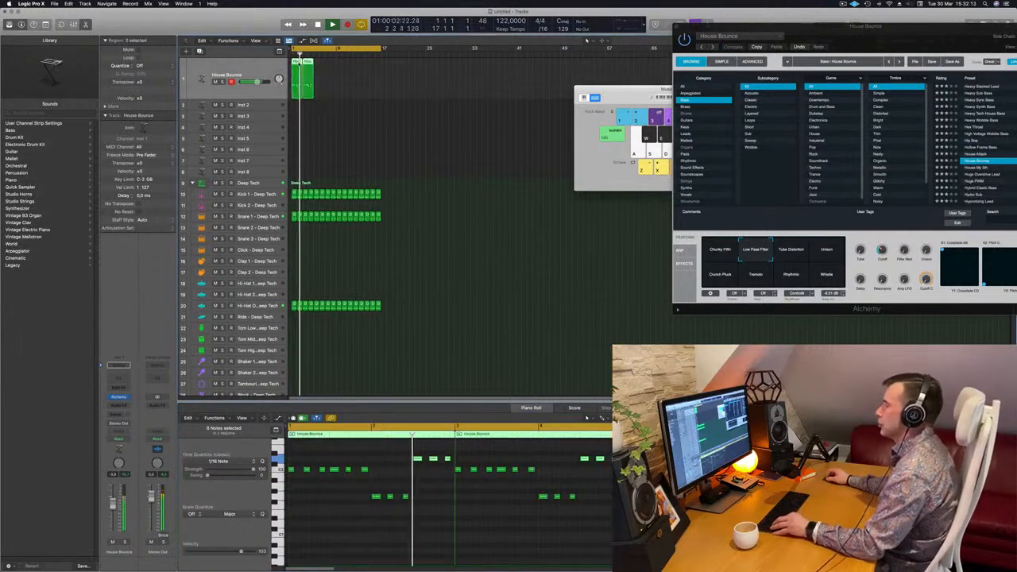
{"action": "key", "text": "super+r"}
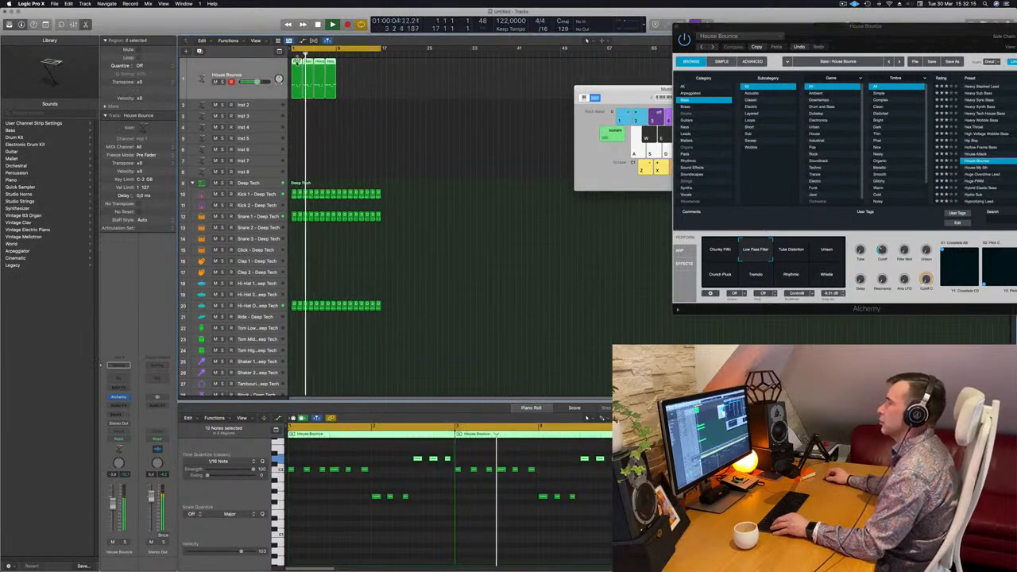
{"action": "key", "text": "super+r"}
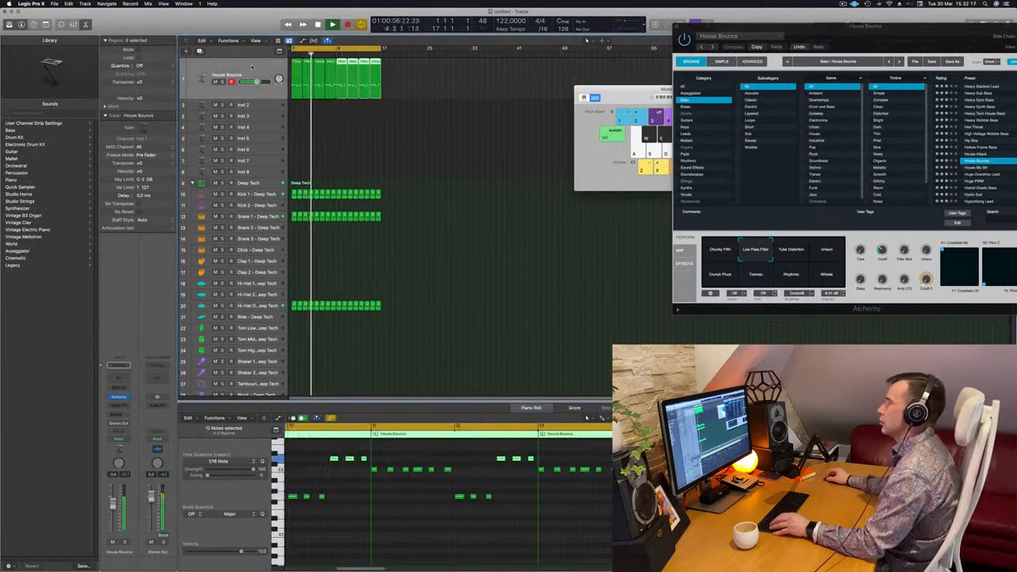
{"action": "key", "text": "space"}
Bring the Alchemy window fully into view and insert a Compressor on the House Bounce track
{"action": "left_click_drag", "start_coordinate": [909, 50], "coordinate": [747, 70]}
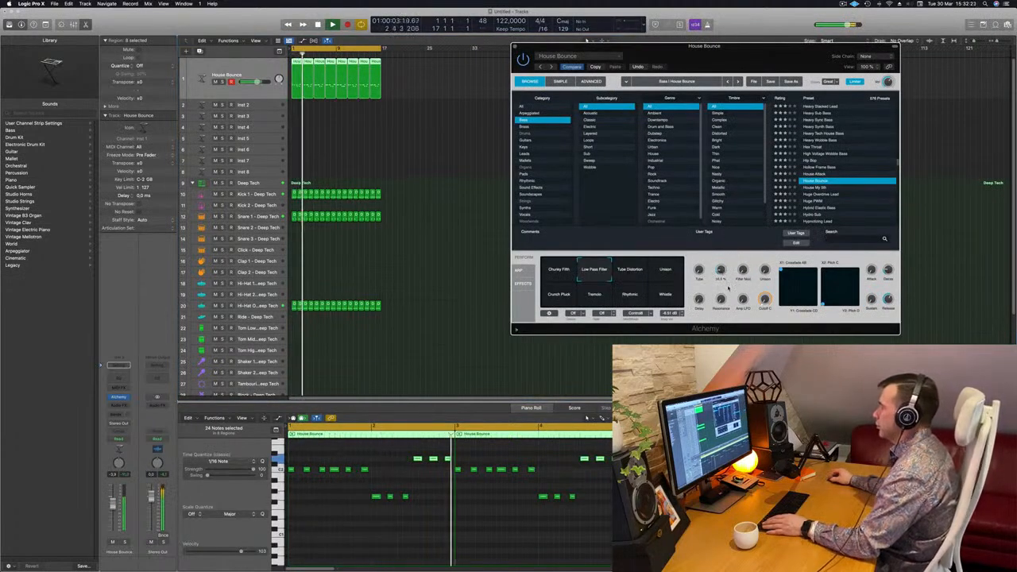
{"action": "left_click", "coordinate": [132, 403]}
{"action": "key", "text": "space"}
{"action": "left_click", "coordinate": [122, 407]}
{"action": "mouse_move", "coordinate": [135, 427]}
{"action": "left_click", "coordinate": [183, 427]}
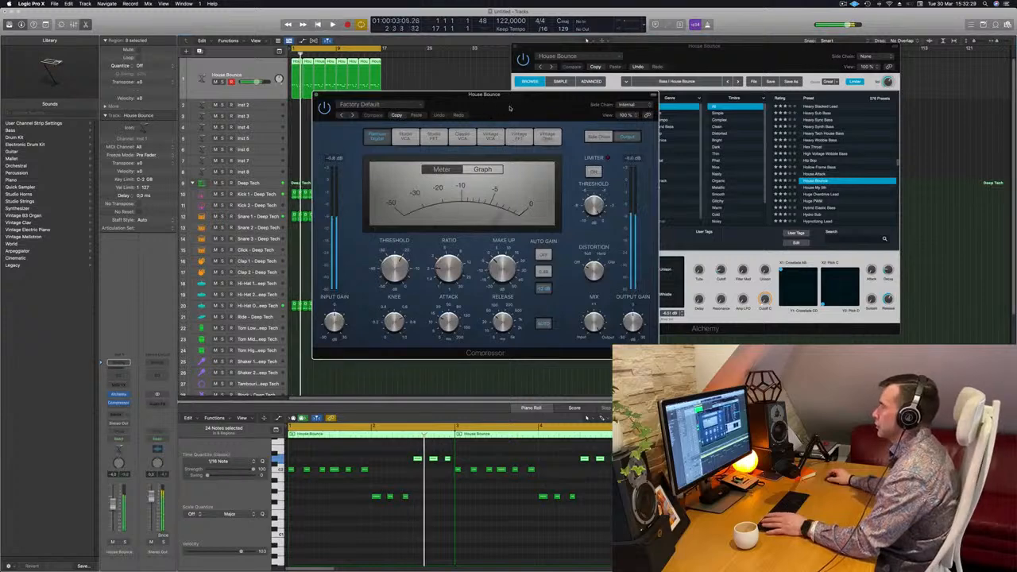
Set the Compressor's side chain source to the instrument track Kick 1 - Deep Tech (Inst 9)
{"action": "left_click", "coordinate": [386, 106]}
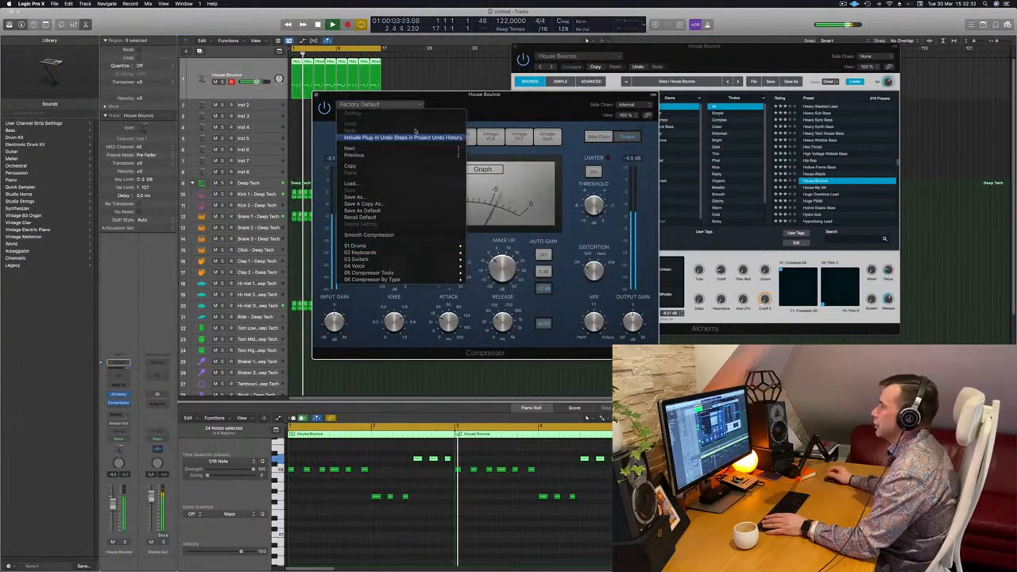
{"action": "left_click", "coordinate": [539, 104]}
{"action": "left_click", "coordinate": [621, 105]}
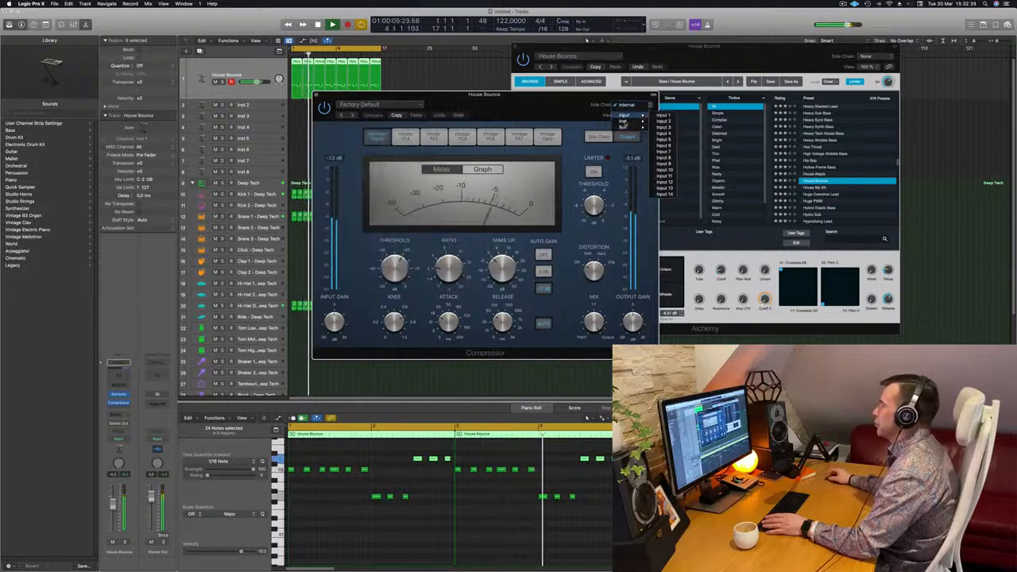
{"action": "mouse_move", "coordinate": [623, 126]}
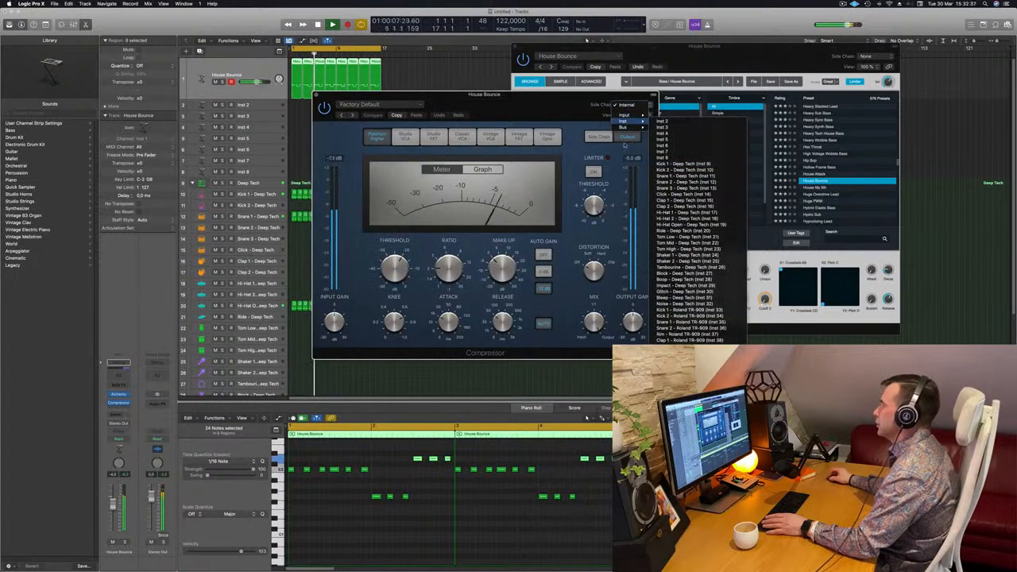
{"action": "left_click", "coordinate": [683, 164]}
Adjust the Compressor's ratio to about 4.1:1 and its threshold to about -17.5 dB while listening, and close its window
{"action": "left_click_drag", "start_coordinate": [535, 119], "coordinate": [587, 108]}
{"action": "key", "text": "space"}
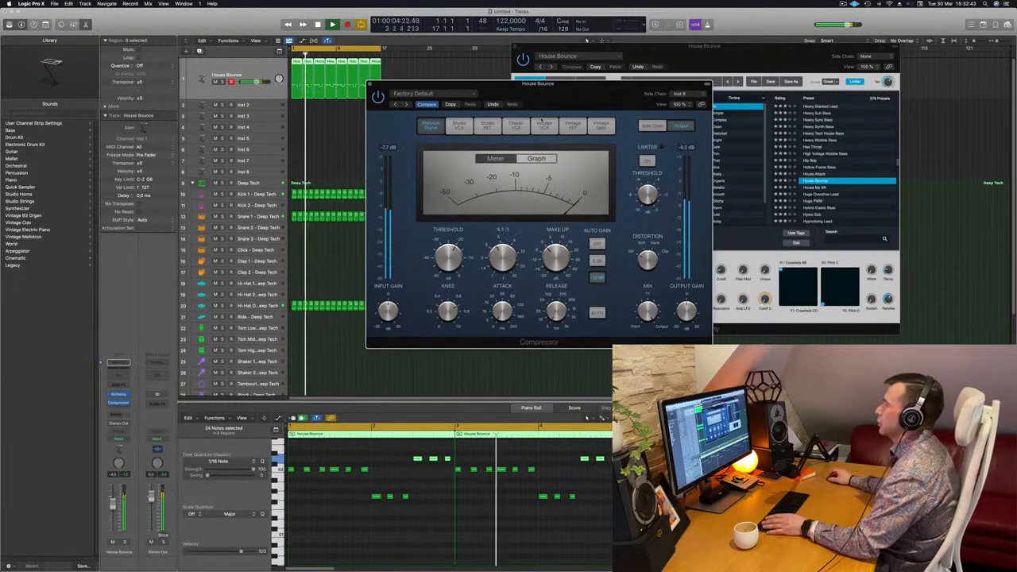
{"action": "left_click_drag", "start_coordinate": [437, 90], "coordinate": [427, 93]}
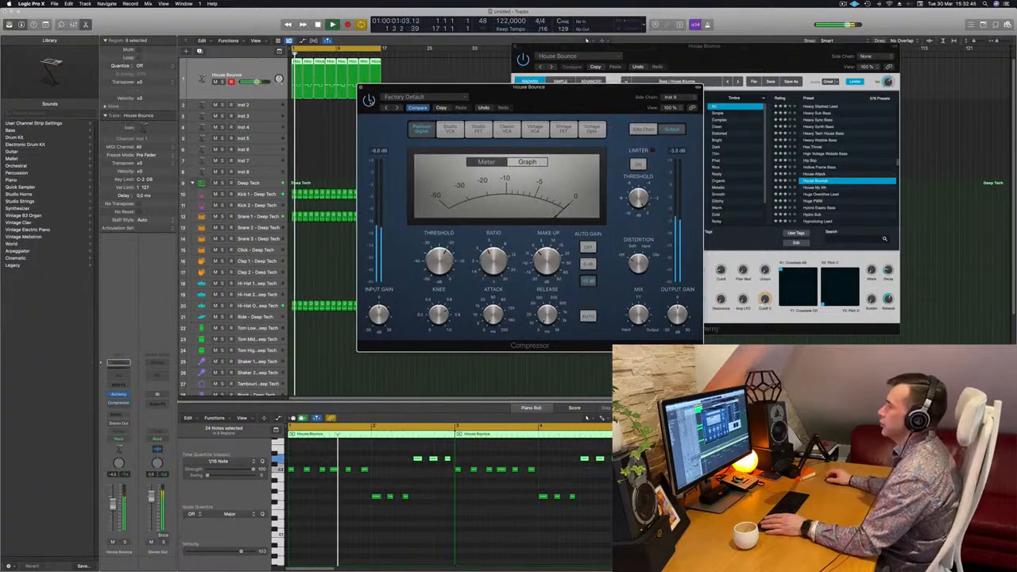
{"action": "left_click_drag", "start_coordinate": [477, 87], "coordinate": [540, 139]}
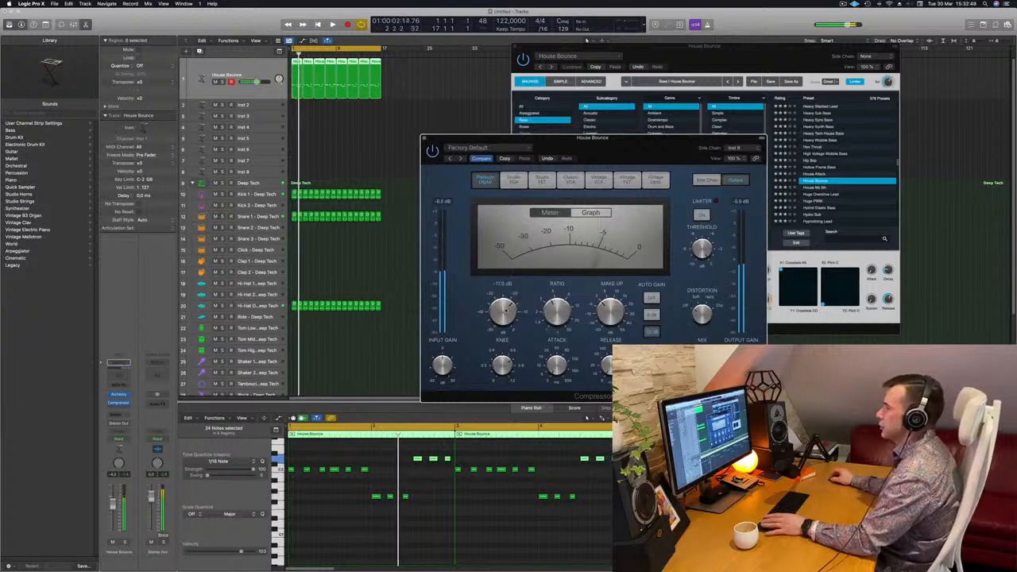
{"action": "left_click", "coordinate": [425, 138]}
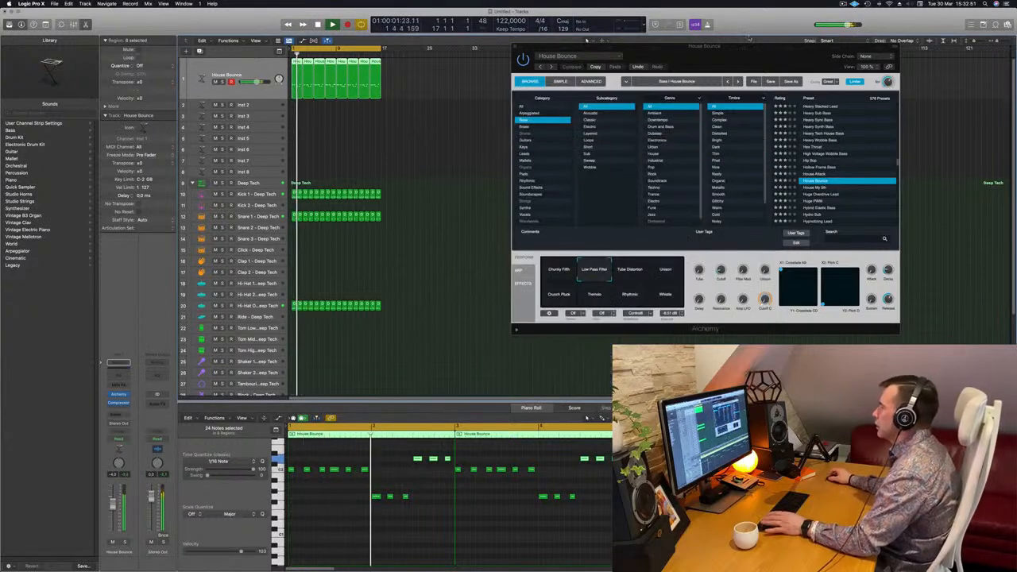
Switch Alchemy to the Unison snapshot and adjust its Cutoff during playback, repositioning the plug-in window
{"action": "left_click_drag", "start_coordinate": [739, 59], "coordinate": [642, 62]}
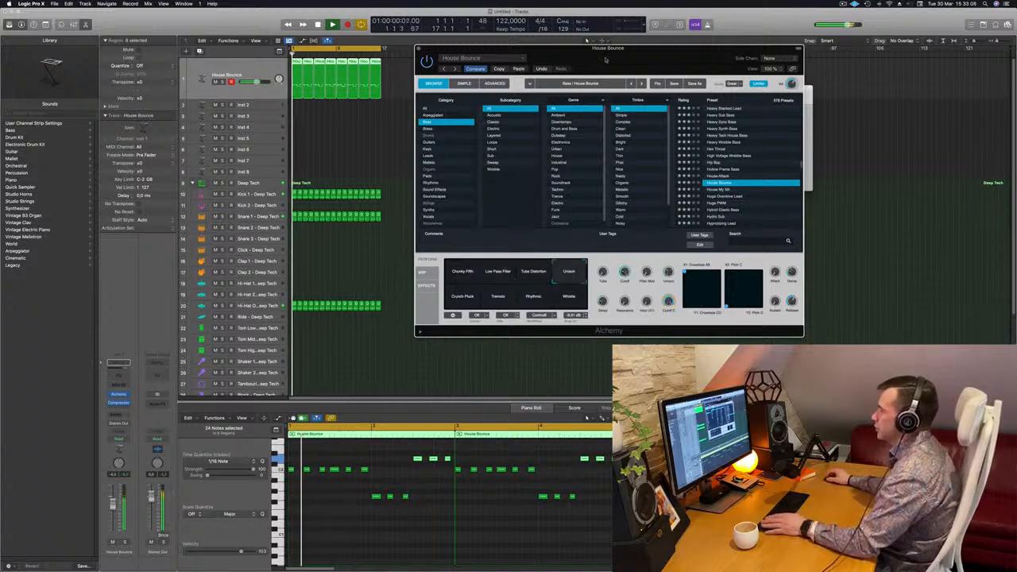
{"action": "left_click_drag", "start_coordinate": [656, 60], "coordinate": [658, 106]}
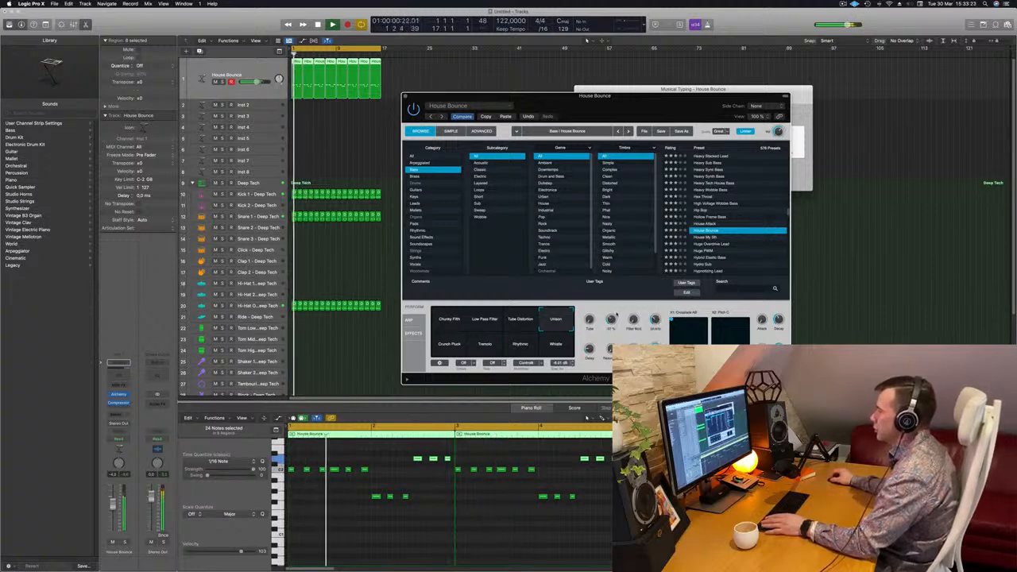
Replay the bass line with the drums and close the House Bounce track's Alchemy window
{"action": "key", "text": "space"}
{"action": "key", "text": "space"}
{"action": "left_click_drag", "start_coordinate": [624, 96], "coordinate": [651, 96]}
{"action": "key", "text": "space"}
{"action": "key", "text": "space"}
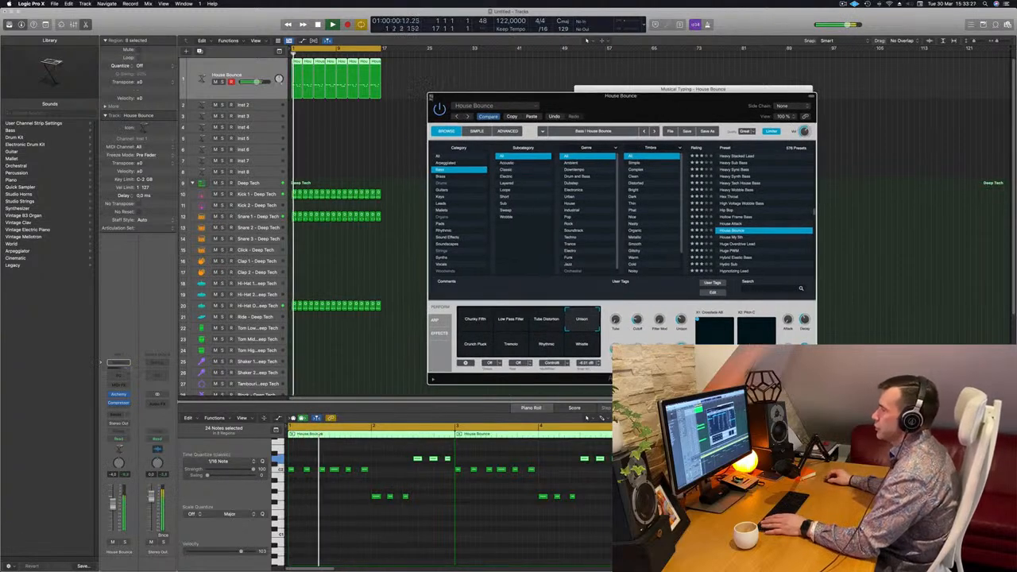
{"action": "left_click", "coordinate": [431, 96]}
{"action": "key", "text": "space"}
{"action": "key", "text": "space"}
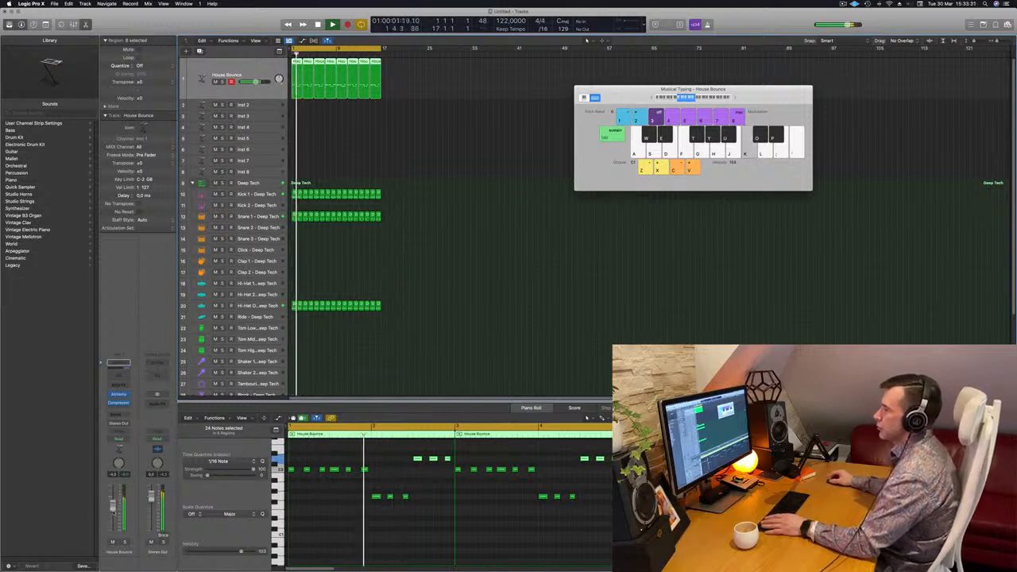
Open Alchemy on the Inst 2 track and load the 90s Luscious Pad preset from the Fast Attack pads
{"action": "key", "text": "Down"}
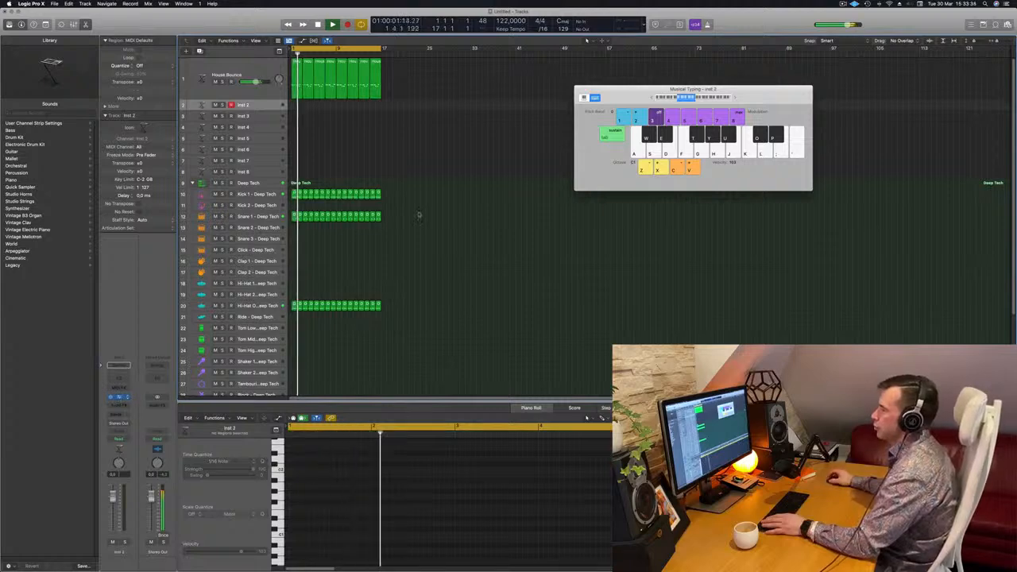
{"action": "left_click_drag", "start_coordinate": [602, 109], "coordinate": [652, 112]}
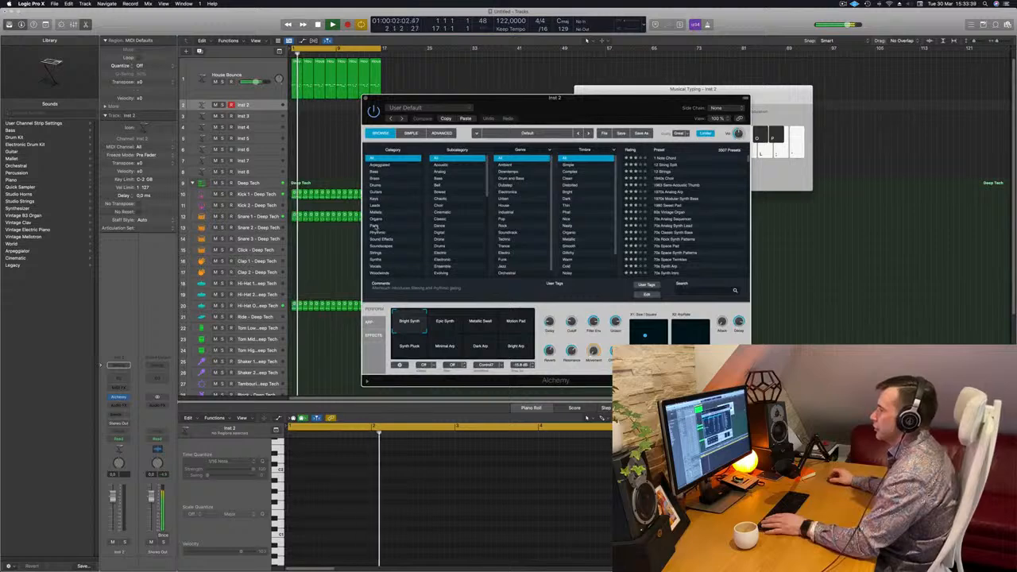
{"action": "left_click", "coordinate": [375, 227]}
{"action": "left_click", "coordinate": [443, 185]}
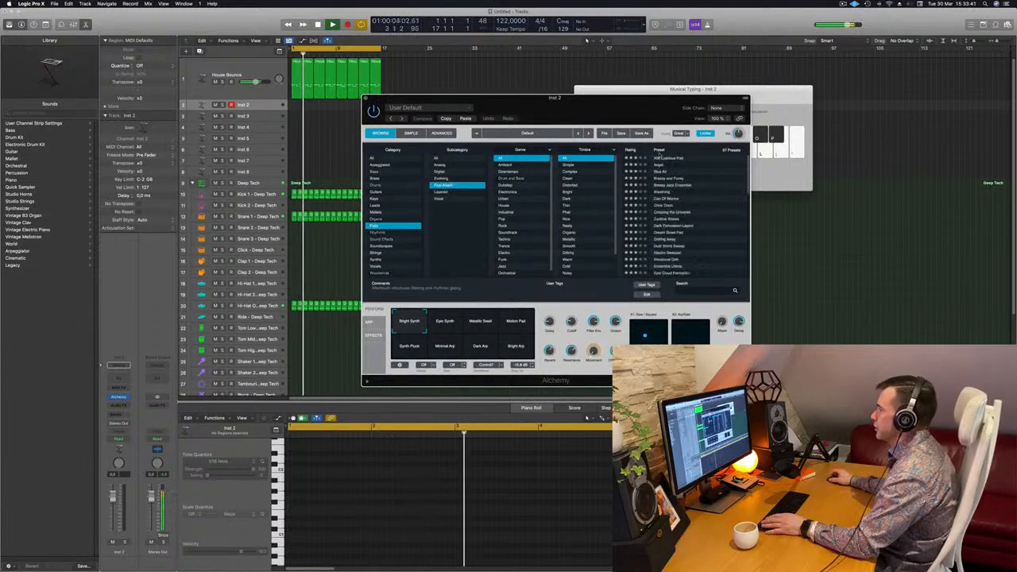
{"action": "left_click", "coordinate": [670, 158]}
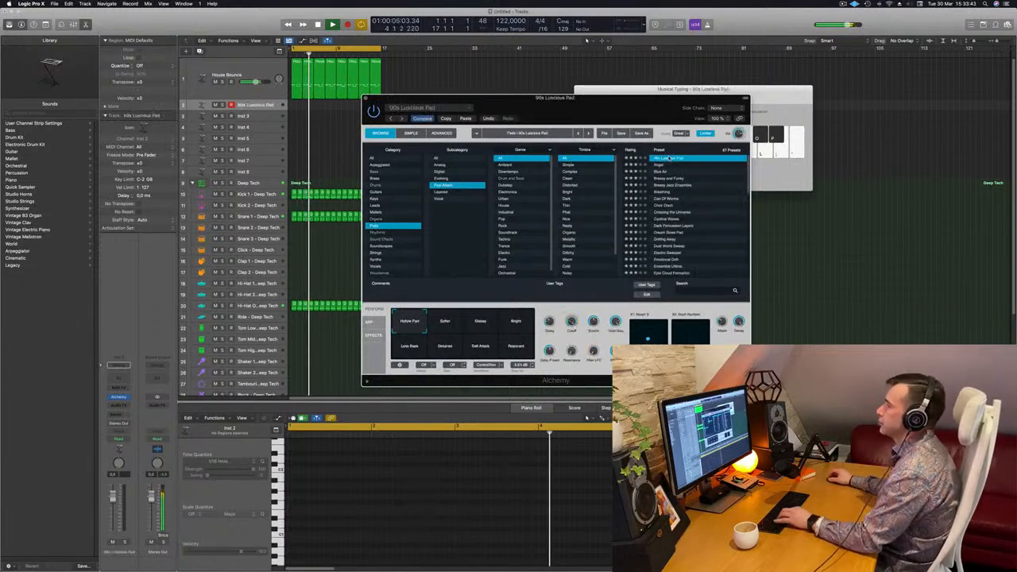
{"action": "left_click_drag", "start_coordinate": [492, 98], "coordinate": [639, 86]}
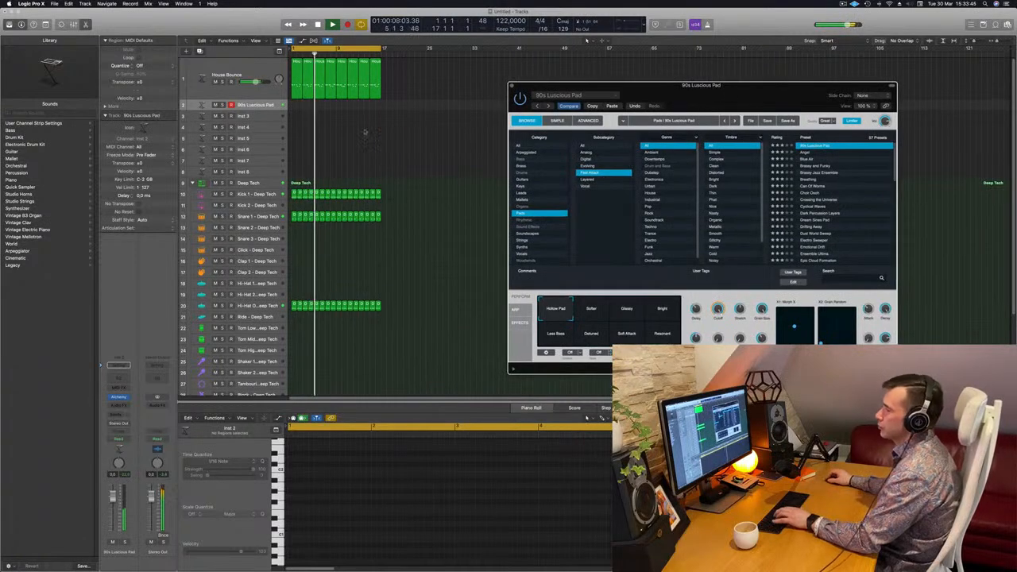
Lower the pad track's volume and switch its Alchemy preset to Brassy and Funky, moving the plug-in window clear
{"action": "mouse_move", "coordinate": [112, 497]}
{"action": "left_mouse_down"}
{"action": "mouse_move", "coordinate": [113, 516]}
{"action": "mouse_move", "coordinate": [113, 507]}
{"action": "left_mouse_up"}
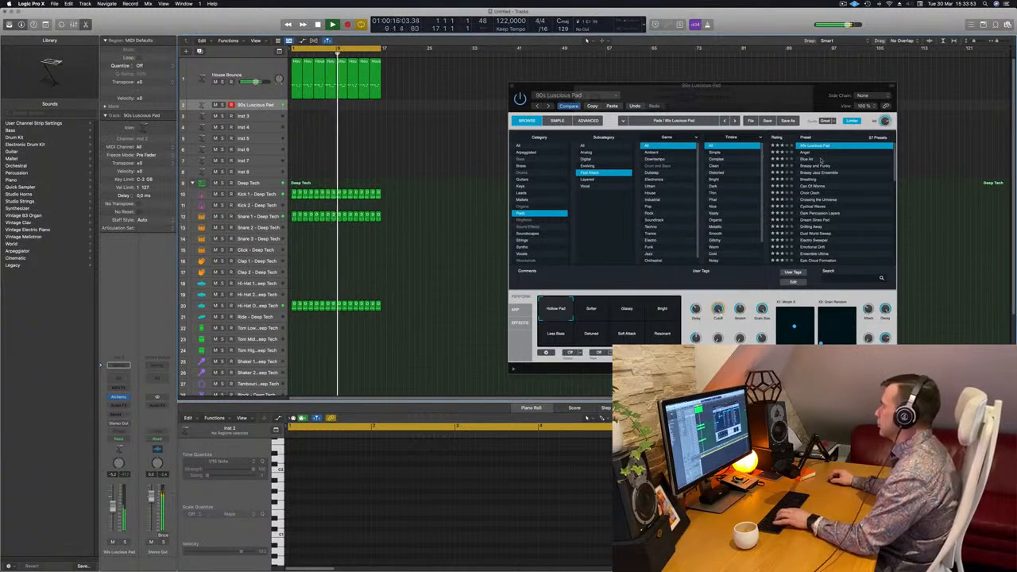
{"action": "left_click", "coordinate": [821, 166]}
{"action": "left_click_drag", "start_coordinate": [769, 96], "coordinate": [730, 119]}
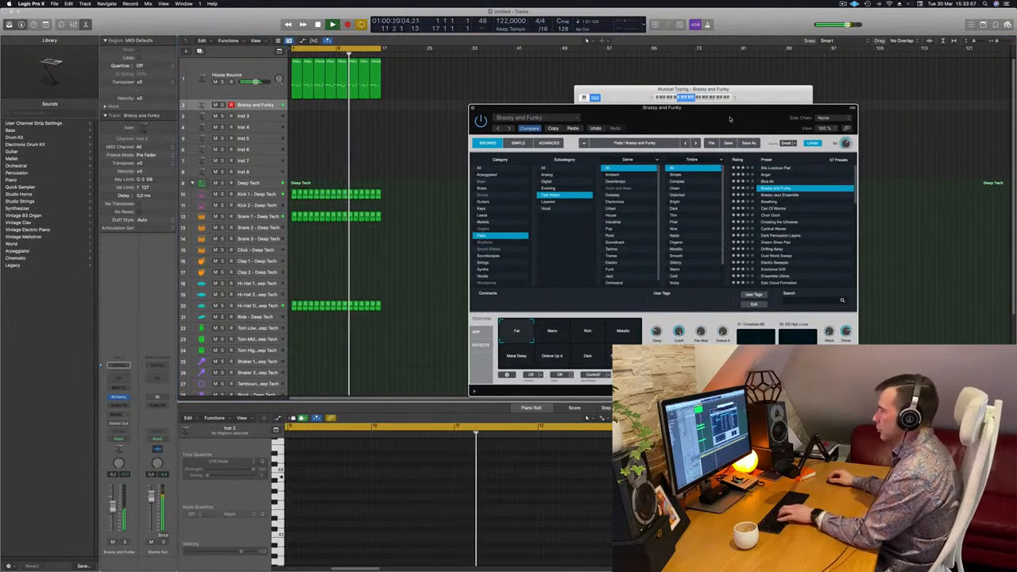
{"action": "left_click_drag", "start_coordinate": [717, 121], "coordinate": [716, 67]}
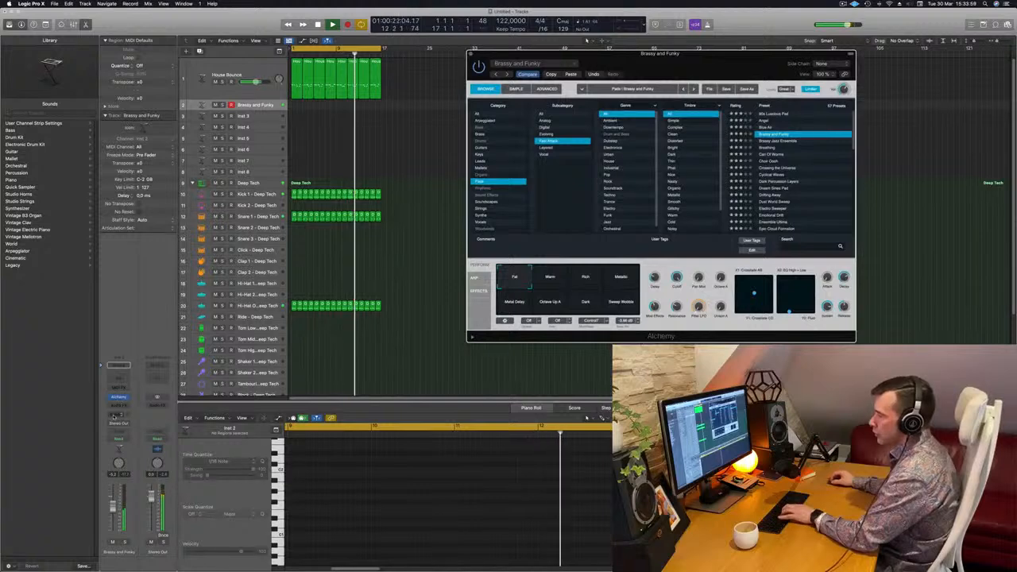
Send the Brassy and Funky track to Bus 7 and insert a SilverVerb on the bus's aux channel
{"action": "left_click", "coordinate": [117, 366]}
{"action": "mouse_move", "coordinate": [123, 425]}
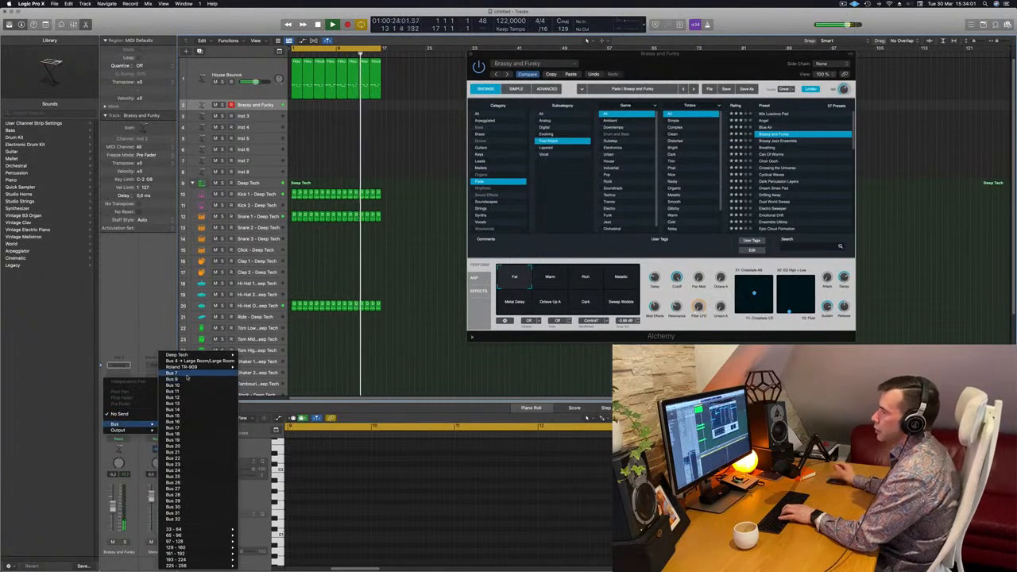
{"action": "left_click", "coordinate": [190, 376]}
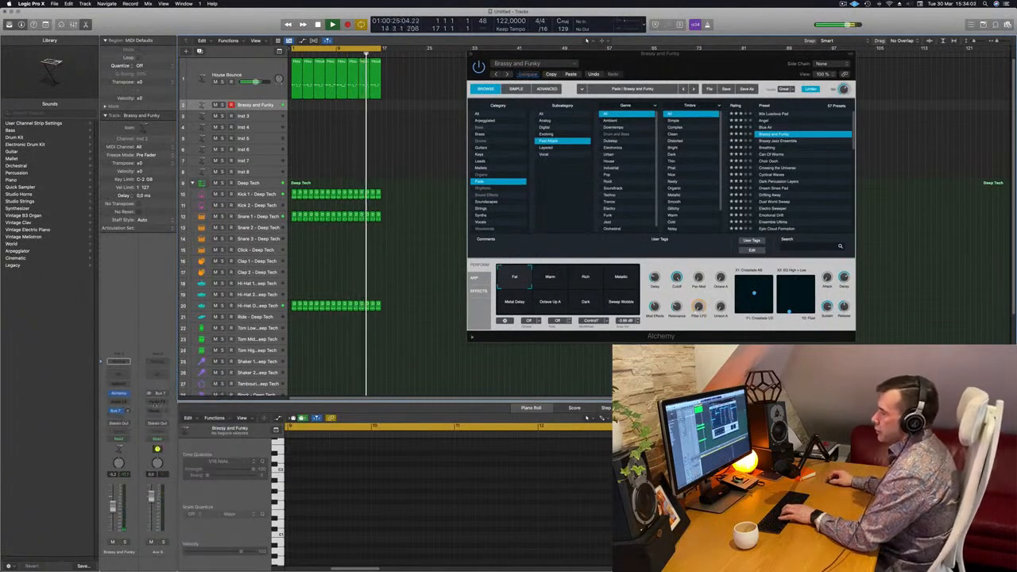
{"action": "left_click", "coordinate": [165, 402]}
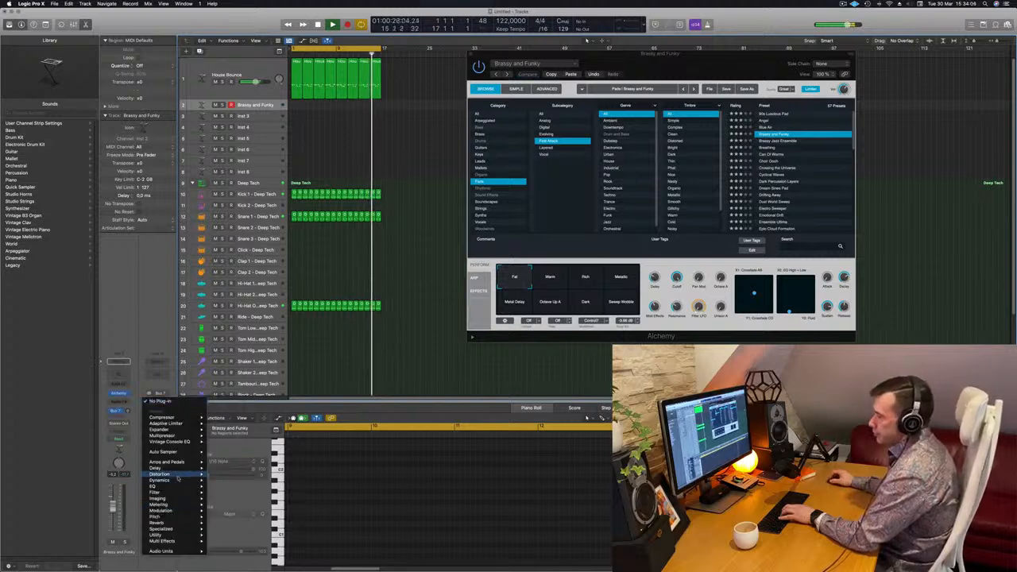
{"action": "mouse_move", "coordinate": [159, 523]}
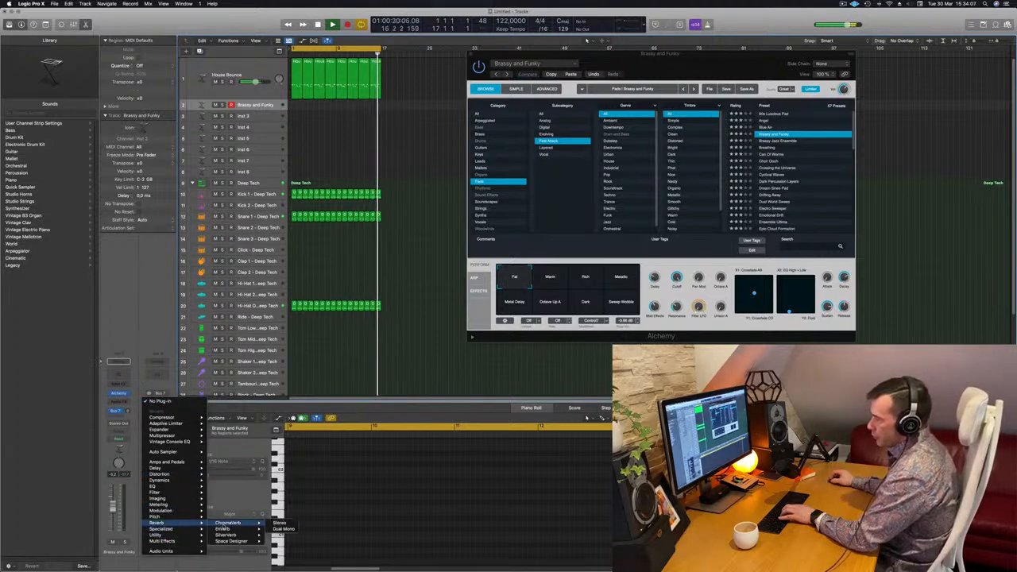
{"action": "left_click", "coordinate": [280, 535]}
Load the grandiose preset in SilverVerb and set its Wet output to 100%
{"action": "left_click", "coordinate": [359, 104]}
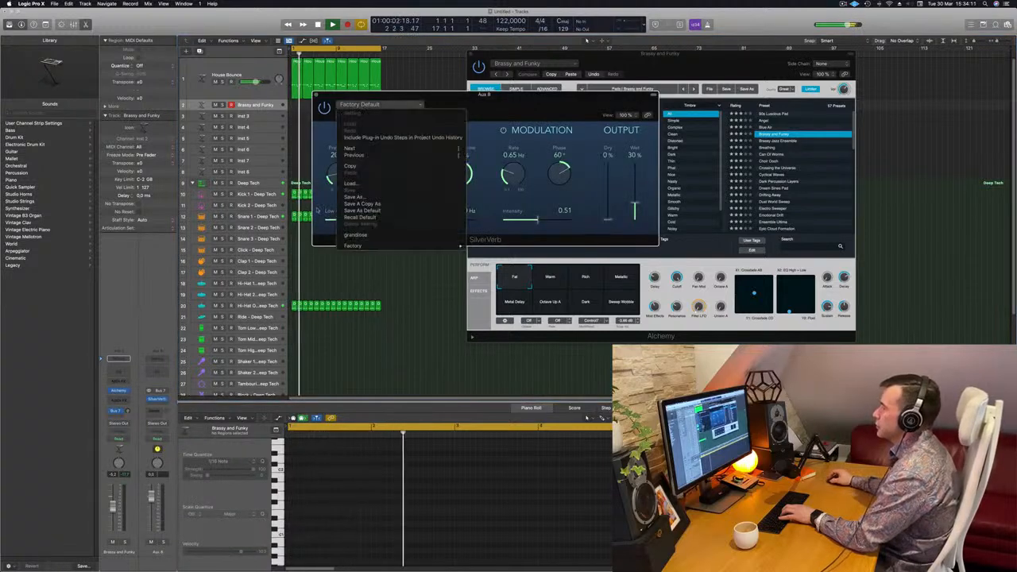
{"action": "left_click", "coordinate": [373, 235]}
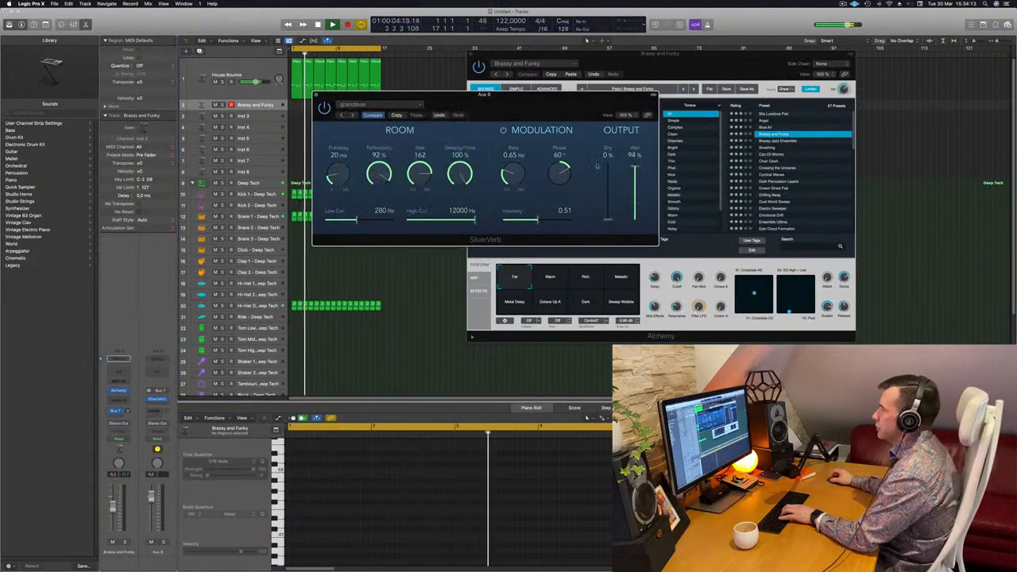
{"action": "left_click_drag", "start_coordinate": [636, 165], "coordinate": [636, 157]}
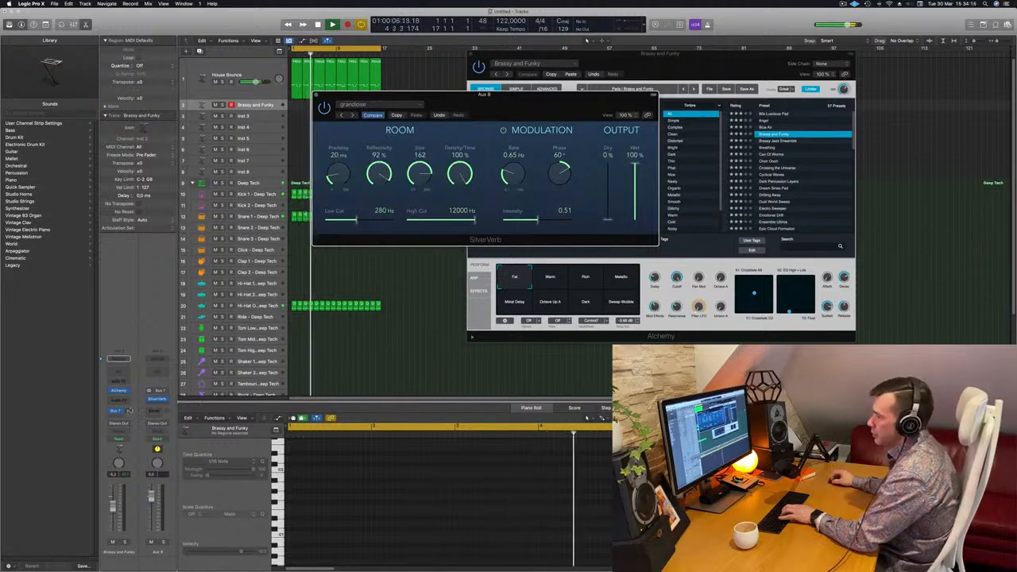
Raise the Brassy and Funky track's Bus 7 send level during playback, moving the SilverVerb window out of the way
{"action": "left_click", "coordinate": [126, 411]}
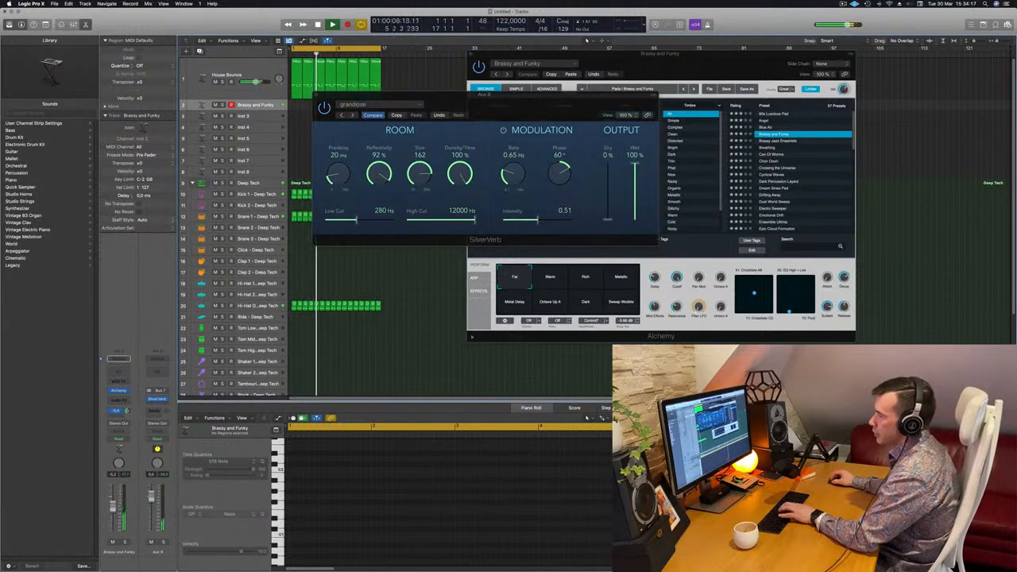
{"action": "left_click_drag", "start_coordinate": [580, 118], "coordinate": [687, 208]}
{"action": "left_click_drag", "start_coordinate": [127, 411], "coordinate": [127, 403]}
{"action": "left_click_drag", "start_coordinate": [643, 193], "coordinate": [586, 257]}
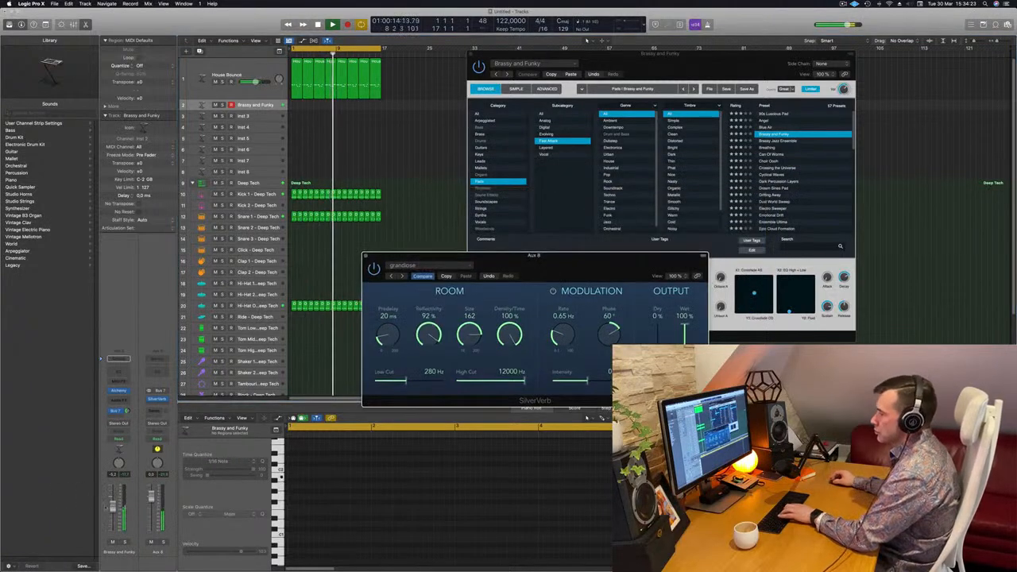
{"action": "left_click_drag", "start_coordinate": [127, 411], "coordinate": [127, 406]}
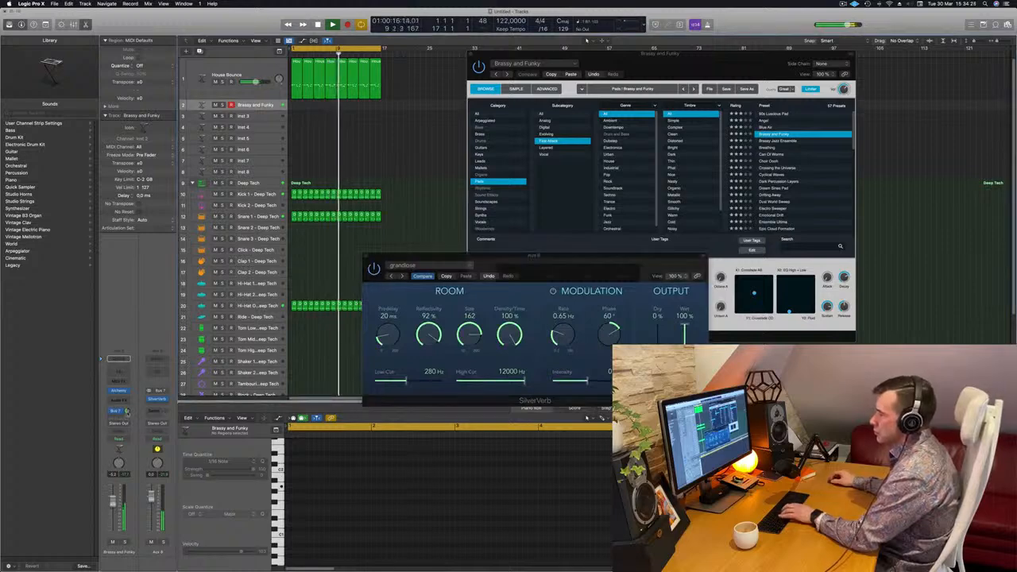
{"action": "left_click_drag", "start_coordinate": [512, 281], "coordinate": [453, 300]}
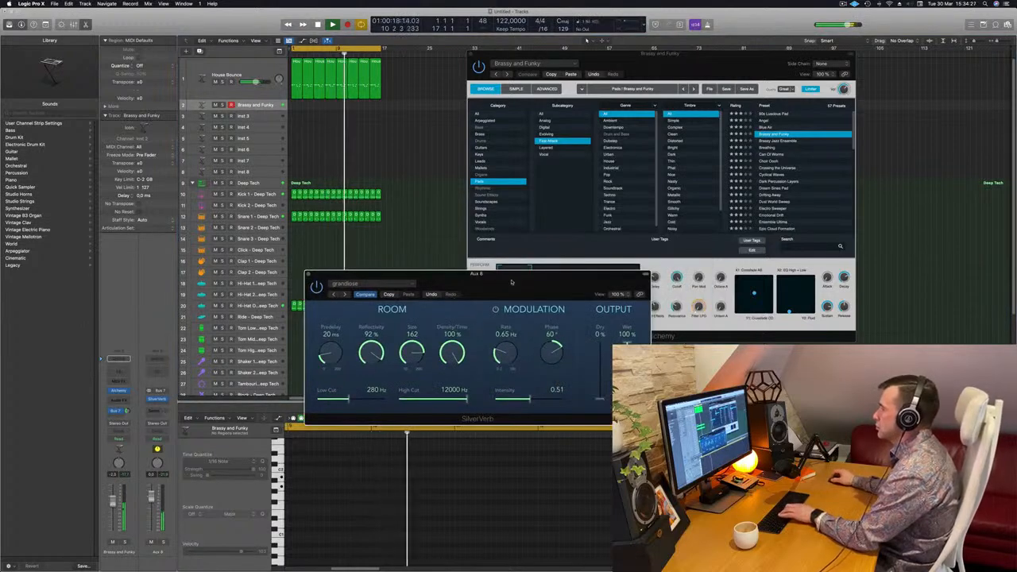
Switch Alchemy to the Warm snapshot and record a pad part on the Brassy and Funky track
{"action": "left_click", "coordinate": [559, 268]}
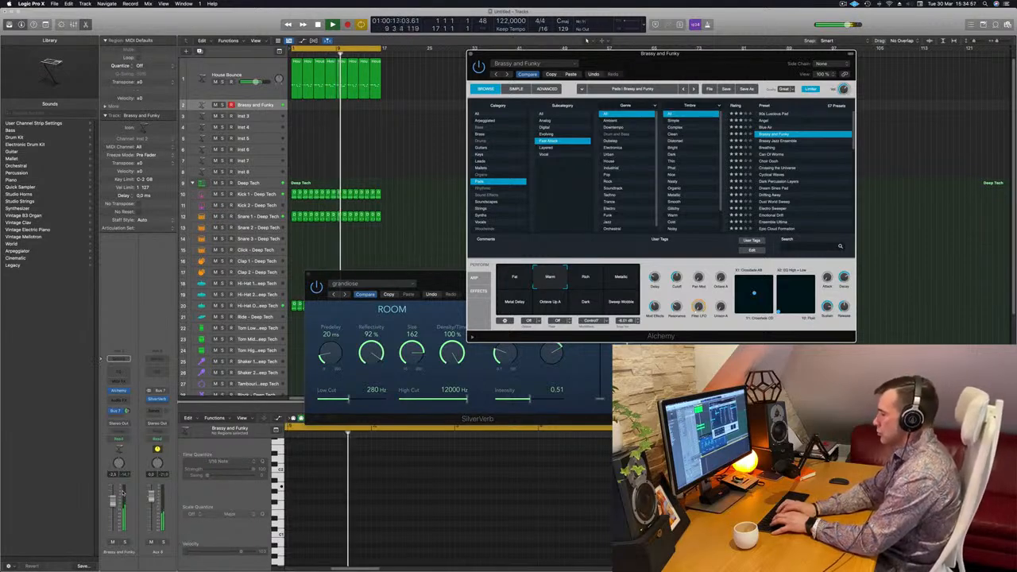
{"action": "key", "text": "r"}
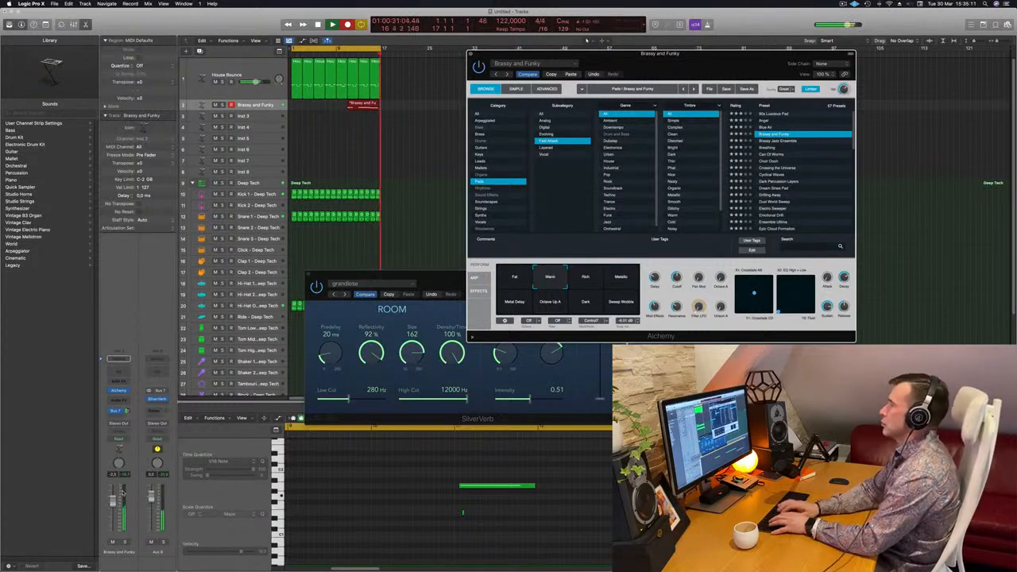
{"action": "key", "text": "space"}
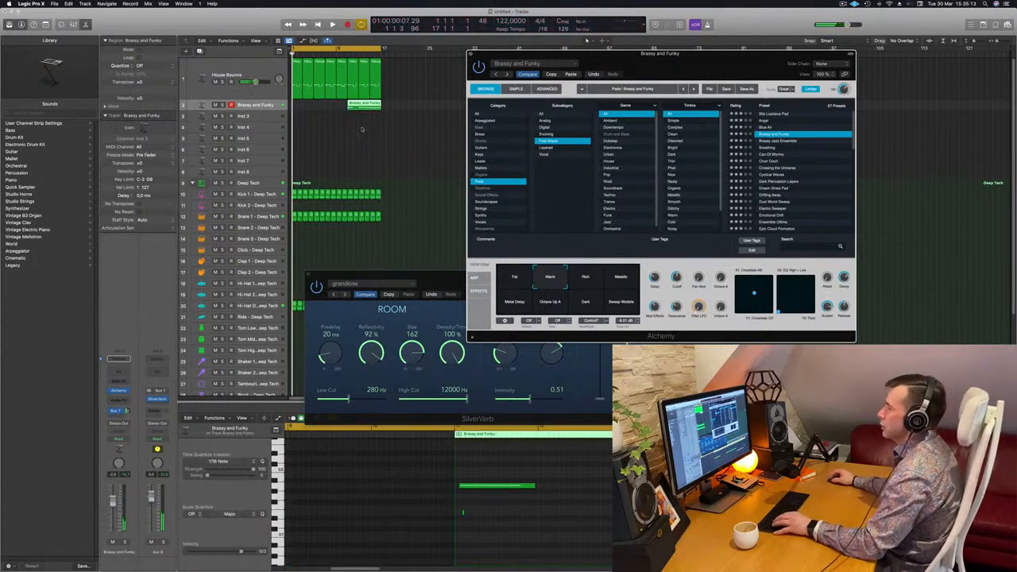
Move the recorded Brassy and Funky region to the start of the arrangement at bar 1
{"action": "left_click", "coordinate": [359, 119]}
{"action": "double_click", "coordinate": [358, 106], "text": "super"}
{"action": "left_click", "coordinate": [355, 106]}
{"action": "left_click_drag", "start_coordinate": [355, 106], "coordinate": [300, 107]}
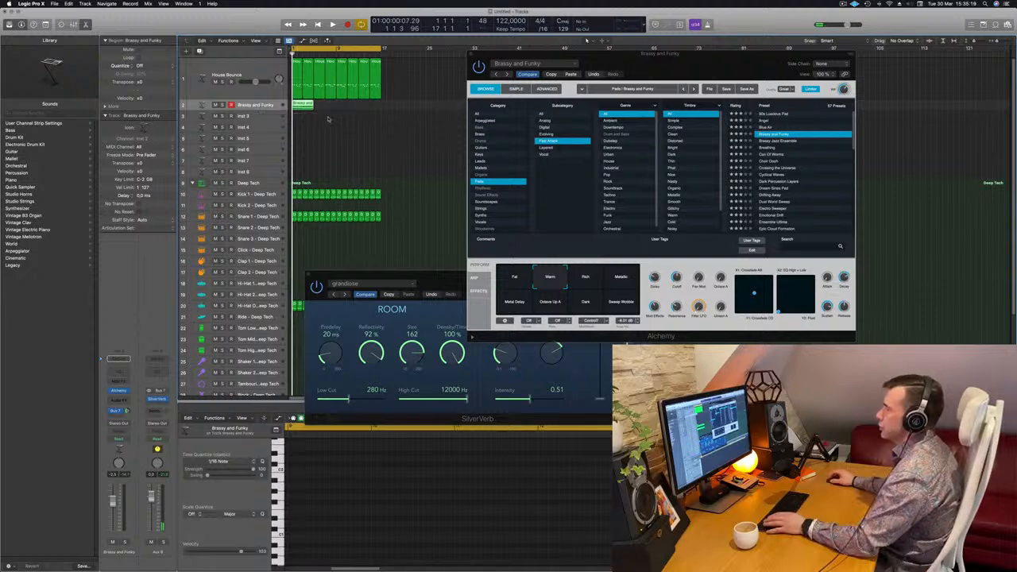
Lengthen the first two pad notes in the Piano Roll so each one reaches the start of the following note
{"action": "scroll", "coordinate": [328, 119], "scroll_direction": "up", "scroll_amount": 6}
{"action": "scroll", "coordinate": [327, 119], "scroll_direction": "down", "scroll_amount": 2}
{"action": "key", "text": "space"}
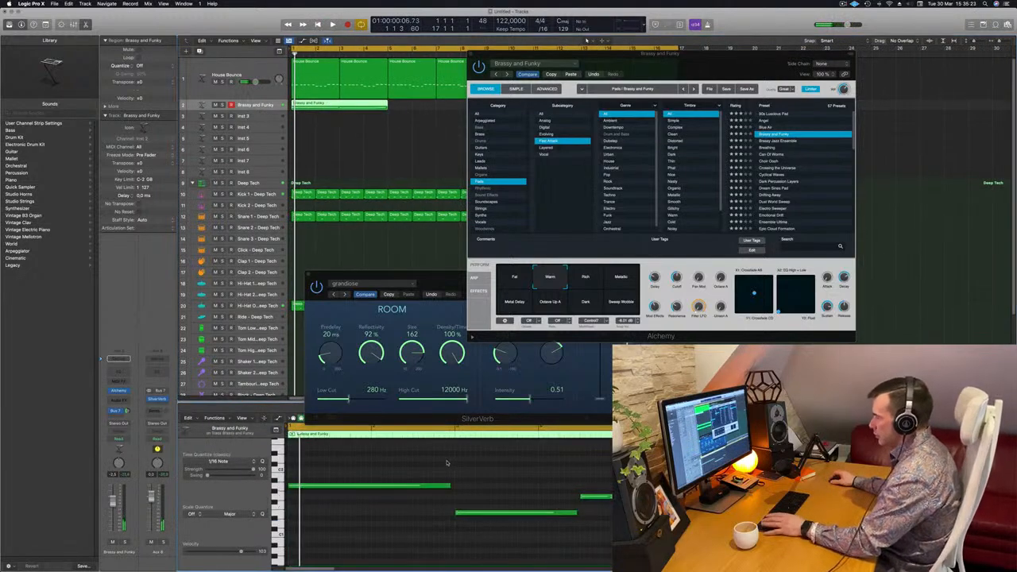
{"action": "left_click_drag", "start_coordinate": [450, 485], "coordinate": [458, 485]}
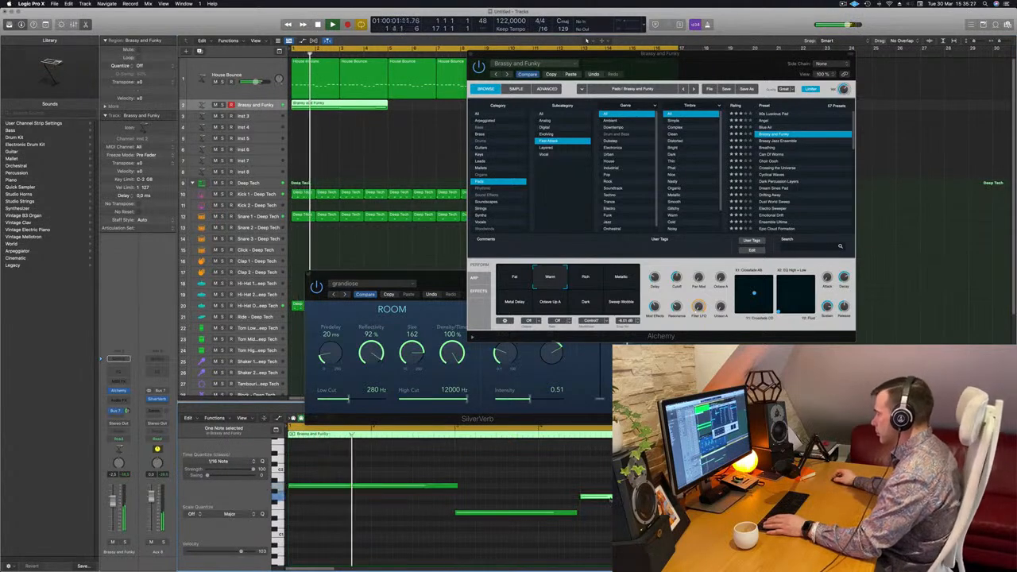
{"action": "key", "text": "Return"}
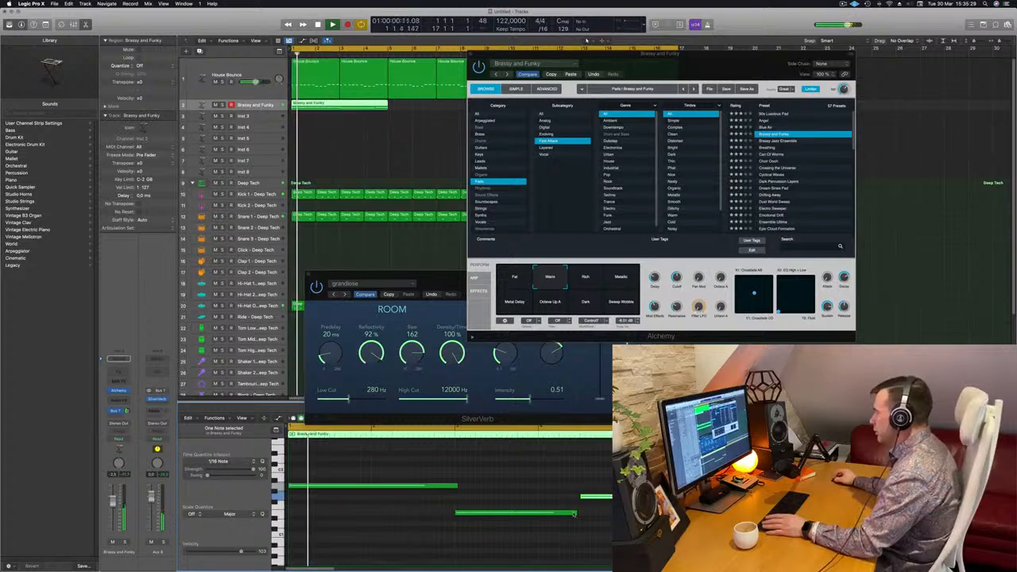
{"action": "left_click", "coordinate": [576, 513]}
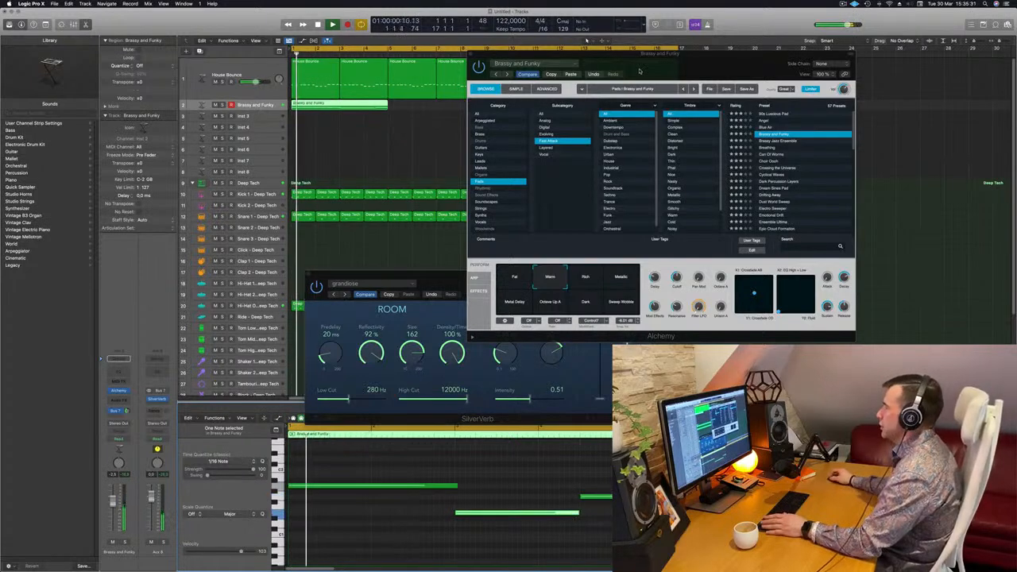
Duplicate the four-bar Brassy and Funky region to fill all 16 bars, repositioning the Alchemy window around playback
{"action": "left_click_drag", "start_coordinate": [653, 70], "coordinate": [658, 77]}
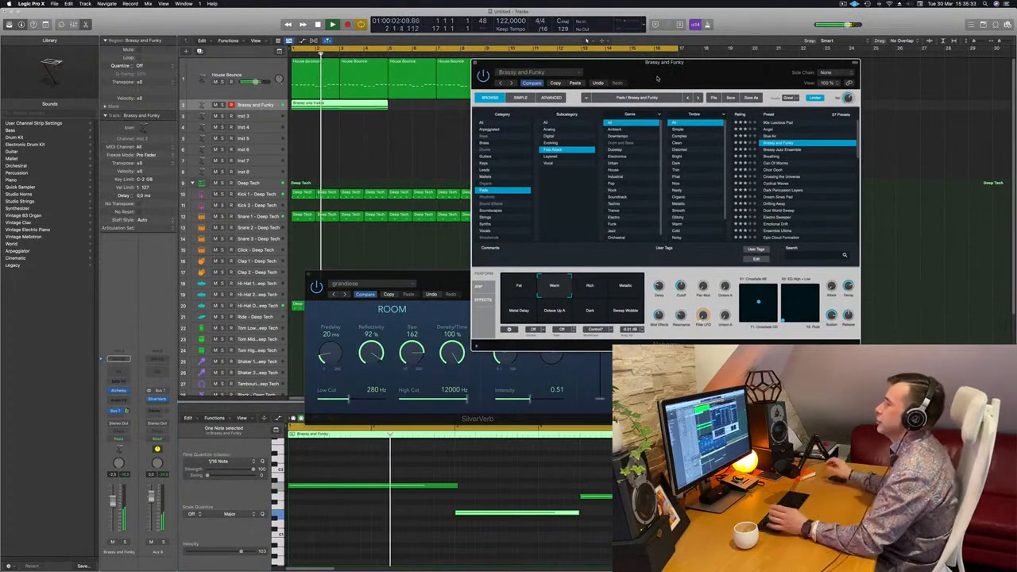
{"action": "left_click_drag", "start_coordinate": [684, 71], "coordinate": [703, 131]}
{"action": "left_click_drag", "start_coordinate": [328, 105], "coordinate": [435, 111]}
{"action": "key", "text": "space"}
{"action": "left_click_drag", "start_coordinate": [671, 135], "coordinate": [565, 159]}
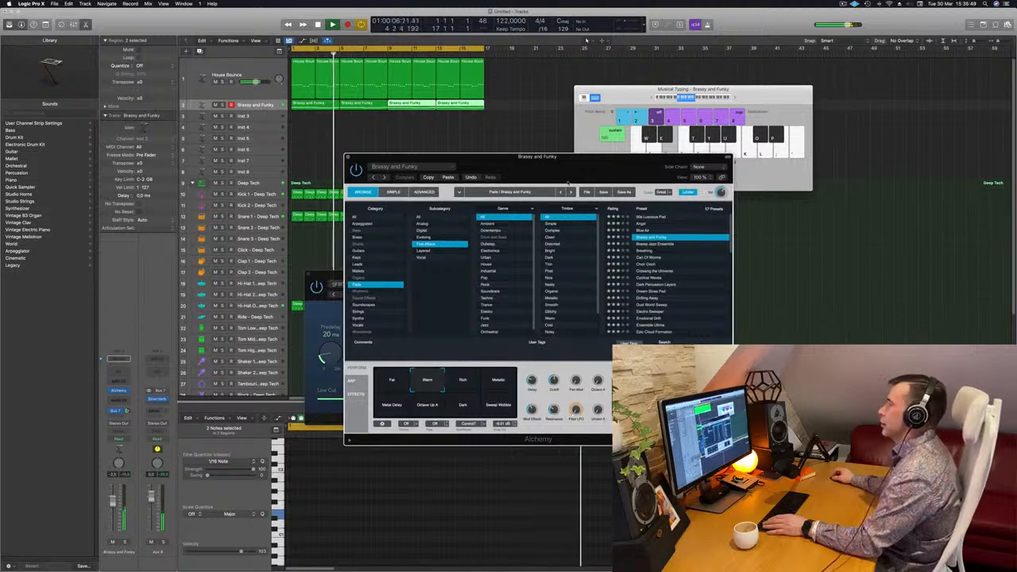
{"action": "left_click_drag", "start_coordinate": [569, 184], "coordinate": [540, 169]}
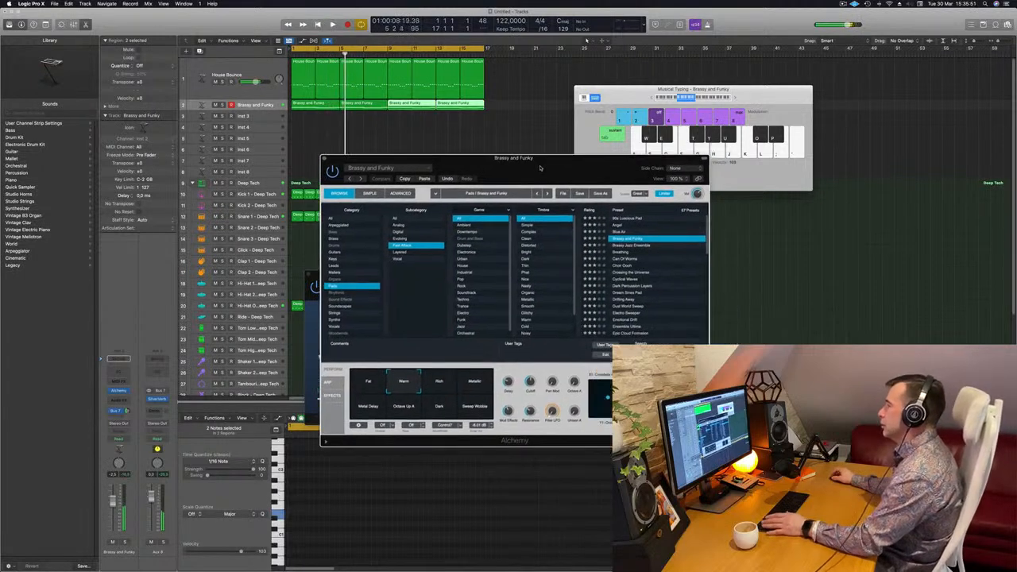
Audition Alchemy's Sweep Wobble, Dark, Octave Up A, Metal Delay and Fat snapshots during playback, and return to Warm
{"action": "key", "text": "space"}
{"action": "key", "text": "space"}
{"action": "key", "text": "space"}
{"action": "left_click_drag", "start_coordinate": [440, 383], "coordinate": [470, 411]}
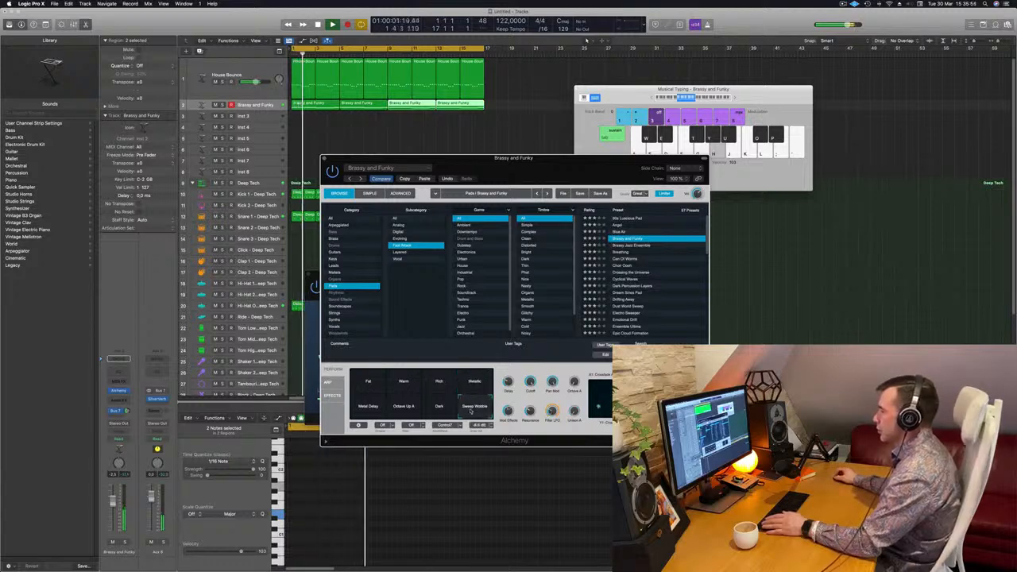
{"action": "left_click", "coordinate": [442, 410]}
{"action": "left_click", "coordinate": [413, 406]}
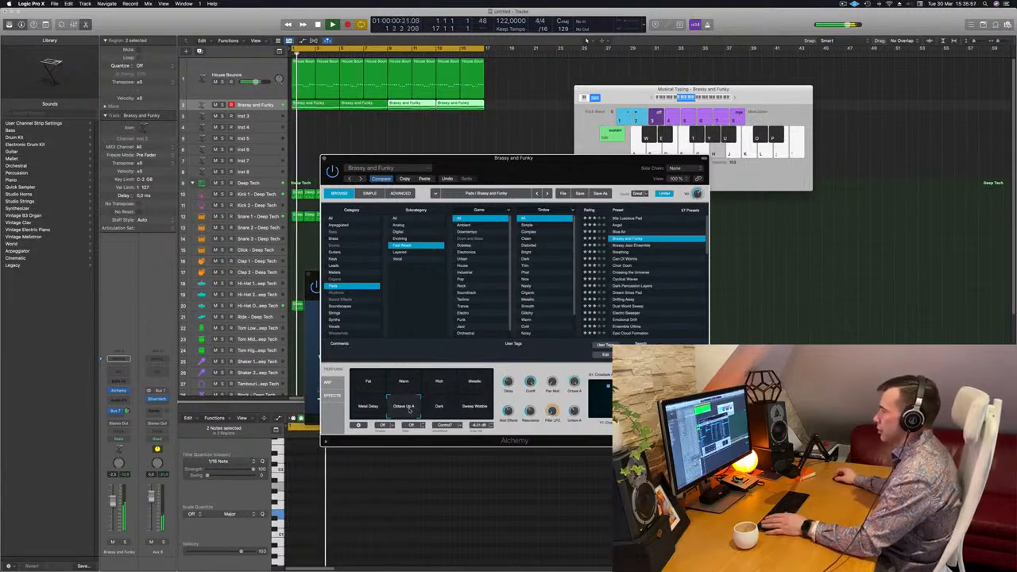
{"action": "left_click", "coordinate": [374, 408]}
{"action": "left_click", "coordinate": [369, 383]}
{"action": "key", "text": "space"}
{"action": "key", "text": "space"}
{"action": "left_click", "coordinate": [406, 384]}
{"action": "key", "text": "space"}
{"action": "key", "text": "space"}
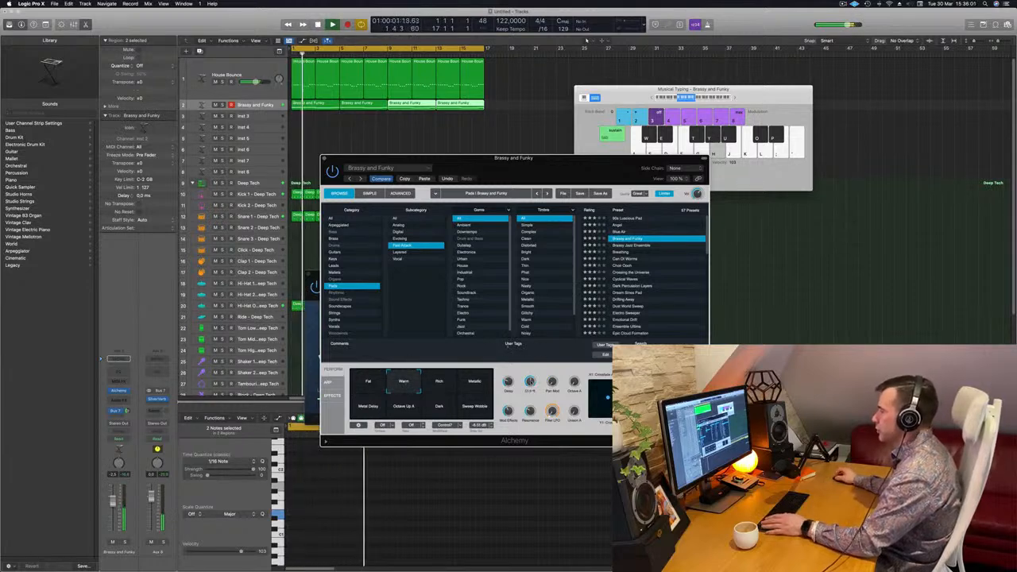
Audition the fast-attack pad presets Can Of Worms, Choir Oooh, Dream Sines Pad and Epic Cloud Formation in Alchemy during playback
{"action": "left_click_drag", "start_coordinate": [532, 169], "coordinate": [608, 131]}
{"action": "left_click_drag", "start_coordinate": [528, 125], "coordinate": [499, 134]}
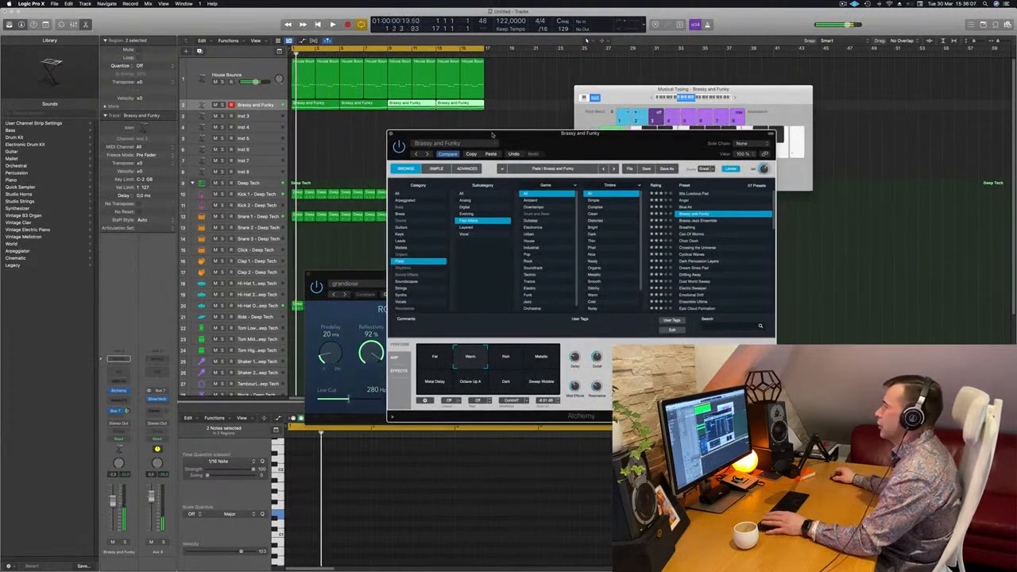
{"action": "left_click", "coordinate": [685, 228]}
{"action": "left_click", "coordinate": [690, 234]}
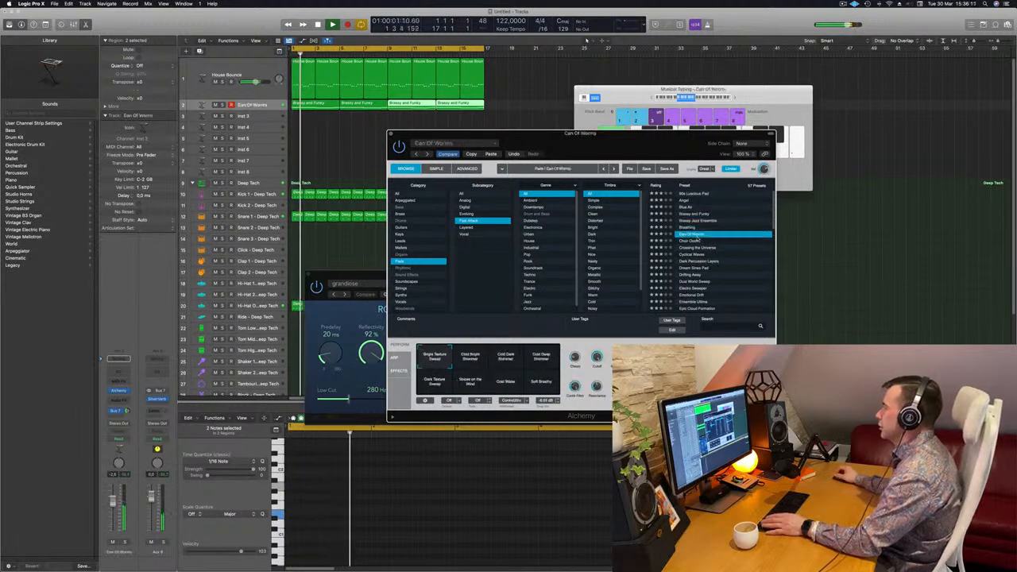
{"action": "left_click", "coordinate": [695, 241]}
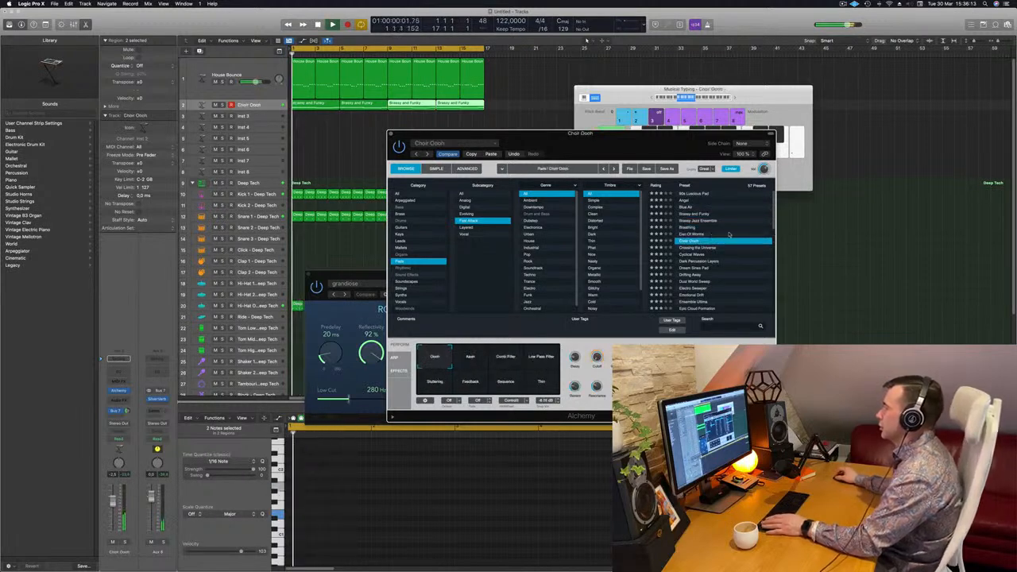
{"action": "scroll", "coordinate": [687, 238], "scroll_direction": "down", "scroll_amount": 3}
{"action": "left_click", "coordinate": [685, 231]}
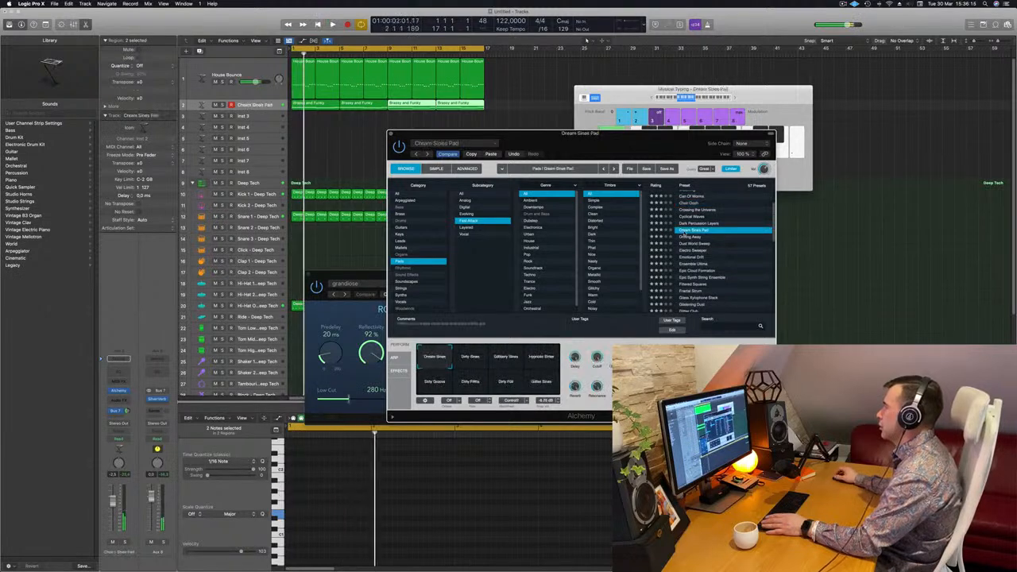
{"action": "scroll", "coordinate": [723, 234], "scroll_direction": "down", "scroll_amount": 3}
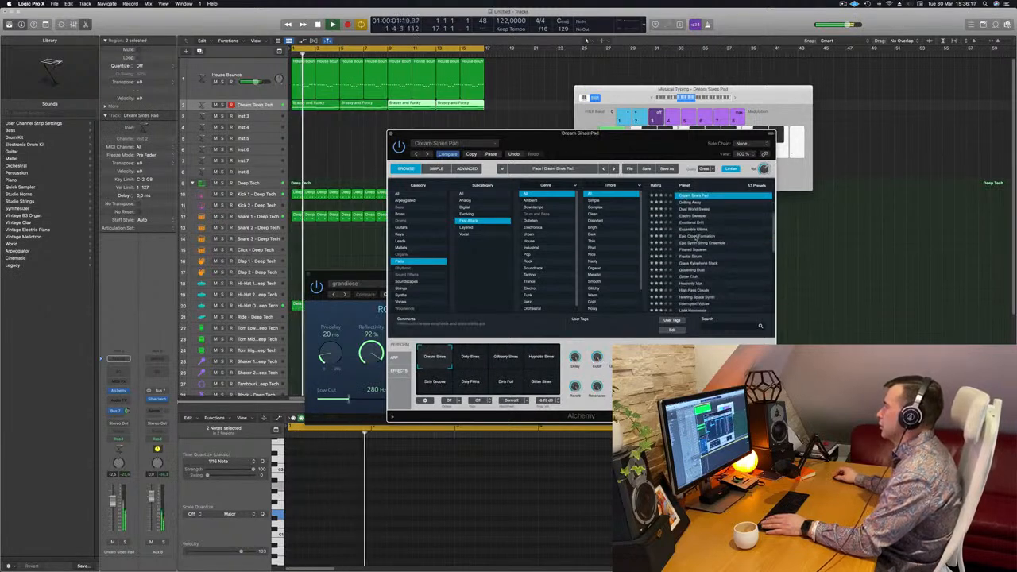
{"action": "left_click", "coordinate": [694, 236]}
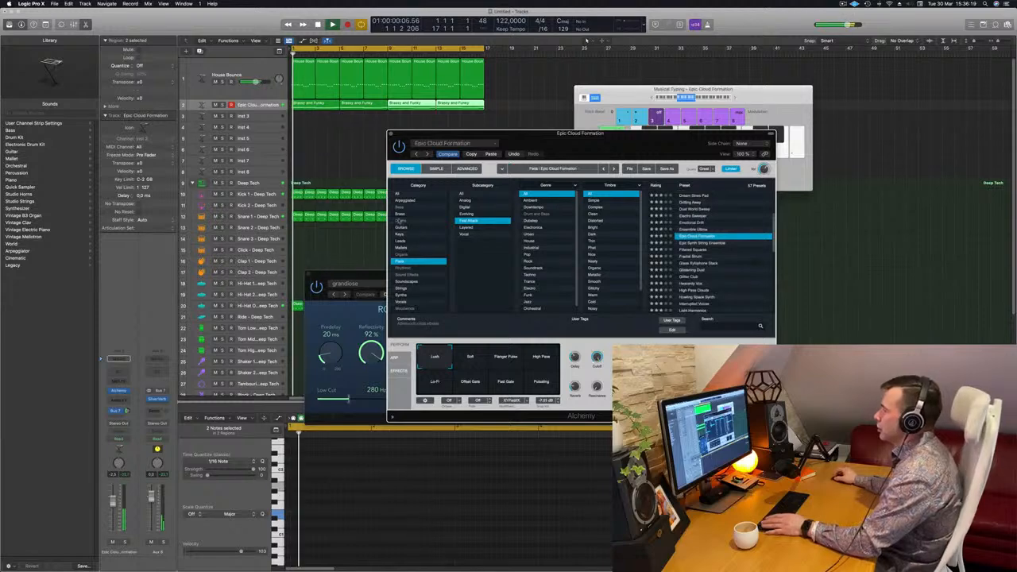
List pads of all subcategories and audition Epic Cloud Formation's Flanger Pulse, Lo-Fi, Offset Gate, Fast Gate and Pulsating snapshots, ending on Soft
{"action": "left_click", "coordinate": [510, 197]}
{"action": "scroll", "coordinate": [722, 234], "scroll_direction": "up", "scroll_amount": 5}
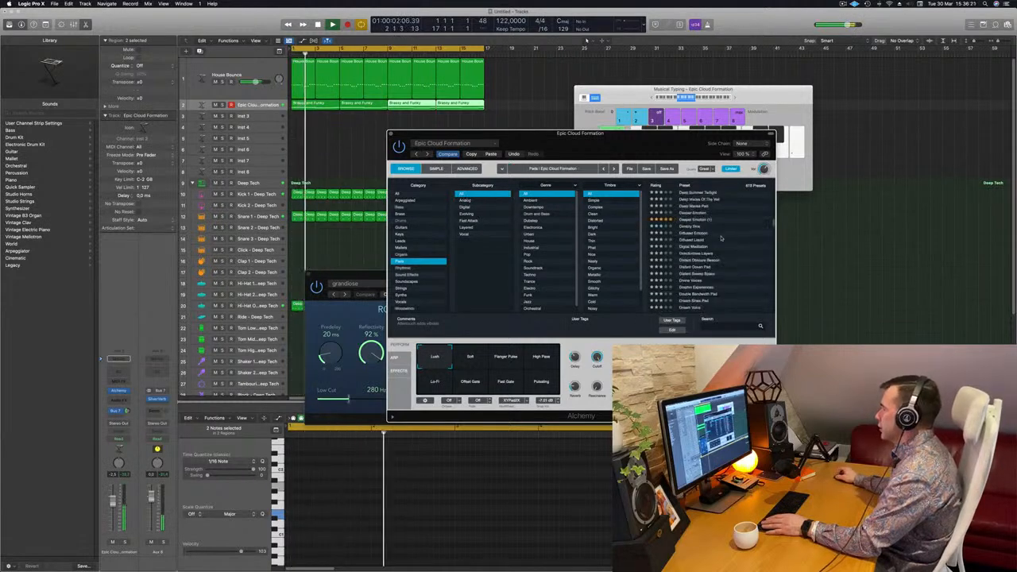
{"action": "scroll", "coordinate": [723, 234], "scroll_direction": "down", "scroll_amount": 4}
{"action": "left_click", "coordinate": [470, 358]}
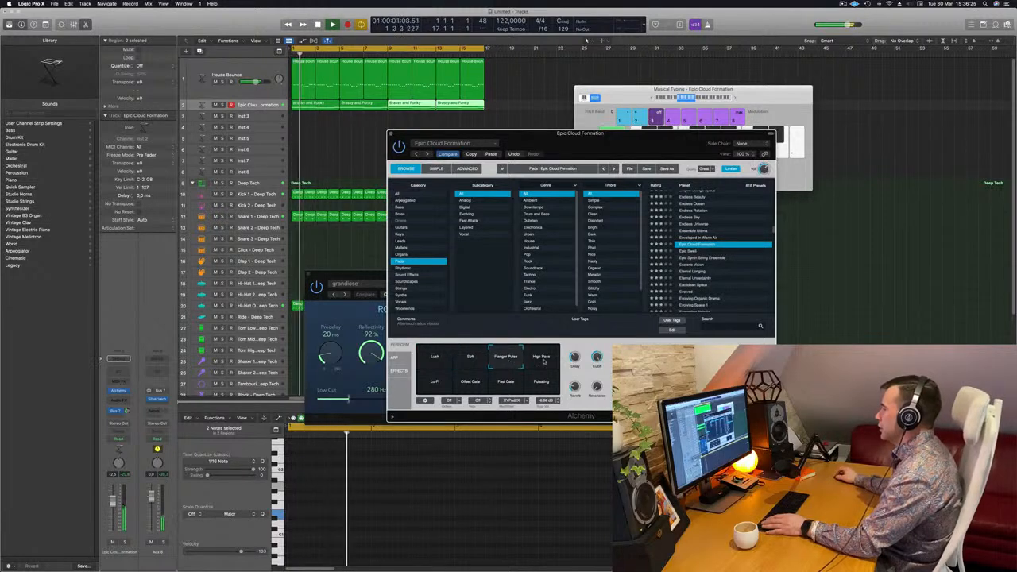
{"action": "left_click", "coordinate": [446, 384]}
{"action": "left_click", "coordinate": [468, 381]}
{"action": "left_click", "coordinate": [507, 382]}
{"action": "left_click", "coordinate": [542, 385]}
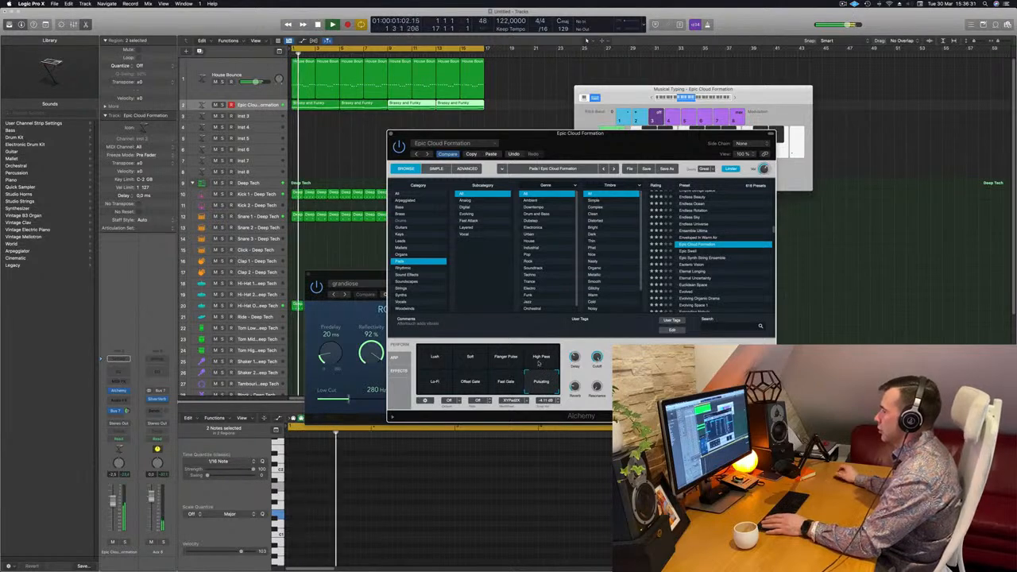
{"action": "left_click", "coordinate": [469, 358]}
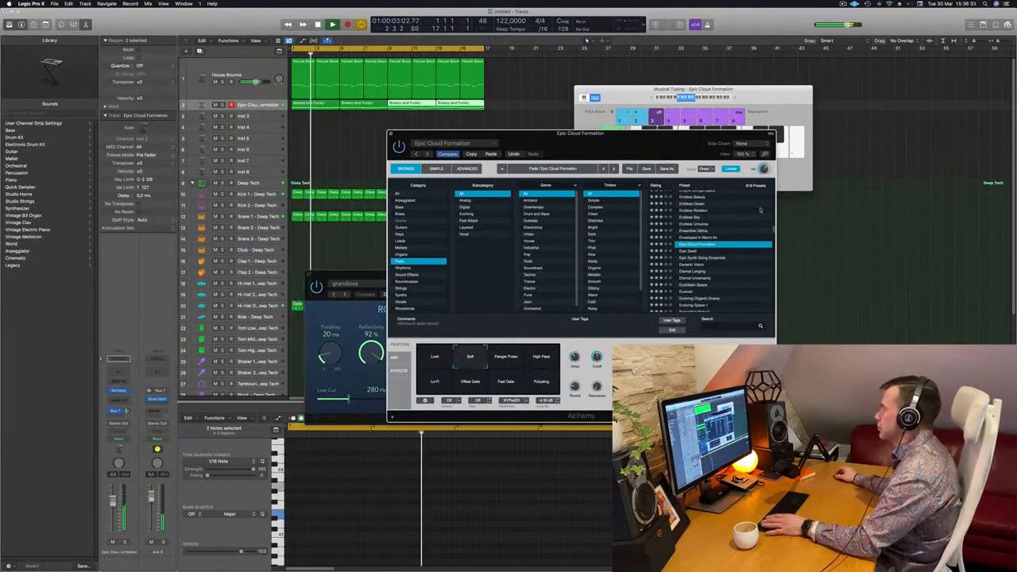
Reposition the Alchemy window and audition the Eternal Uncertainty and Evolved pad presets during playback
{"action": "left_click_drag", "start_coordinate": [583, 140], "coordinate": [661, 124]}
{"action": "scroll", "coordinate": [766, 255], "scroll_direction": "down", "scroll_amount": 1}
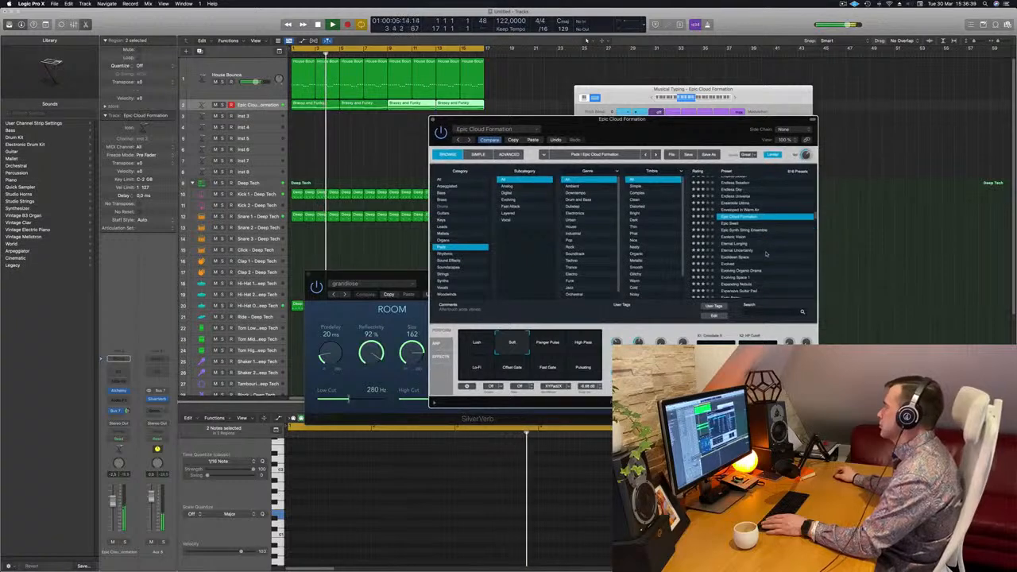
{"action": "scroll", "coordinate": [766, 254], "scroll_direction": "down", "scroll_amount": 1}
{"action": "left_click", "coordinate": [737, 243]}
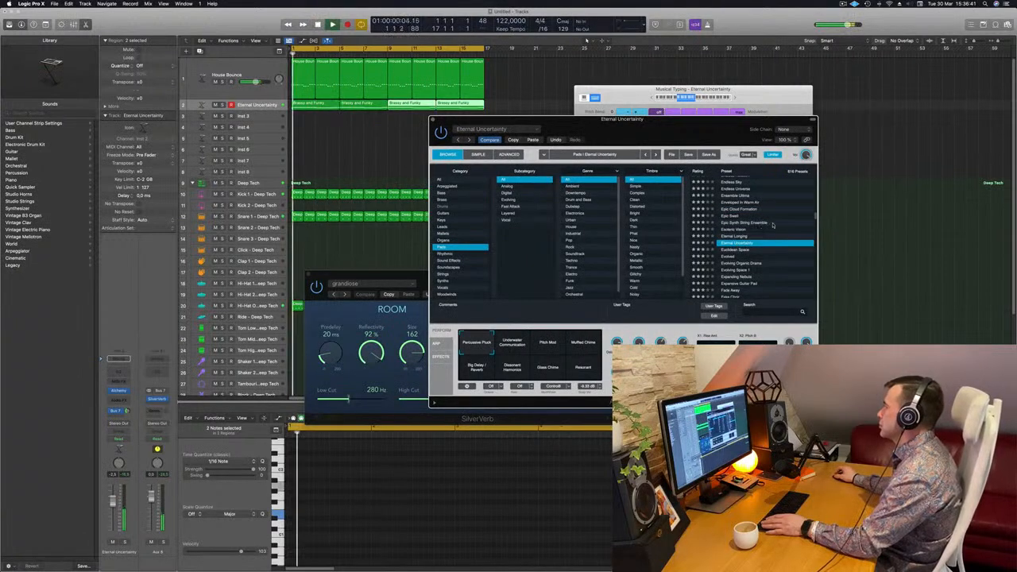
{"action": "scroll", "coordinate": [772, 225], "scroll_direction": "down", "scroll_amount": 3}
{"action": "left_click", "coordinate": [732, 233]}
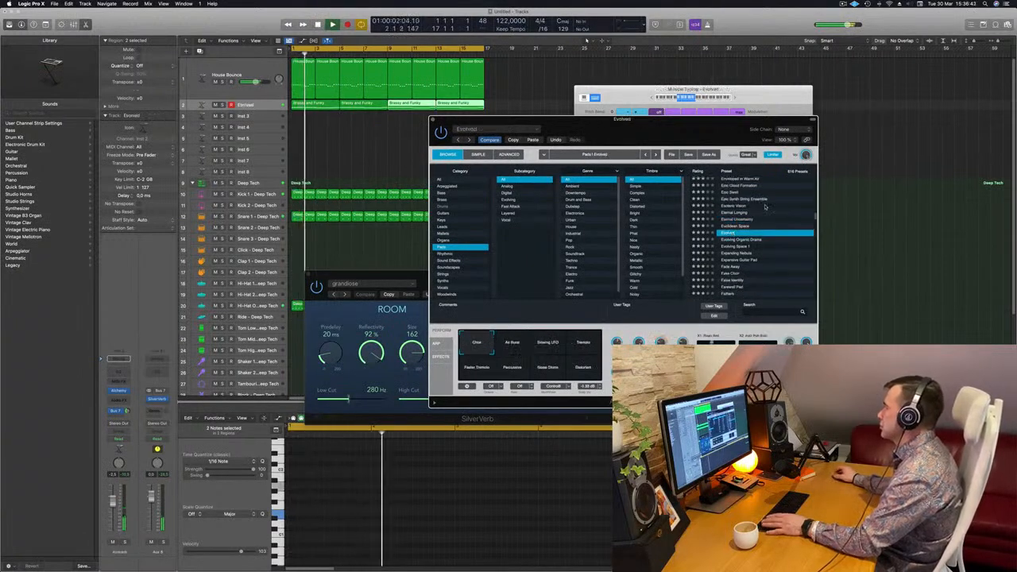
{"action": "scroll", "coordinate": [794, 204], "scroll_direction": "down", "scroll_amount": 1}
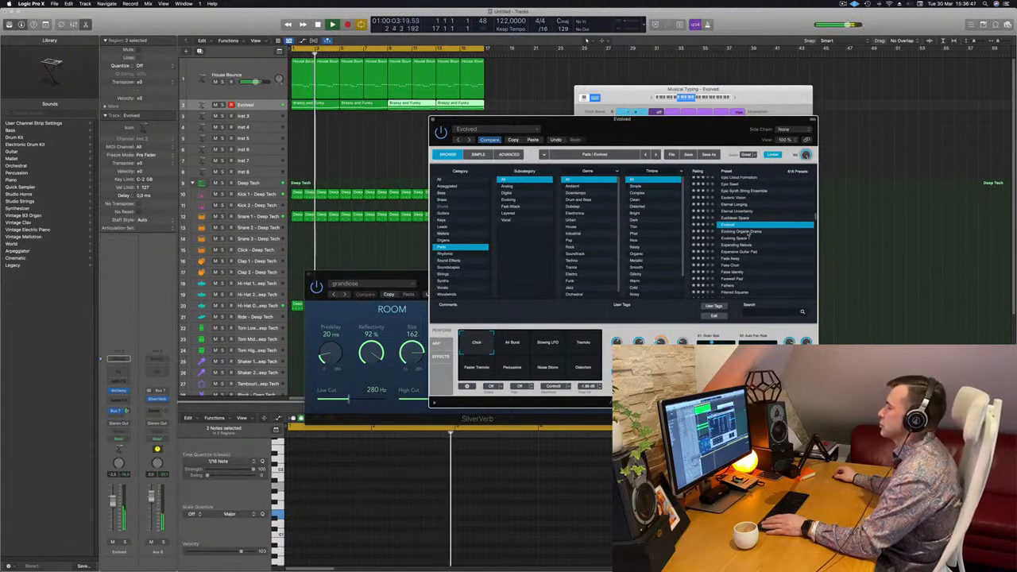
Audition the Evolved preset's Air Burst, Slowing LFO, Tremolo, Faster Tremolo and Percussive snapshots
{"action": "left_click", "coordinate": [513, 344]}
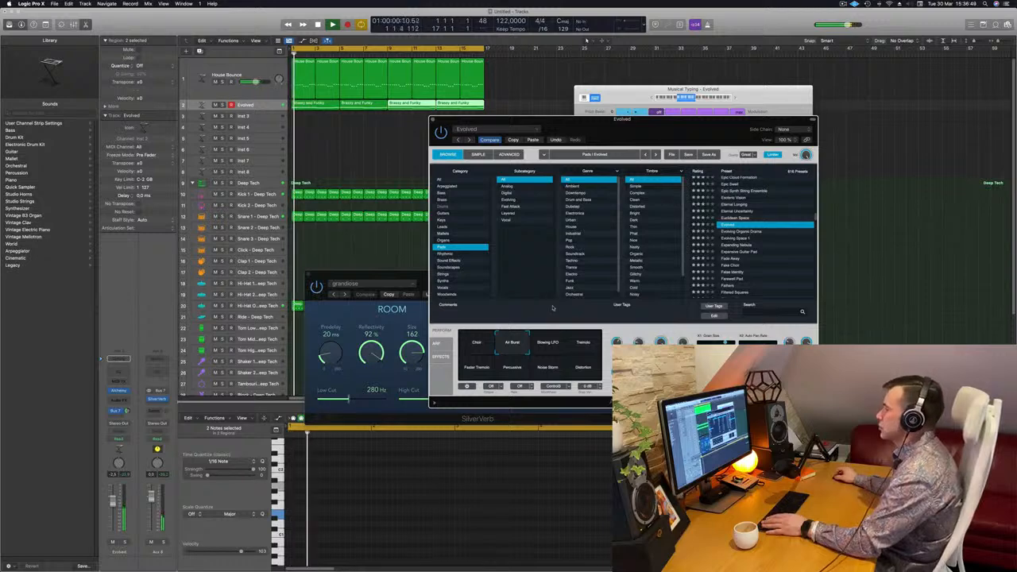
{"action": "mouse_move", "coordinate": [610, 131]}
{"action": "left_mouse_down"}
{"action": "mouse_move", "coordinate": [642, 130]}
{"action": "mouse_move", "coordinate": [602, 124]}
{"action": "mouse_move", "coordinate": [611, 116]}
{"action": "left_mouse_up"}
{"action": "left_click", "coordinate": [543, 333]}
{"action": "left_click", "coordinate": [584, 329]}
{"action": "left_click", "coordinate": [476, 353]}
{"action": "left_click", "coordinate": [515, 354]}
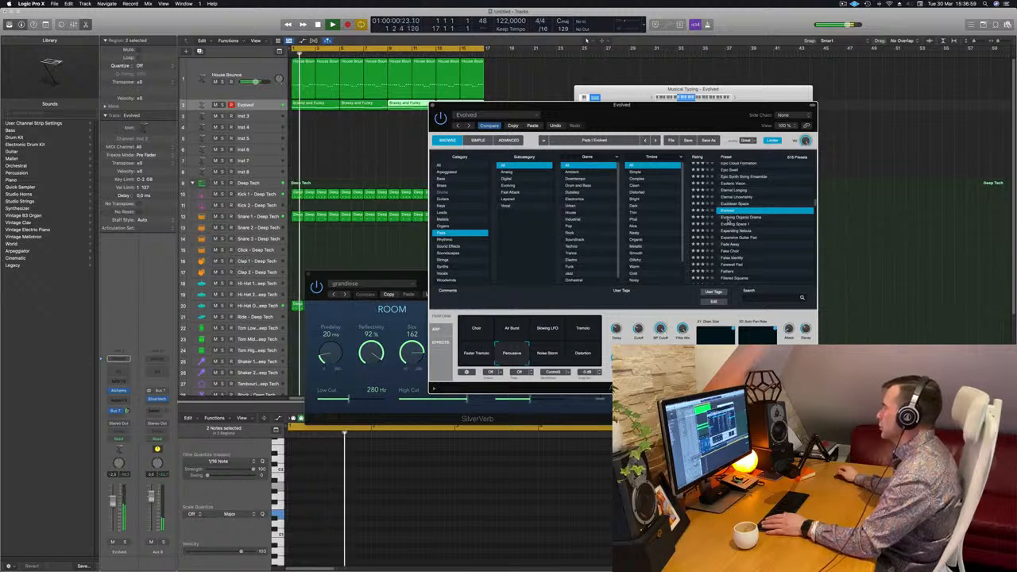
Audition the pad presets Evolving Organic Drama, Evolving Space 1, Expanding Nebula and False Identity during playback
{"action": "left_click", "coordinate": [729, 218]}
{"action": "left_click_drag", "start_coordinate": [646, 114], "coordinate": [662, 111]}
{"action": "left_click_drag", "start_coordinate": [748, 107], "coordinate": [762, 92]}
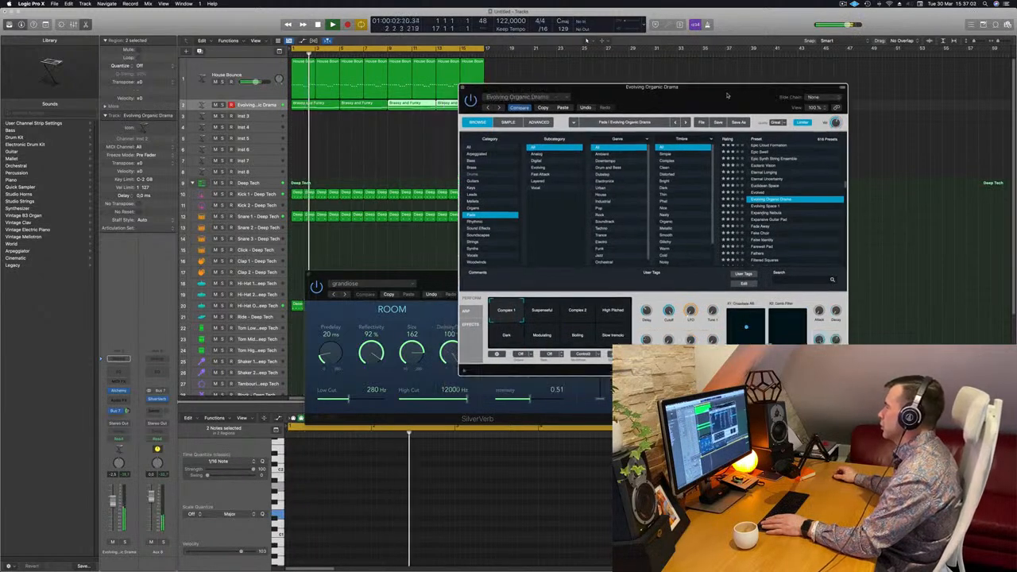
{"action": "left_click", "coordinate": [769, 205]}
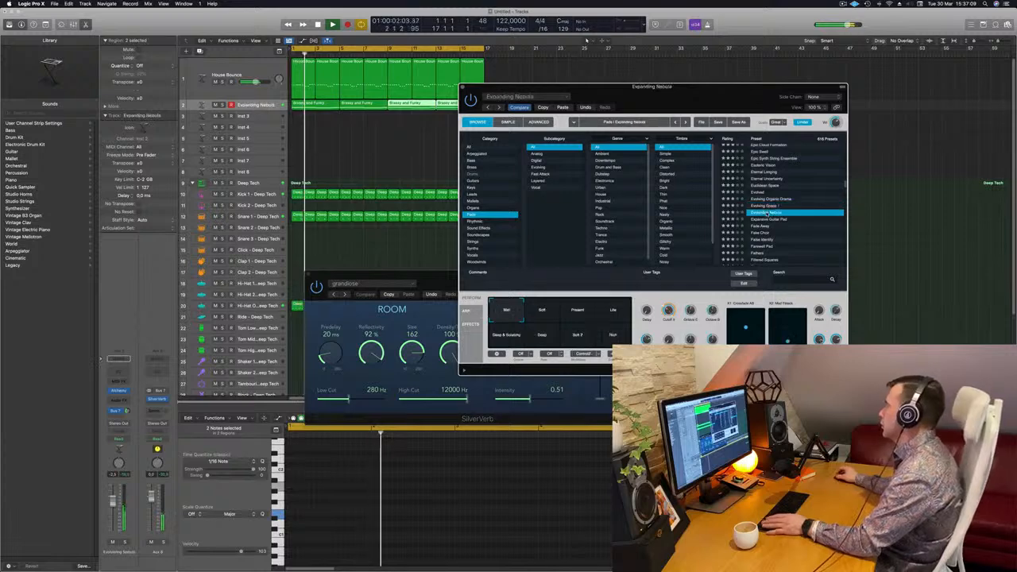
{"action": "left_click", "coordinate": [768, 213]}
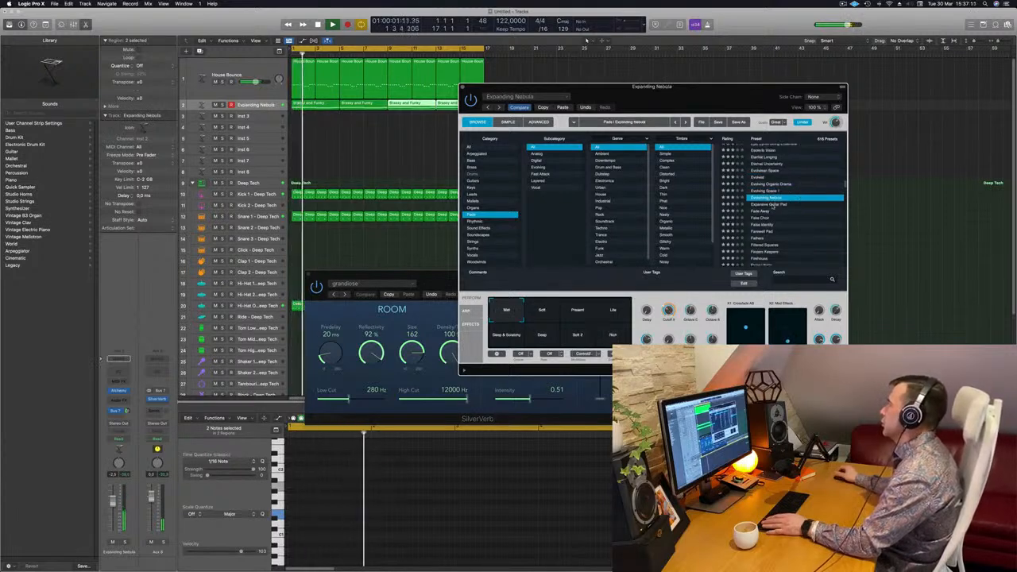
{"action": "left_click", "coordinate": [773, 205]}
{"action": "scroll", "coordinate": [767, 209], "scroll_direction": "down", "scroll_amount": 1}
{"action": "left_click", "coordinate": [761, 209]}
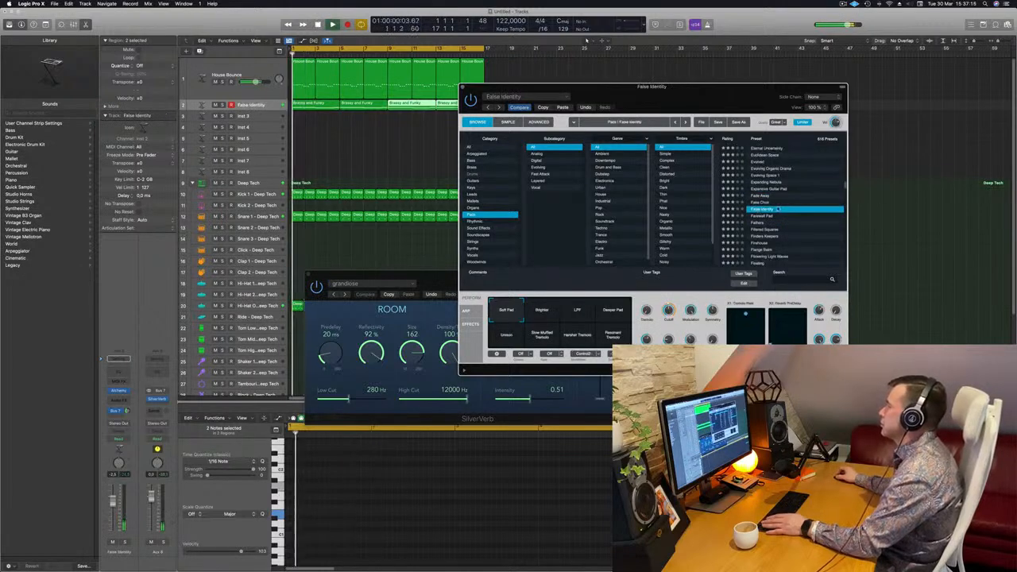
{"action": "scroll", "coordinate": [778, 209], "scroll_direction": "down", "scroll_amount": 2}
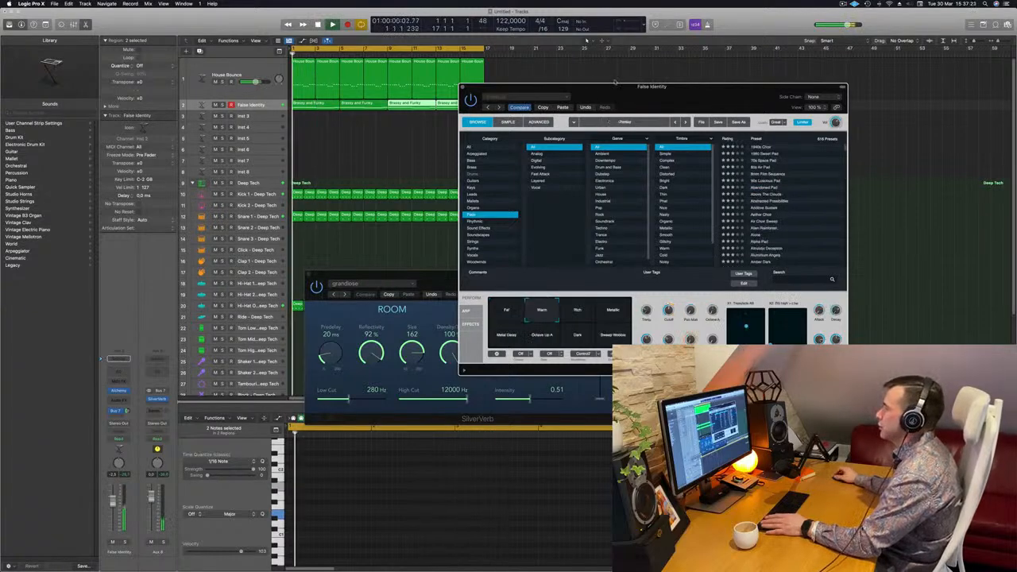
Show the Mixer, put a Compressor on the pad's channel strip and open it, moving the plug-in windows aside
{"action": "left_click_drag", "start_coordinate": [615, 81], "coordinate": [631, 57]}
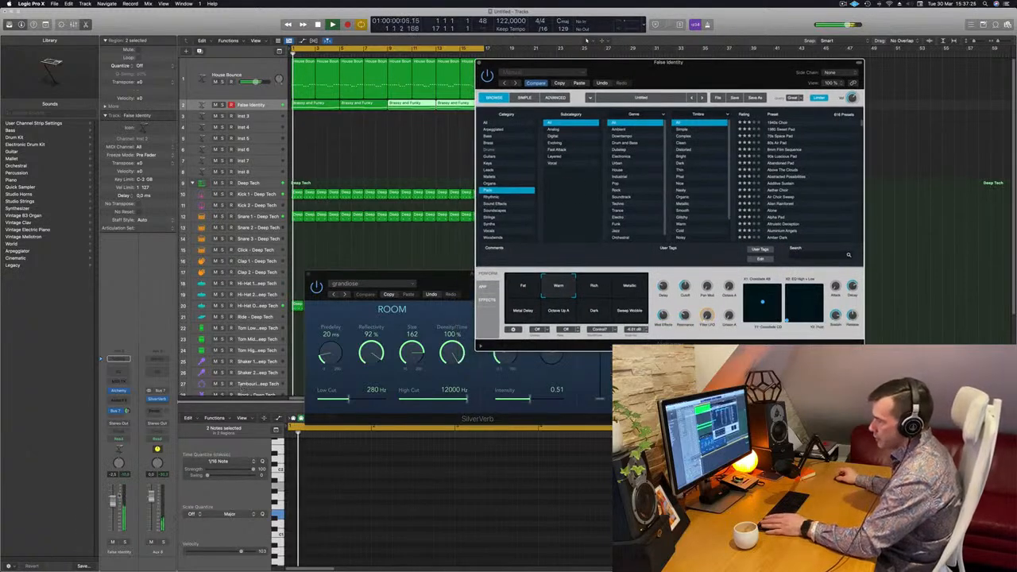
{"action": "left_click", "coordinate": [587, 40]}
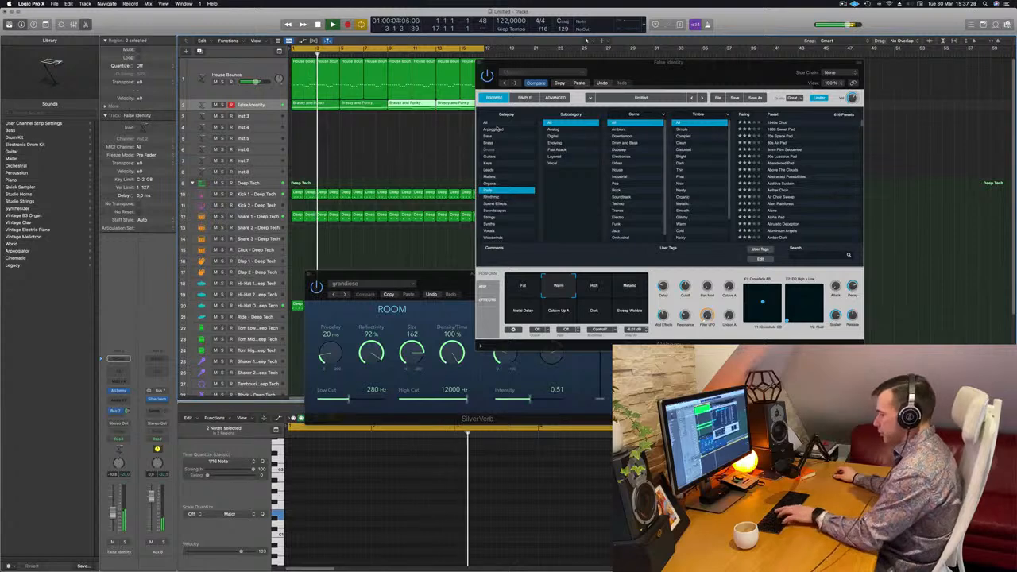
{"action": "key", "text": "x"}
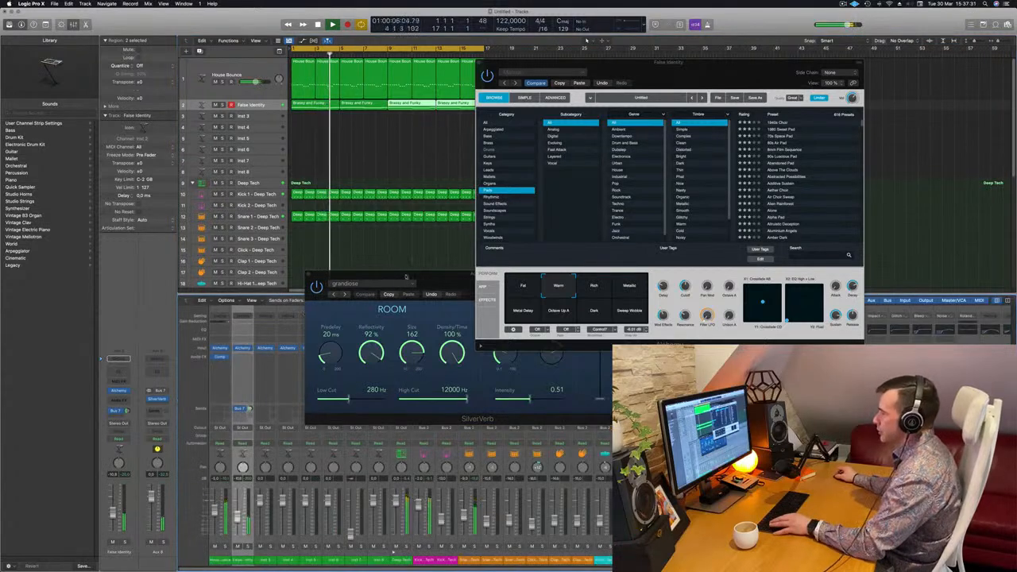
{"action": "left_click_drag", "start_coordinate": [406, 277], "coordinate": [830, 257]}
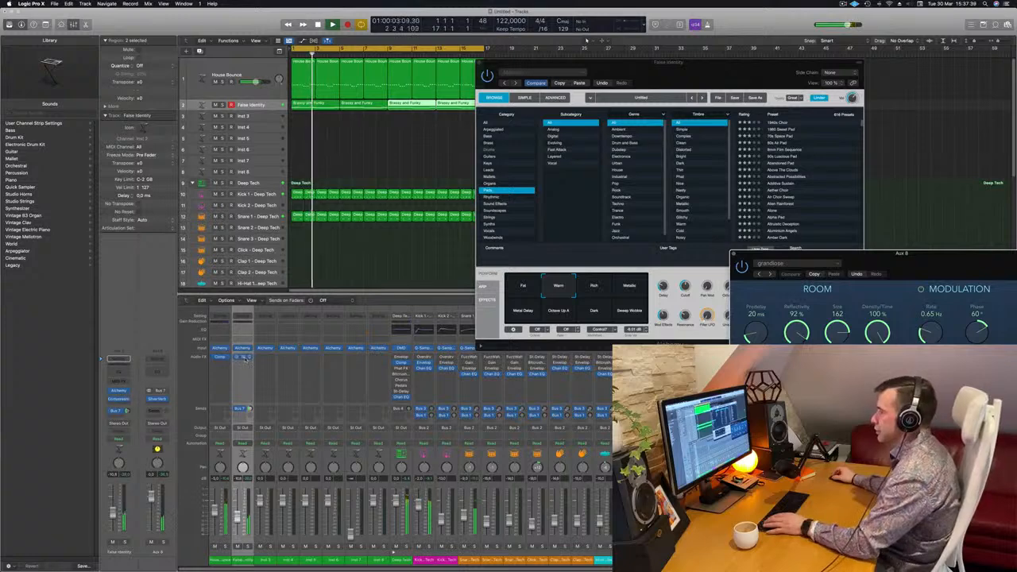
{"action": "left_click", "coordinate": [243, 358]}
{"action": "left_click_drag", "start_coordinate": [530, 145], "coordinate": [944, 274]}
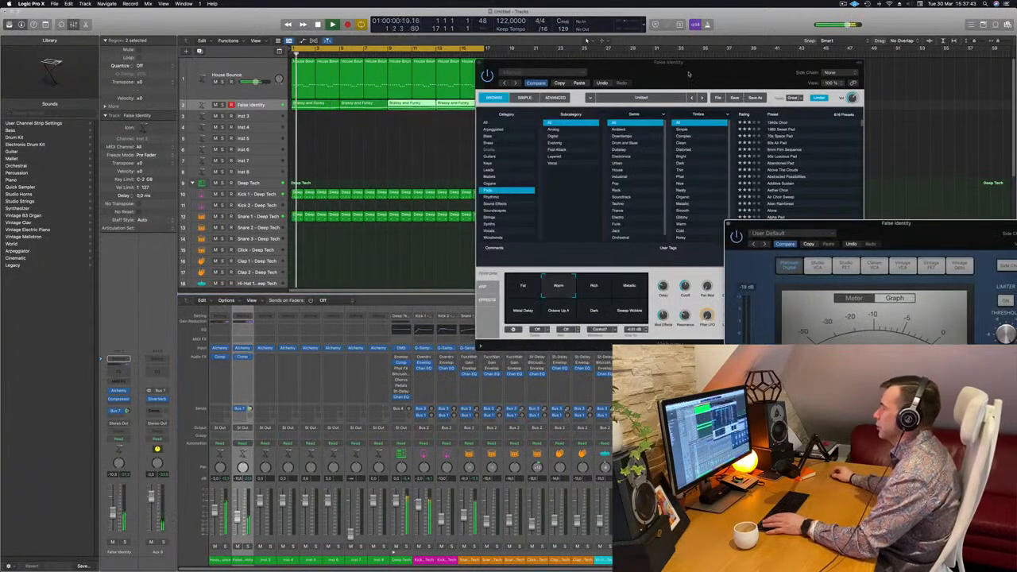
Set the pad channel's volume to about -7 dB and move the Alchemy window clear of the other plug-ins
{"action": "left_click_drag", "start_coordinate": [690, 73], "coordinate": [638, 106]}
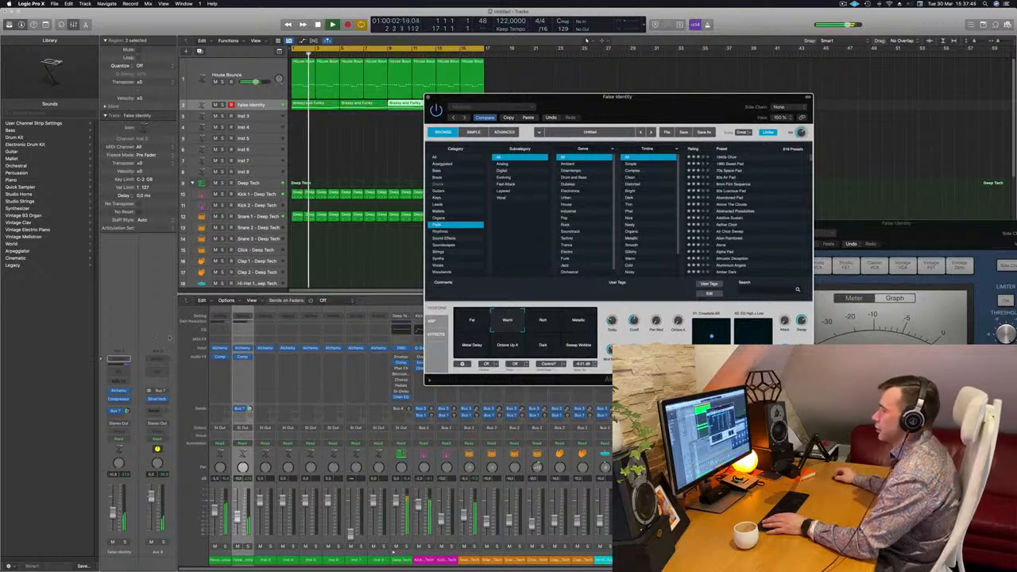
{"action": "left_click", "coordinate": [122, 392]}
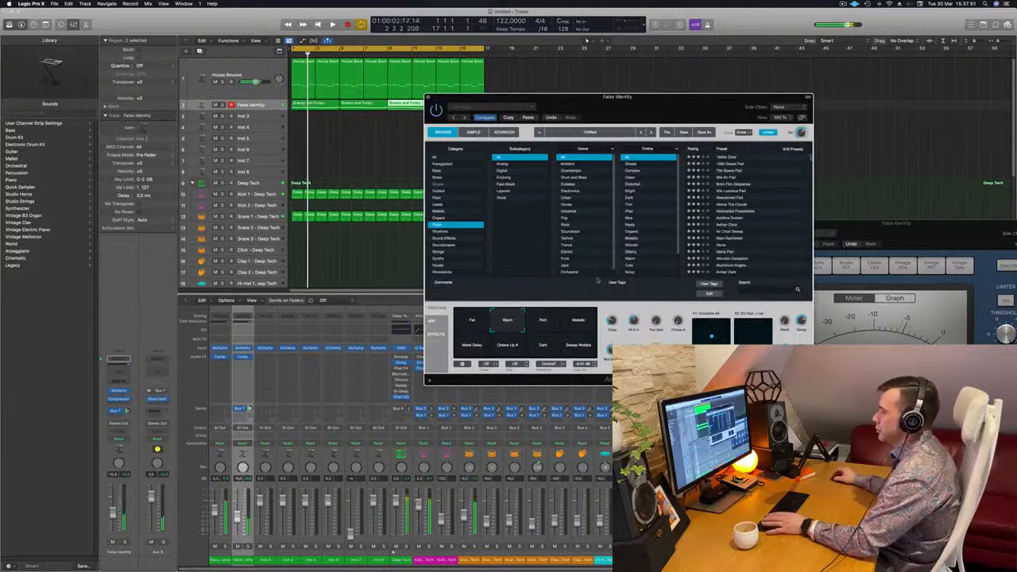
{"action": "left_click_drag", "start_coordinate": [114, 513], "coordinate": [113, 511]}
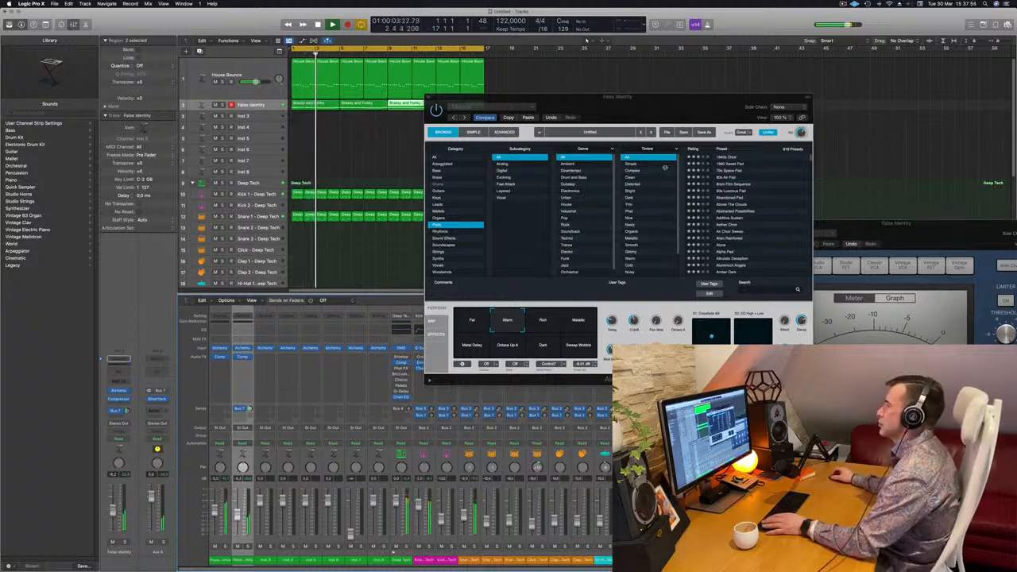
{"action": "left_click_drag", "start_coordinate": [665, 113], "coordinate": [584, 143]}
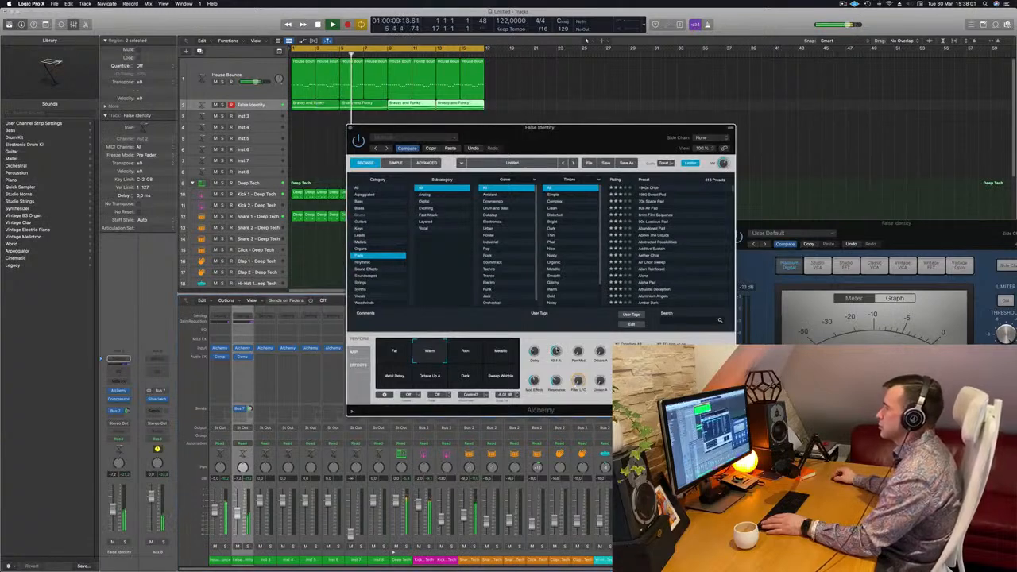
Audition the pad's Rich, Metallic, Metal Delay, Octave Up A, Dark and Fat snapshots with the compressor active, and return to Warm
{"action": "left_click", "coordinate": [474, 355]}
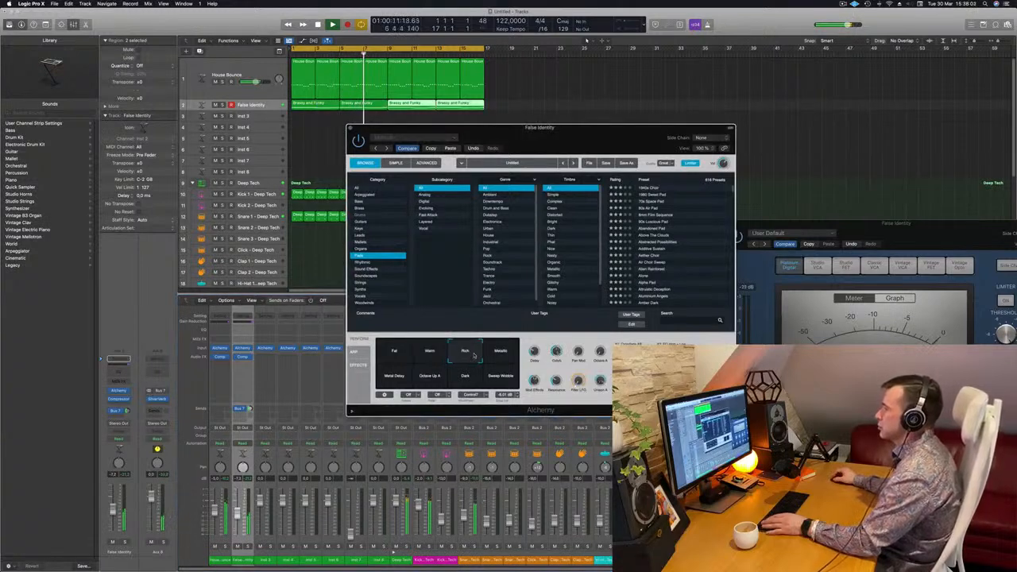
{"action": "left_click", "coordinate": [509, 357]}
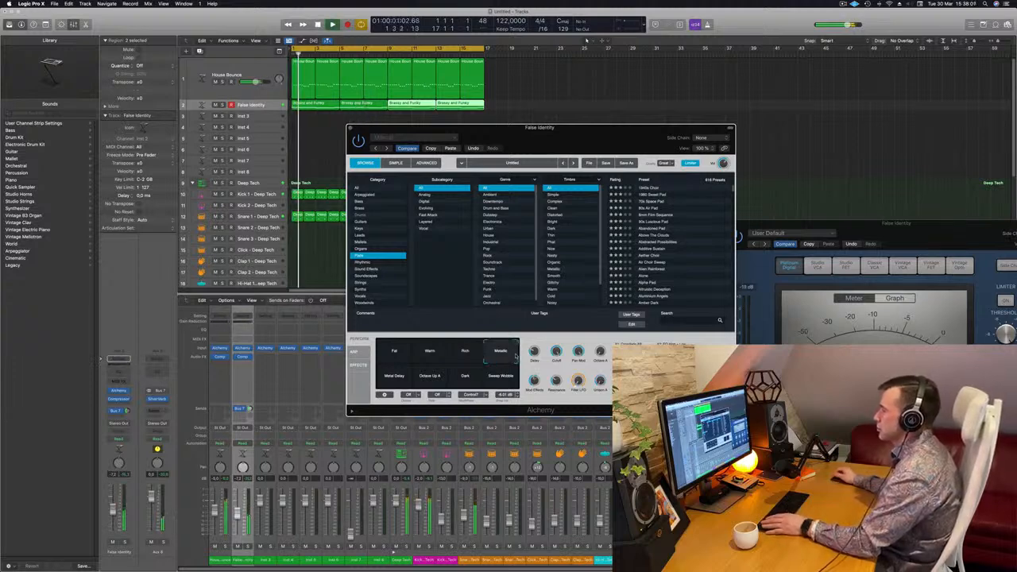
{"action": "left_click", "coordinate": [405, 381]}
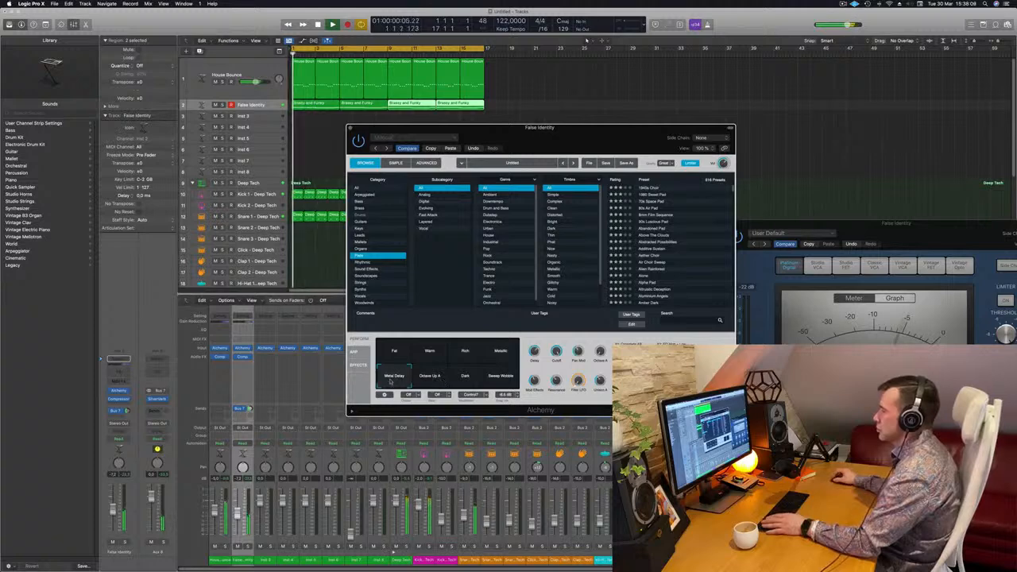
{"action": "left_click", "coordinate": [430, 379]}
{"action": "left_click", "coordinate": [463, 381]}
{"action": "left_click_drag", "start_coordinate": [468, 384], "coordinate": [489, 386]}
{"action": "key", "text": "space"}
{"action": "left_click", "coordinate": [393, 366]}
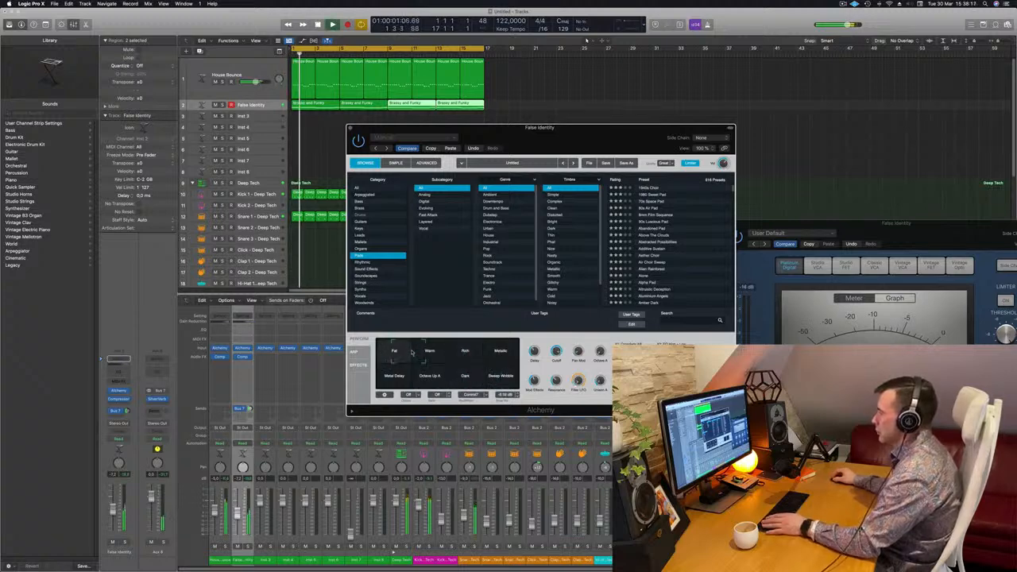
{"action": "left_click_drag", "start_coordinate": [411, 352], "coordinate": [419, 352]}
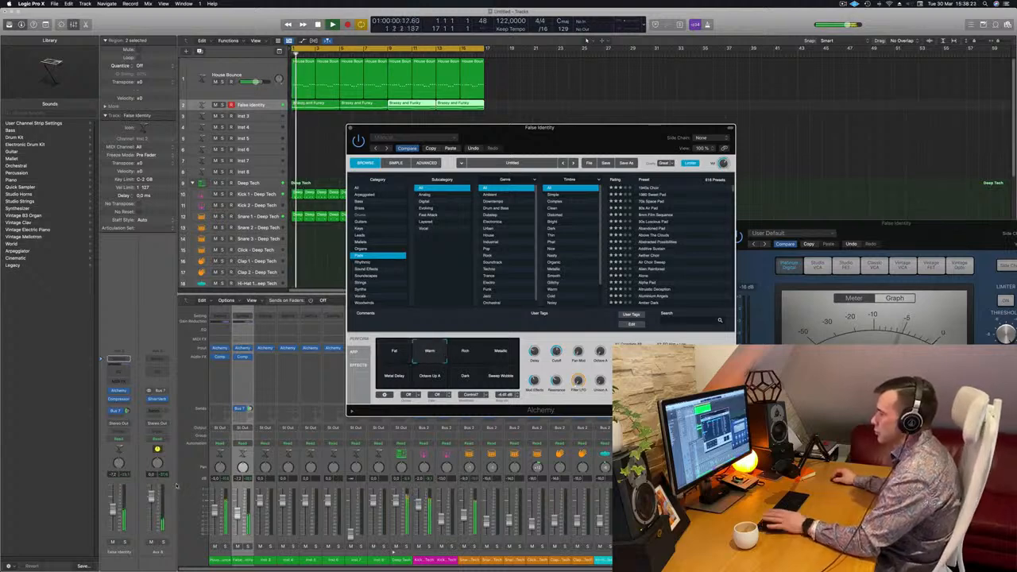
Trim the pad channel's volume slightly and close its Alchemy window
{"action": "left_click_drag", "start_coordinate": [114, 515], "coordinate": [113, 513]}
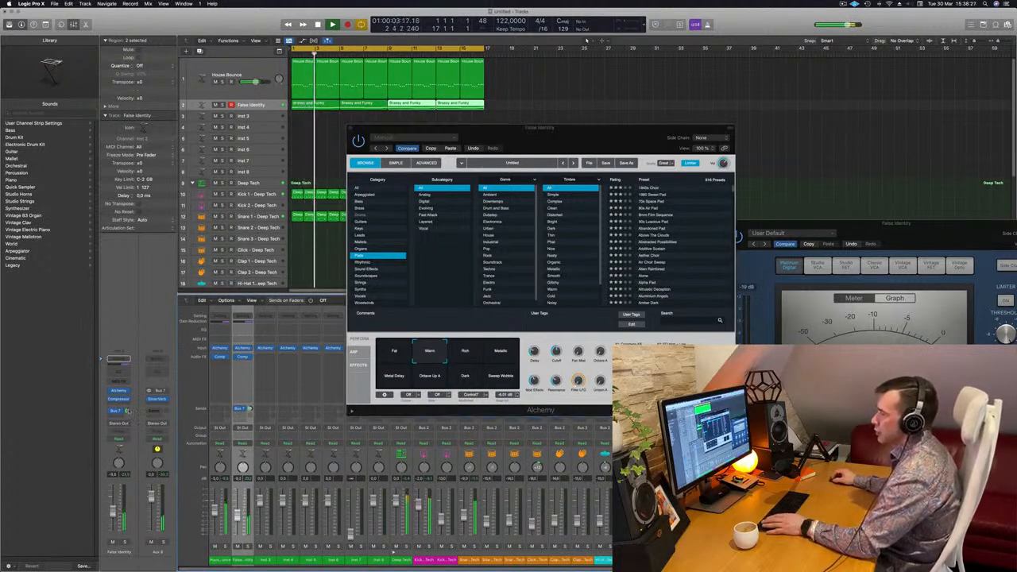
{"action": "left_click_drag", "start_coordinate": [583, 128], "coordinate": [538, 136]}
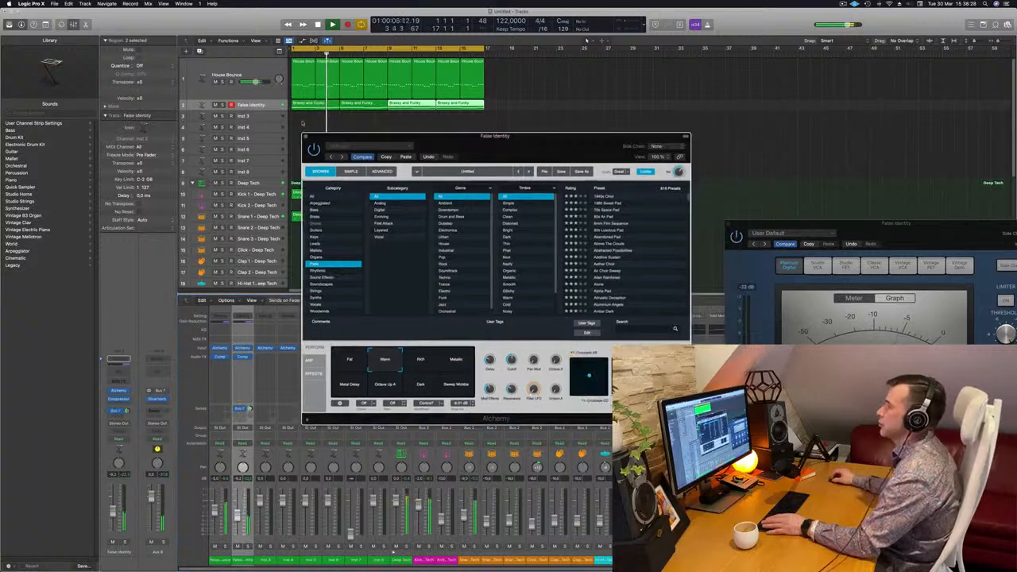
{"action": "key", "text": "super+w"}
Select the empty Inst 3 track, increase its height and restart playback from the beginning
{"action": "left_click", "coordinate": [253, 117]}
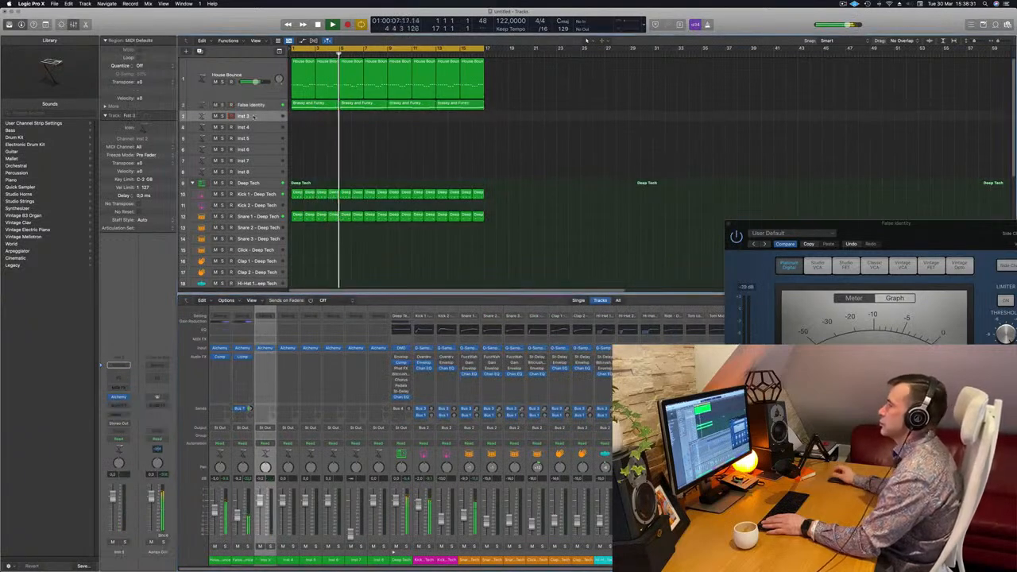
{"action": "left_click_drag", "start_coordinate": [260, 122], "coordinate": [261, 149]}
{"action": "key", "text": "Return"}
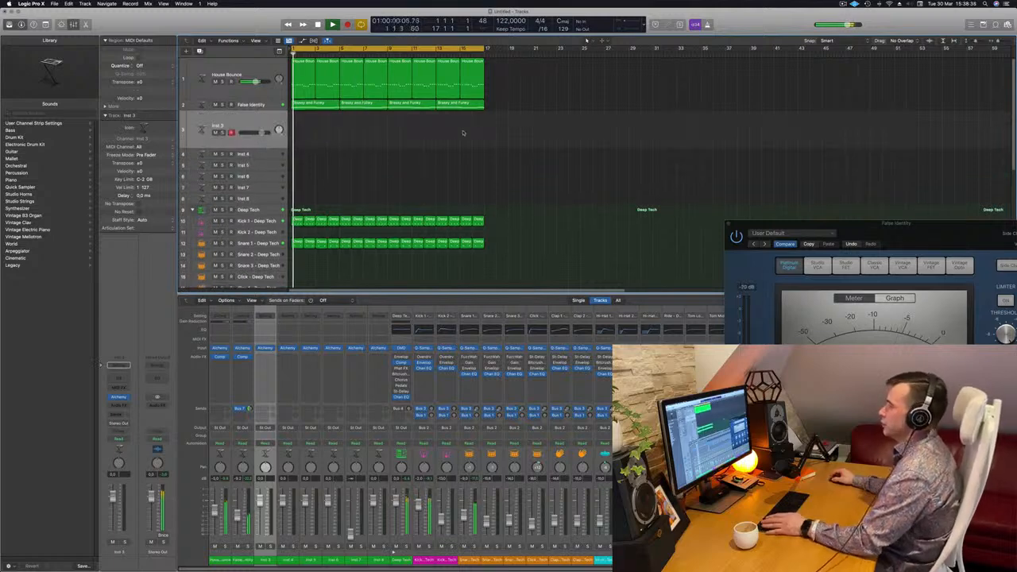
Copy the first hi-hat region onto the Tom Low track at bar 1 and open the copy in the Piano Roll
{"action": "scroll", "coordinate": [461, 131], "scroll_direction": "down", "scroll_amount": 5}
{"action": "scroll", "coordinate": [342, 167], "scroll_direction": "down", "scroll_amount": 1}
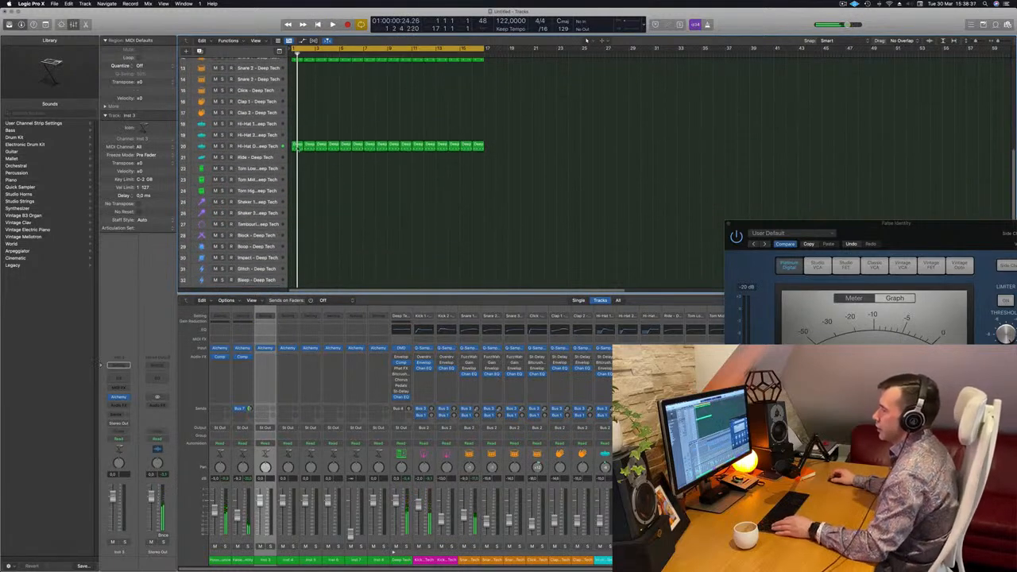
{"action": "left_click_drag", "start_coordinate": [296, 145], "coordinate": [299, 172]}
{"action": "left_click", "coordinate": [272, 168]}
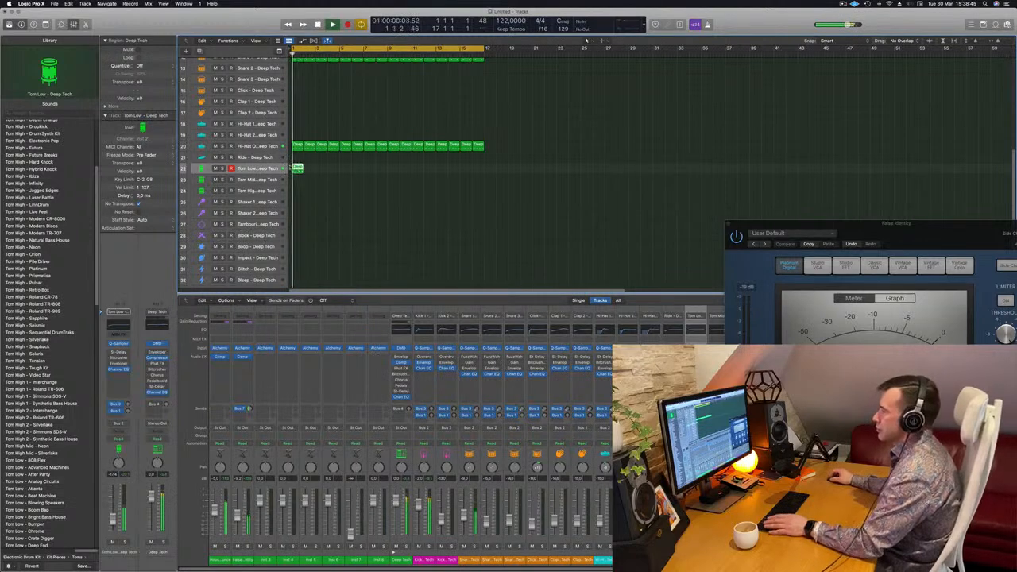
{"action": "key", "text": "p"}
{"action": "key", "text": "space"}
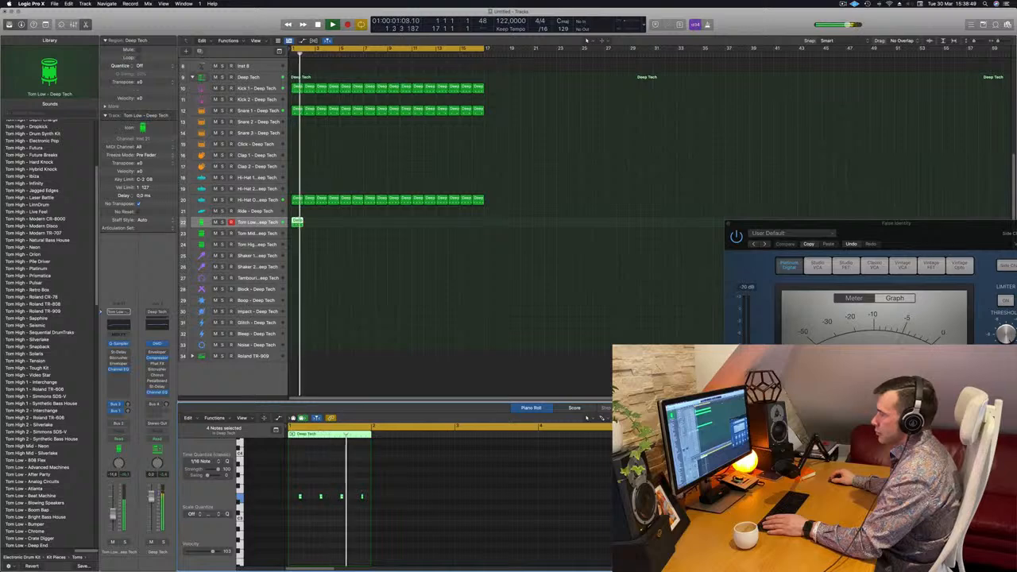
Delete the third note of the Tom Low region while playing the section
{"action": "key", "text": "space"}
{"action": "key", "text": "space"}
{"action": "left_click", "coordinate": [341, 497]}
{"action": "key", "text": "space"}
{"action": "key", "text": "space"}
{"action": "key", "text": "Delete"}
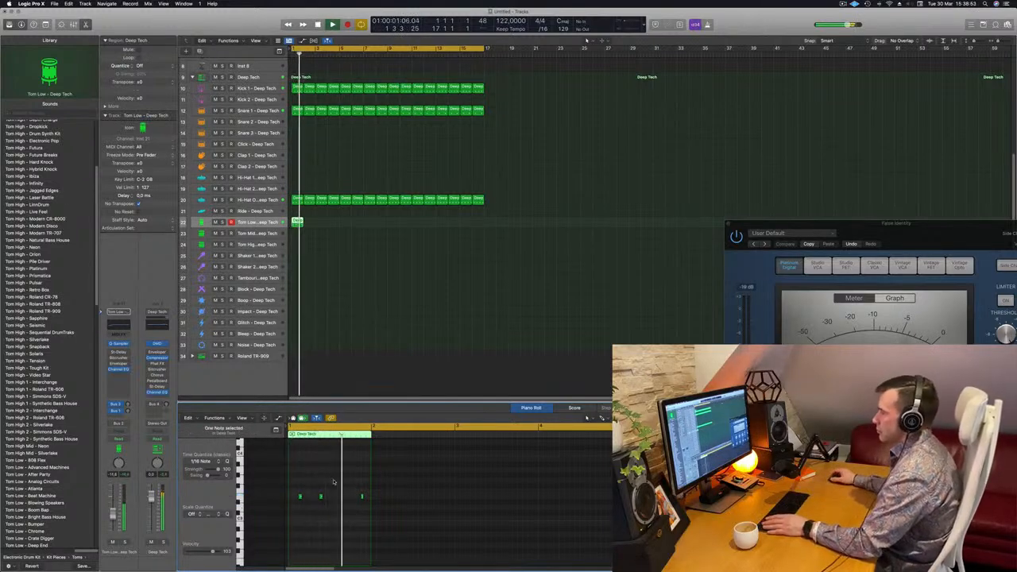
Repeat the one-bar Tom Low region until it fills all 16 bars
{"action": "mouse_move", "coordinate": [299, 223]}
{"action": "left_mouse_down"}
{"action": "mouse_move", "coordinate": [382, 223]}
{"action": "mouse_move", "coordinate": [300, 222]}
{"action": "left_mouse_up"}
{"action": "left_click", "coordinate": [301, 223], "text": "shift"}
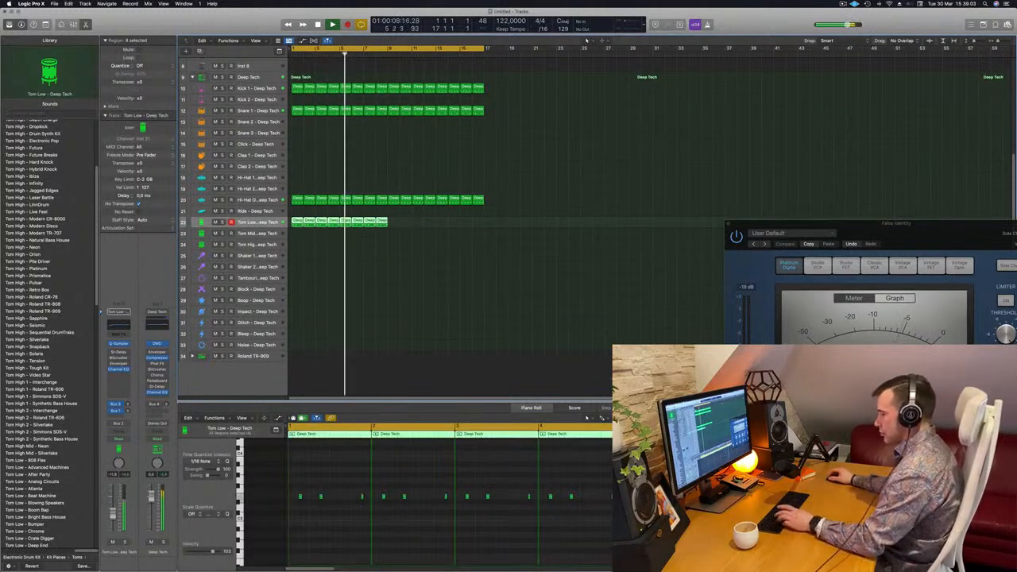
{"action": "key", "text": "super+r"}
{"action": "key", "text": "space"}
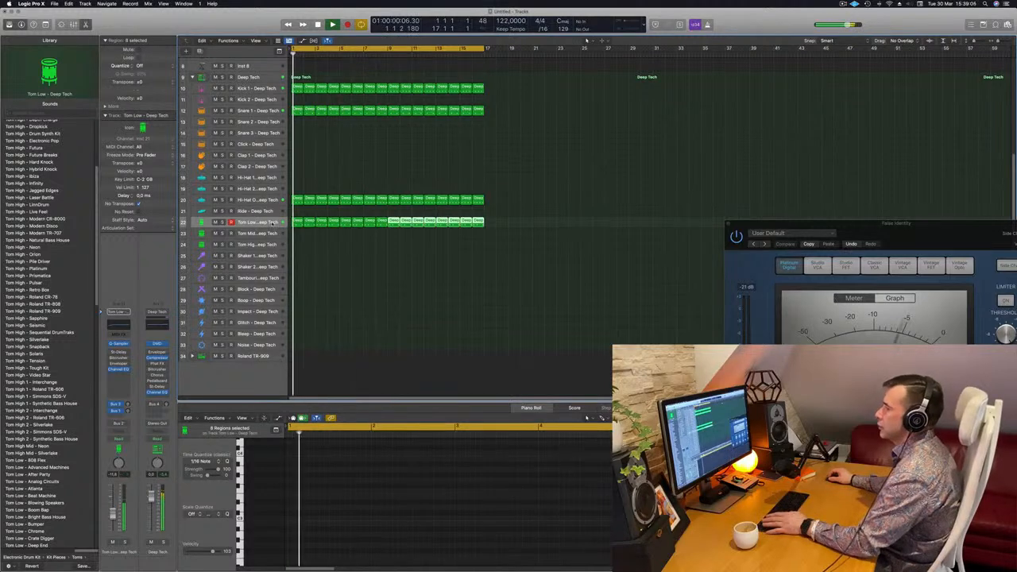
Solo the Tom Low track to hear its pattern, and return to the full mix from the start
{"action": "key", "text": "space"}
{"action": "key", "text": "s"}
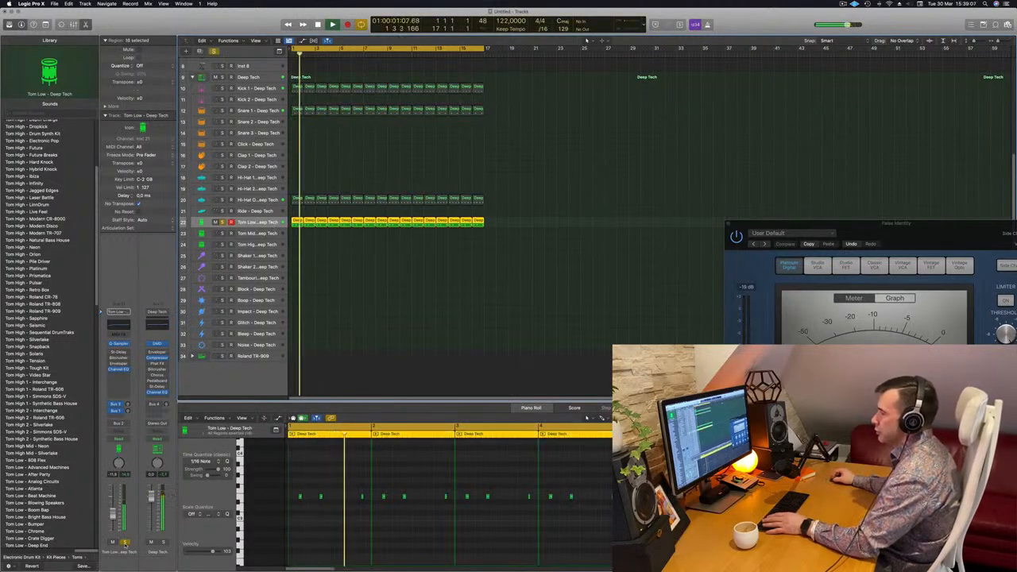
{"action": "key", "text": "s"}
{"action": "key", "text": "Return"}
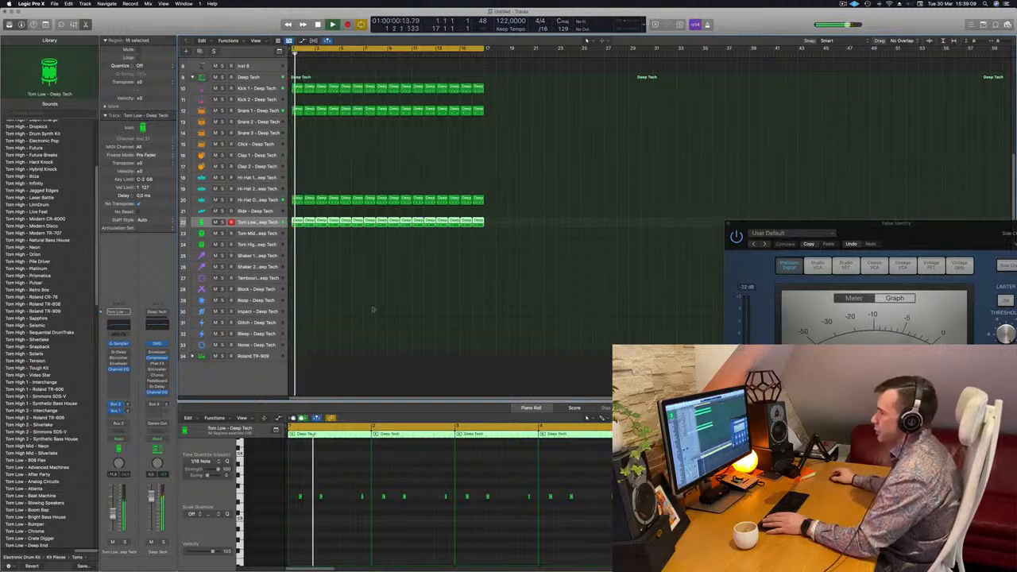
Copy the first Tom Low region onto the Tom Mid track and delete the copy's last note
{"action": "left_click", "coordinate": [296, 221]}
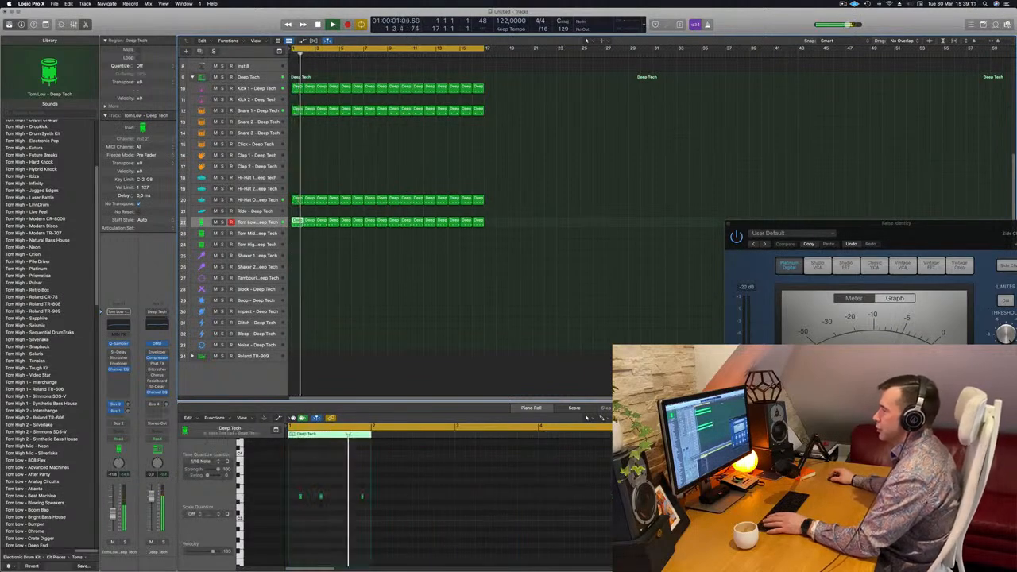
{"action": "left_click_drag", "start_coordinate": [297, 224], "coordinate": [297, 235]}
{"action": "left_click_drag", "start_coordinate": [339, 474], "coordinate": [397, 526]}
{"action": "key", "text": "Delete"}
Shift the two remaining Tom Mid notes into the second half of the bar and transpose them down two octaves
{"action": "left_click_drag", "start_coordinate": [355, 482], "coordinate": [280, 512]}
{"action": "key", "text": "alt+Right"}
{"action": "key", "text": "alt+Right"}
{"action": "key", "text": "alt+Right"}
{"action": "key", "text": "alt+Right"}
{"action": "key", "text": "alt+Right"}
{"action": "key", "text": "alt+Right"}
{"action": "key", "text": "alt+Right"}
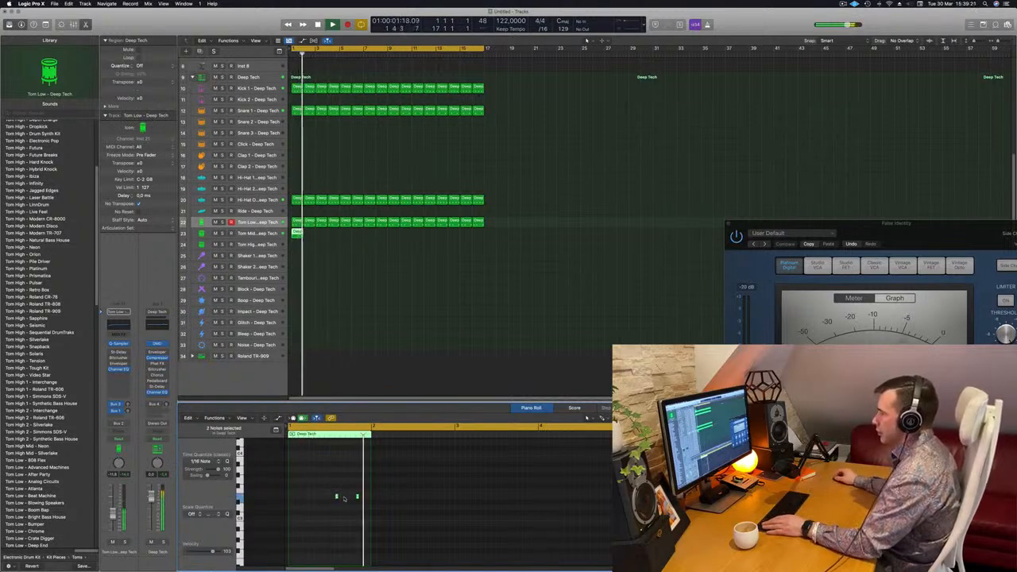
{"action": "left_click_drag", "start_coordinate": [319, 487], "coordinate": [362, 509]}
{"action": "key", "text": "alt+shift+Down"}
{"action": "key", "text": "alt+shift+Down"}
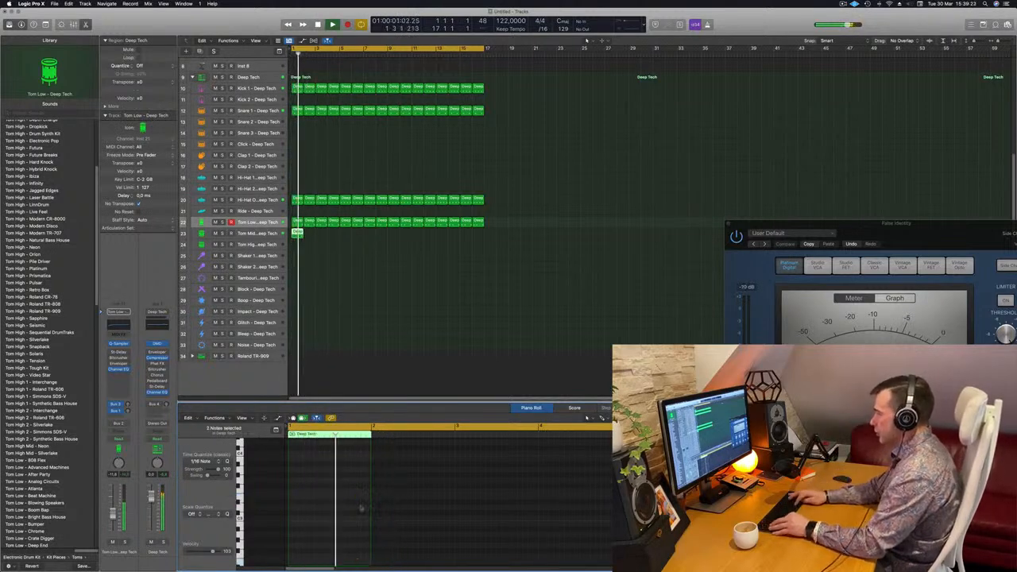
Nudge the second Tom Mid note one sixteenth later
{"action": "scroll", "coordinate": [354, 485], "scroll_direction": "down", "scroll_amount": 3}
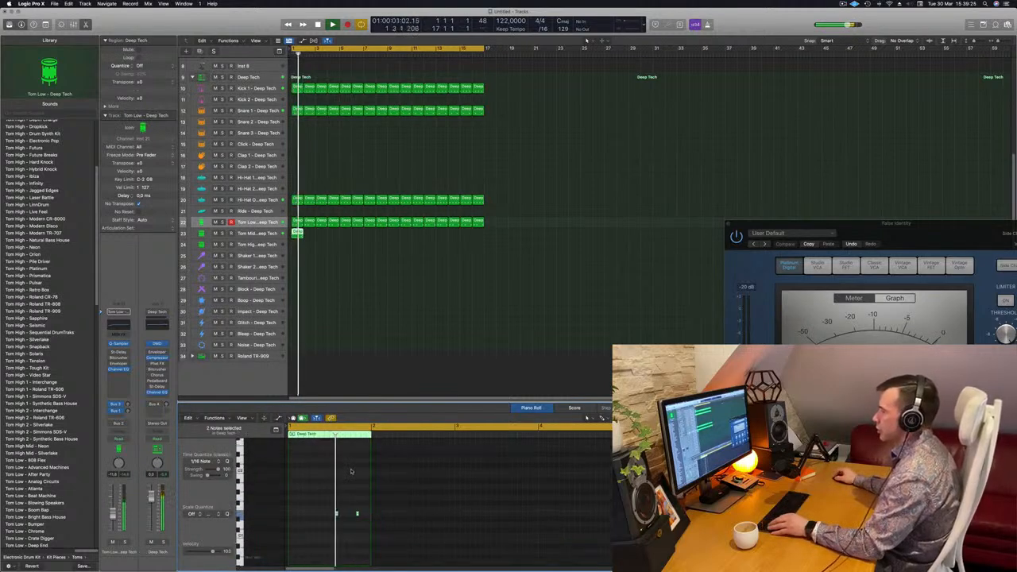
{"action": "scroll", "coordinate": [352, 486], "scroll_direction": "right", "scroll_amount": 1}
{"action": "left_click_drag", "start_coordinate": [350, 488], "coordinate": [372, 510]}
{"action": "key", "text": "alt+Right"}
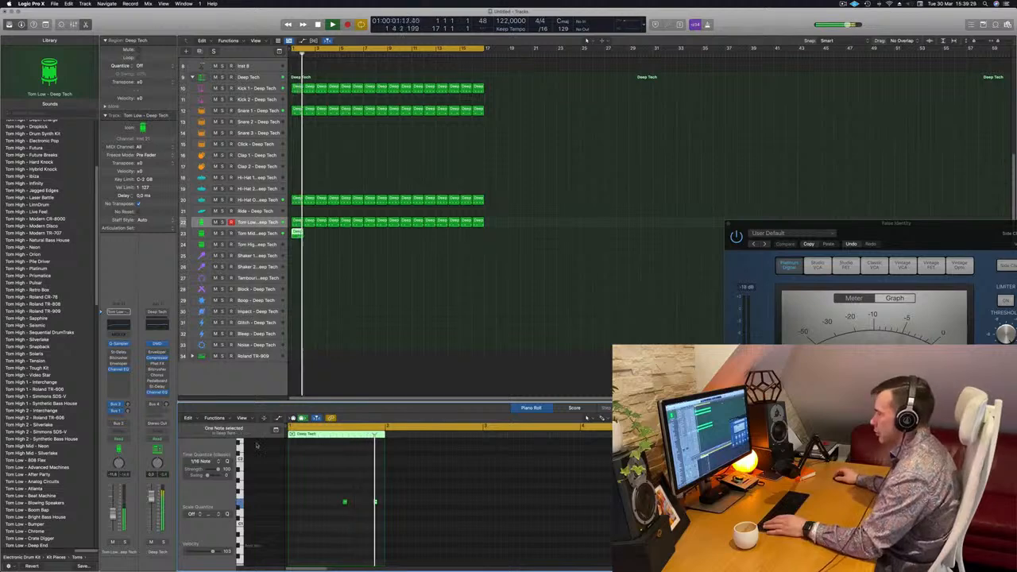
Transpose both Tom Mid notes down an octave and audition the track soloed, restoring the full mix
{"action": "left_click", "coordinate": [202, 234]}
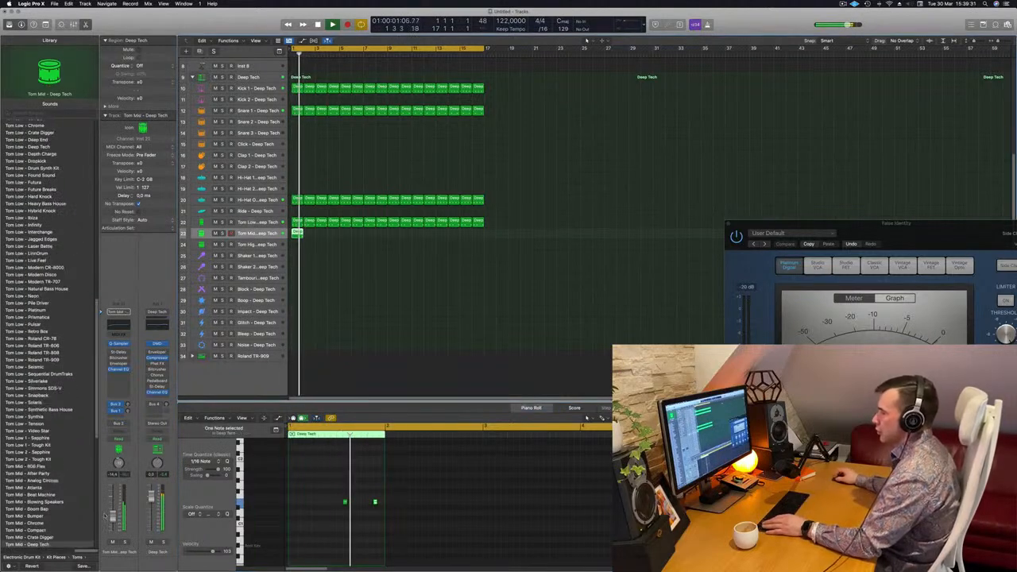
{"action": "left_click_drag", "start_coordinate": [306, 493], "coordinate": [403, 523]}
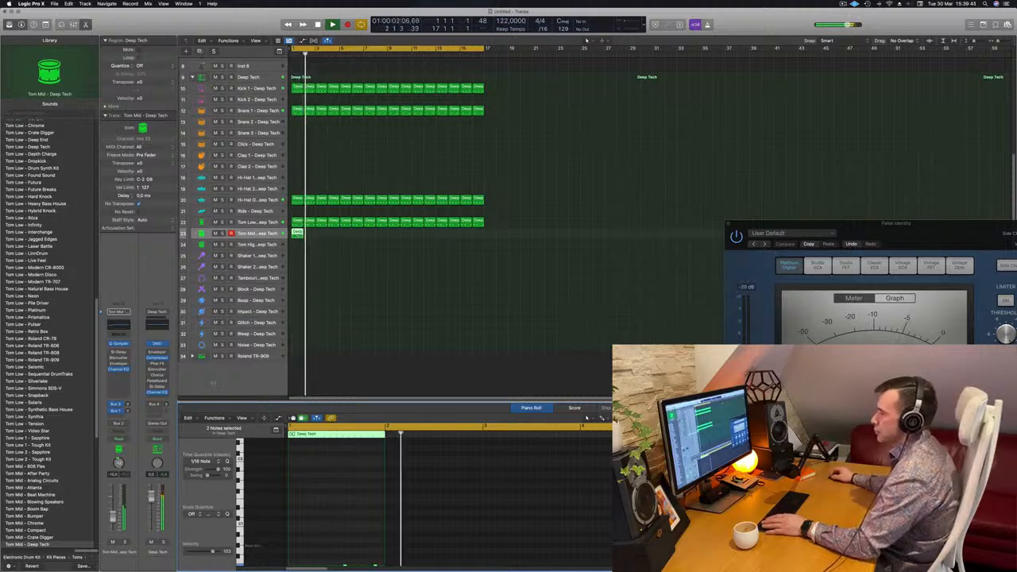
{"action": "key", "text": "s"}
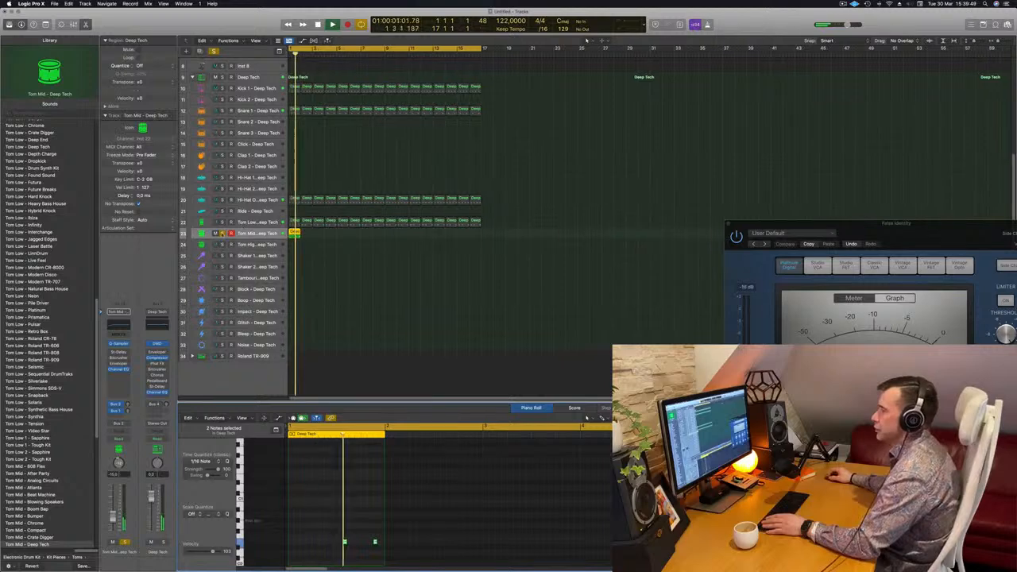
{"action": "left_click", "coordinate": [222, 233]}
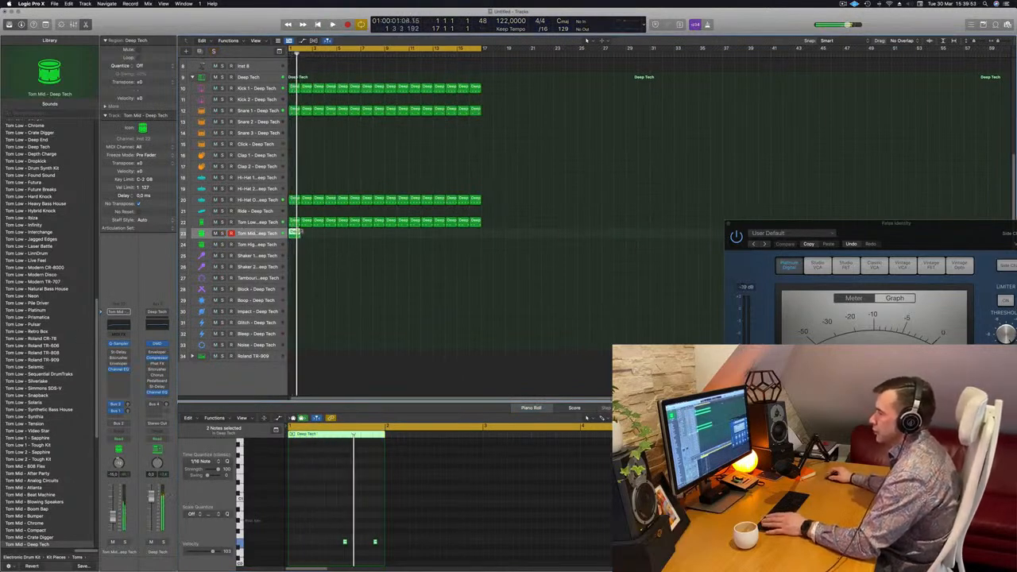
Move the Tom Mid region to the Boop track, raise its two notes an octave and select the Boop track
{"action": "left_click_drag", "start_coordinate": [293, 258], "coordinate": [297, 303]}
{"action": "key", "text": "space"}
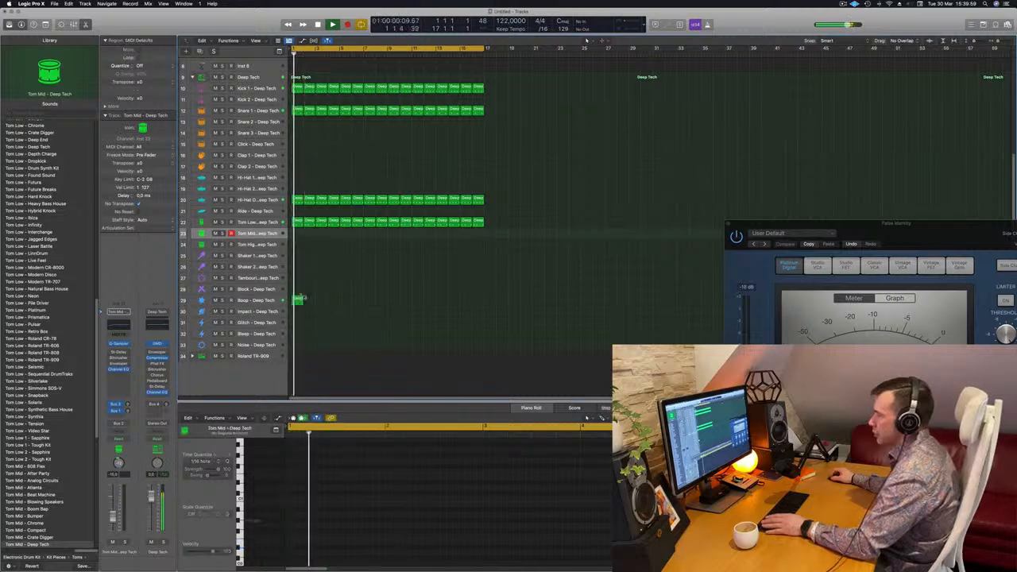
{"action": "left_click_drag", "start_coordinate": [322, 526], "coordinate": [379, 558]}
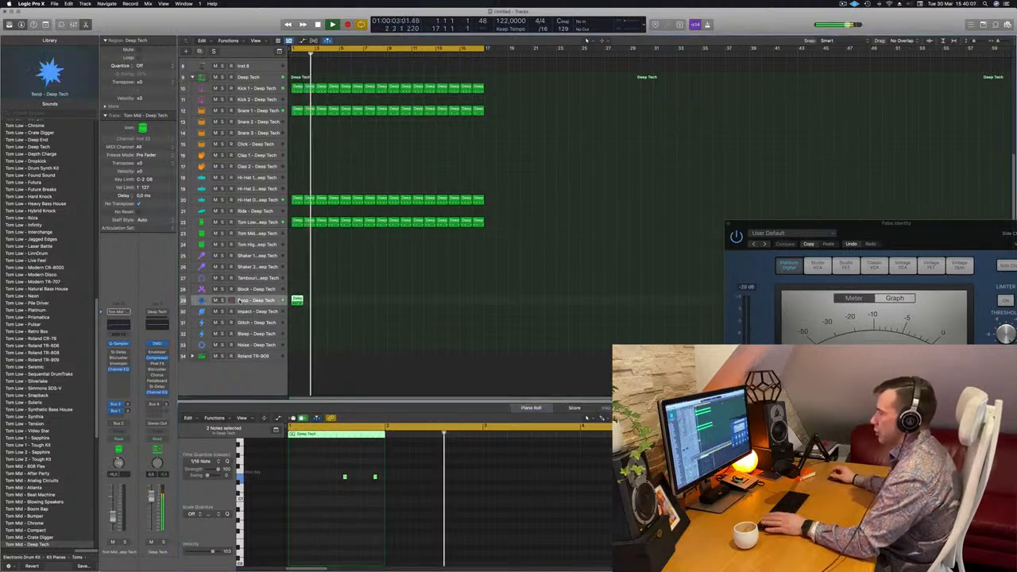
{"action": "left_click", "coordinate": [240, 300]}
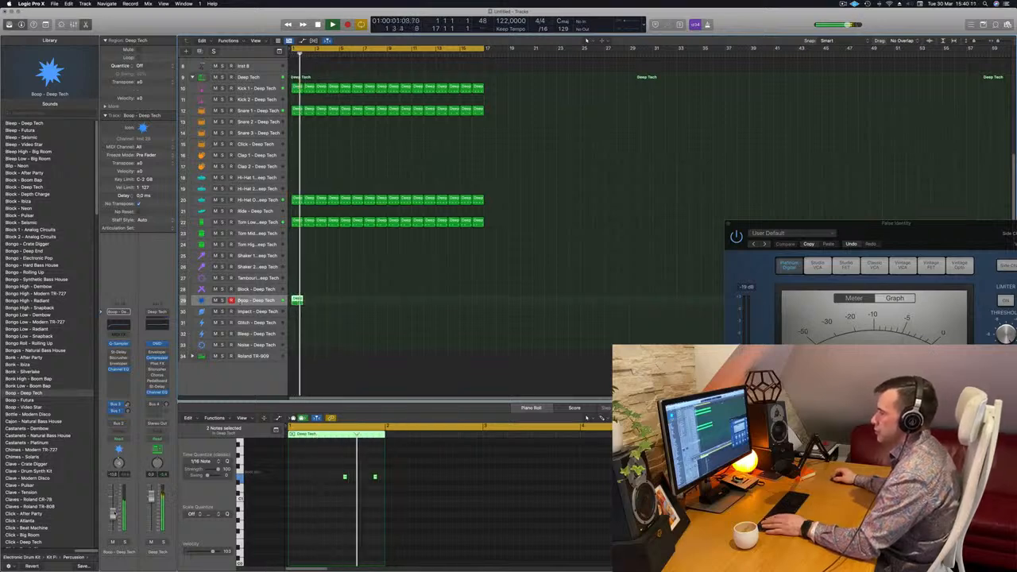
Duplicate the one-bar Boop region and repeat the pair until it fills all 16 bars
{"action": "left_click_drag", "start_coordinate": [311, 302], "coordinate": [287, 304]}
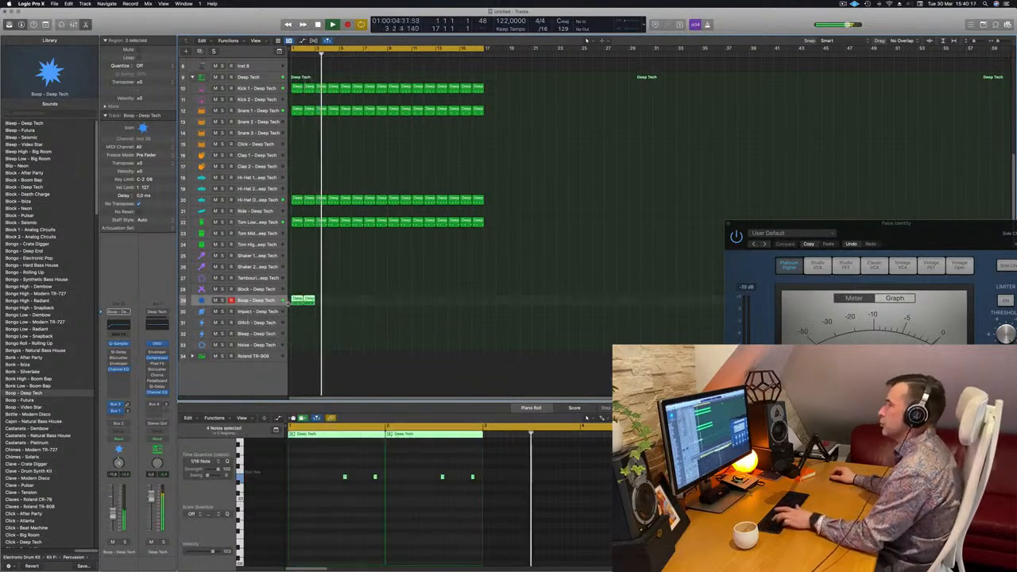
{"action": "key", "text": "super+r"}
{"action": "key", "text": "super+r"}
{"action": "key", "text": "super+r"}
{"action": "key", "text": "super+r"}
{"action": "key", "text": "super+r"}
{"action": "key", "text": "super+r"}
{"action": "key", "text": "super+r"}
{"action": "left_click", "coordinate": [586, 244]}
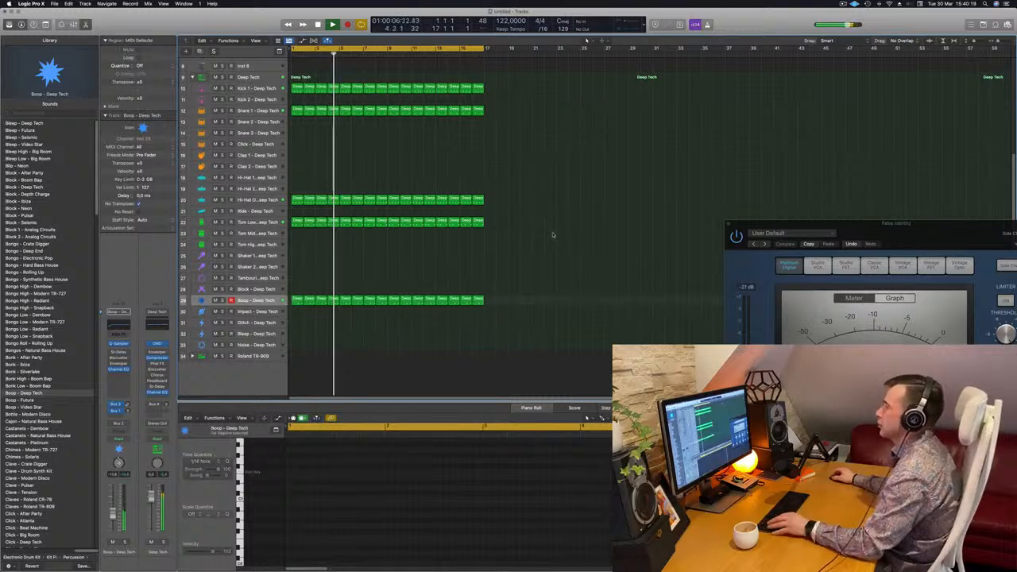
Select the Inst 3 track, restart playback and open its Alchemy instrument
{"action": "scroll", "coordinate": [554, 232], "scroll_direction": "up", "scroll_amount": 5}
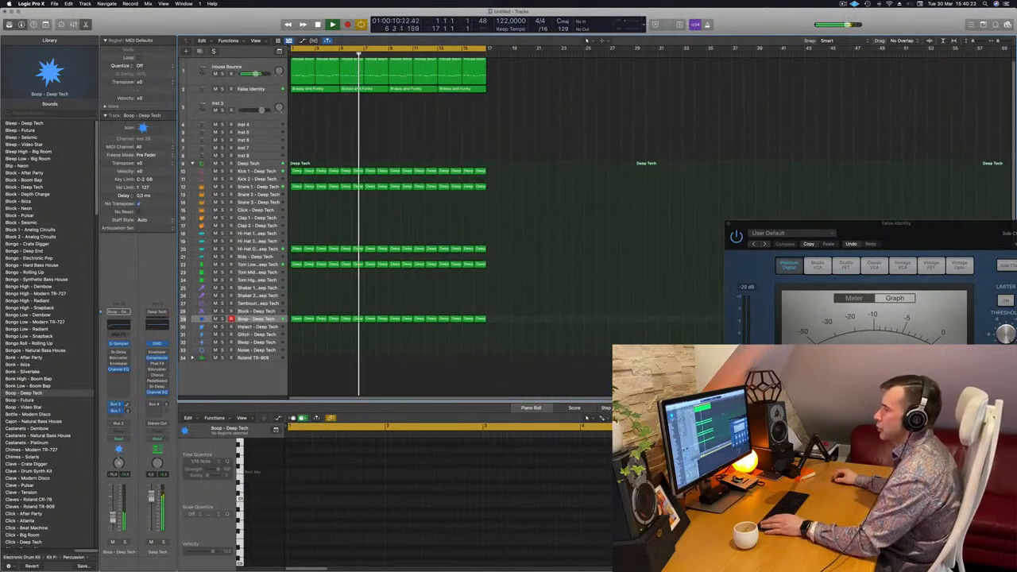
{"action": "scroll", "coordinate": [325, 123], "scroll_direction": "up", "scroll_amount": 1}
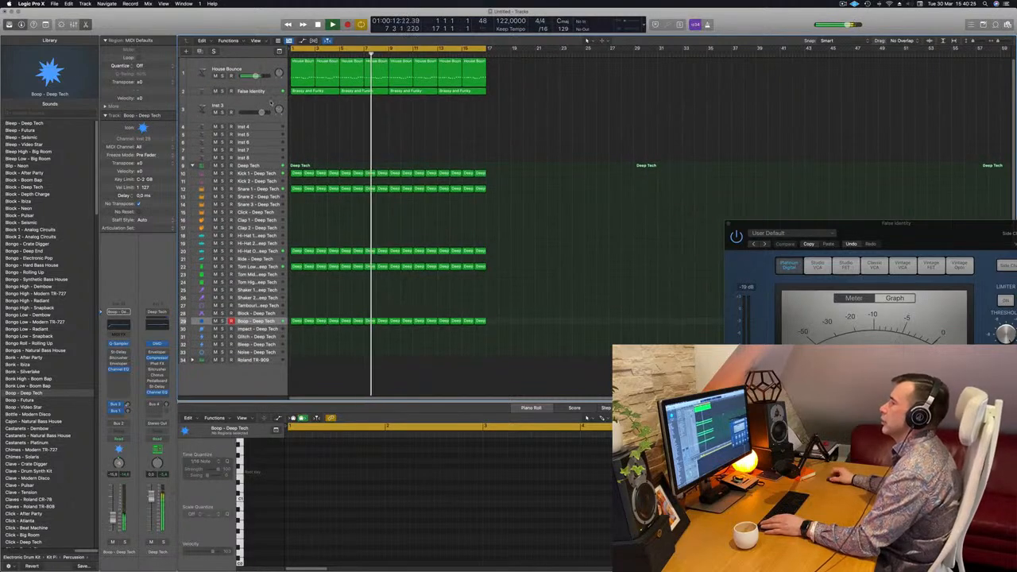
{"action": "left_click", "coordinate": [243, 105]}
{"action": "key", "text": "Return"}
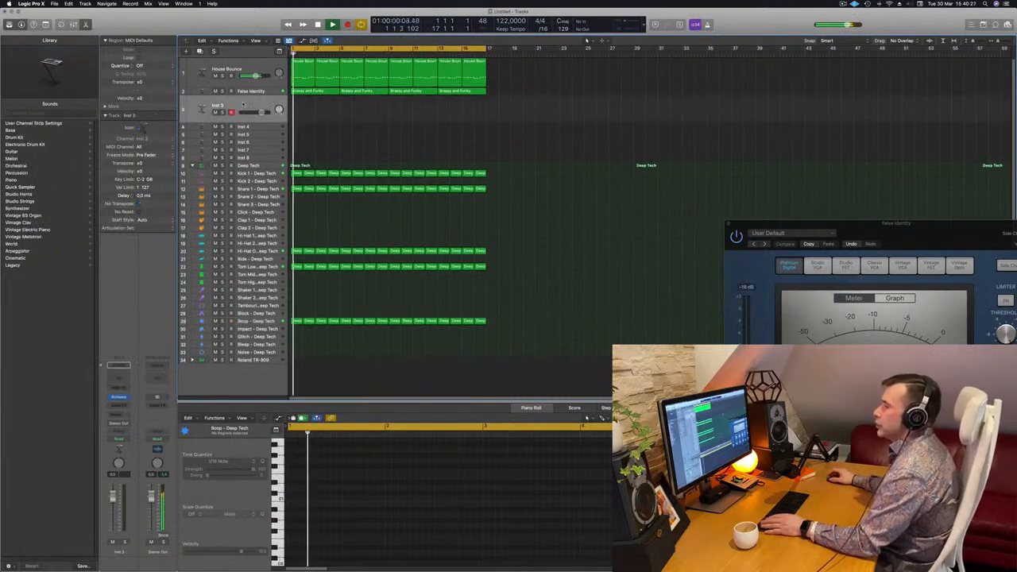
{"action": "left_click", "coordinate": [117, 397]}
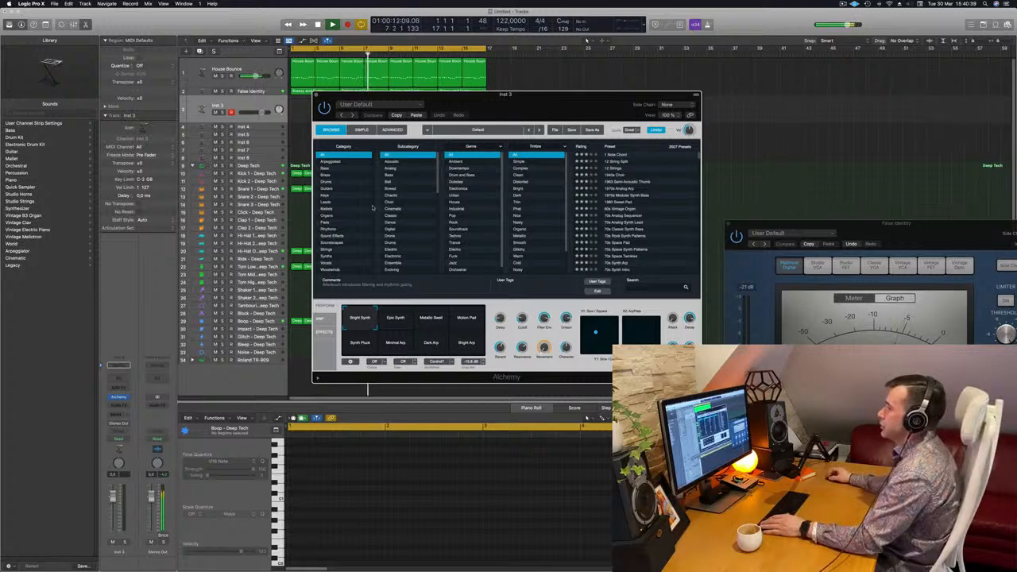
Filter the Alchemy presets to Pads with the Fast Attack subcategory and move the window clear of the tracks
{"action": "left_click", "coordinate": [327, 222]}
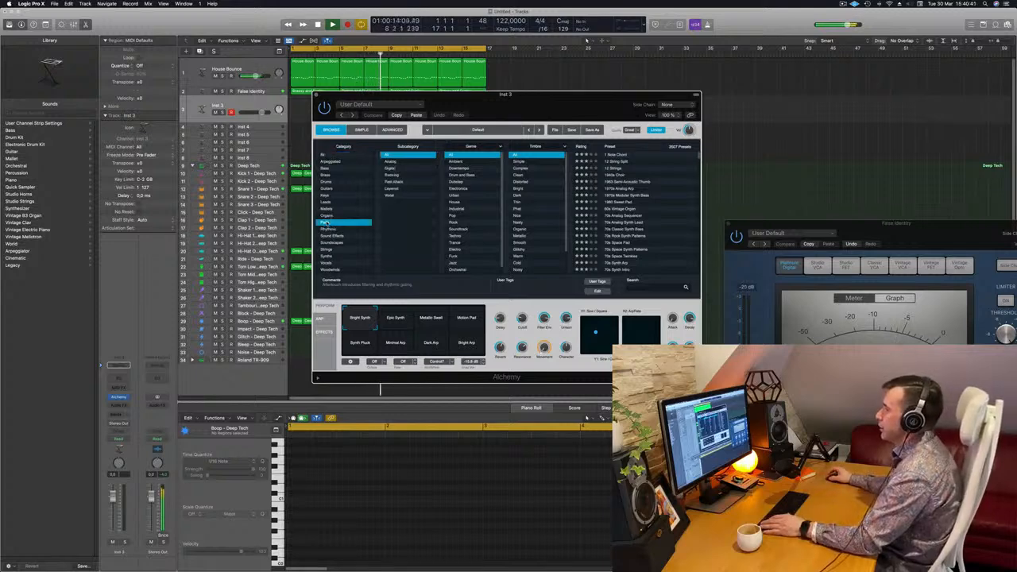
{"action": "left_click", "coordinate": [394, 182]}
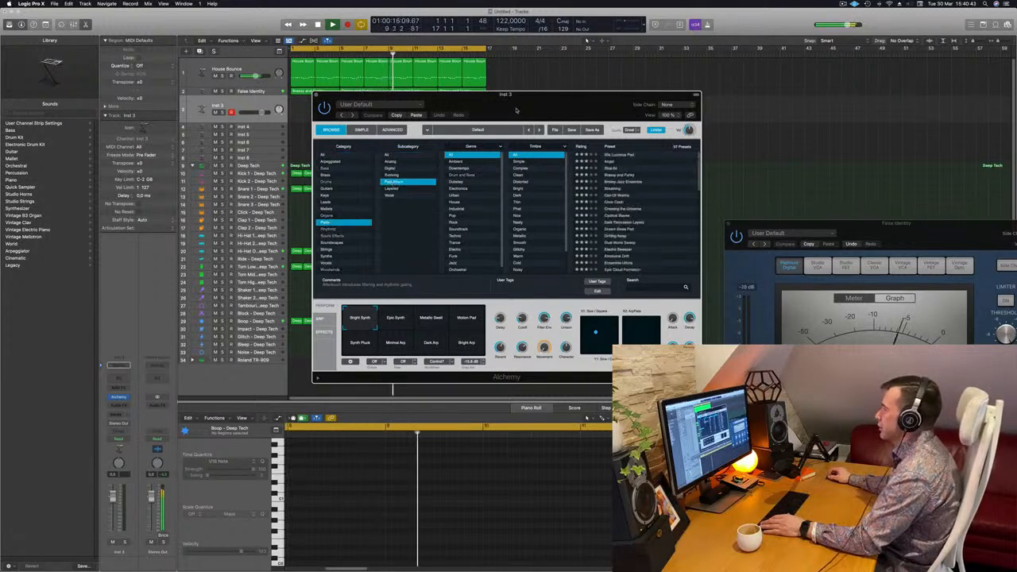
{"action": "left_click_drag", "start_coordinate": [477, 95], "coordinate": [620, 90]}
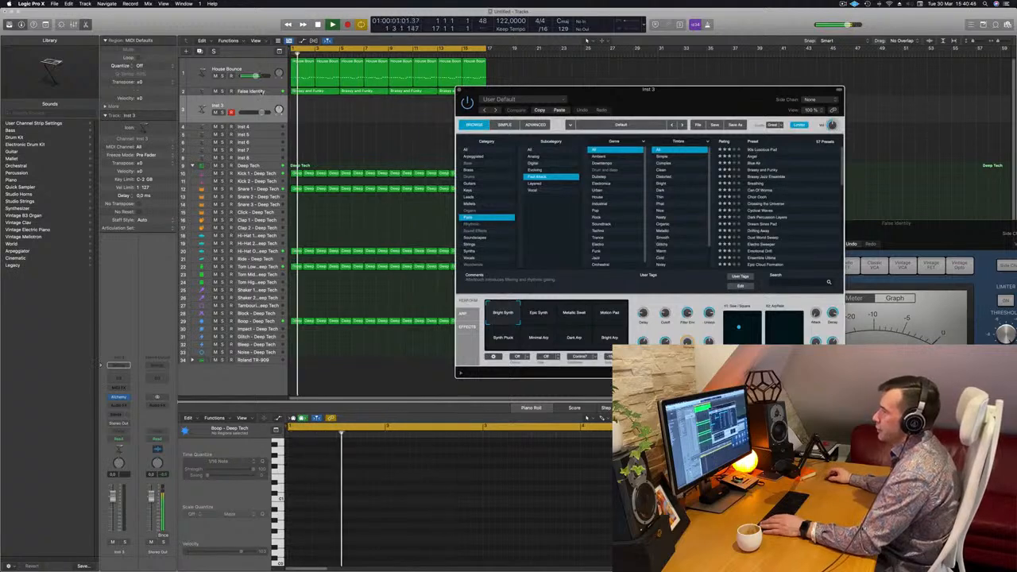
Duplicate the False Identity track with its channel settings and enlarge the new empty track
{"action": "left_click", "coordinate": [252, 92]}
{"action": "left_click", "coordinate": [199, 52]}
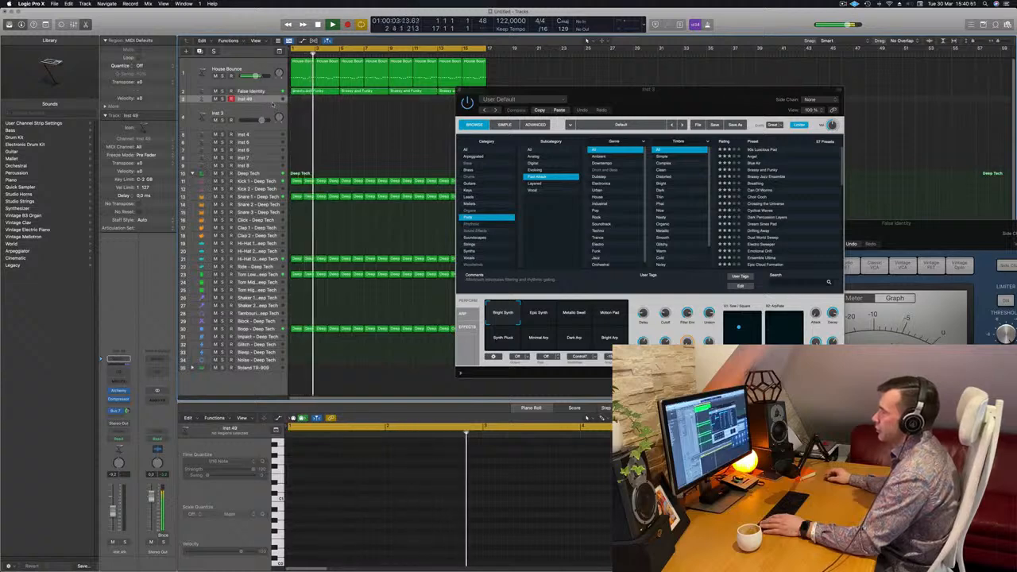
{"action": "key", "text": "ctrl+z"}
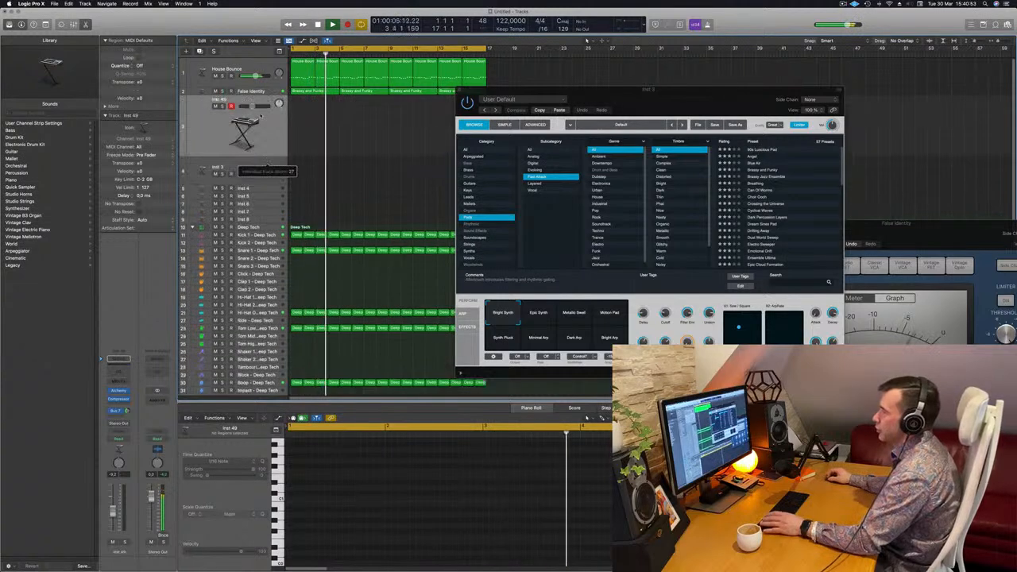
Filter the new track's Alchemy pads to Fast Attack, load the Crossing the Universe preset and move the window aside
{"action": "key", "text": "Return"}
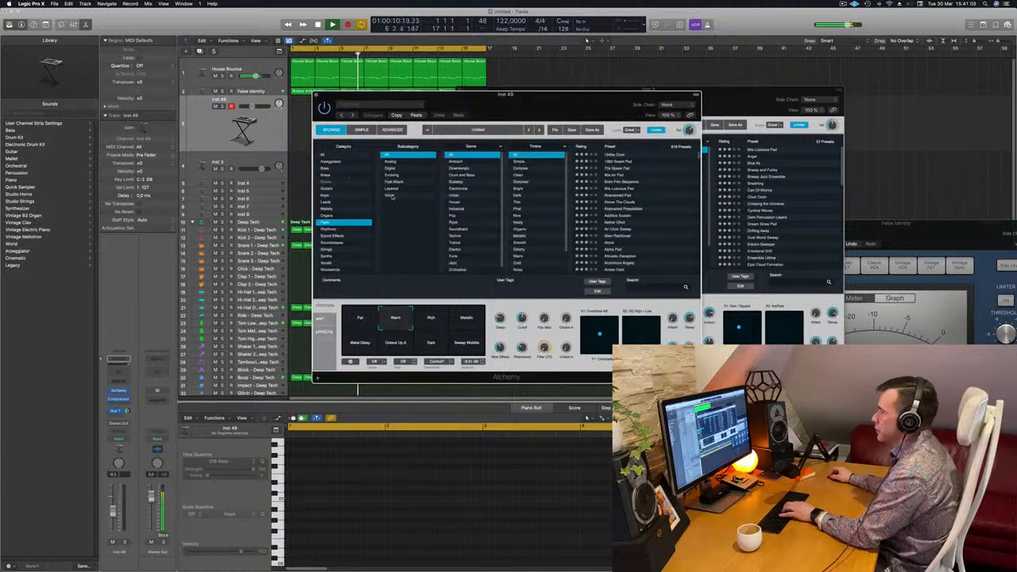
{"action": "left_click", "coordinate": [395, 184]}
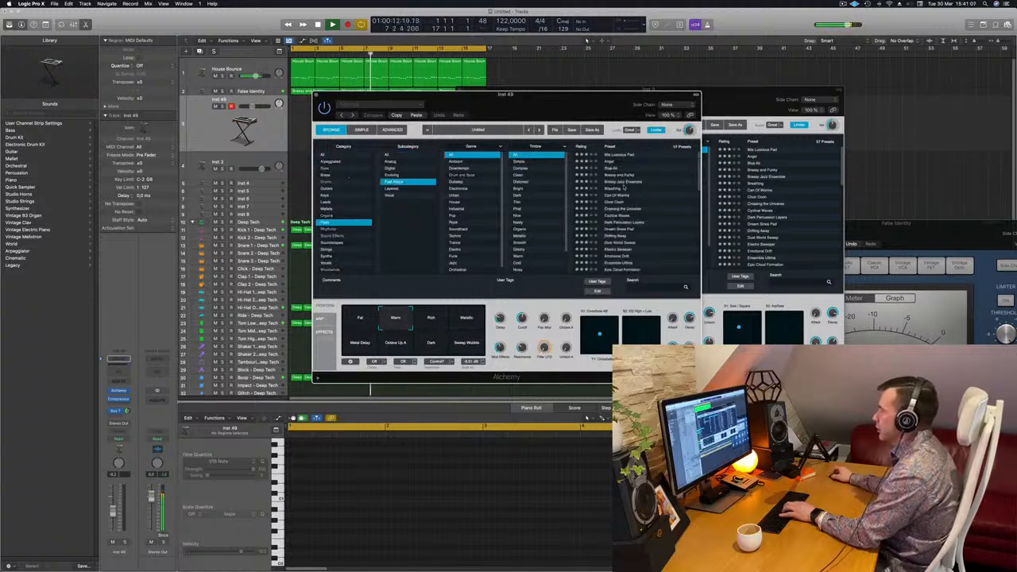
{"action": "left_click", "coordinate": [615, 209]}
{"action": "left_click_drag", "start_coordinate": [568, 101], "coordinate": [715, 111]}
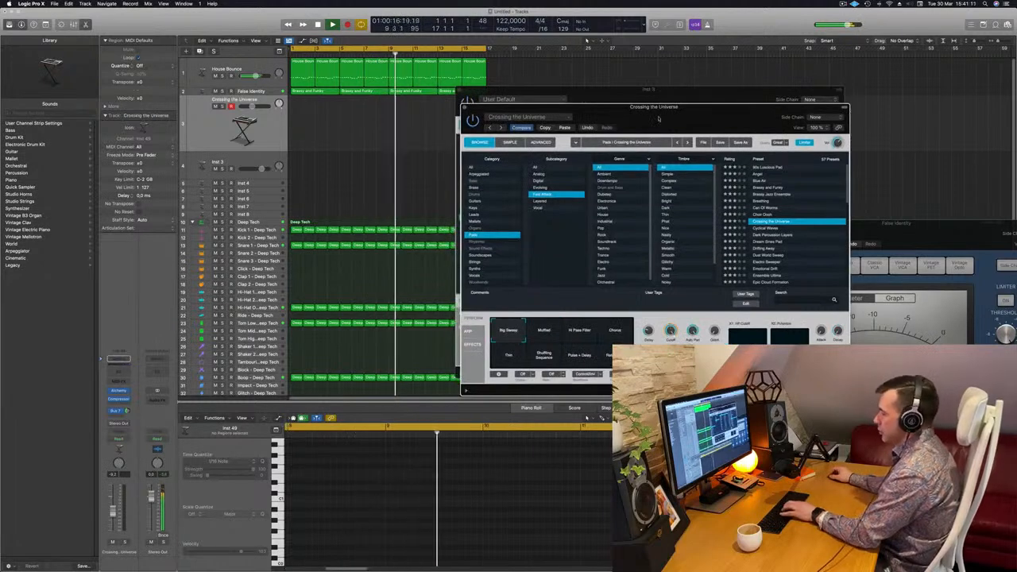
Open Musical Typing, arrange it beside the Alchemy window and play notes to audition Crossing the Universe
{"action": "key", "text": "super+k"}
{"action": "left_click_drag", "start_coordinate": [776, 88], "coordinate": [924, 128]}
{"action": "left_click_drag", "start_coordinate": [654, 106], "coordinate": [506, 163]}
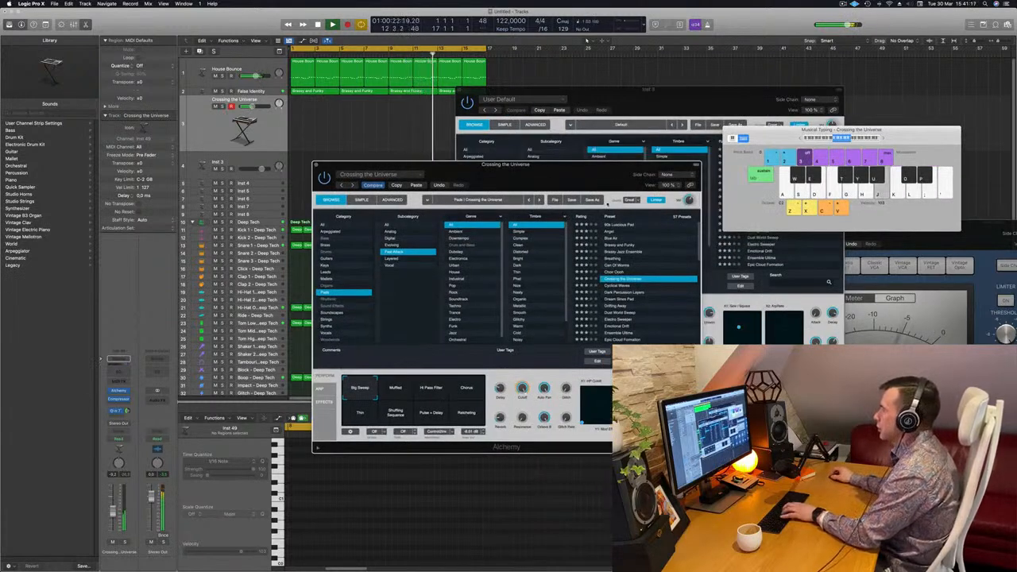
{"action": "key", "text": "j"}
{"action": "left_click_drag", "start_coordinate": [591, 179], "coordinate": [590, 179]}
{"action": "key", "text": "k"}
{"action": "left_click", "coordinate": [886, 139]}
{"action": "key", "text": "k"}
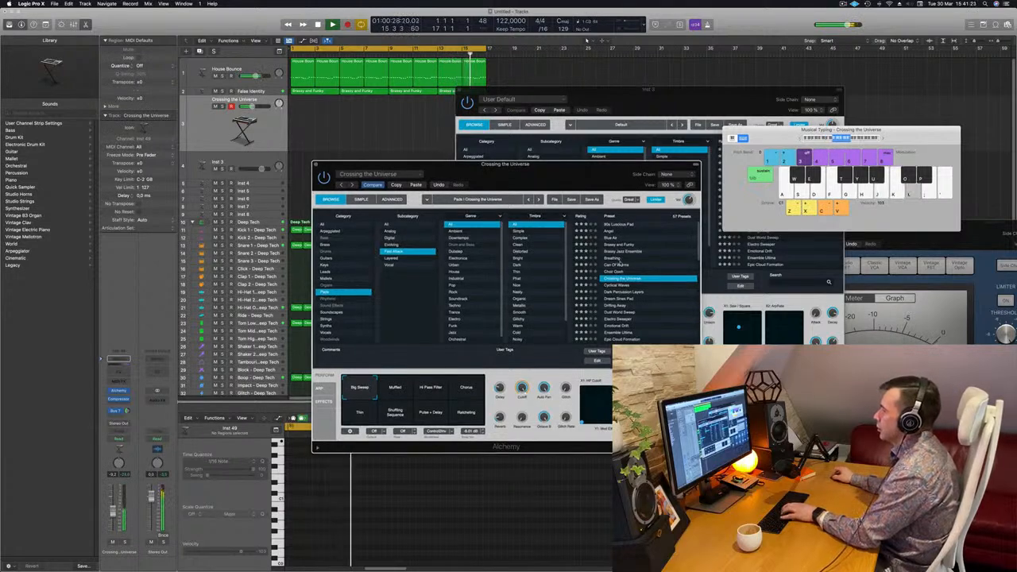
Audition the Dream Sines Pad, Dust World Sweep and Electro Sweeper presets in Alchemy
{"action": "left_click", "coordinate": [618, 299]}
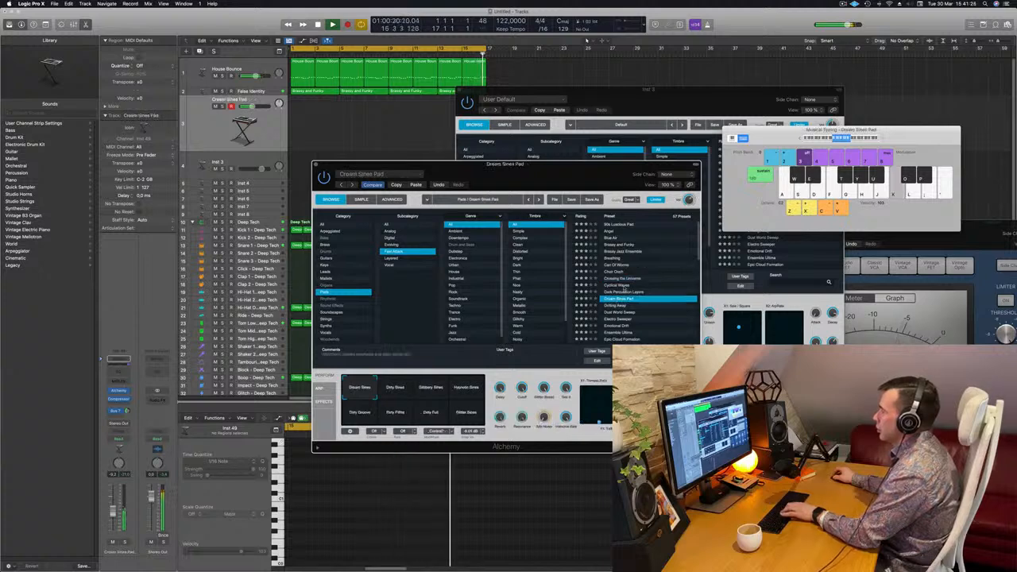
{"action": "scroll", "coordinate": [618, 299], "scroll_direction": "down", "scroll_amount": 2}
{"action": "left_click", "coordinate": [621, 285]}
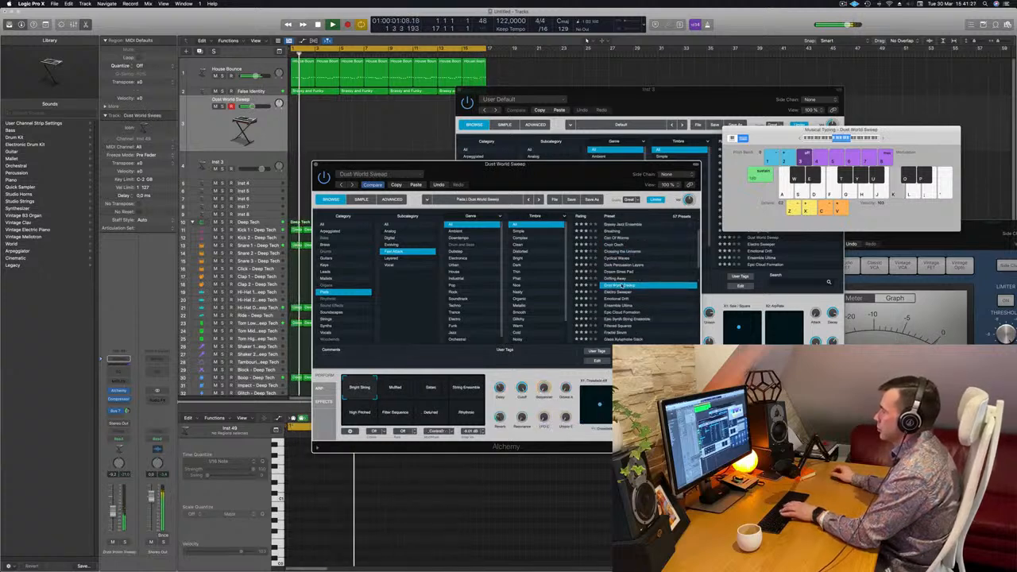
{"action": "key", "text": "Down"}
{"action": "scroll", "coordinate": [638, 274], "scroll_direction": "down", "scroll_amount": 2}
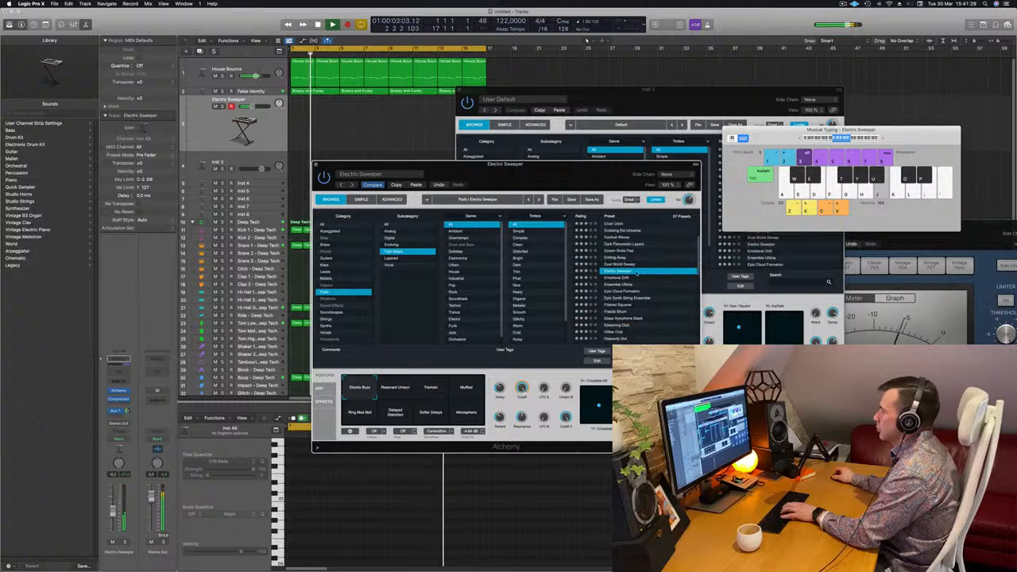
Load the Emotional Drift preset, raise the track's volume slightly and play notes to audition it
{"action": "left_click", "coordinate": [625, 279]}
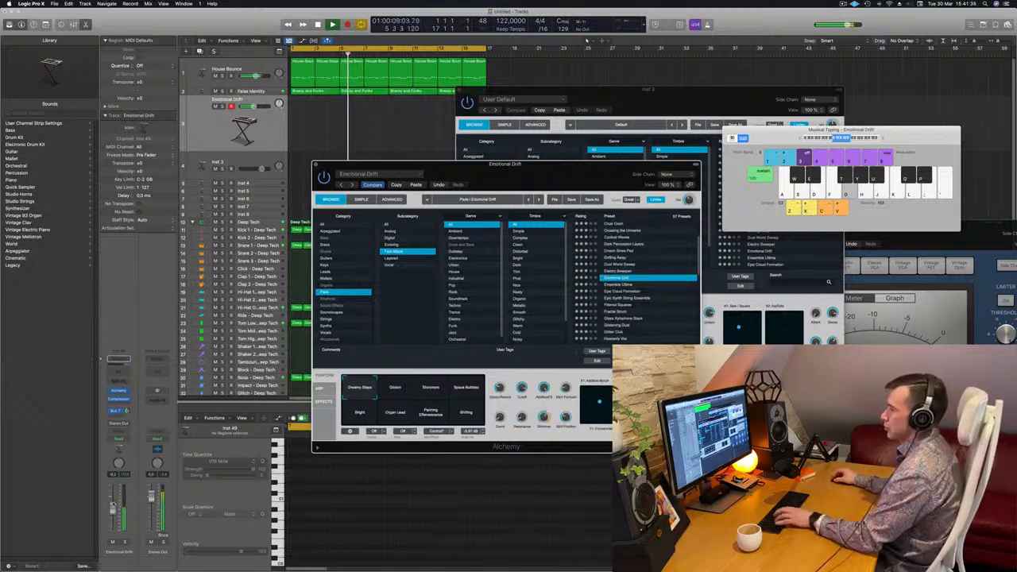
{"action": "left_click_drag", "start_coordinate": [113, 507], "coordinate": [113, 504]}
{"action": "key", "text": "d"}
{"action": "key", "text": "a"}
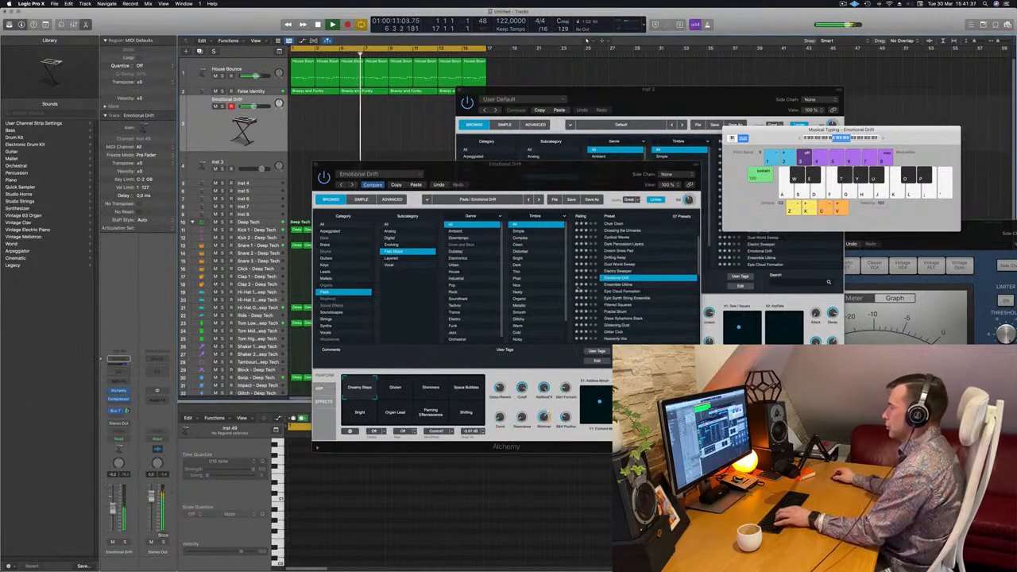
{"action": "key", "text": "h"}
Try Emotional Drift's Glisten, Space Bubbles and Bright variations while playing notes
{"action": "left_click", "coordinate": [396, 389]}
{"action": "key", "text": "g"}
{"action": "key", "text": "h"}
{"action": "key", "text": "j"}
{"action": "key", "text": "k"}
{"action": "key", "text": "g"}
{"action": "key", "text": "f"}
{"action": "key", "text": "d"}
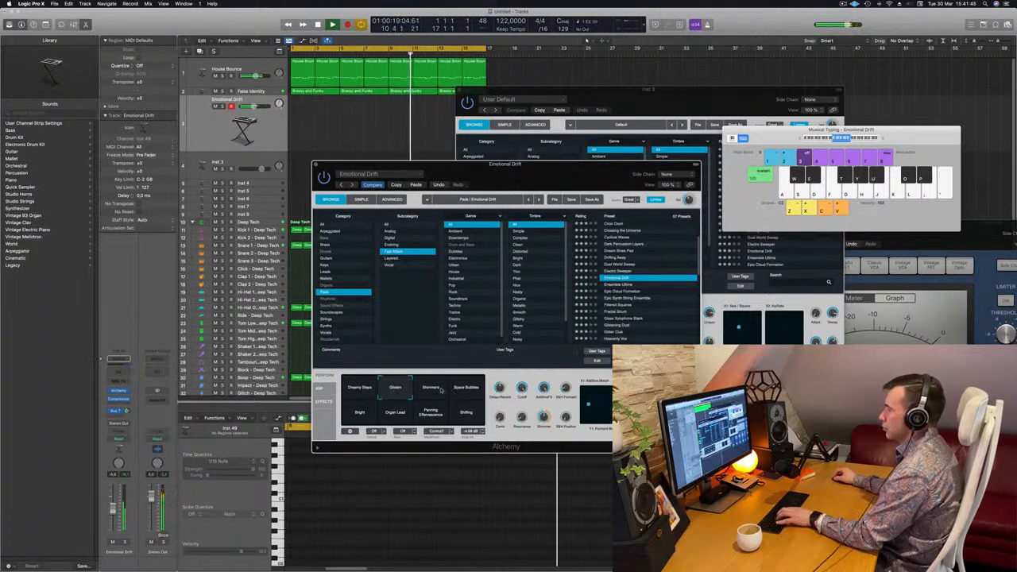
{"action": "left_click", "coordinate": [466, 388]}
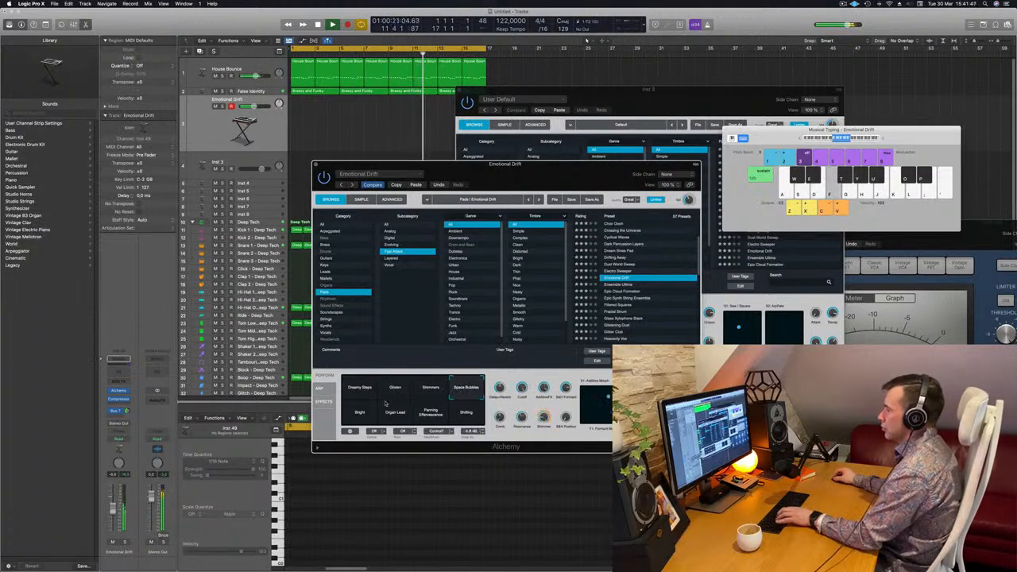
{"action": "left_click", "coordinate": [361, 412]}
Load the Epic Cloud Formation preset and play notes to audition it
{"action": "left_click", "coordinate": [617, 293]}
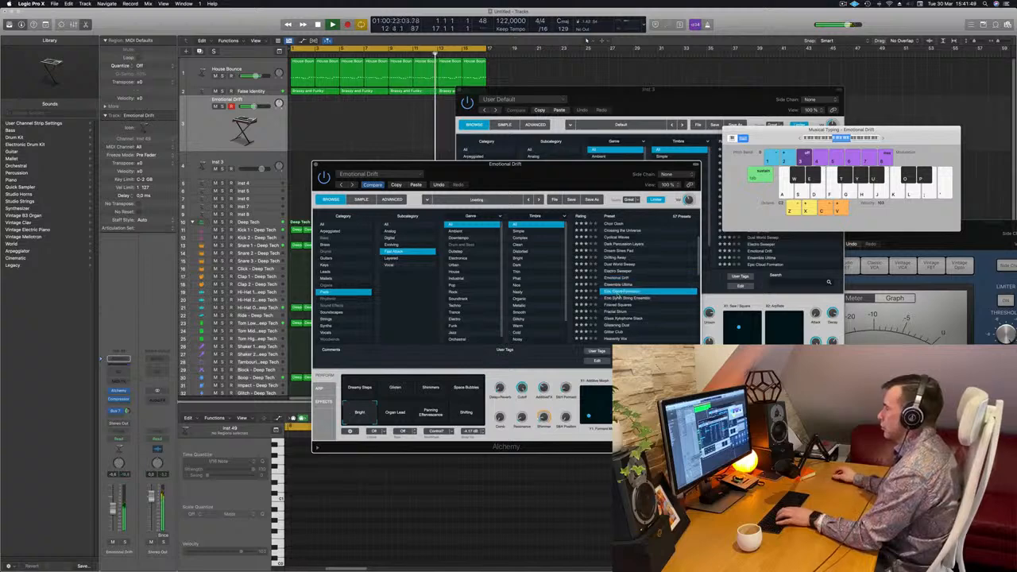
{"action": "key", "text": "f"}
{"action": "key", "text": "g"}
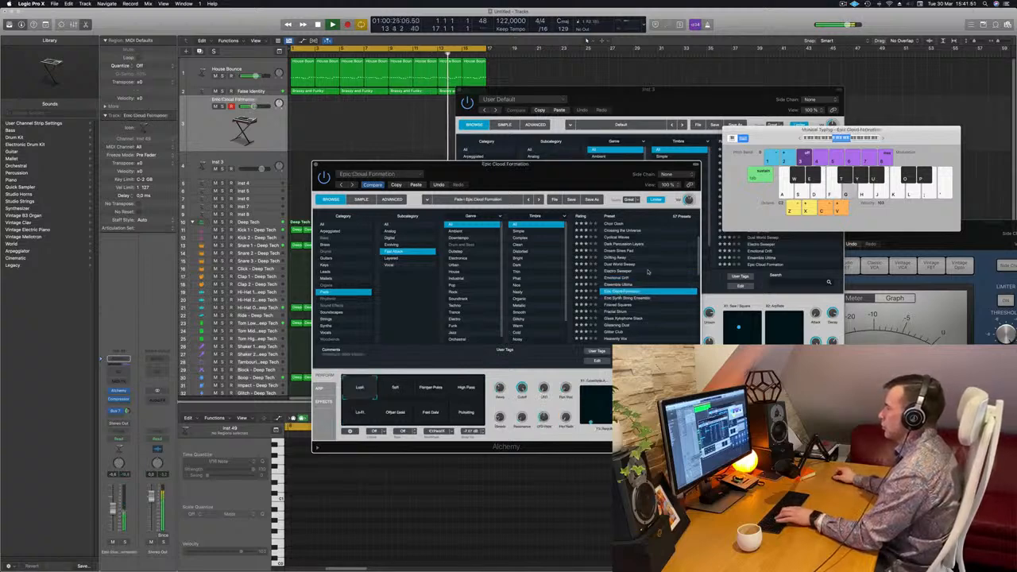
{"action": "scroll", "coordinate": [647, 273], "scroll_direction": "down", "scroll_amount": 3}
{"action": "key", "text": "h"}
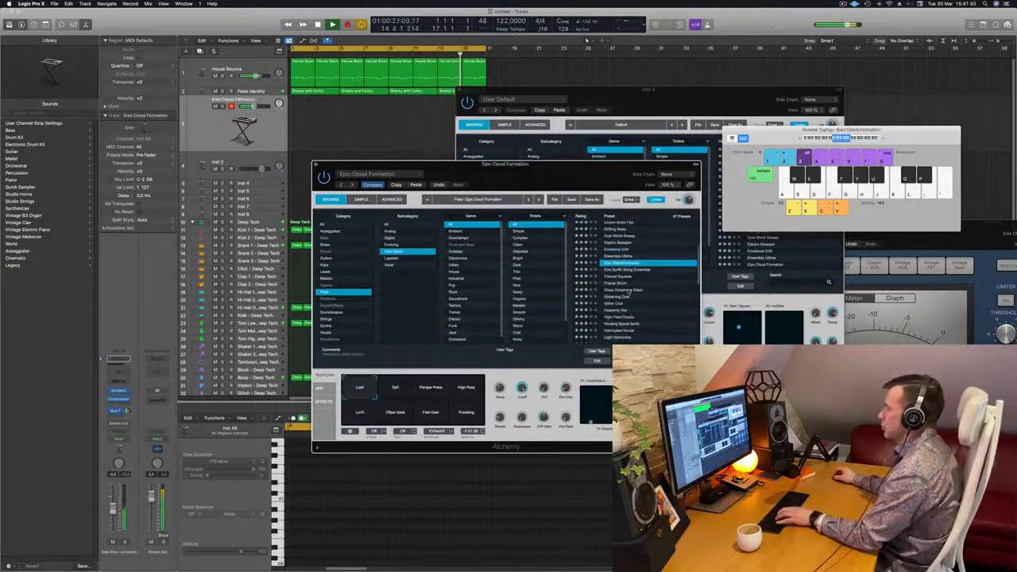
Load the Glass Xylophone Stack preset and play melodic phrases over the beat to audition it
{"action": "left_click", "coordinate": [628, 290]}
{"action": "scroll", "coordinate": [637, 287], "scroll_direction": "down", "scroll_amount": 2}
{"action": "scroll", "coordinate": [637, 289], "scroll_direction": "up", "scroll_amount": 5}
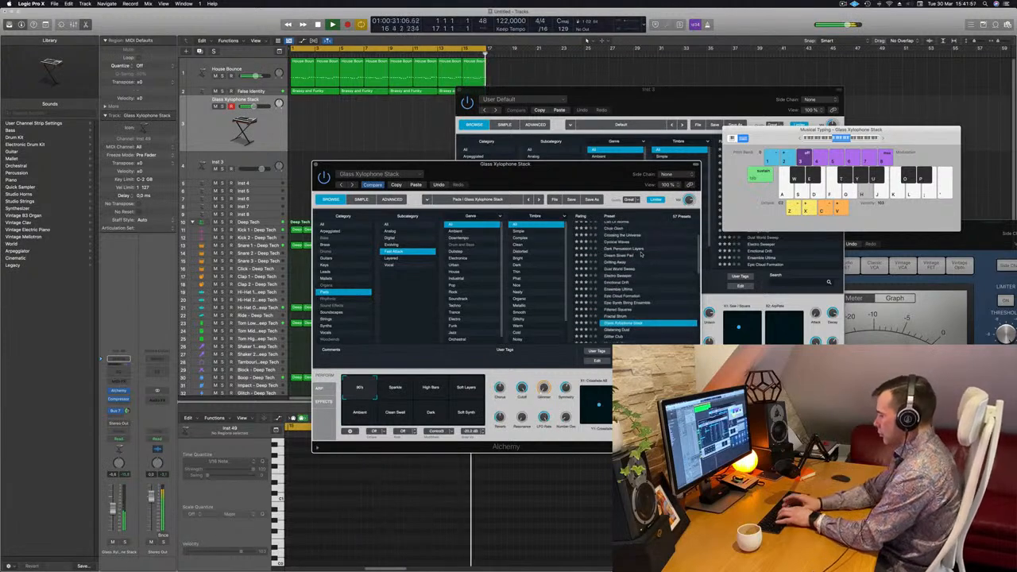
{"action": "key", "text": "l"}
{"action": "key", "text": "k"}
{"action": "key", "text": "j"}
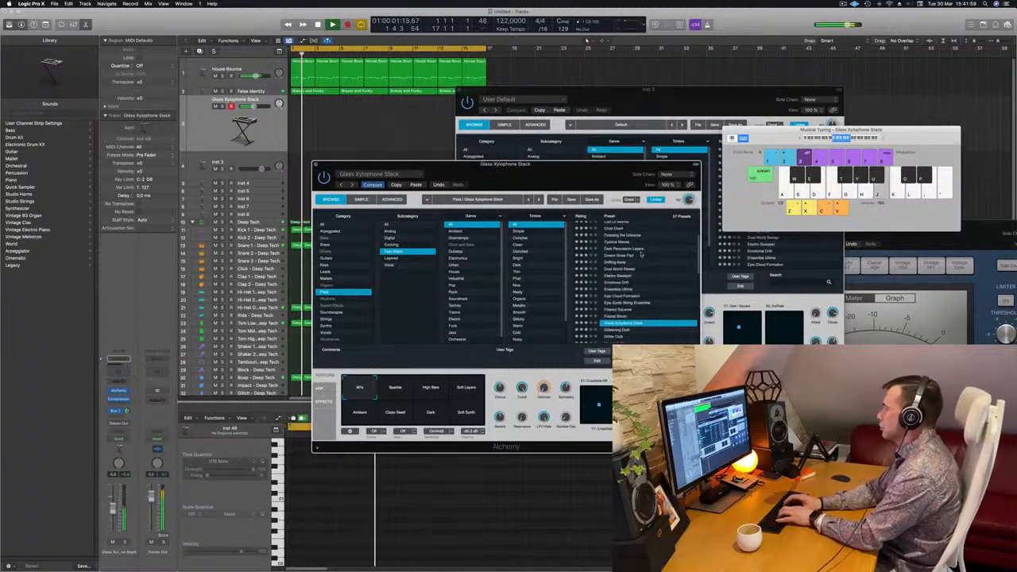
{"action": "key", "text": "j"}
{"action": "key", "text": "apostrophe"}
{"action": "key", "text": "semicolon"}
{"action": "key", "text": "l"}
{"action": "key", "text": "k"}
{"action": "key", "text": "j"}
{"action": "scroll", "coordinate": [649, 265], "scroll_direction": "down", "scroll_amount": 1}
{"action": "key", "text": "k"}
{"action": "key", "text": "j"}
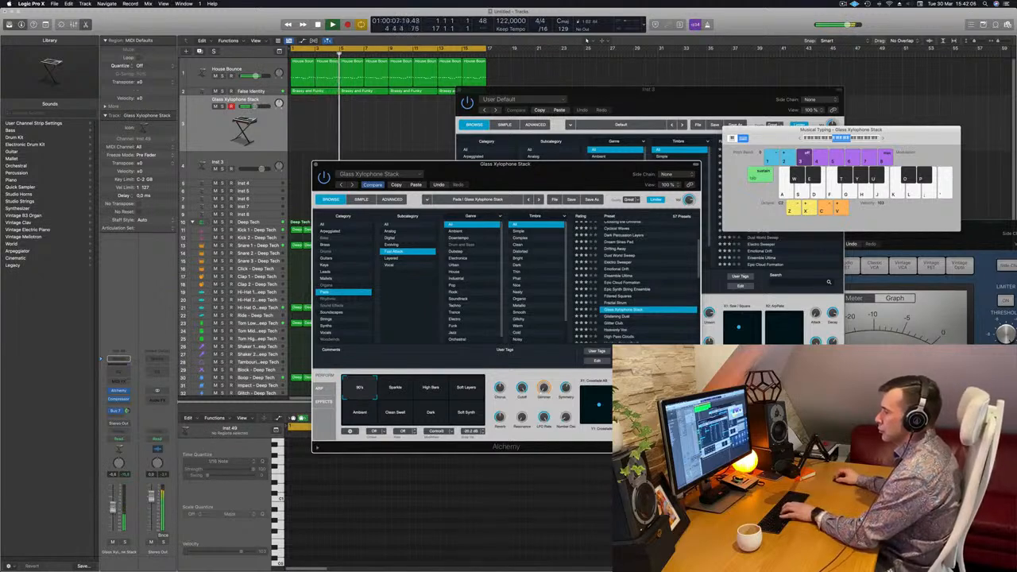
{"action": "left_click", "coordinate": [198, 409]}
{"action": "key", "text": "j"}
{"action": "key", "text": "k"}
{"action": "scroll", "coordinate": [640, 273], "scroll_direction": "down", "scroll_amount": 2}
{"action": "key", "text": "l"}
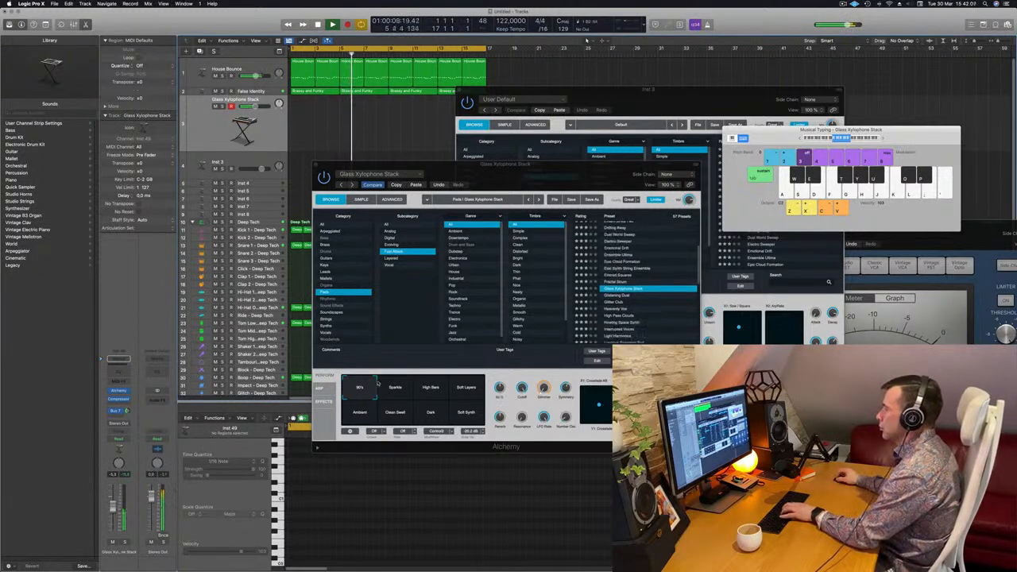
Try Glass Xylophone Stack's Sparkle, High Bars, Soft Layers, Ambient, Clean Swell and Dark variations while playing notes
{"action": "left_click", "coordinate": [393, 388]}
{"action": "left_click", "coordinate": [430, 389]}
{"action": "left_click", "coordinate": [468, 389]}
{"action": "key", "text": "j"}
{"action": "key", "text": "k"}
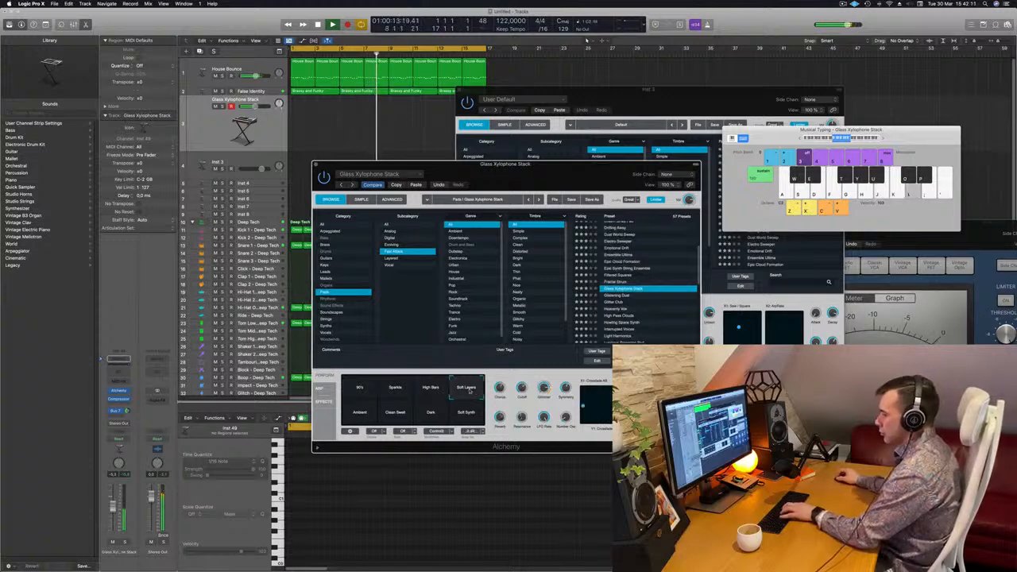
{"action": "key", "text": "f"}
{"action": "left_click", "coordinate": [373, 412]}
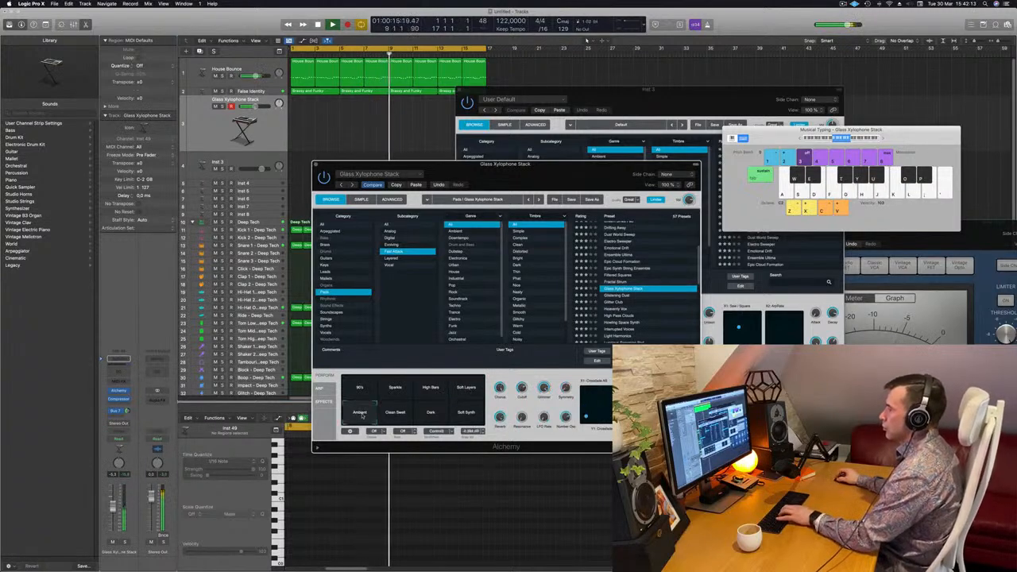
{"action": "key", "text": "k"}
{"action": "left_click", "coordinate": [395, 412]}
{"action": "left_click", "coordinate": [430, 412]}
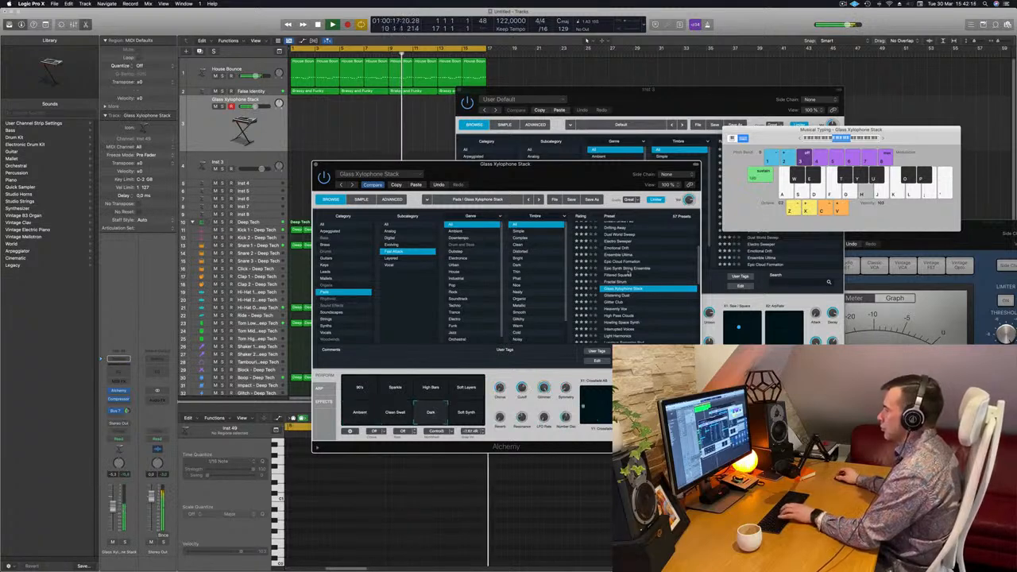
Audition the Glistening Dust and Glitter Club presets with a few played notes
{"action": "scroll", "coordinate": [651, 263], "scroll_direction": "down", "scroll_amount": 2}
{"action": "left_click", "coordinate": [617, 271]}
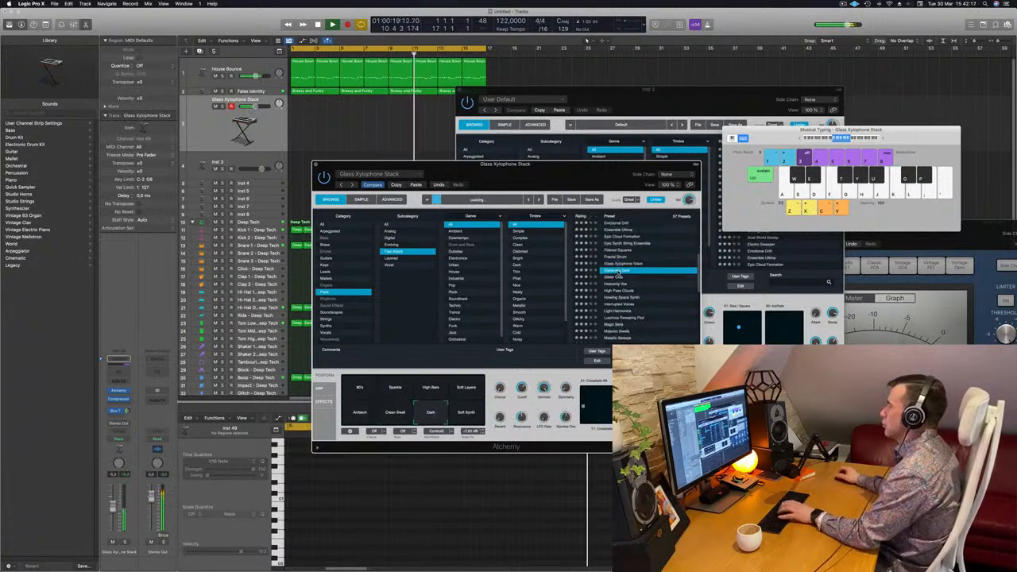
{"action": "key", "text": "h"}
{"action": "left_click", "coordinate": [610, 277]}
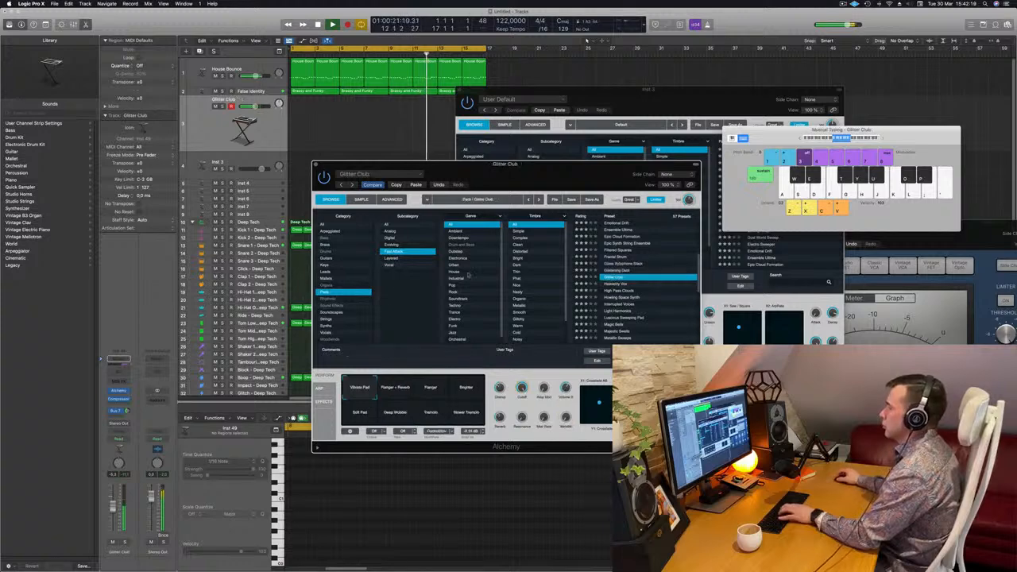
{"action": "key", "text": "j"}
{"action": "key", "text": "k"}
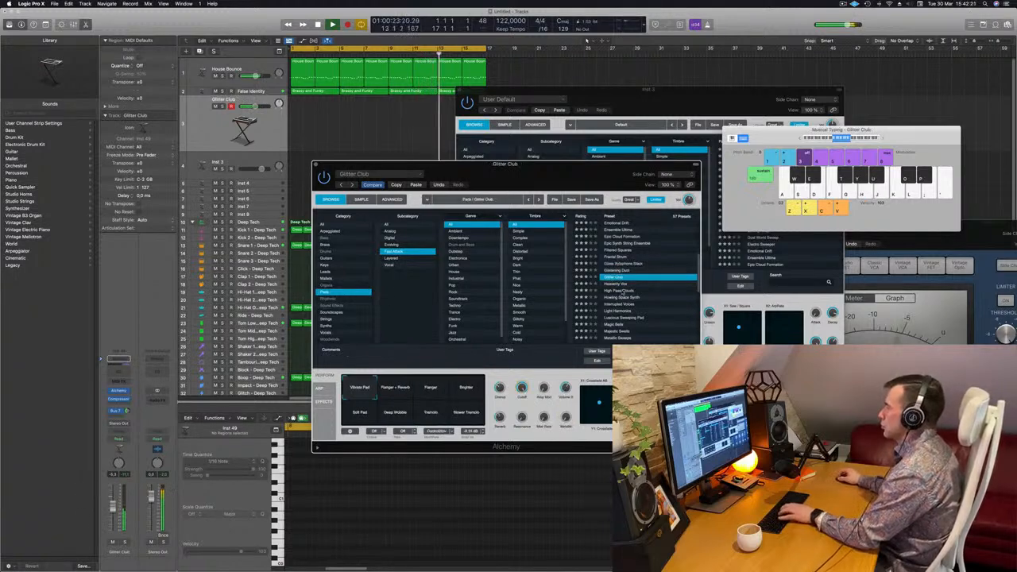
Audition High Pass Clouds with its Noisy variation, followed by the Howling Space Synth and Light Harmonics presets
{"action": "left_click", "coordinate": [619, 291]}
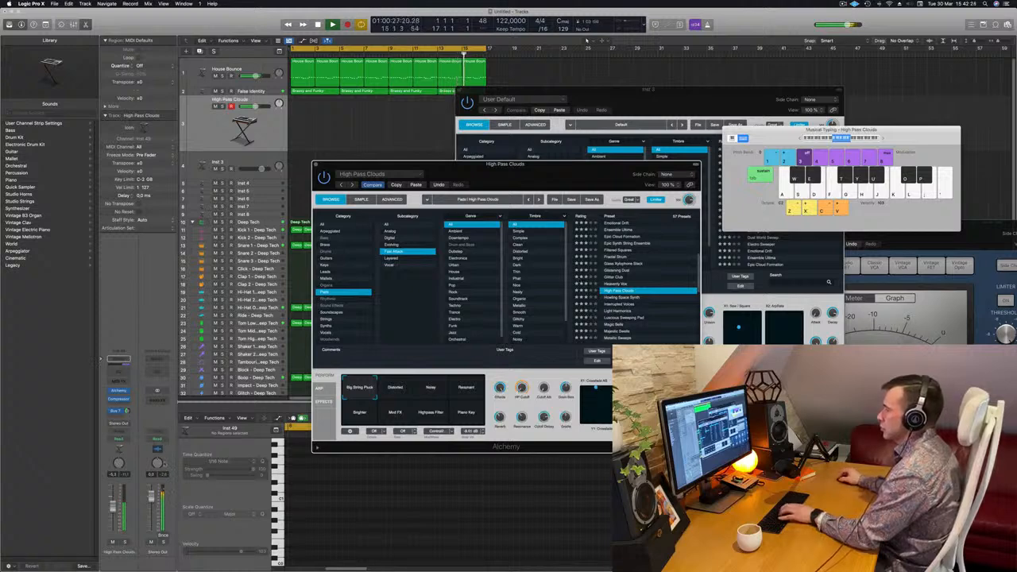
{"action": "left_click", "coordinate": [440, 390]}
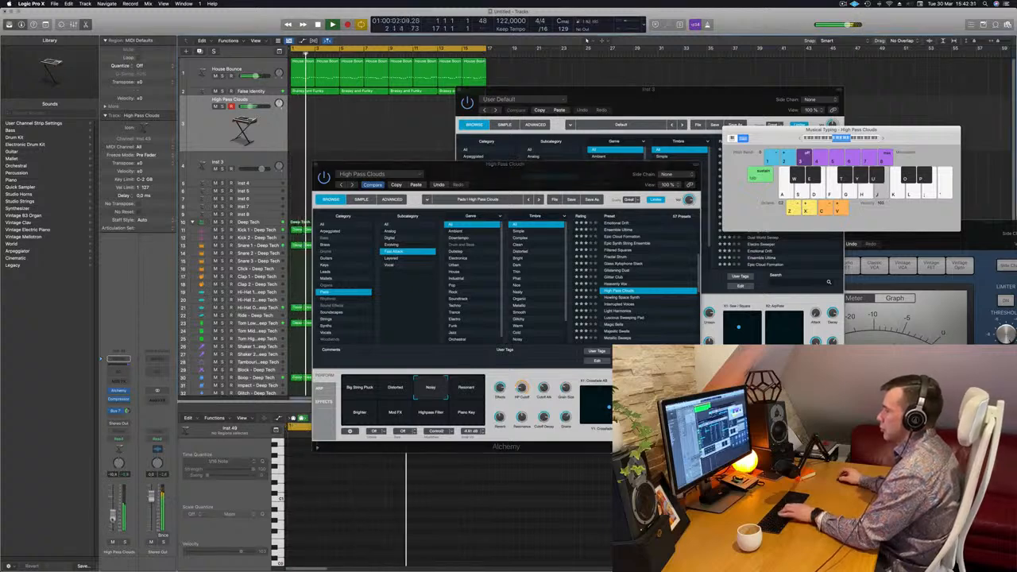
{"action": "left_click", "coordinate": [624, 298]}
{"action": "scroll", "coordinate": [623, 294], "scroll_direction": "down", "scroll_amount": 3}
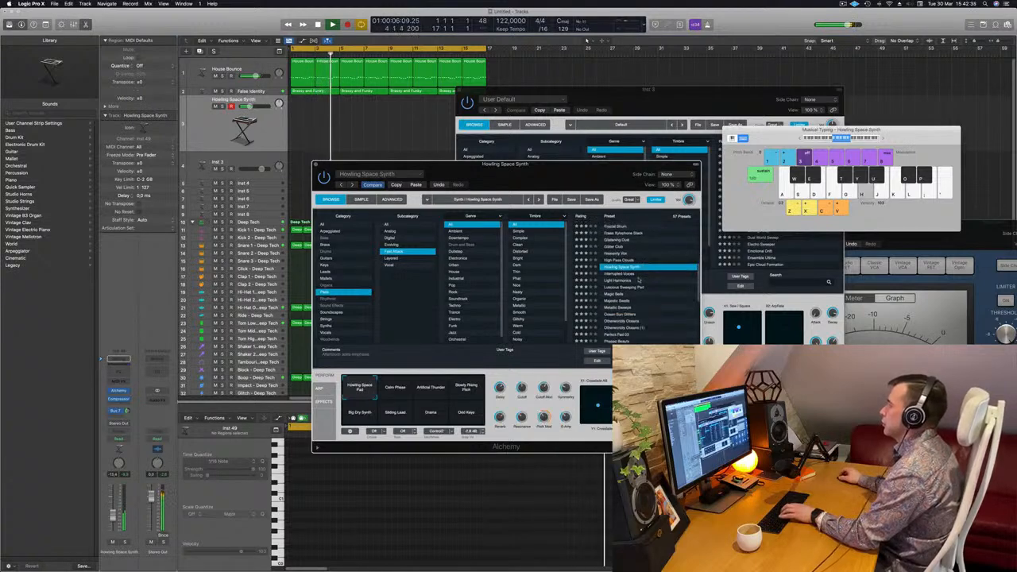
{"action": "left_click", "coordinate": [625, 281]}
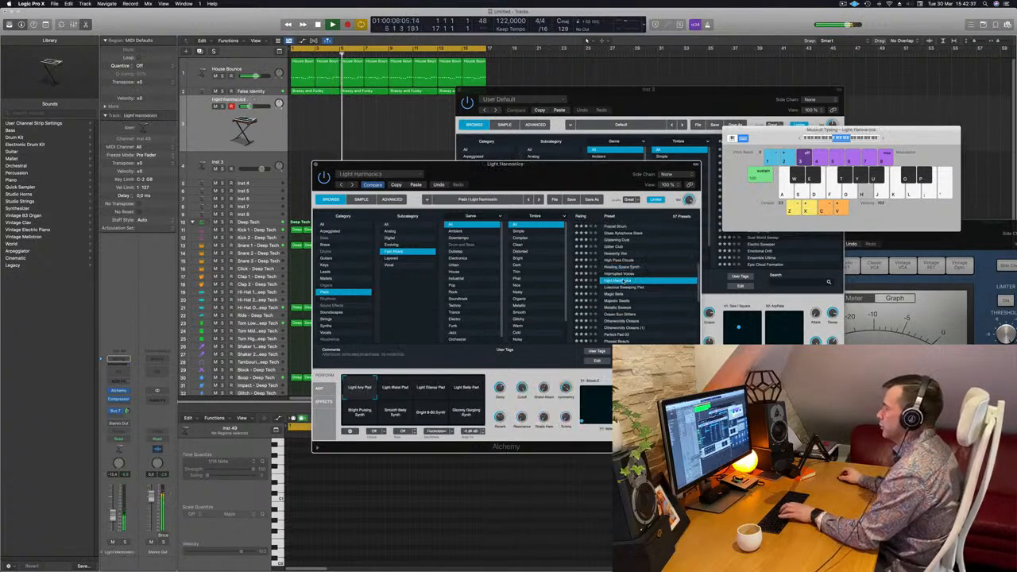
Load the Magic Bells preset on the new pad track
{"action": "scroll", "coordinate": [625, 283], "scroll_direction": "down", "scroll_amount": 1}
{"action": "scroll", "coordinate": [625, 286], "scroll_direction": "down", "scroll_amount": 2}
{"action": "left_click", "coordinate": [620, 276]}
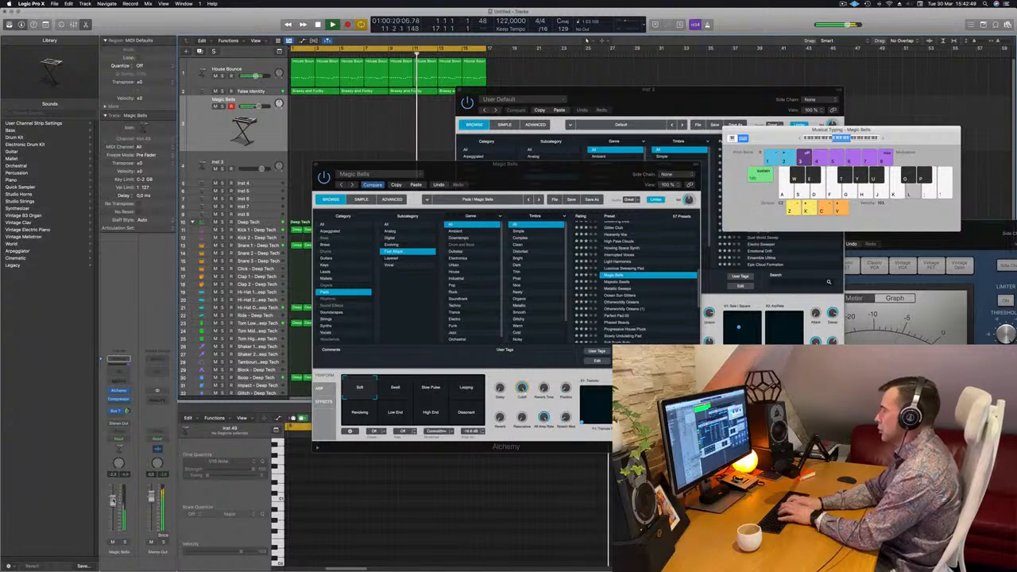
Start recording on the Magic Bells track and play a melody from about bar 13 to the end of the loop
{"action": "key", "text": "r"}
{"action": "key", "text": "semicolon"}
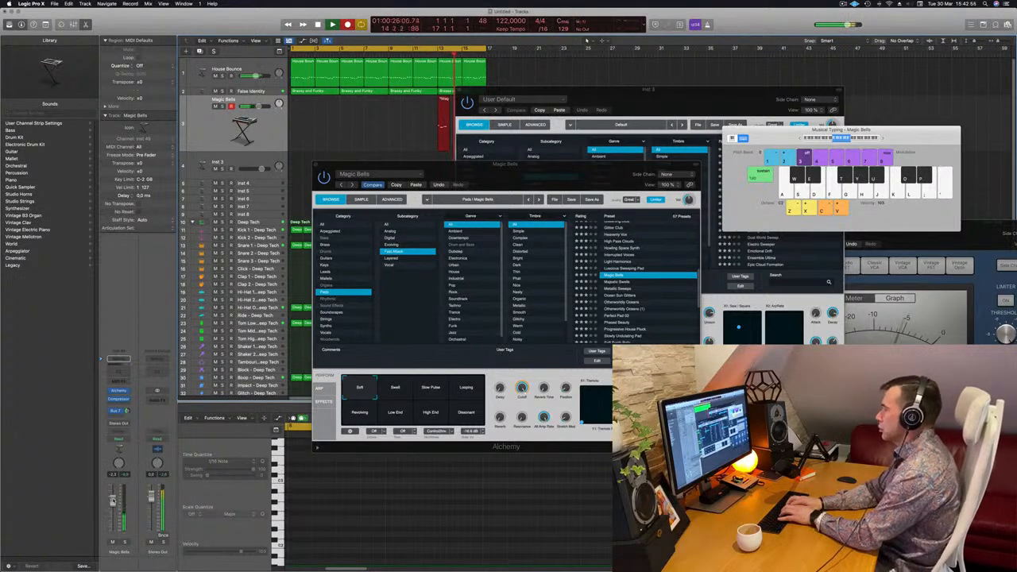
{"action": "key", "text": "j"}
{"action": "key", "text": "l"}
{"action": "key", "text": "k"}
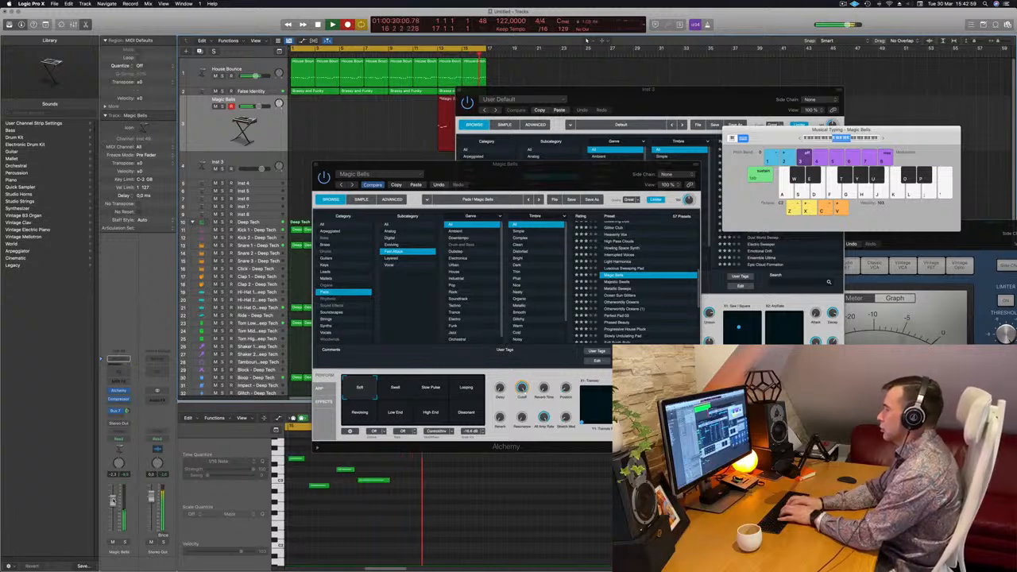
{"action": "key", "text": "k"}
{"action": "key", "text": "h"}
{"action": "key", "text": "j"}
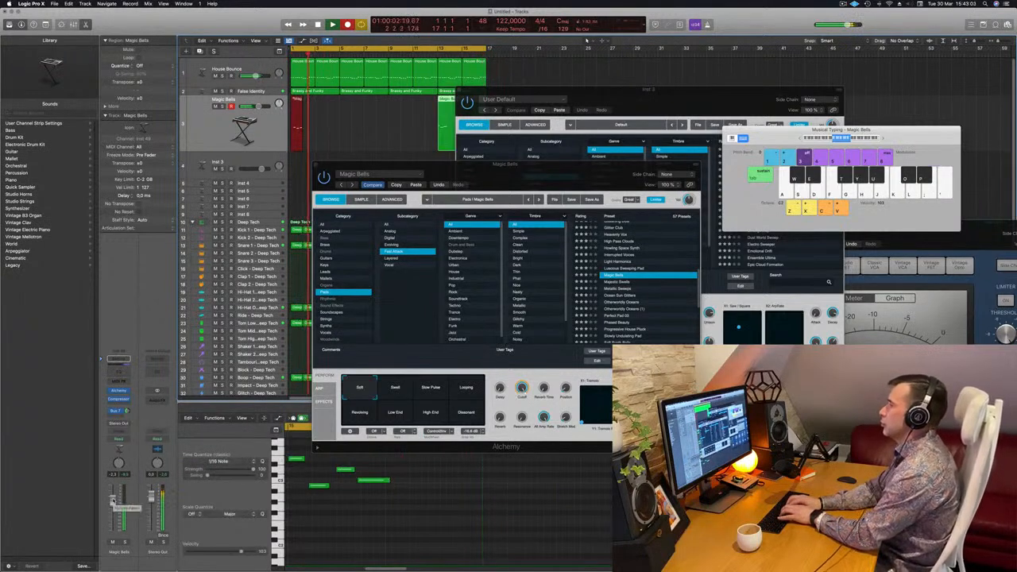
Continue recording the Magic Bells melody from bar 1 to about bar 11, and return playback to the start
{"action": "key", "text": "semicolon"}
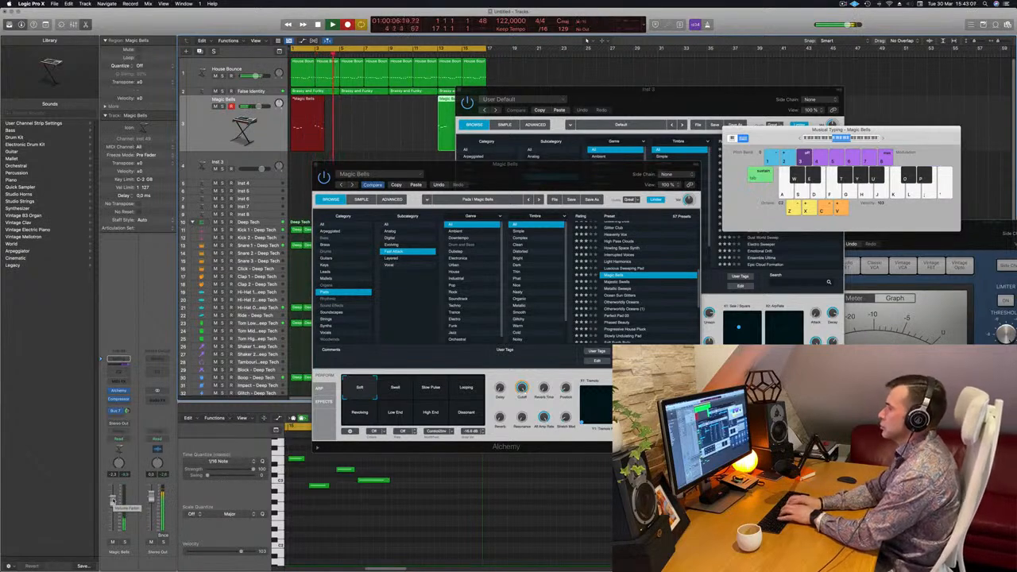
{"action": "key", "text": "semicolon"}
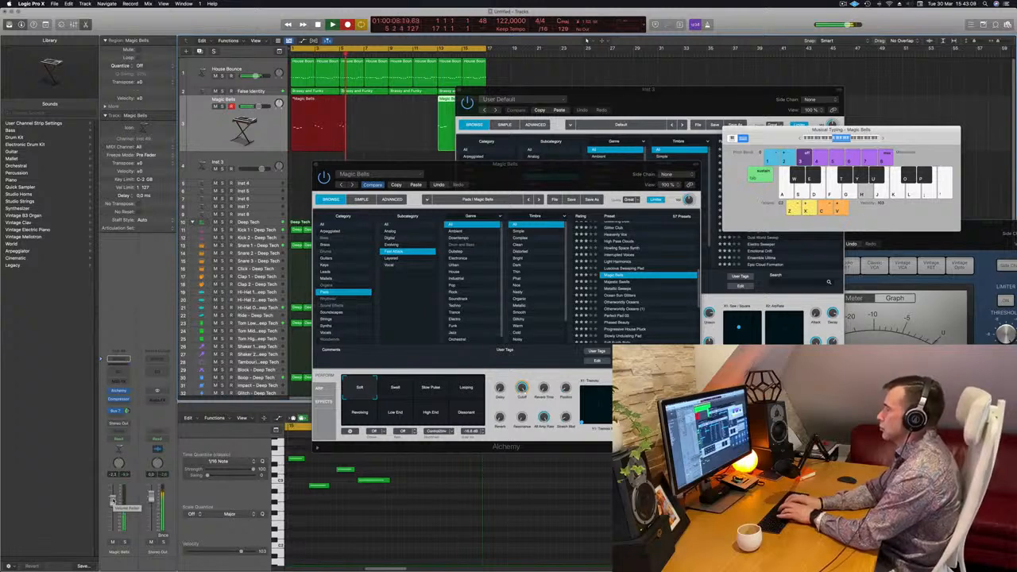
{"action": "key", "text": "j"}
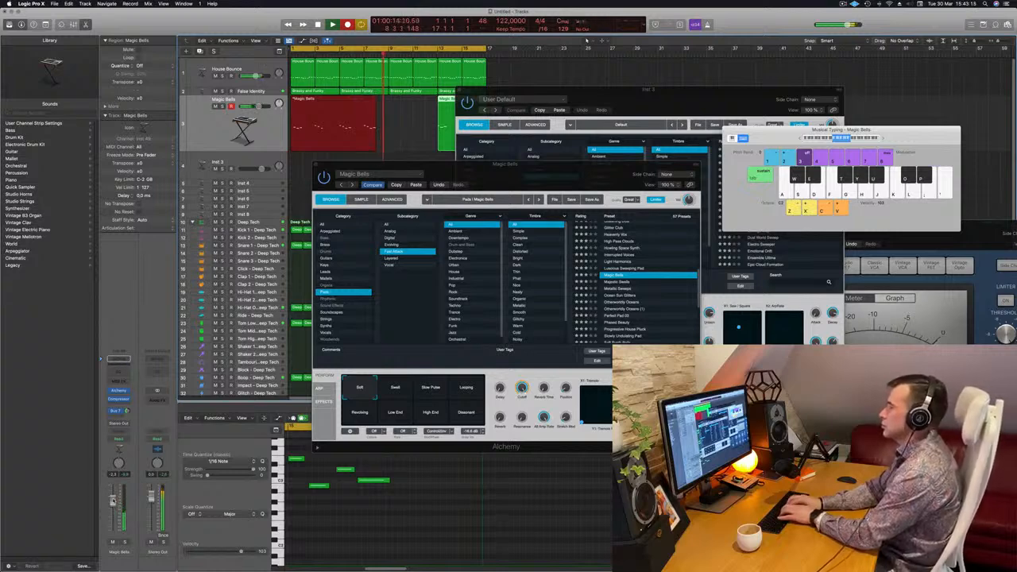
{"action": "key", "text": "j"}
{"action": "key", "text": "h"}
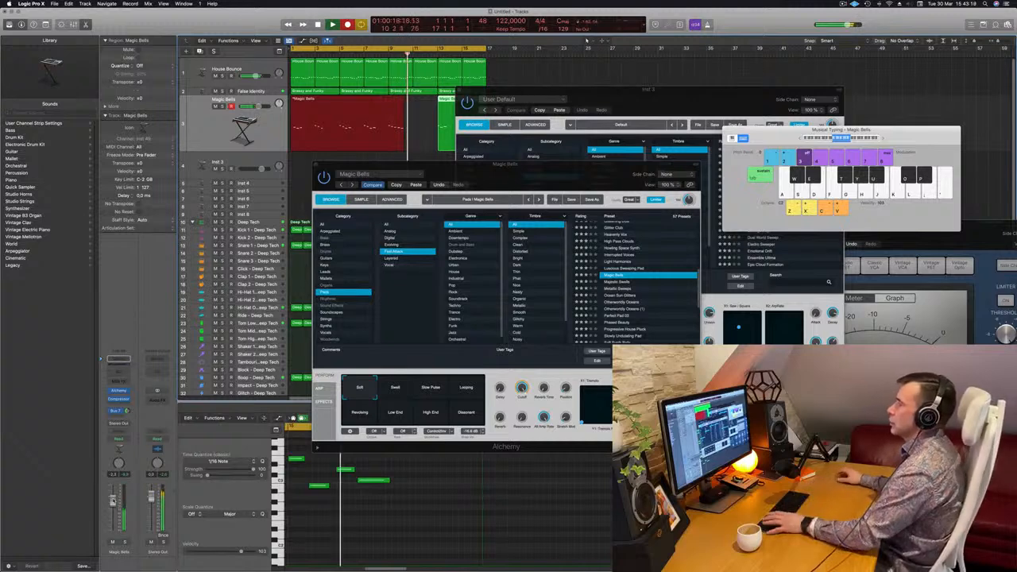
{"action": "key", "text": "Return"}
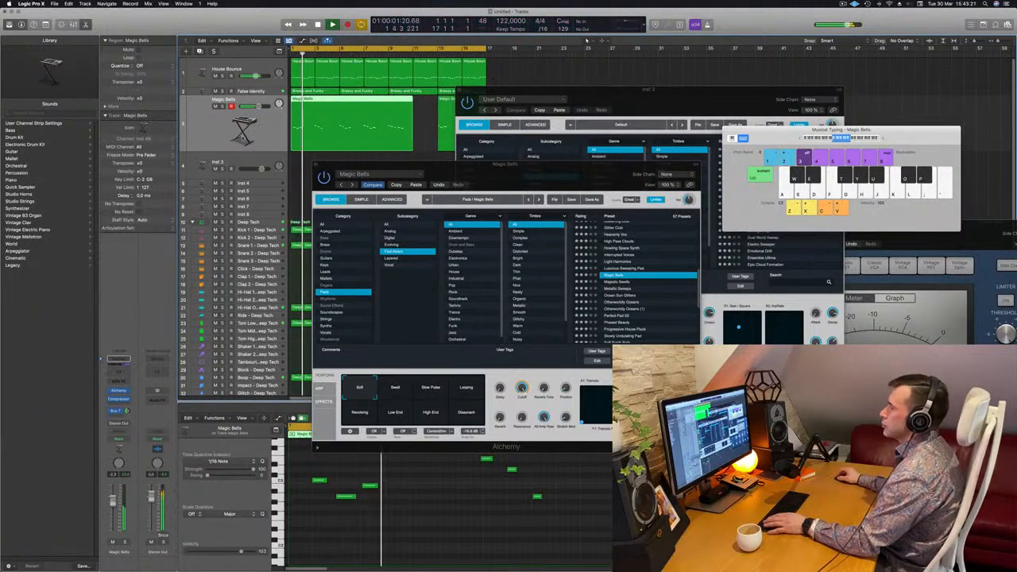
Split the long Magic Bells region at bar 7, delete its first part and move the remaining four bars to bar 1
{"action": "left_click", "coordinate": [364, 102], "text": "super"}
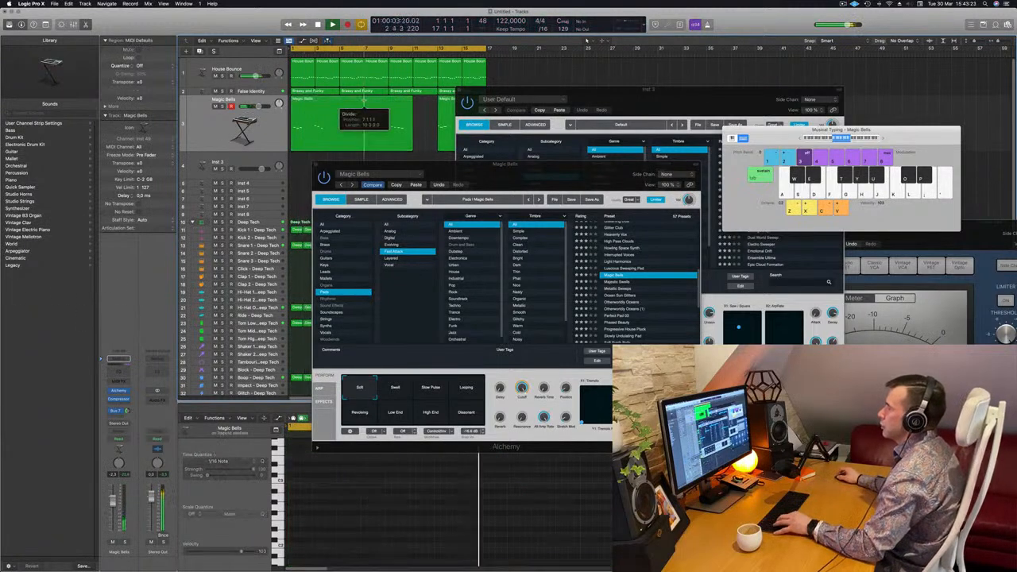
{"action": "left_click", "coordinate": [561, 189]}
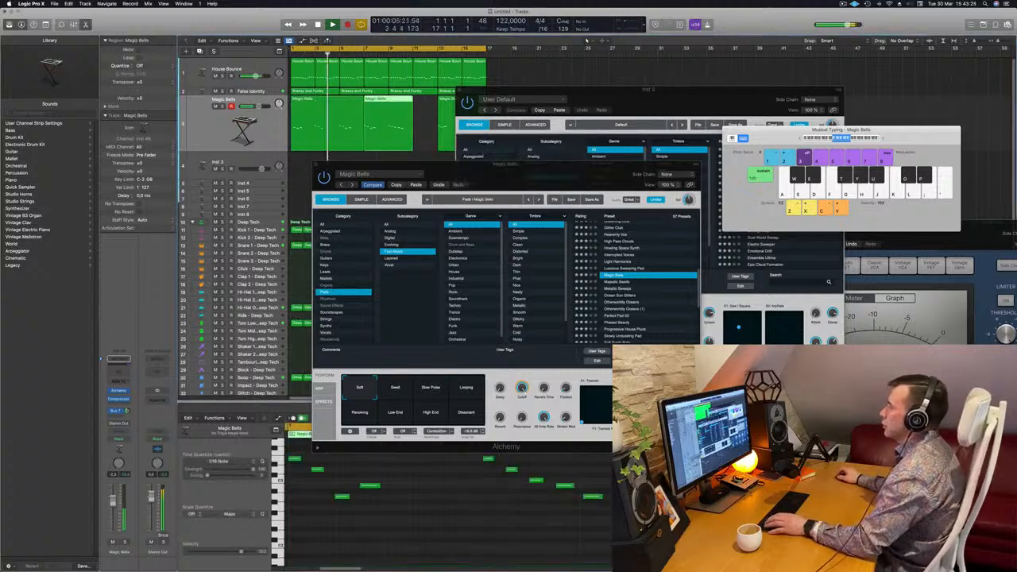
{"action": "left_click", "coordinate": [326, 111]}
{"action": "key", "text": "Delete"}
{"action": "left_click_drag", "start_coordinate": [390, 119], "coordinate": [316, 119]}
{"action": "key", "text": "space"}
Delete the note at the start of bar 4 from the Magic Bells region and copy the region to bar 5
{"action": "key", "text": "space"}
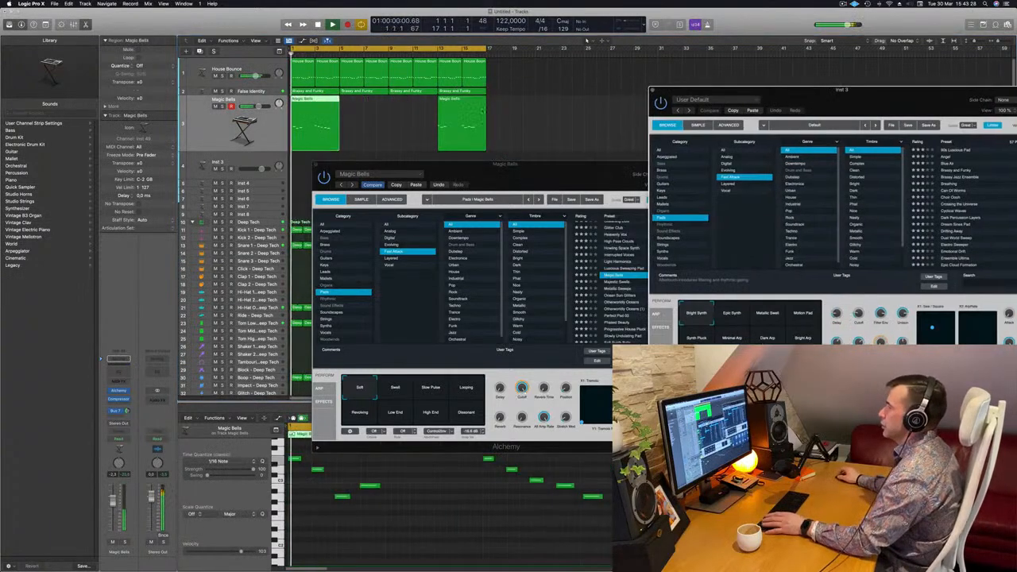
Delete the extra Magic Bells region at bar 13 and play the remaining region from the start
{"action": "left_click", "coordinate": [482, 110]}
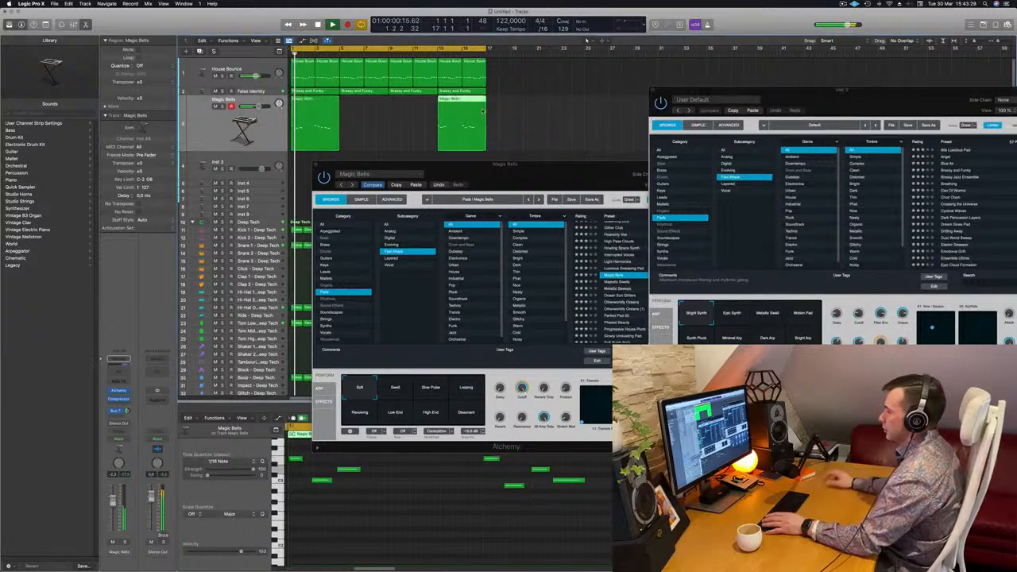
{"action": "key", "text": "Delete"}
{"action": "left_click", "coordinate": [322, 105]}
{"action": "key", "text": "Return"}
{"action": "left_click", "coordinate": [384, 523]}
{"action": "key", "text": "Return"}
{"action": "key", "text": "super+a"}
{"action": "key", "text": "space"}
{"action": "left_click", "coordinate": [408, 524]}
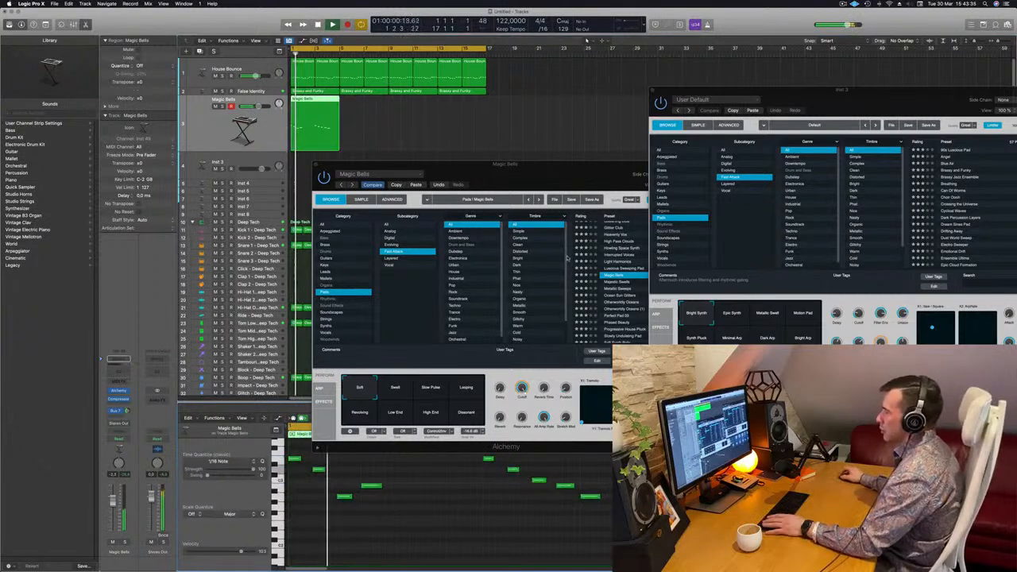
{"action": "left_click_drag", "start_coordinate": [538, 176], "coordinate": [922, 159]}
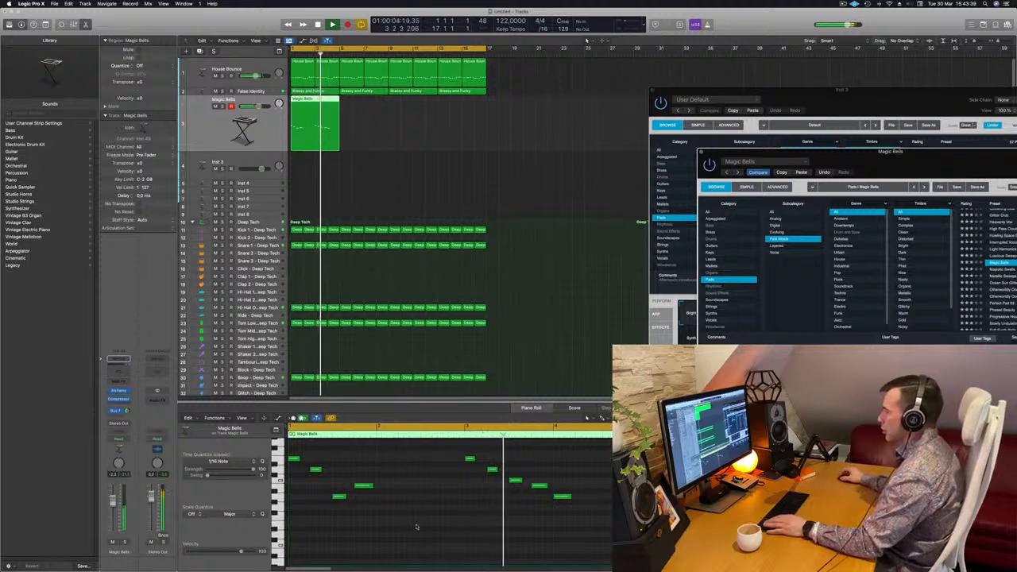
{"action": "left_click", "coordinate": [562, 496]}
{"action": "key", "text": "Delete"}
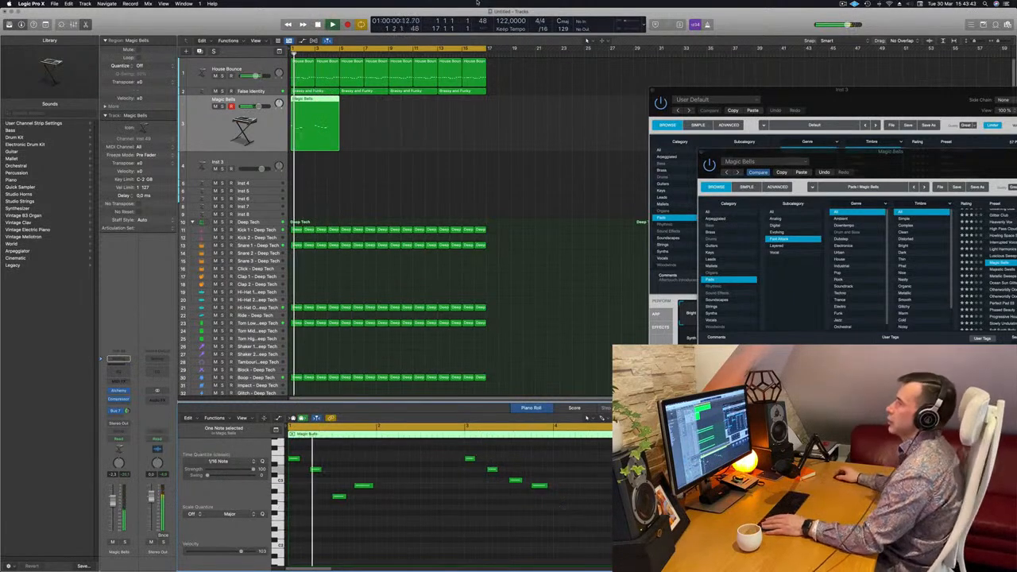
{"action": "left_click_drag", "start_coordinate": [315, 101], "coordinate": [380, 143]}
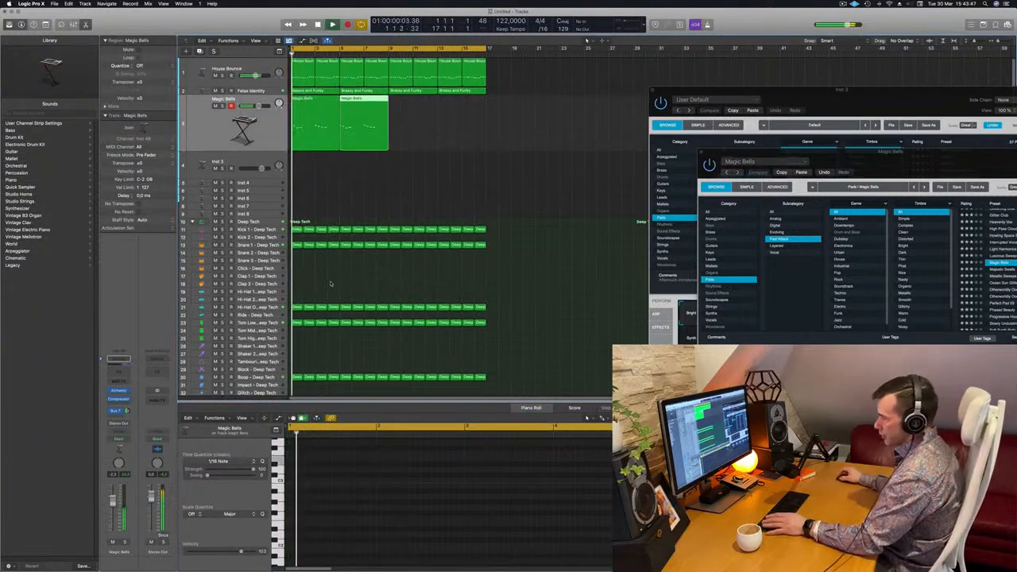
Compare the open hi-hat and Snare 1 patterns with the Magic Bells melody during playback
{"action": "left_click", "coordinate": [331, 305]}
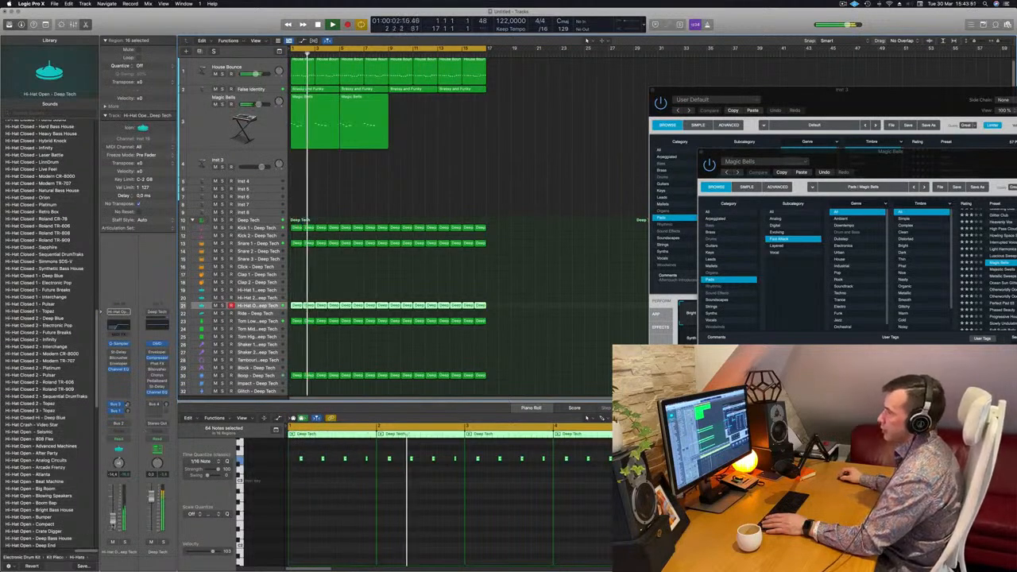
{"action": "left_click", "coordinate": [258, 243]}
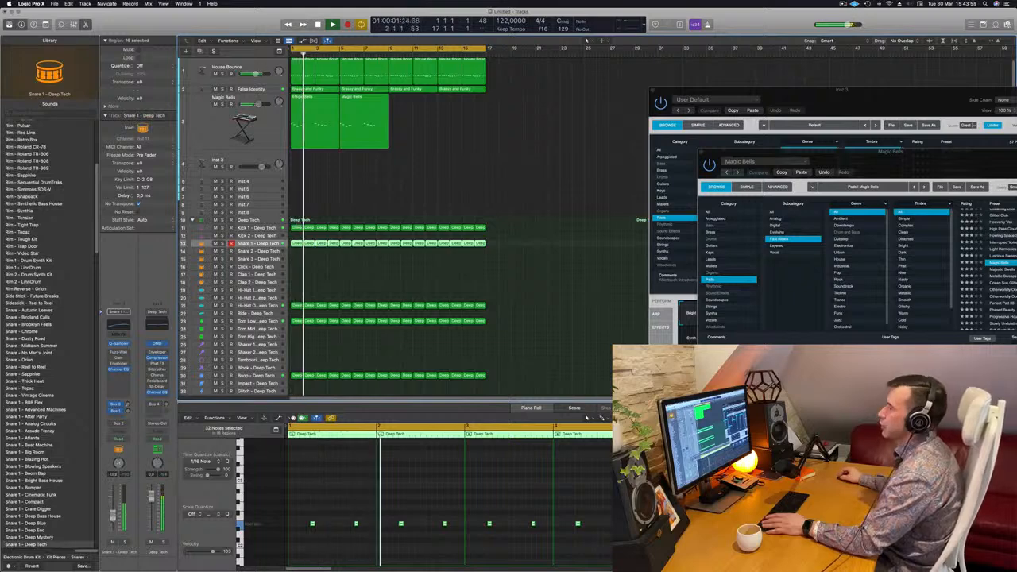
{"action": "left_click_drag", "start_coordinate": [856, 156], "coordinate": [522, 153]}
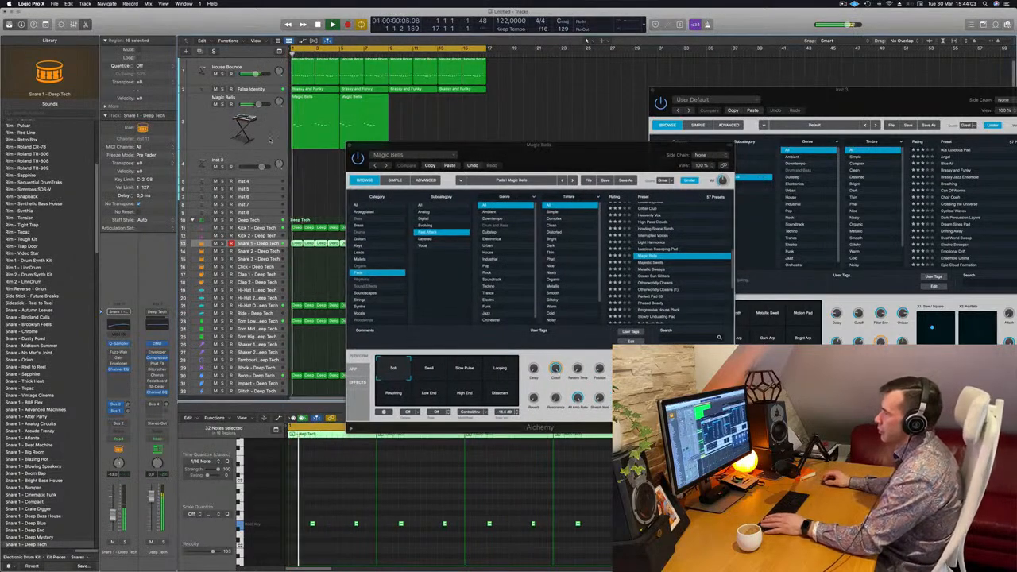
{"action": "left_click", "coordinate": [238, 125]}
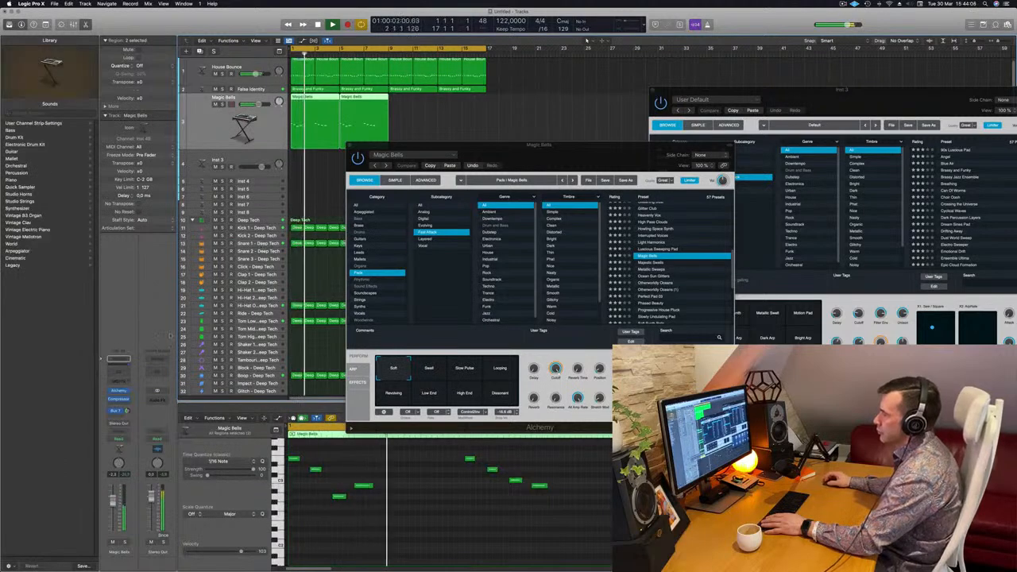
{"action": "left_click", "coordinate": [258, 243]}
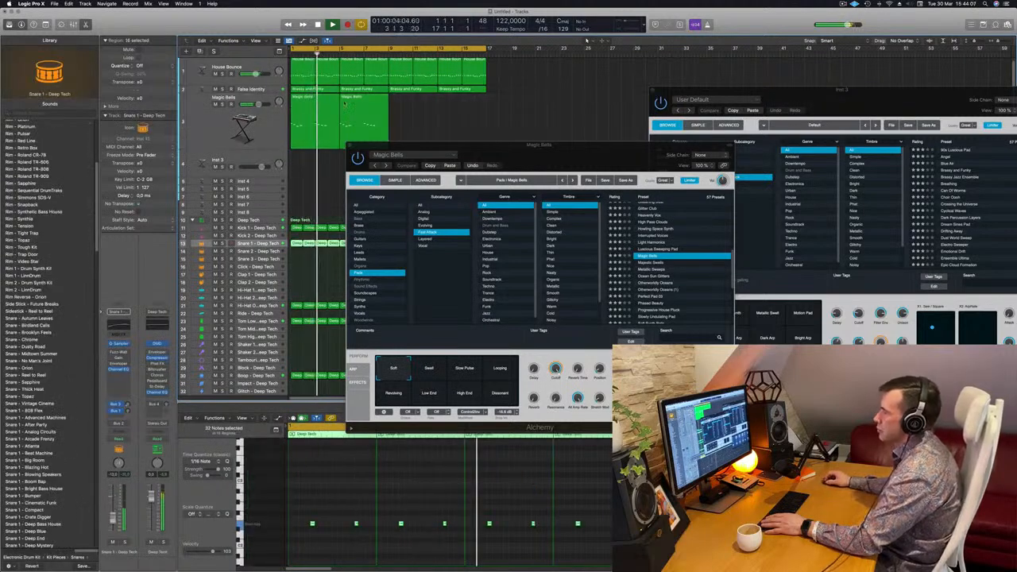
{"action": "left_click", "coordinate": [260, 118]}
{"action": "key", "text": "Return"}
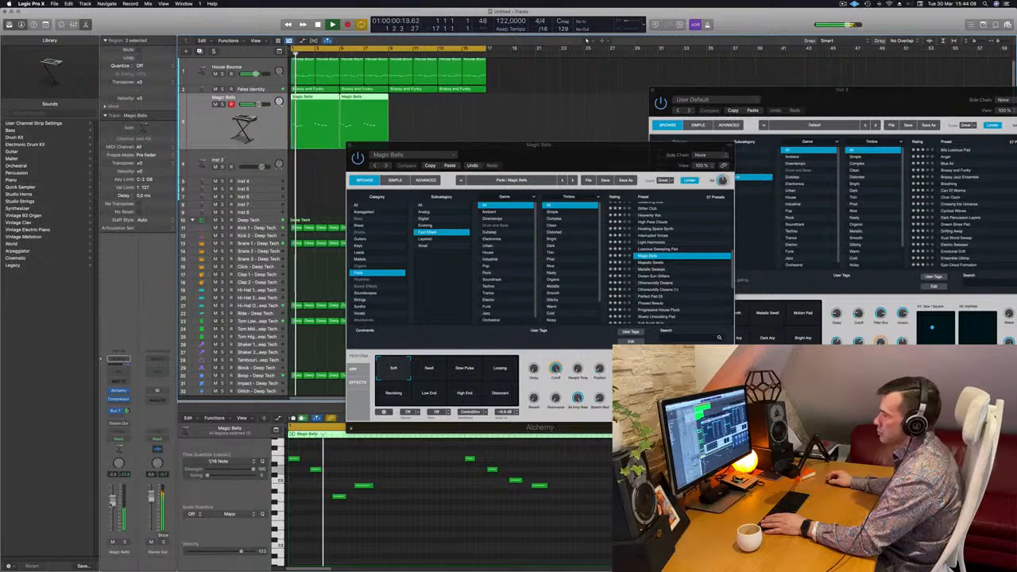
Audition Magic Bells' Swell, Slow Pulse, Looping, Revolving, Low End, High End and Dissonant variations on the melody, and return to Soft
{"action": "left_click", "coordinate": [429, 368]}
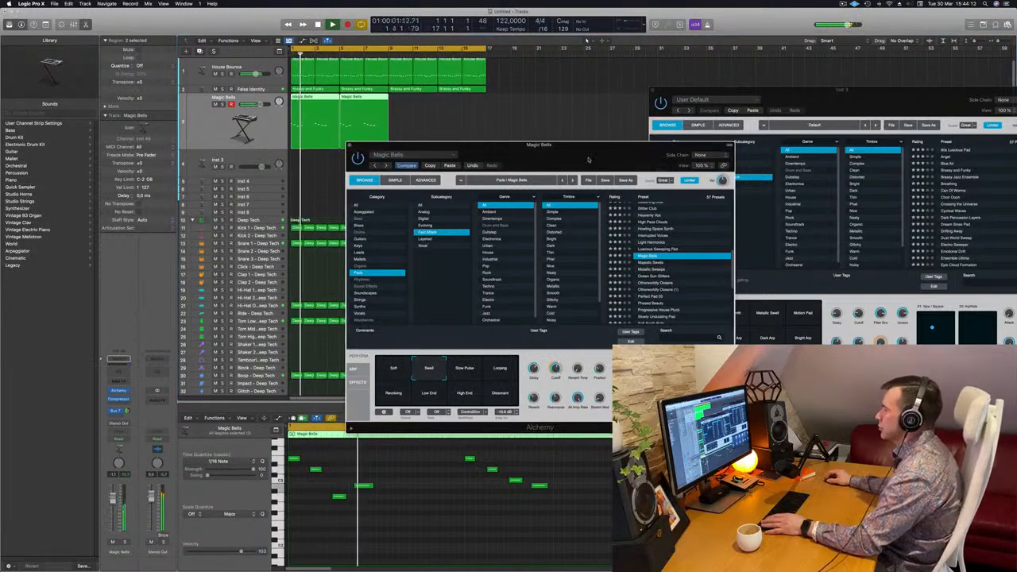
{"action": "left_click_drag", "start_coordinate": [585, 172], "coordinate": [580, 174]}
{"action": "left_click", "coordinate": [459, 372]}
{"action": "left_click", "coordinate": [499, 377]}
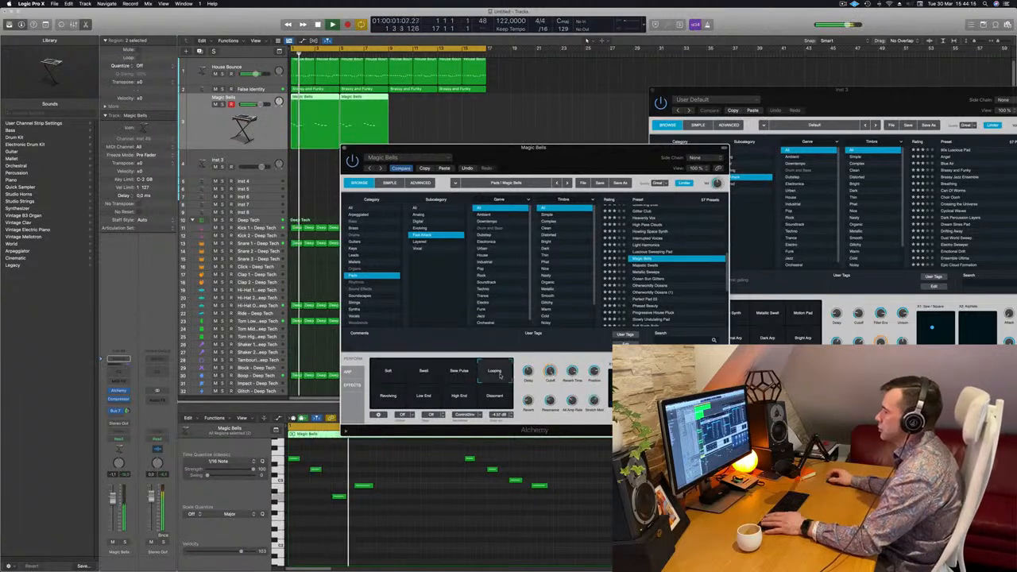
{"action": "left_click", "coordinate": [386, 398]}
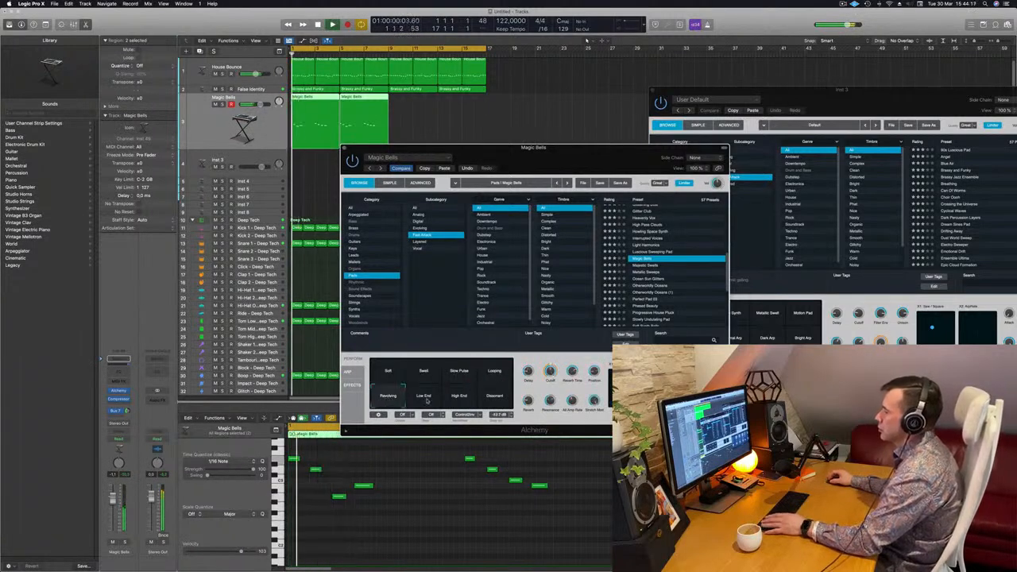
{"action": "left_click", "coordinate": [438, 397]}
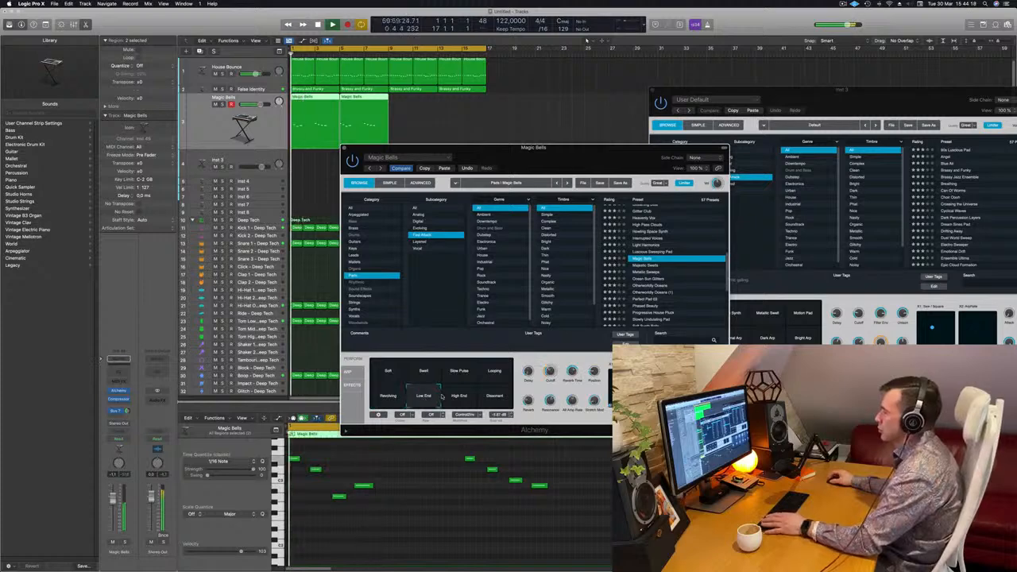
{"action": "left_click", "coordinate": [458, 395]}
{"action": "left_click", "coordinate": [490, 397]}
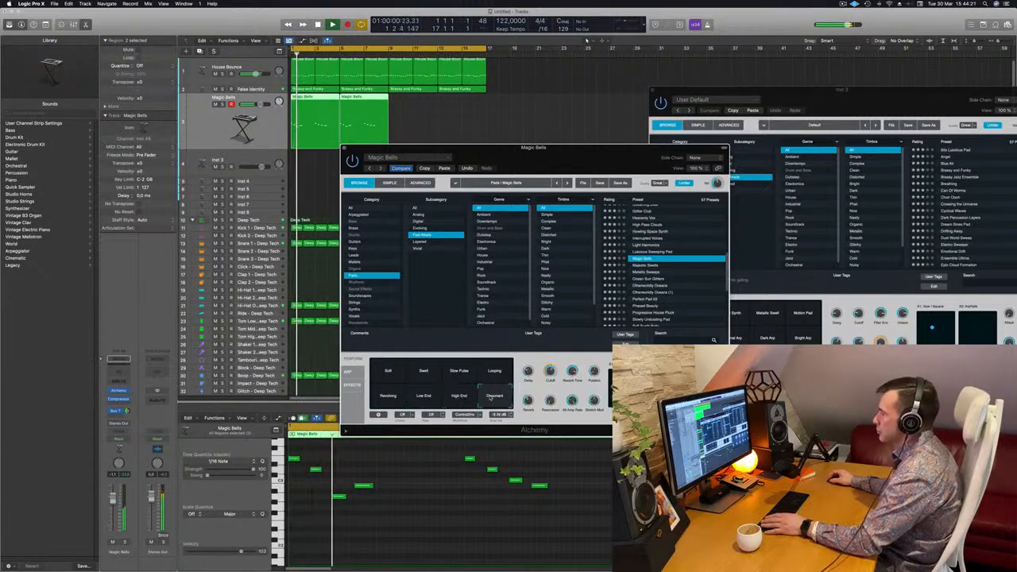
{"action": "left_click_drag", "start_coordinate": [586, 150], "coordinate": [616, 123]}
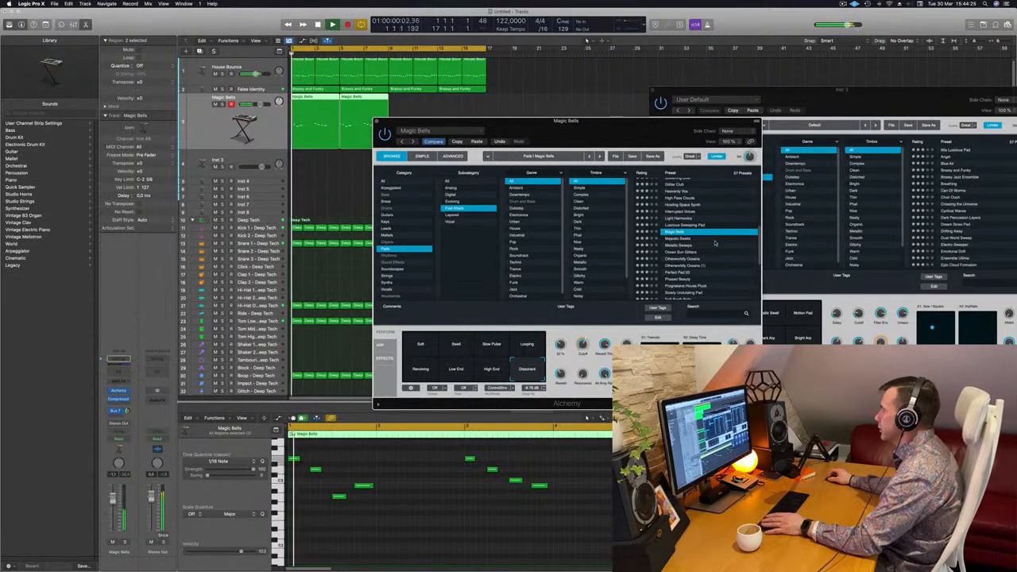
{"action": "left_click", "coordinate": [429, 344]}
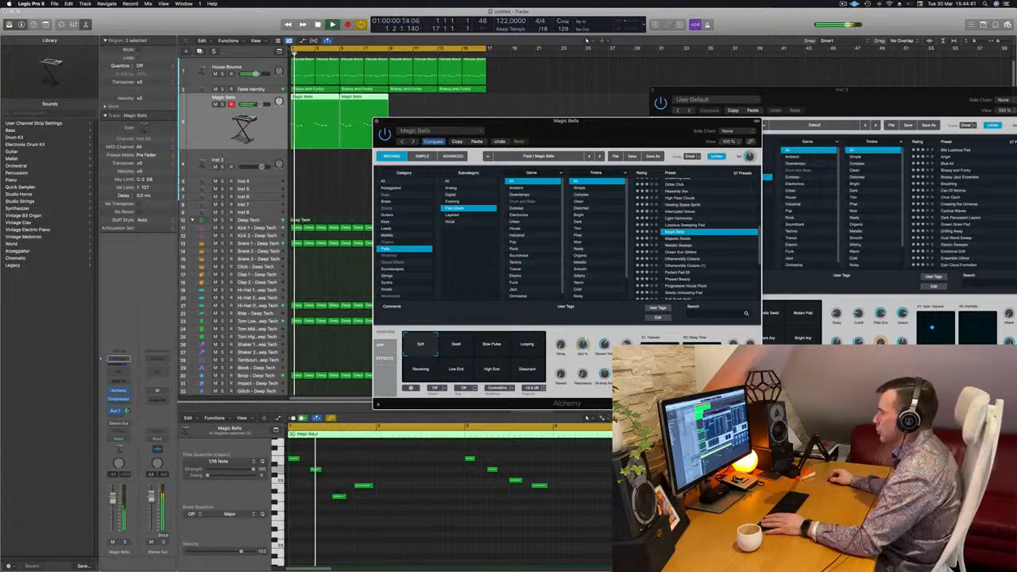
Audition the Majestic Swells, Metallic Sweeps, Ocean Sun Glitters and Otherworldly Oceans presets on the looping melody
{"action": "left_click_drag", "start_coordinate": [614, 125], "coordinate": [706, 102]}
{"action": "key", "text": "Down"}
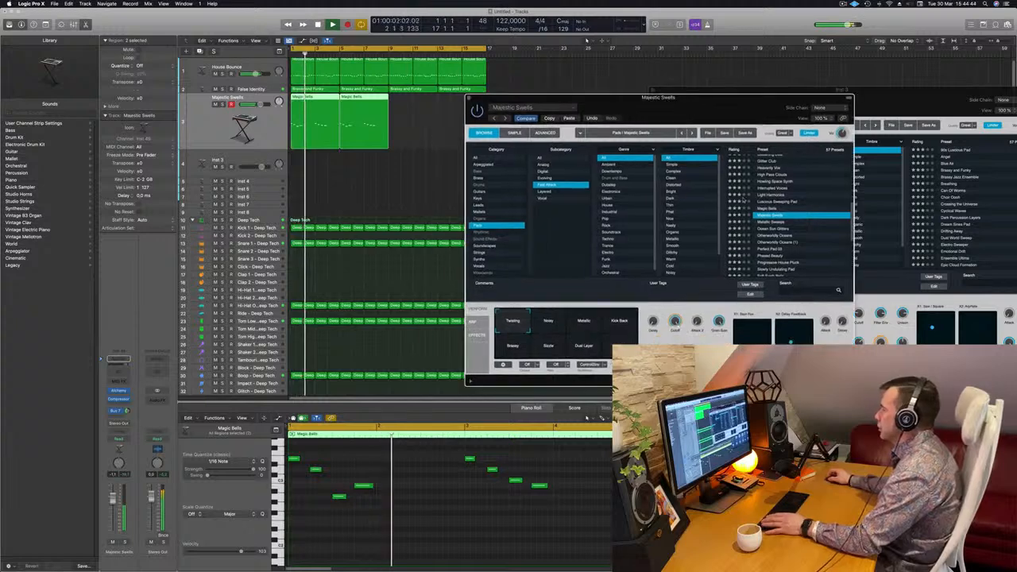
{"action": "left_click", "coordinate": [768, 223]}
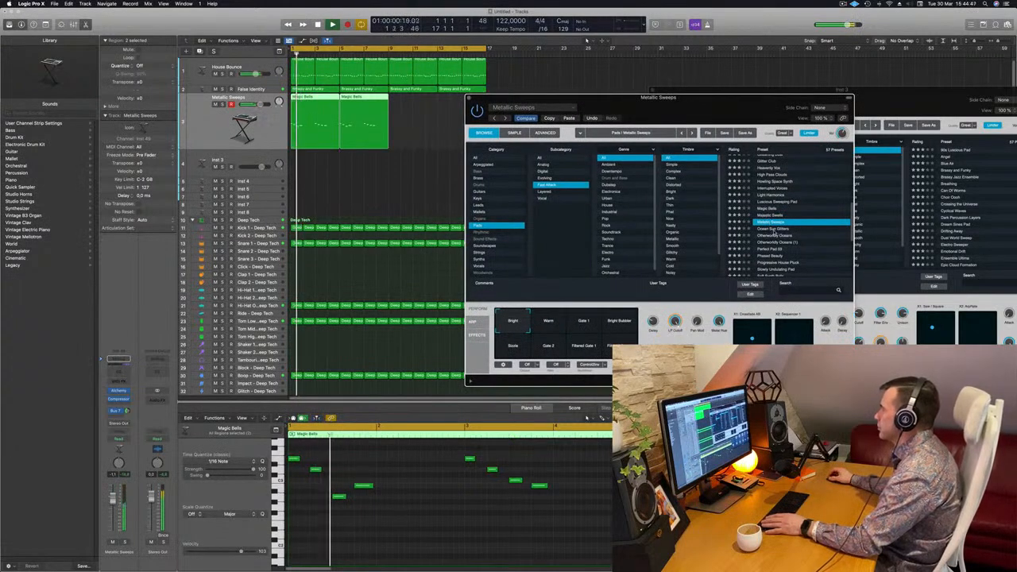
{"action": "left_click", "coordinate": [773, 230]}
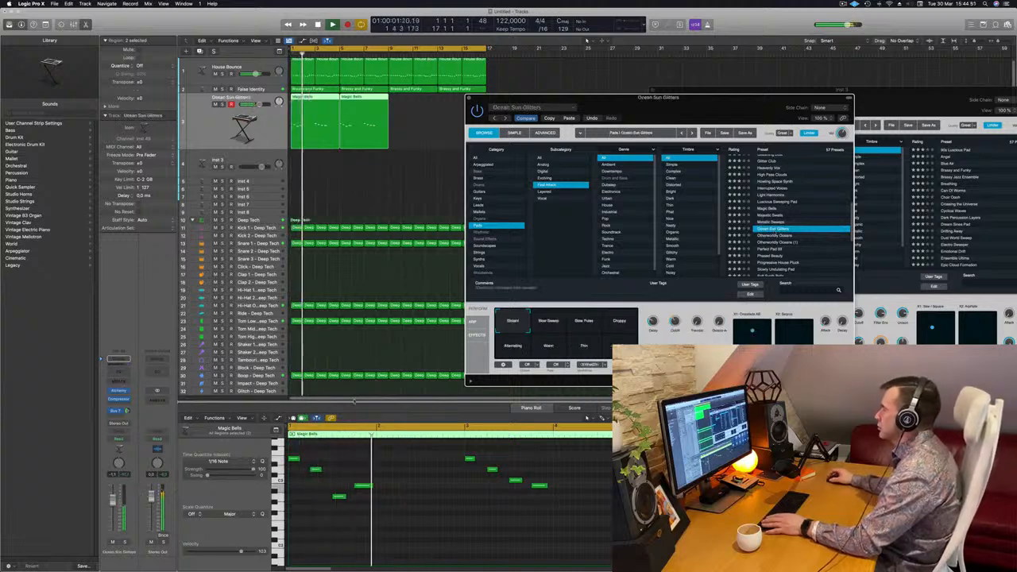
{"action": "left_click", "coordinate": [779, 236]}
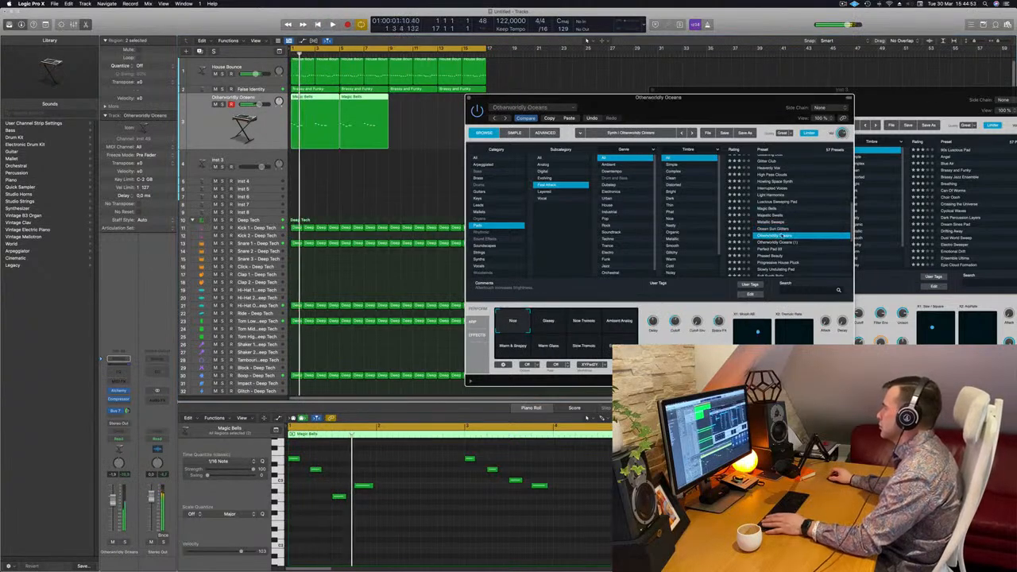
Load the Perfect Pad 03 preset on the melody track and lower the track's volume to about -6.7 dB
{"action": "scroll", "coordinate": [779, 237], "scroll_direction": "down", "scroll_amount": 2}
{"action": "left_click", "coordinate": [777, 235]}
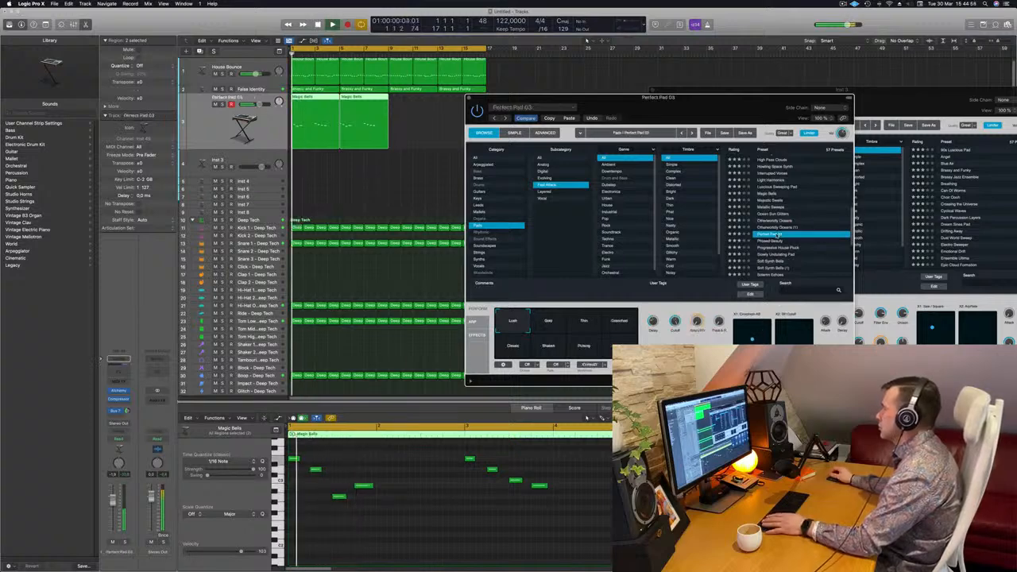
{"action": "left_click_drag", "start_coordinate": [674, 101], "coordinate": [714, 94]}
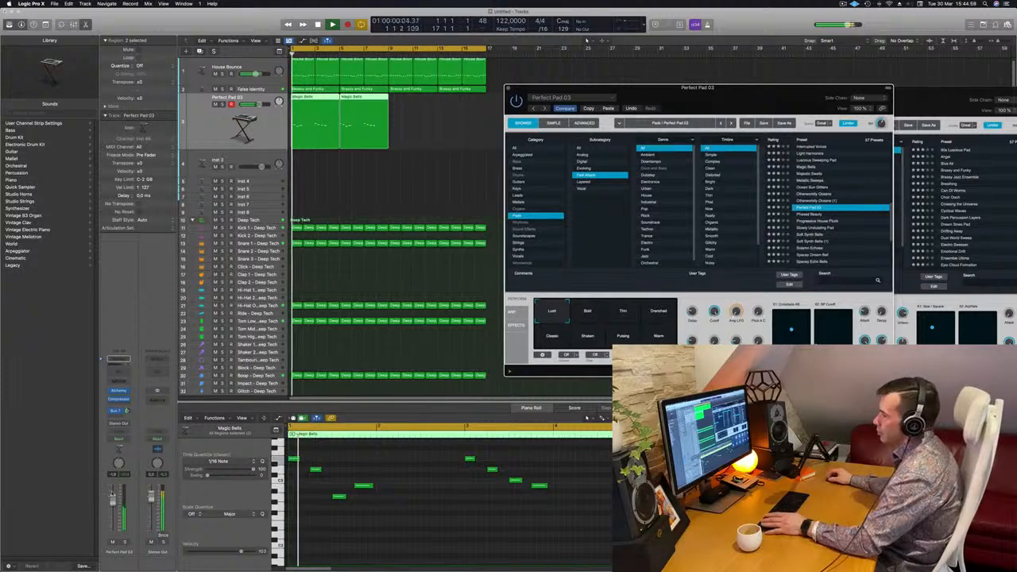
{"action": "left_click_drag", "start_coordinate": [113, 500], "coordinate": [113, 507]}
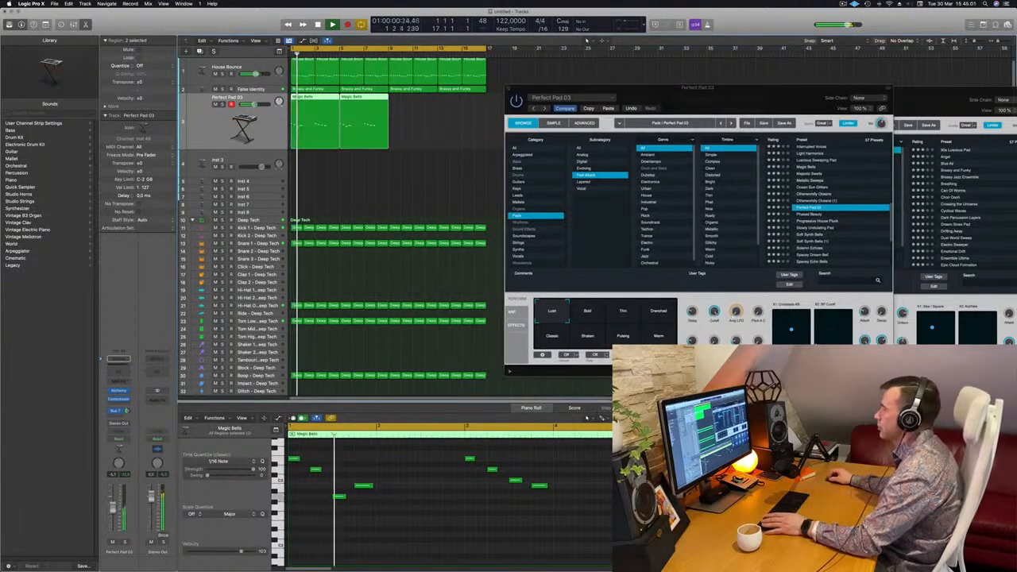
Copy the final note of the first Magic Bells region to a lower pitch just after it and play the result
{"action": "left_click_drag", "start_coordinate": [735, 103], "coordinate": [649, 205]}
{"action": "left_click_drag", "start_coordinate": [749, 156], "coordinate": [778, 142]}
{"action": "key", "text": "Return"}
{"action": "left_click", "coordinate": [538, 485]}
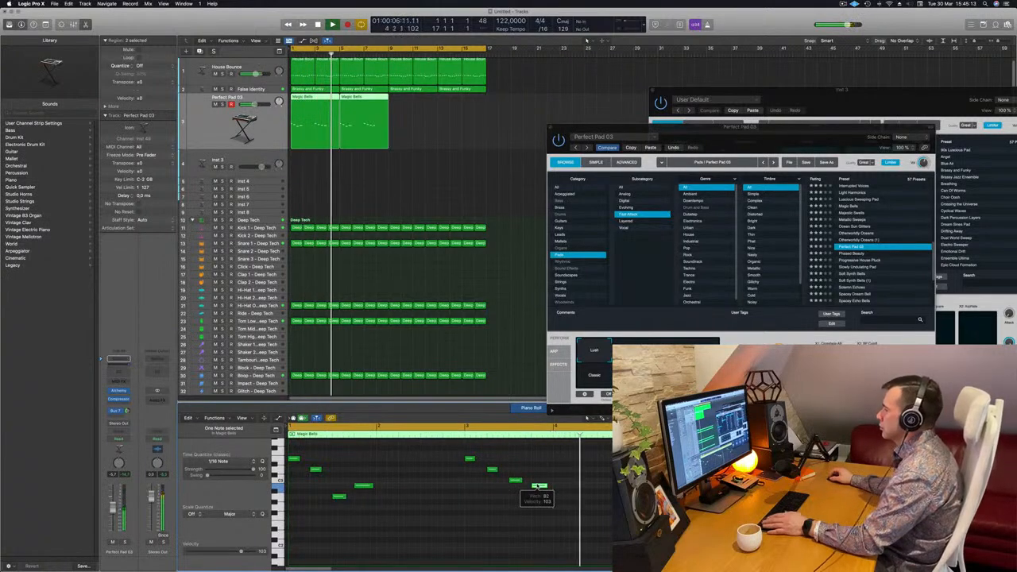
{"action": "left_click_drag", "start_coordinate": [538, 486], "coordinate": [561, 498]}
{"action": "scroll", "coordinate": [527, 484], "scroll_direction": "down", "scroll_amount": 3}
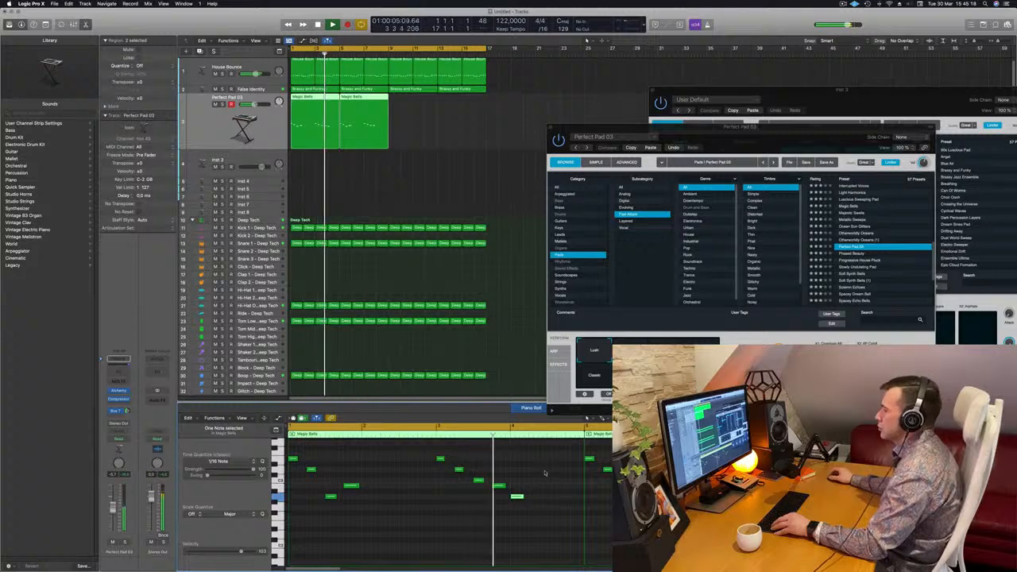
{"action": "scroll", "coordinate": [545, 474], "scroll_direction": "down", "scroll_amount": 1}
{"action": "key", "text": "Return"}
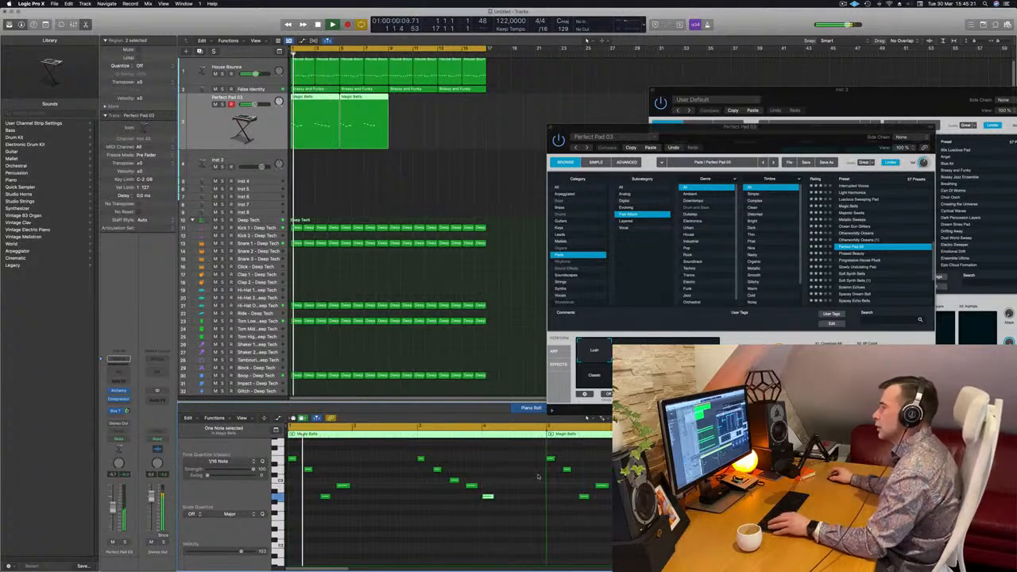
Delete the second Magic Bells region at bar 5 and play the remaining one from the start
{"action": "left_click", "coordinate": [371, 119]}
{"action": "key", "text": "Delete"}
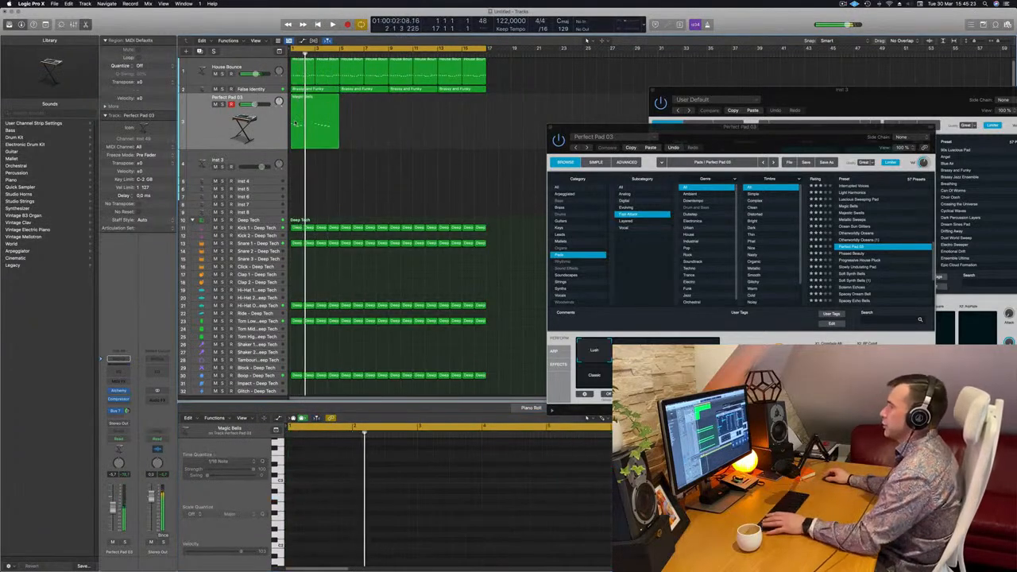
{"action": "key", "text": "Return"}
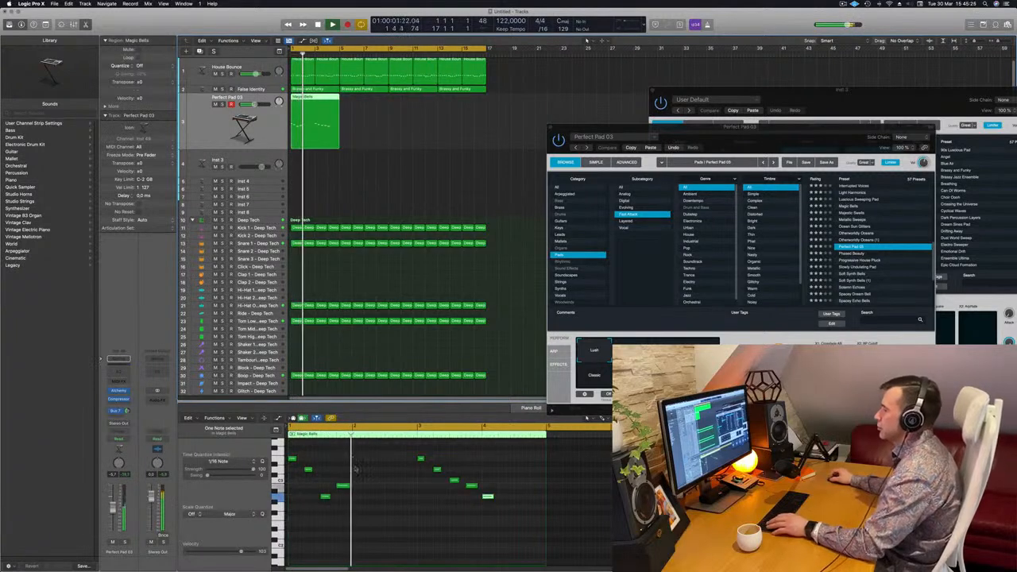
Try an extra copy of the low third note later in the melody, listen to it, and remove it
{"action": "left_click", "coordinate": [325, 497]}
{"action": "key", "text": "Return"}
{"action": "left_click_drag", "start_coordinate": [325, 497], "coordinate": [365, 496]}
{"action": "key", "text": "space"}
{"action": "key", "text": "space"}
{"action": "scroll", "coordinate": [384, 485], "scroll_direction": "right", "scroll_amount": 2}
{"action": "scroll", "coordinate": [384, 486], "scroll_direction": "left", "scroll_amount": 1}
{"action": "key", "text": "Return"}
{"action": "key", "text": "space"}
{"action": "scroll", "coordinate": [362, 495], "scroll_direction": "down", "scroll_amount": 1}
{"action": "scroll", "coordinate": [362, 503], "scroll_direction": "right", "scroll_amount": 3}
{"action": "scroll", "coordinate": [362, 507], "scroll_direction": "right", "scroll_amount": 1}
{"action": "scroll", "coordinate": [357, 499], "scroll_direction": "left", "scroll_amount": 3}
{"action": "key", "text": "Return"}
{"action": "key", "text": "Return"}
{"action": "key", "text": "Delete"}
Switch the Perfect Pad 03 sound to its Classic variation during playback
{"action": "left_click_drag", "start_coordinate": [747, 148], "coordinate": [698, 165]}
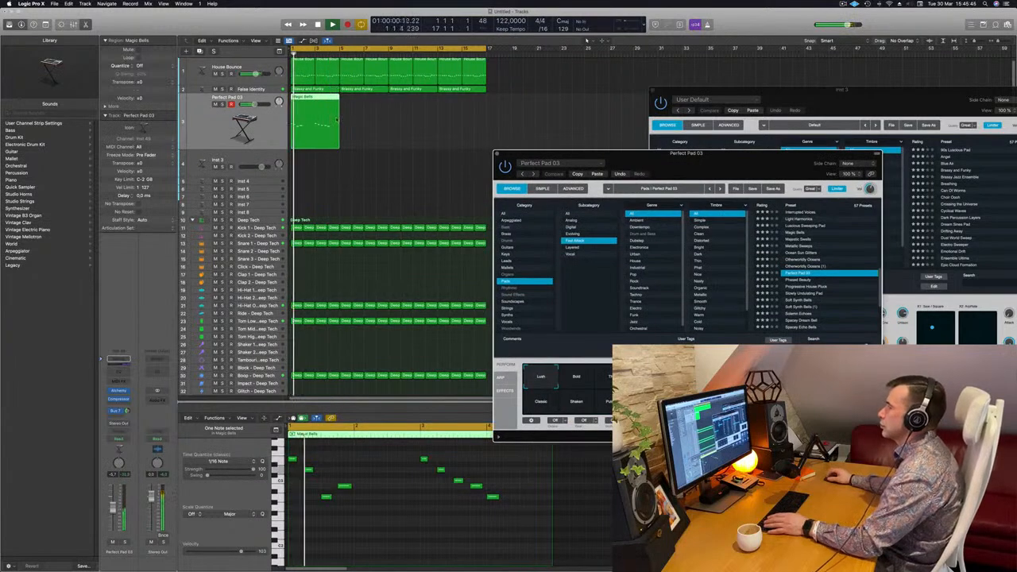
{"action": "left_click", "coordinate": [339, 143]}
{"action": "left_click", "coordinate": [584, 387]}
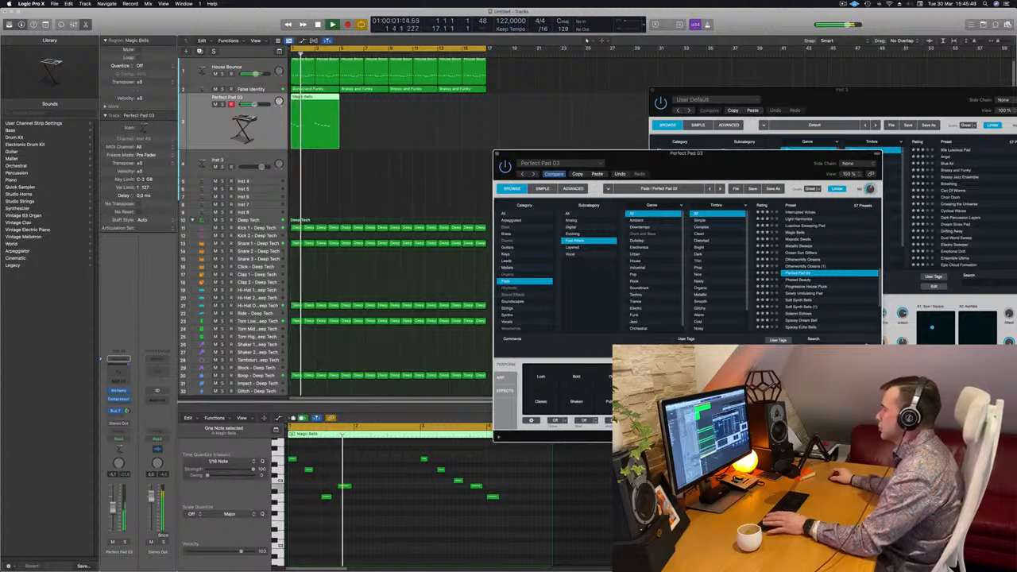
{"action": "left_click", "coordinate": [540, 402]}
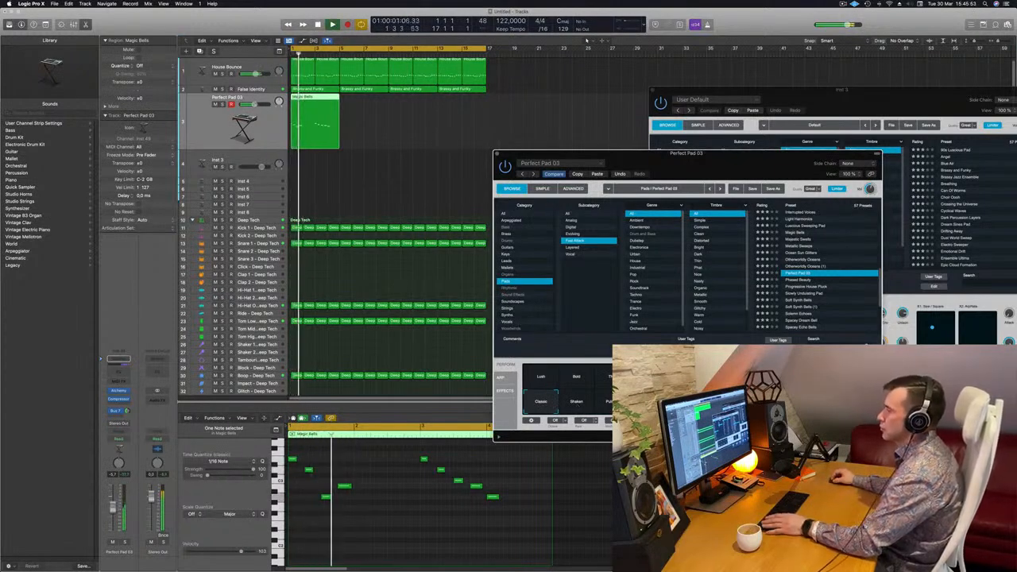
Add a Channel EQ to the Perfect Pad 03 track with a low cut at 350 Hz
{"action": "left_click", "coordinate": [119, 371]}
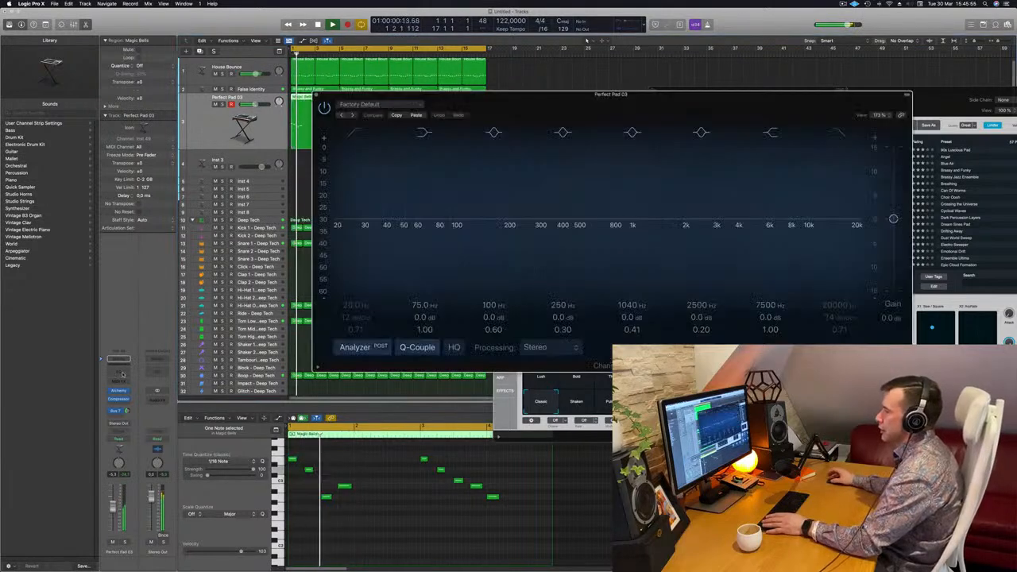
{"action": "key", "text": "space"}
{"action": "left_click", "coordinate": [355, 132]}
{"action": "left_click_drag", "start_coordinate": [412, 180], "coordinate": [592, 156]}
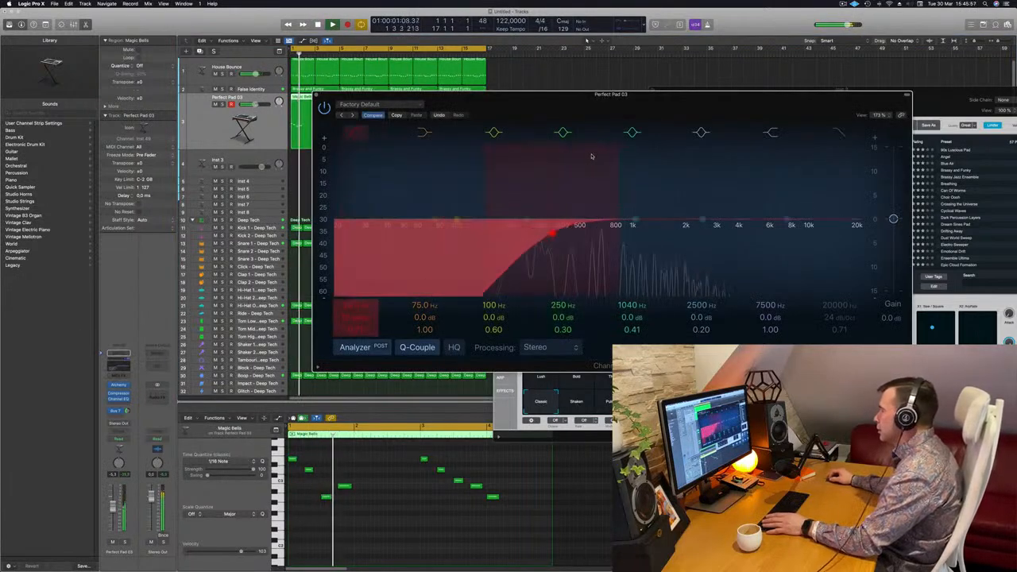
{"action": "key", "text": "space"}
{"action": "key", "text": "space"}
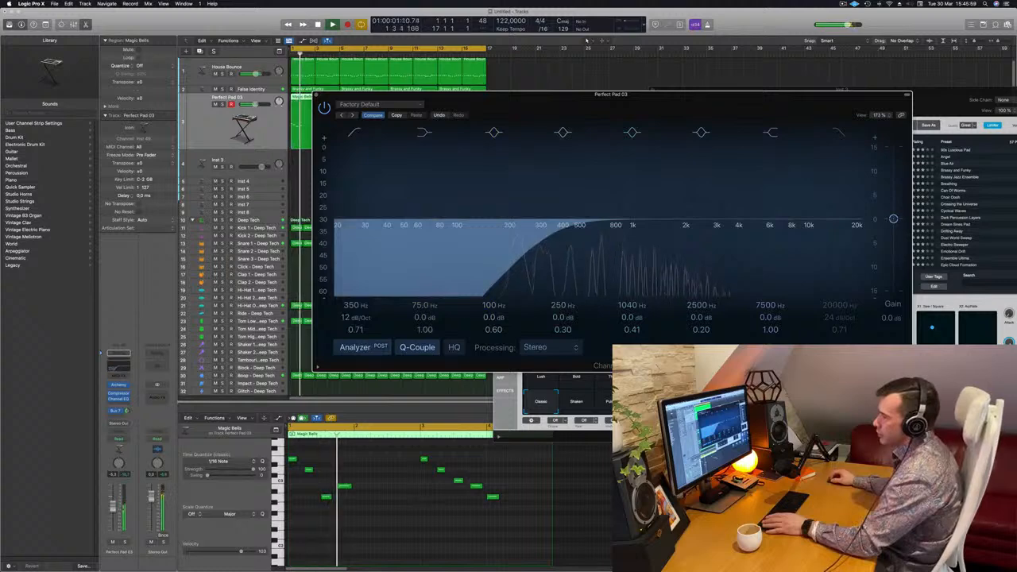
Adjust the Perfect Pad 03 track's Bus 7 send level during playback and close the Channel EQ
{"action": "mouse_move", "coordinate": [127, 411]}
{"action": "left_mouse_down"}
{"action": "mouse_move", "coordinate": [130, 377]}
{"action": "mouse_move", "coordinate": [130, 420]}
{"action": "left_mouse_up"}
{"action": "key", "text": "space"}
{"action": "key", "text": "space"}
{"action": "key", "text": "space"}
{"action": "key", "text": "space"}
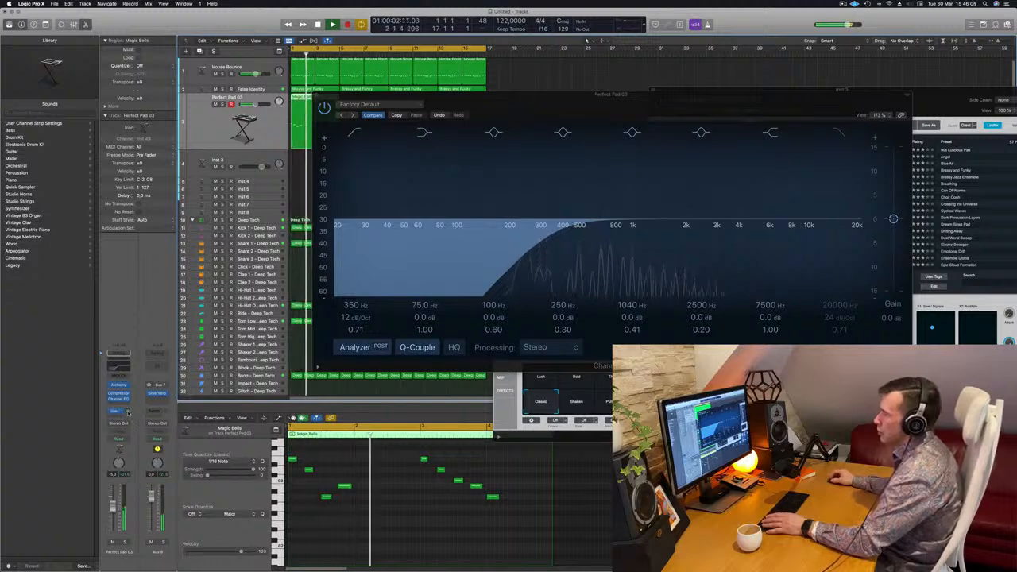
{"action": "left_click_drag", "start_coordinate": [480, 95], "coordinate": [586, 114]}
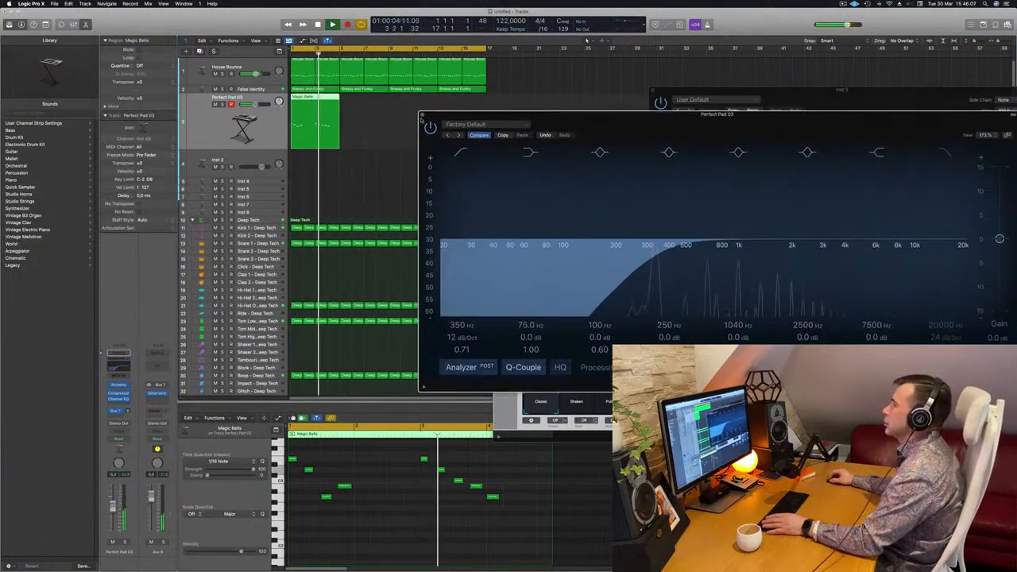
{"action": "left_click", "coordinate": [422, 116]}
Copy the Magic Bells region to bar 5 and play the melody from the start
{"action": "left_click_drag", "start_coordinate": [318, 101], "coordinate": [367, 102]}
{"action": "key", "text": "Return"}
{"action": "key", "text": "space"}
{"action": "key", "text": "space"}
Try the first region's melody without its last low note and with that note slightly later, and undo the changes
{"action": "left_click", "coordinate": [493, 497]}
{"action": "key", "text": "BackSpace"}
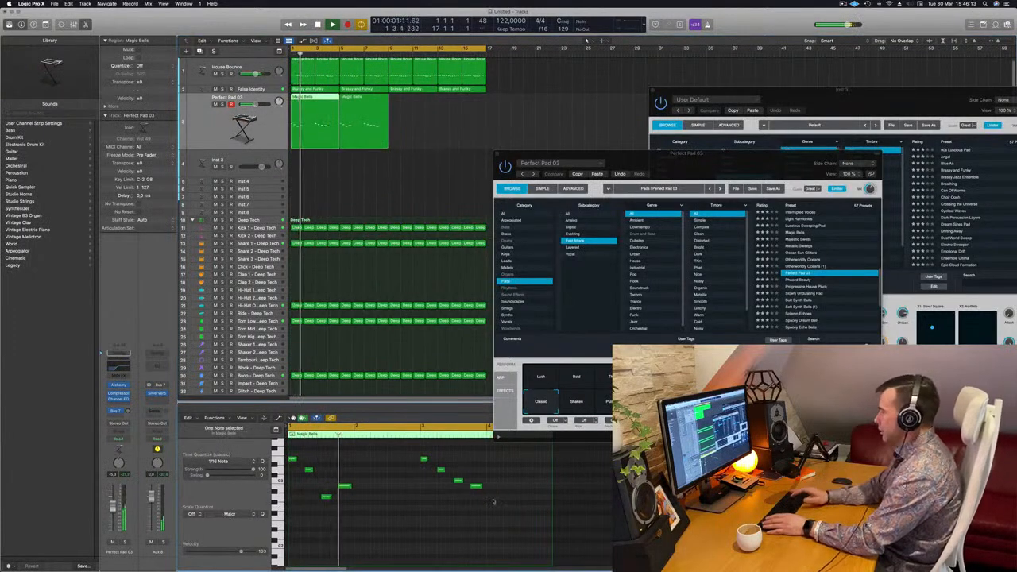
{"action": "left_click_drag", "start_coordinate": [697, 164], "coordinate": [745, 148]}
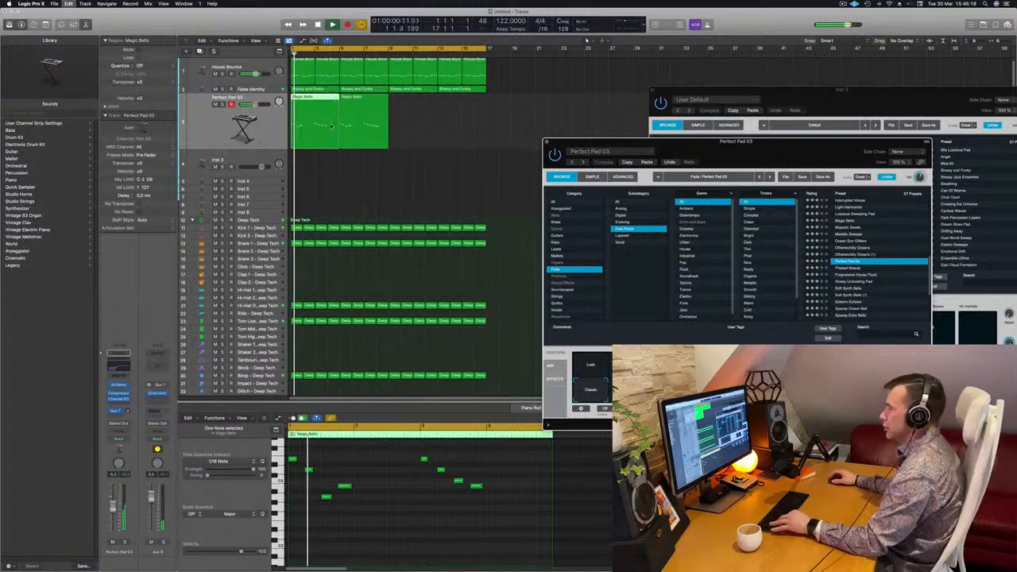
{"action": "left_click", "coordinate": [379, 119]}
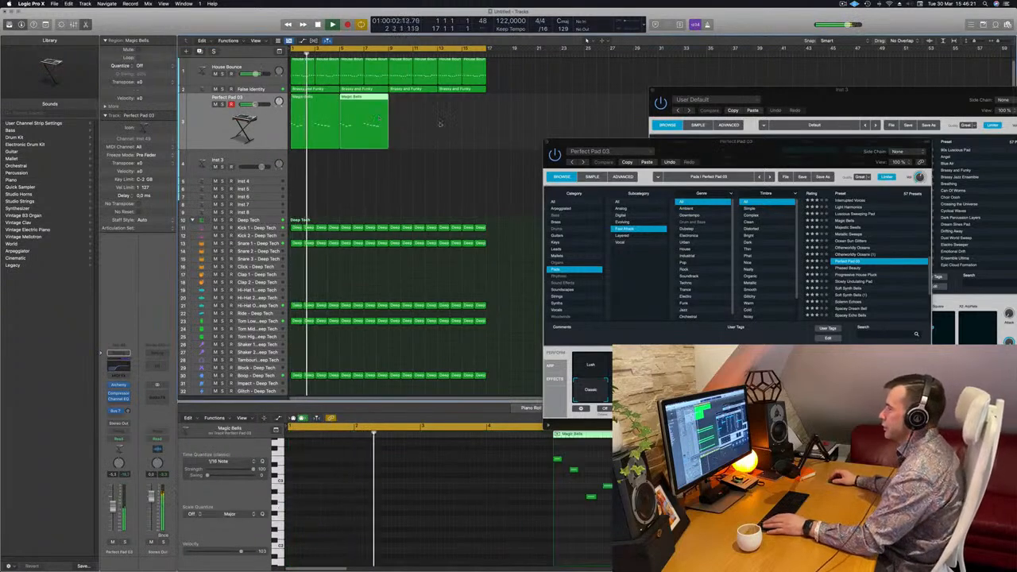
{"action": "left_click_drag", "start_coordinate": [727, 146], "coordinate": [692, 149]}
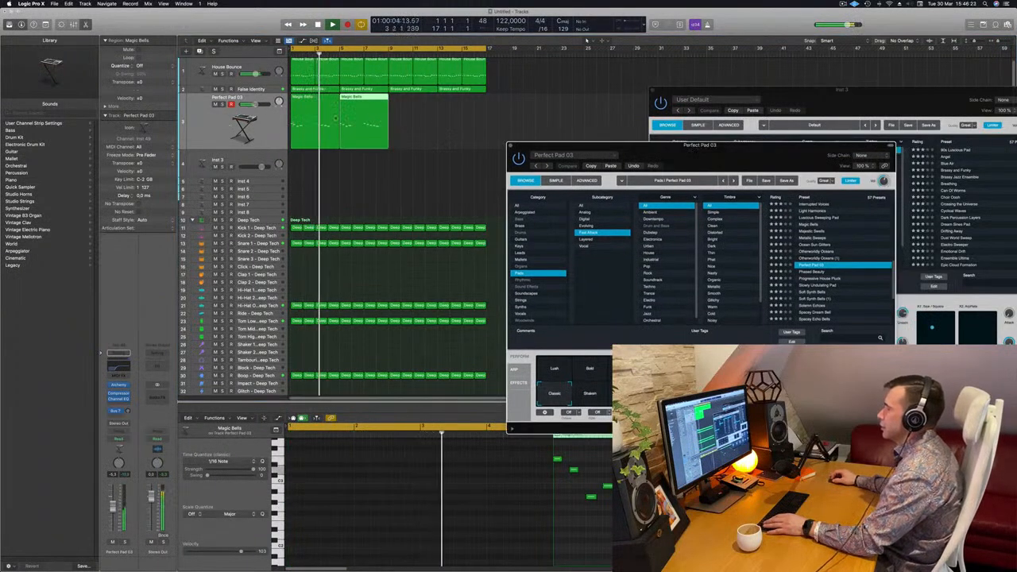
{"action": "left_click", "coordinate": [317, 125]}
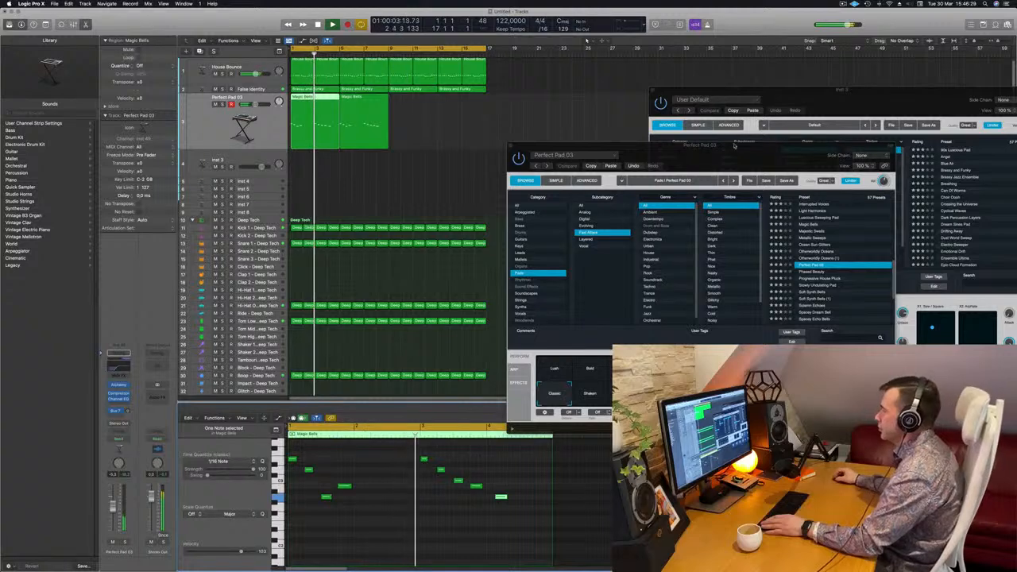
{"action": "left_click_drag", "start_coordinate": [734, 150], "coordinate": [748, 141]}
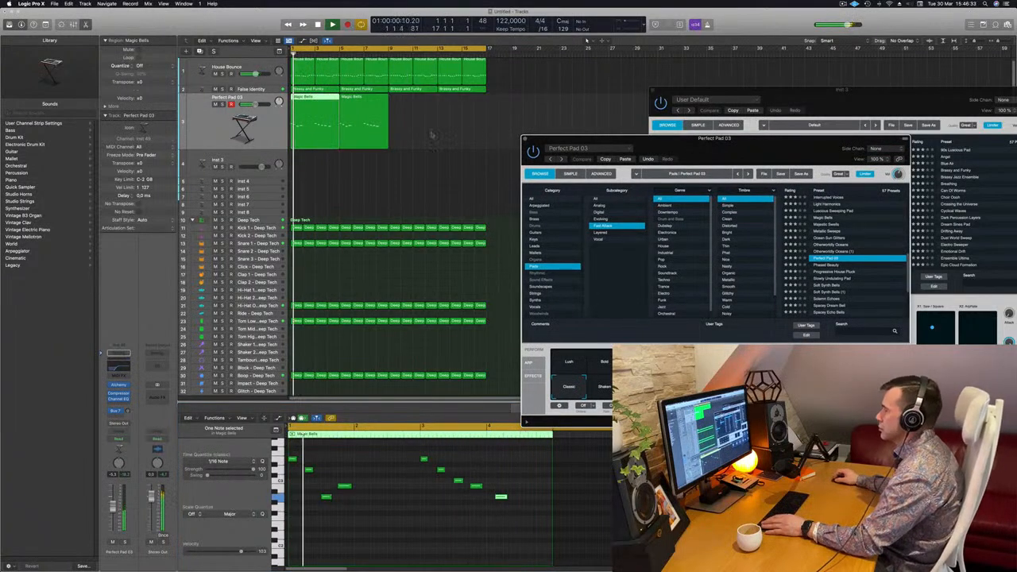
{"action": "key", "text": "Return"}
{"action": "key", "text": "super+z"}
Duplicate the two Magic Bells regions from bar 9 so the melody fills all 16 bars
{"action": "left_click_drag", "start_coordinate": [638, 147], "coordinate": [723, 141]}
{"action": "key", "text": "Return"}
{"action": "left_click_drag", "start_coordinate": [447, 130], "coordinate": [413, 109]}
{"action": "scroll", "coordinate": [412, 184], "scroll_direction": "down", "scroll_amount": 5}
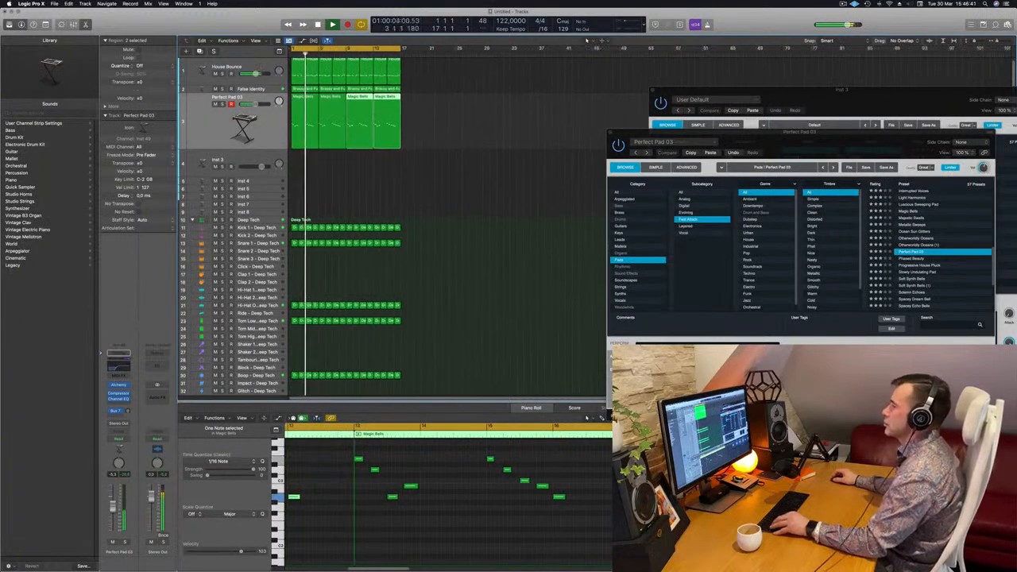
{"action": "scroll", "coordinate": [419, 178], "scroll_direction": "up", "scroll_amount": 3}
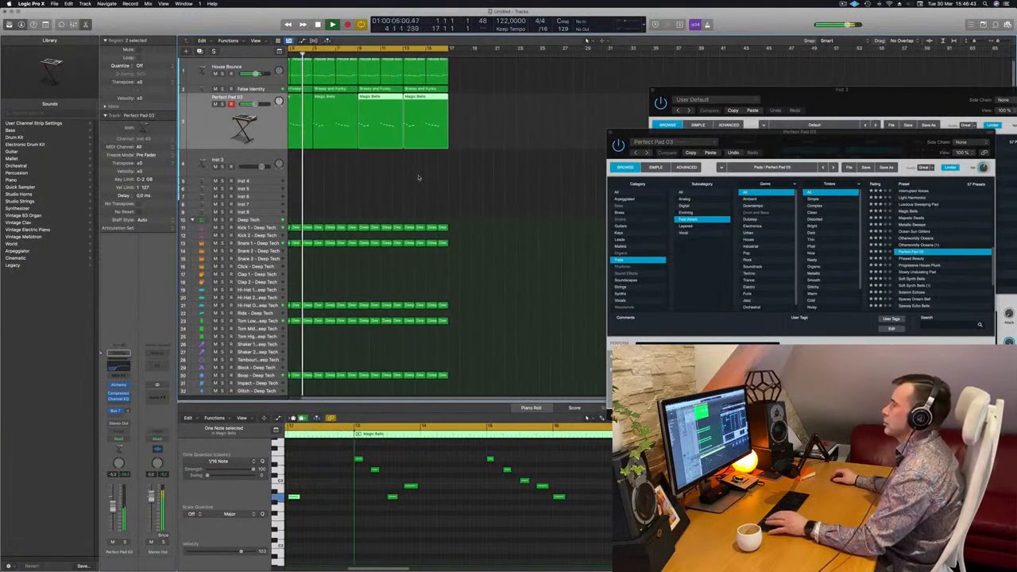
{"action": "scroll", "coordinate": [418, 177], "scroll_direction": "up", "scroll_amount": 2}
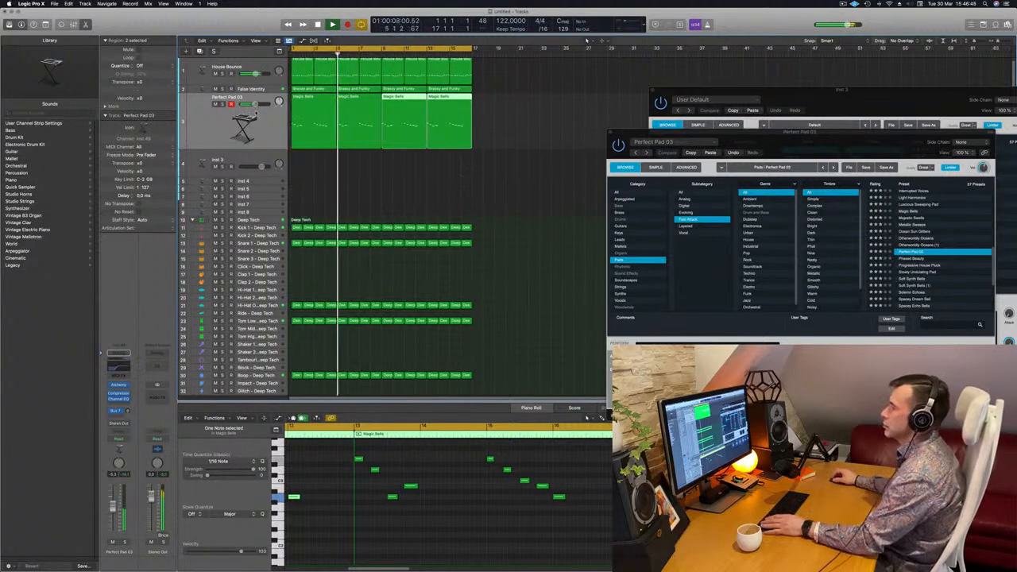
Audition the Shaken and Pulsing variations of Perfect Pad 03 and select Warm
{"action": "left_click", "coordinate": [771, 139]}
{"action": "key", "text": "Return"}
{"action": "left_click_drag", "start_coordinate": [772, 138], "coordinate": [534, 149]}
{"action": "left_click", "coordinate": [463, 394]}
{"action": "left_click", "coordinate": [503, 396]}
{"action": "left_click", "coordinate": [524, 396]}
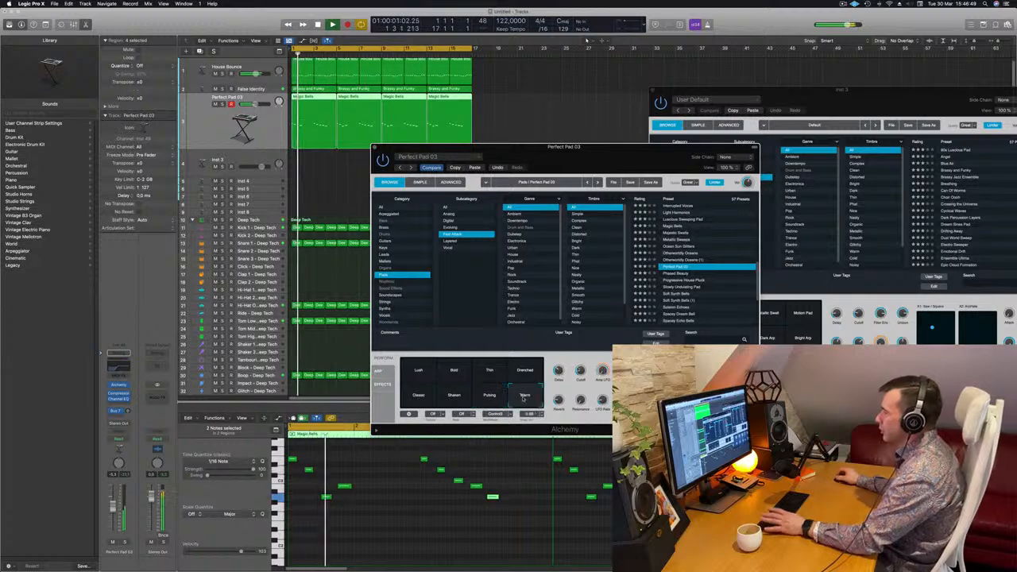
Raise the Perfect Pad 03 track's volume and listen to the Warm variation from the start
{"action": "left_click_drag", "start_coordinate": [113, 507], "coordinate": [119, 502]}
{"action": "key", "text": "Return"}
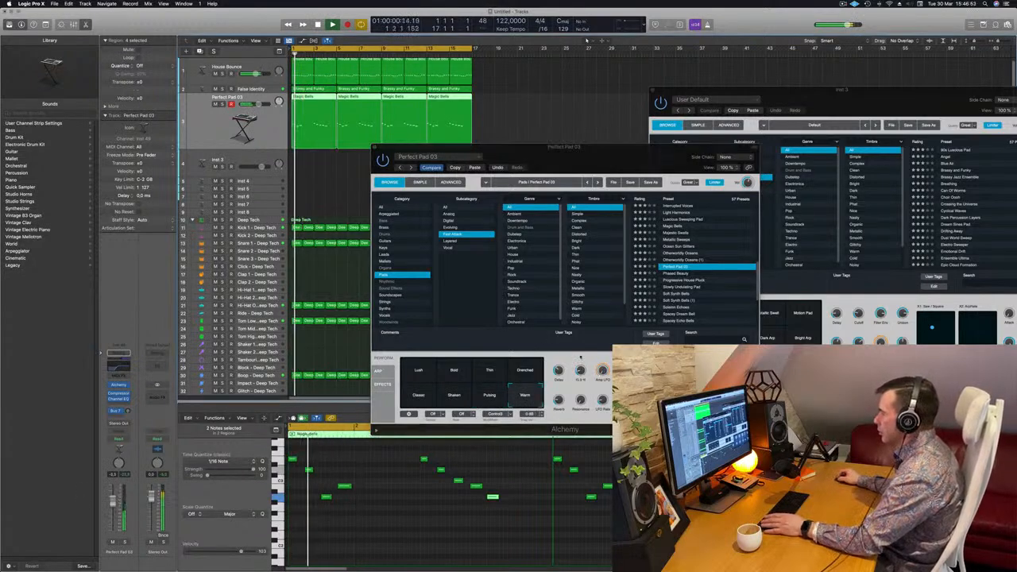
{"action": "left_click", "coordinate": [580, 360]}
{"action": "left_click_drag", "start_coordinate": [572, 173], "coordinate": [583, 144]}
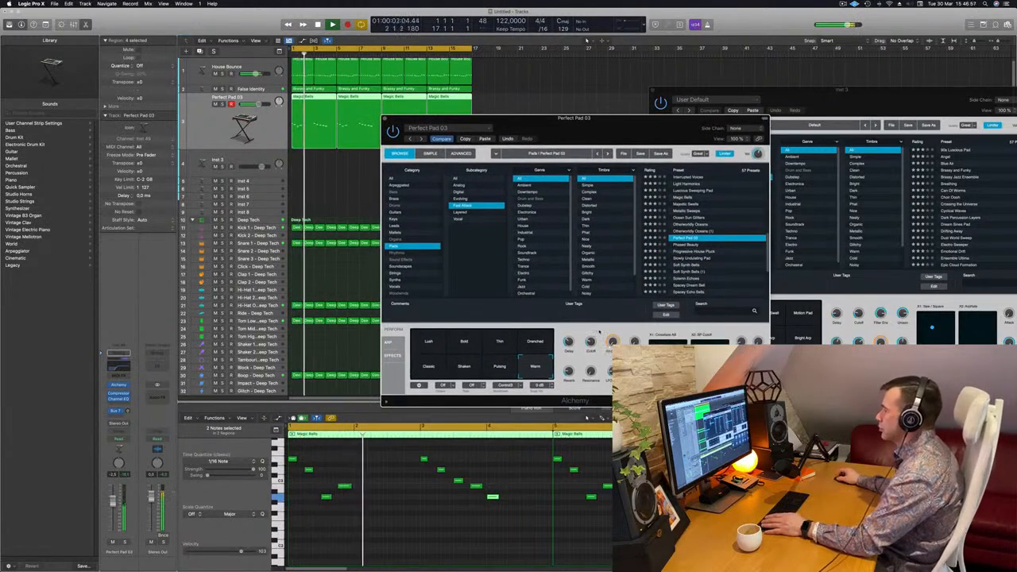
{"action": "key", "text": "space"}
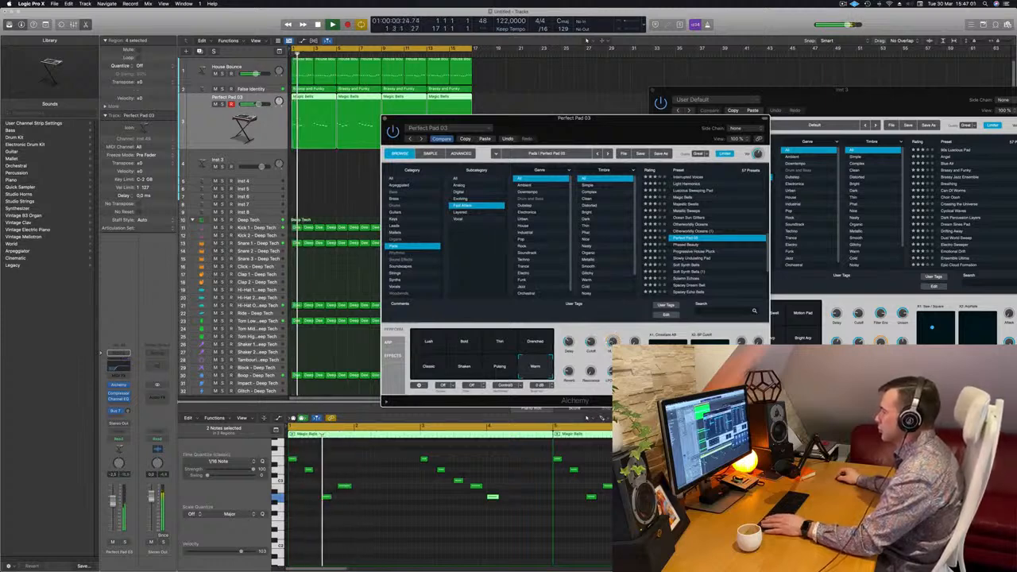
{"action": "key", "text": "space"}
{"action": "key", "text": "space"}
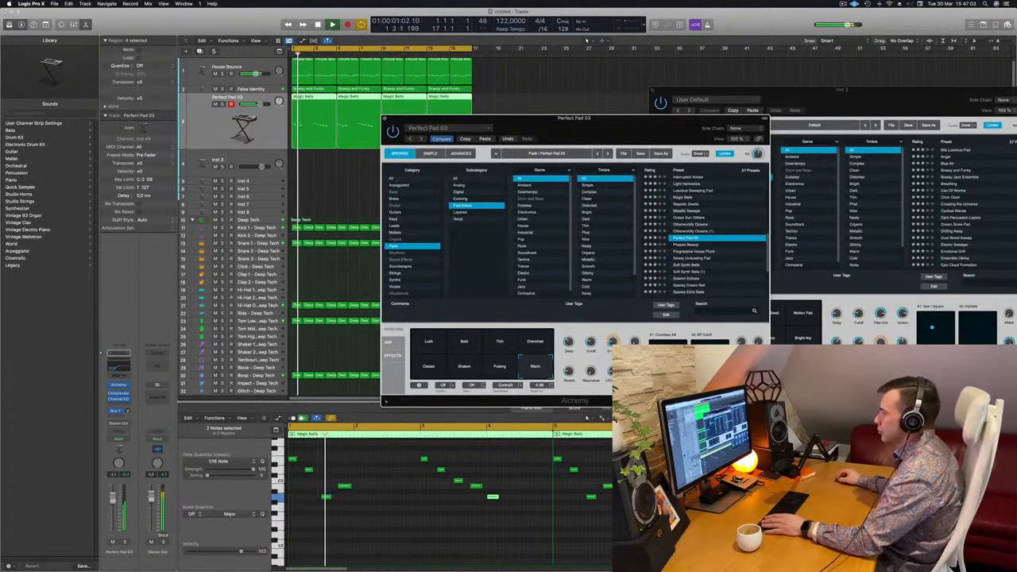
Mute the False Identity track while the loop plays
{"action": "left_click", "coordinate": [210, 95]}
{"action": "key", "text": "space"}
{"action": "key", "text": "space"}
{"action": "left_click", "coordinate": [215, 89]}
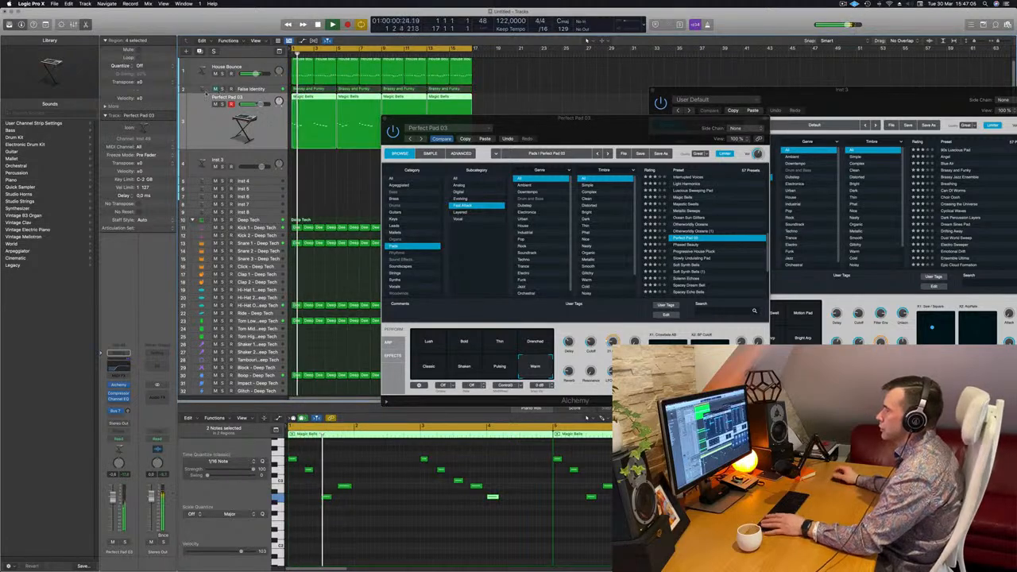
Raise the Perfect Pad 03 track's Bus 7 send level while the melody plays from the start
{"action": "left_click_drag", "start_coordinate": [563, 131], "coordinate": [621, 125]}
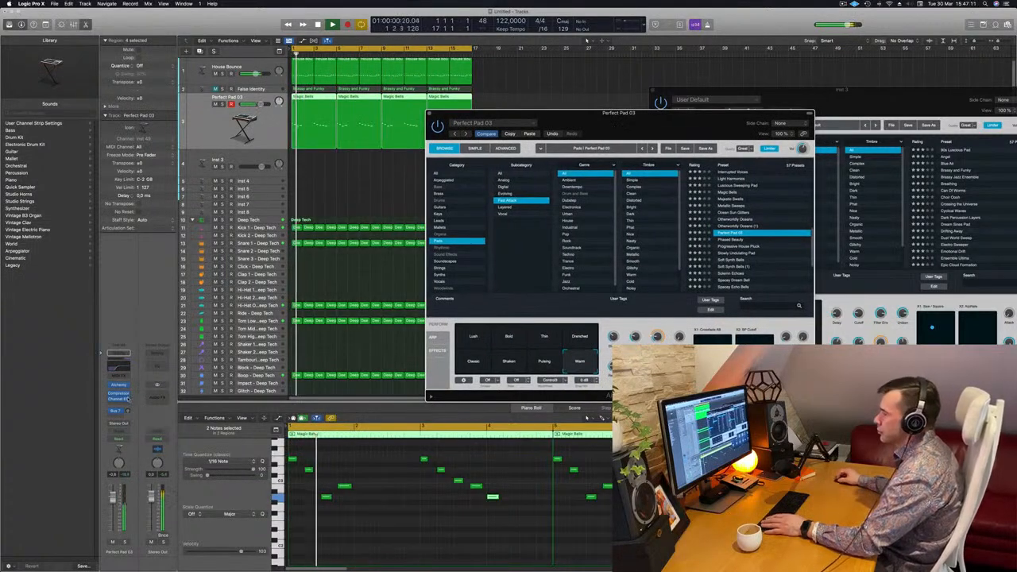
{"action": "key", "text": "Return"}
{"action": "left_click_drag", "start_coordinate": [127, 411], "coordinate": [130, 374]}
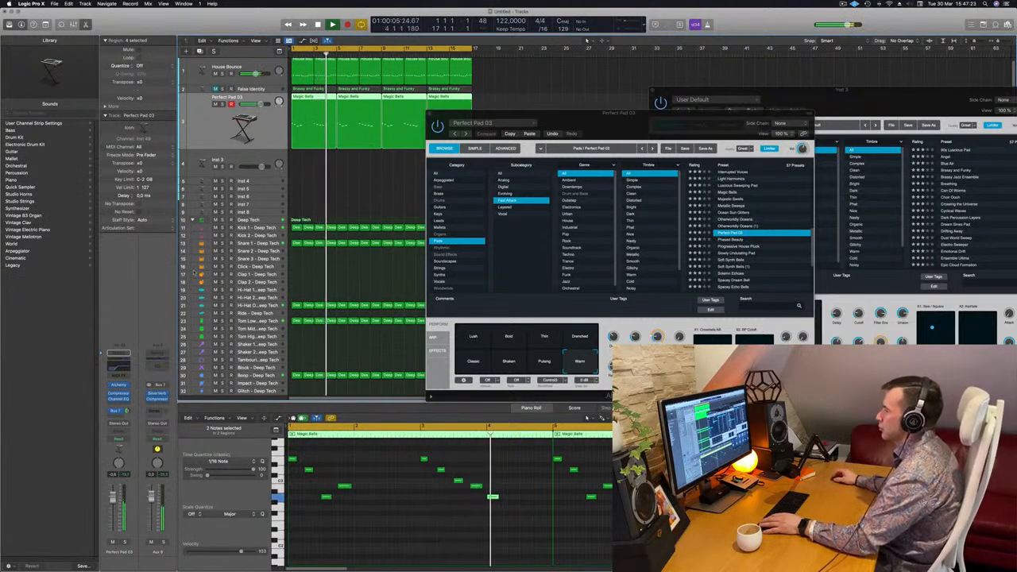
Listen to the Warm pad melody with the drums and bass from the start and glance at the Alchemy preset list
{"action": "left_click", "coordinate": [591, 149]}
{"action": "left_click_drag", "start_coordinate": [613, 121], "coordinate": [673, 117]}
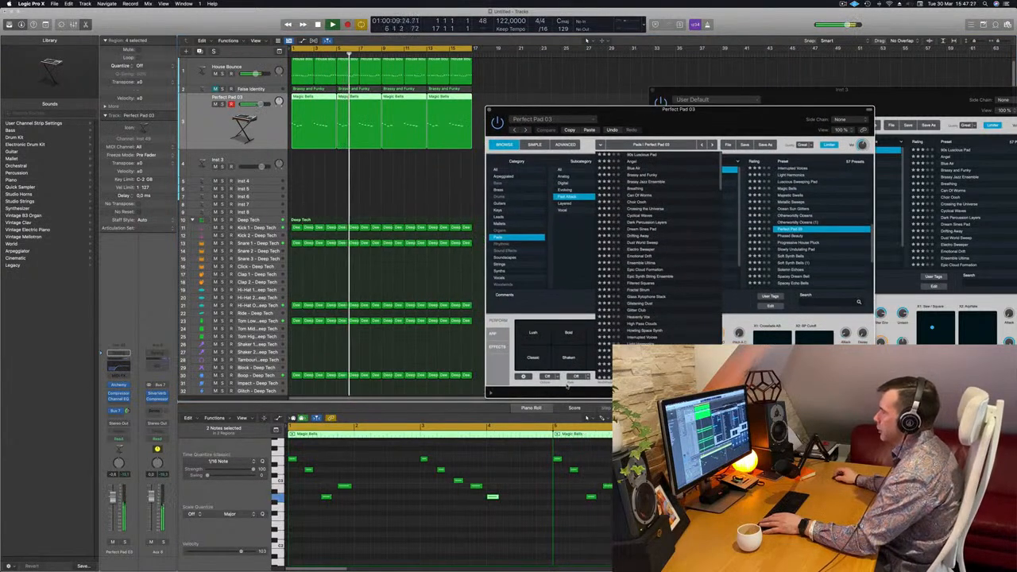
{"action": "left_click", "coordinate": [602, 145]}
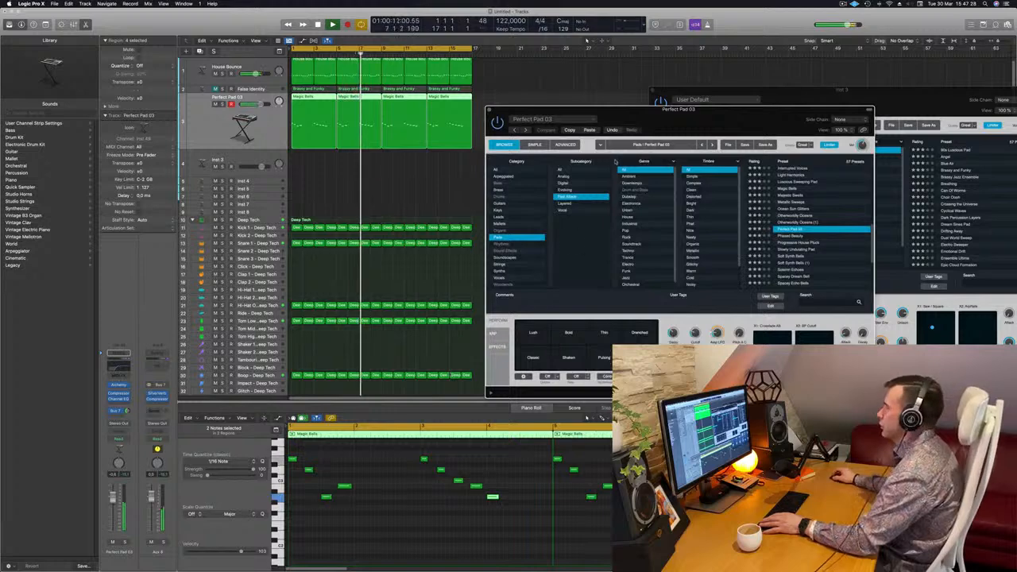
{"action": "left_click_drag", "start_coordinate": [735, 117], "coordinate": [662, 148]}
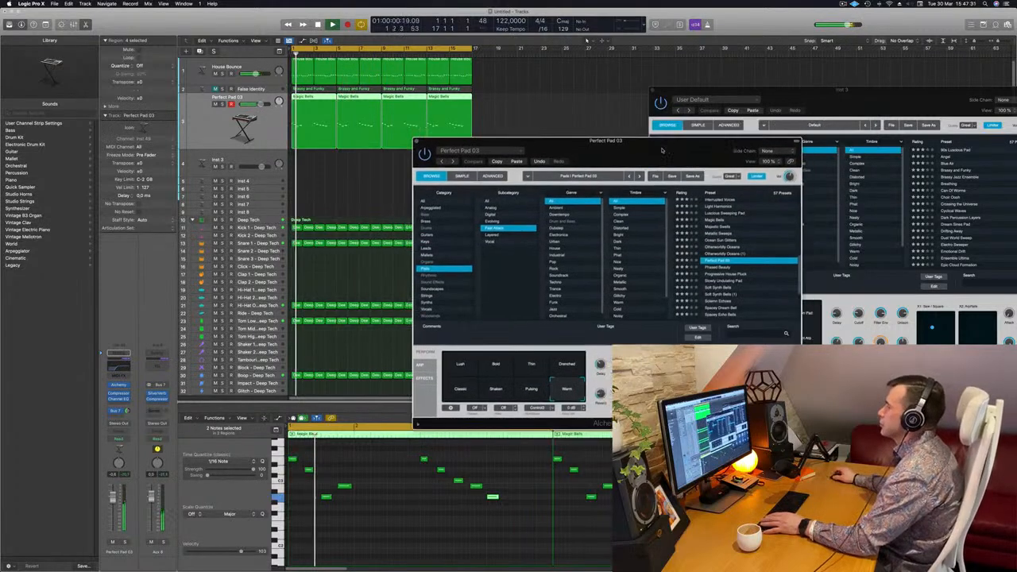
{"action": "key", "text": "Return"}
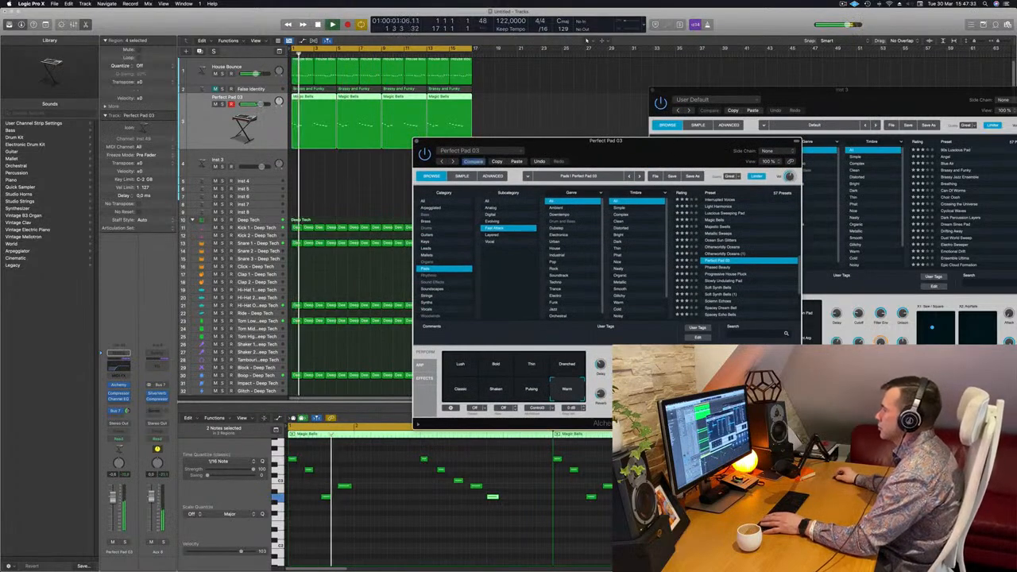
{"action": "key", "text": "Return"}
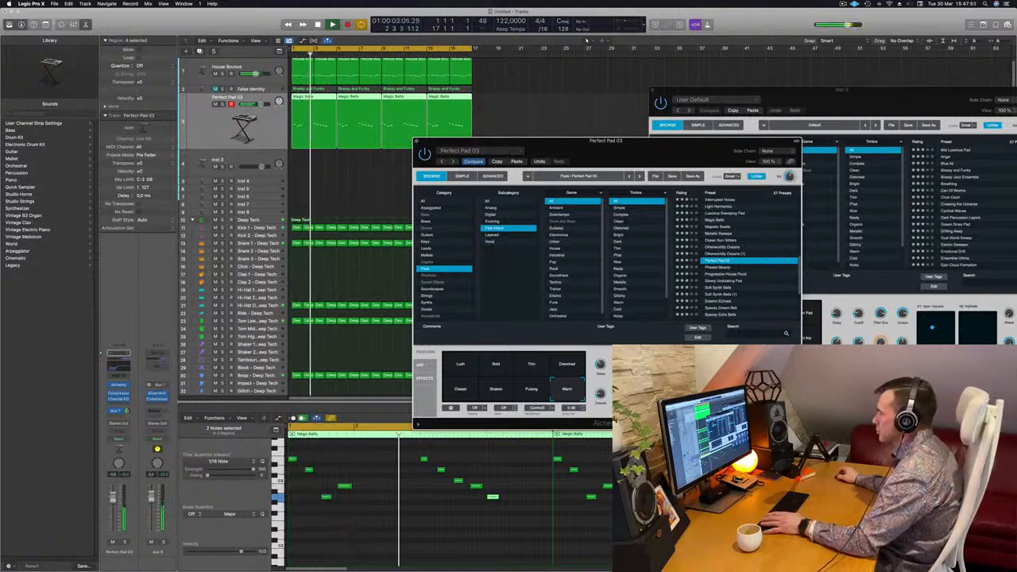
{"action": "left_click_drag", "start_coordinate": [632, 328], "coordinate": [652, 300]}
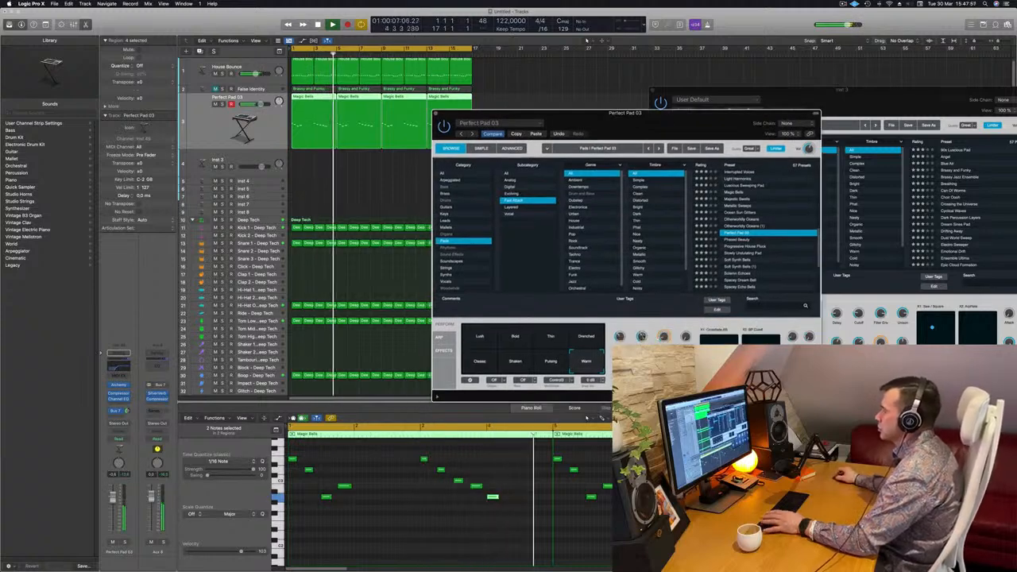
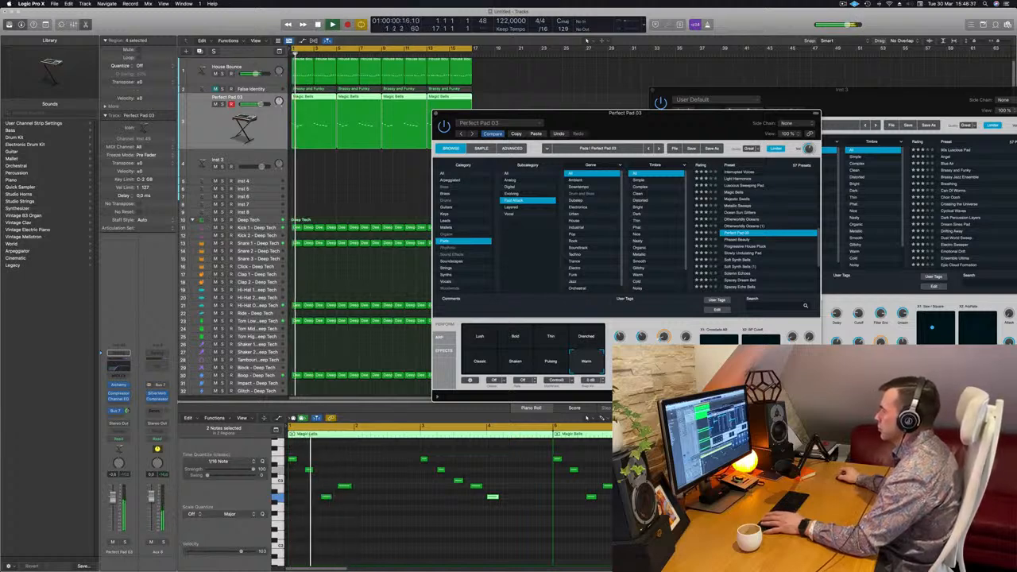
Close the Perfect Pad 03 synth window, reselect that track's regions and listen to the melody from the start
{"action": "left_click_drag", "start_coordinate": [692, 133], "coordinate": [756, 116]}
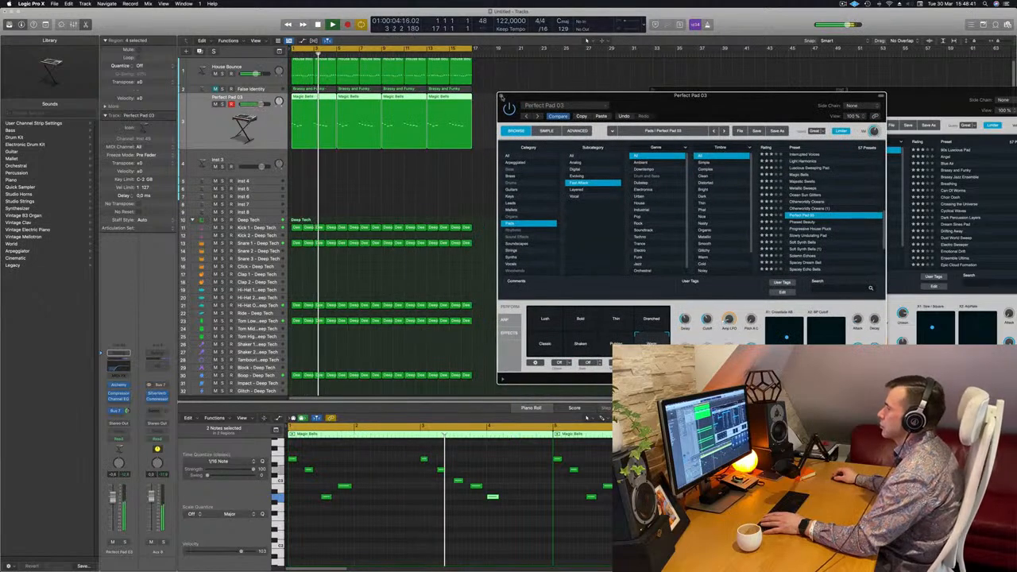
{"action": "left_click", "coordinate": [501, 97]}
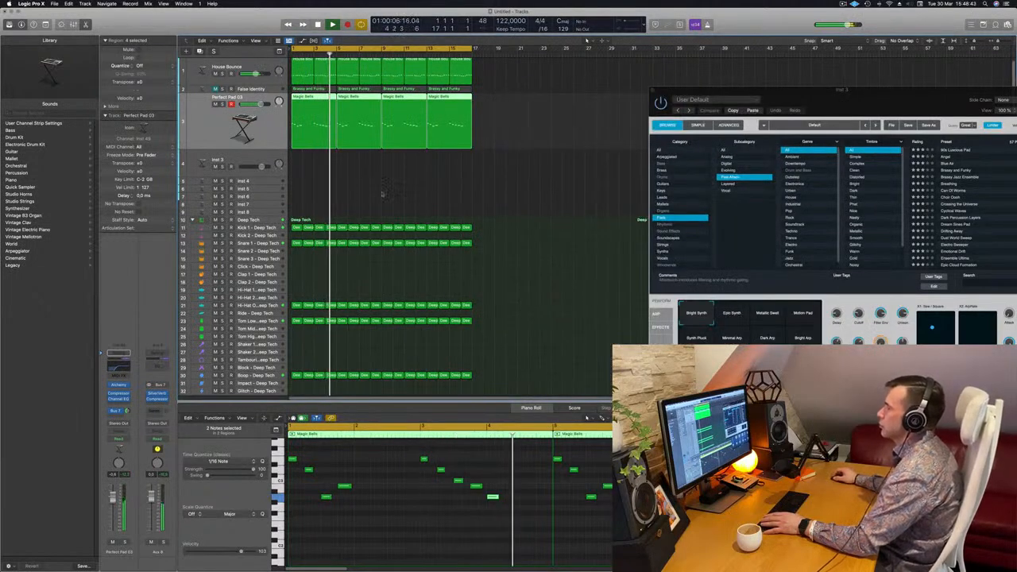
{"action": "left_click", "coordinate": [381, 193]}
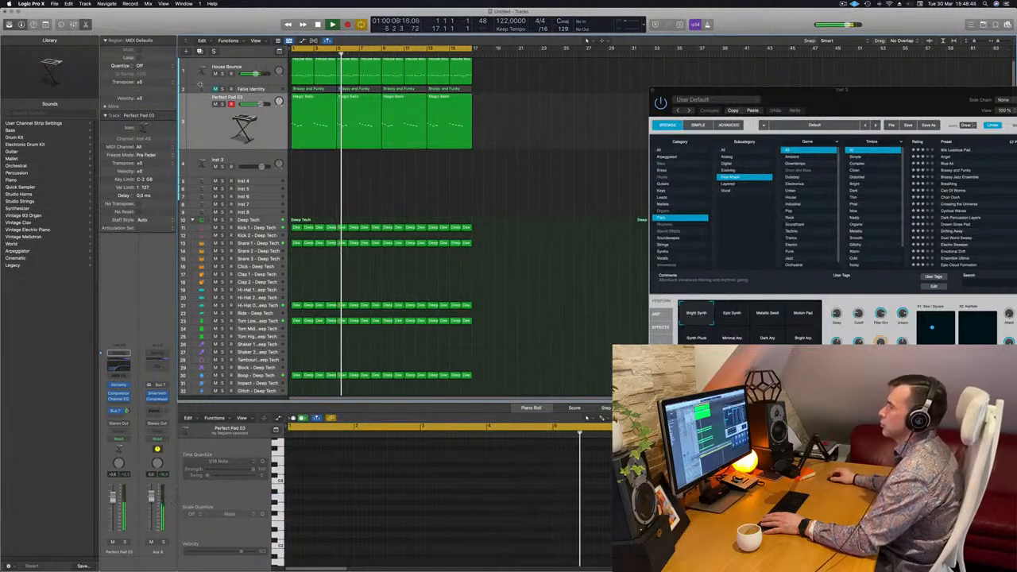
{"action": "left_click", "coordinate": [203, 120]}
{"action": "key", "text": "Return"}
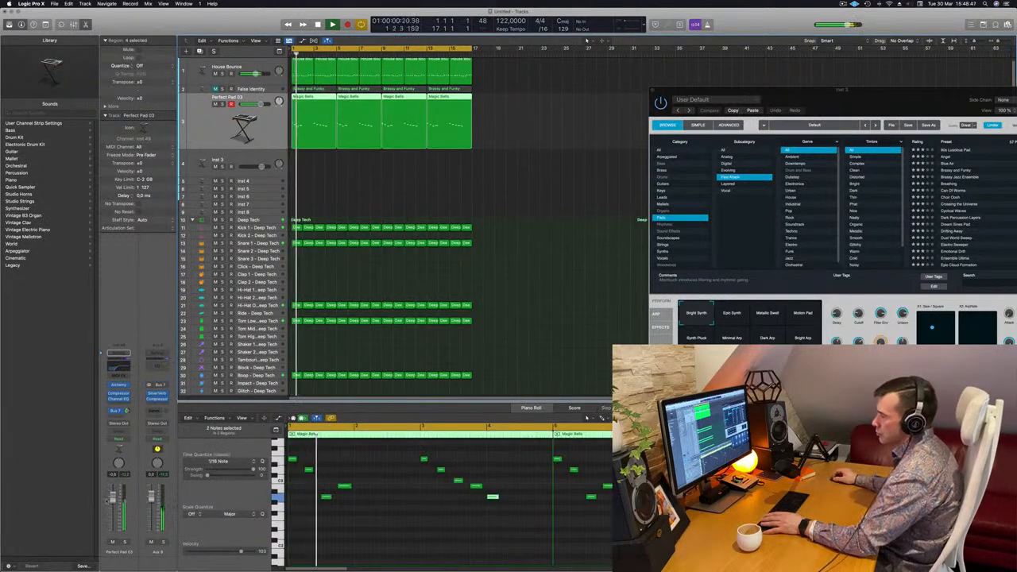
In the Perfect Pad 03 track's Channel EQ, set the low cut to 193 Hz and dip the 3500 Hz band by 2.1 dB
{"action": "left_click", "coordinate": [118, 371]}
{"action": "left_click_drag", "start_coordinate": [642, 256], "coordinate": [611, 258]}
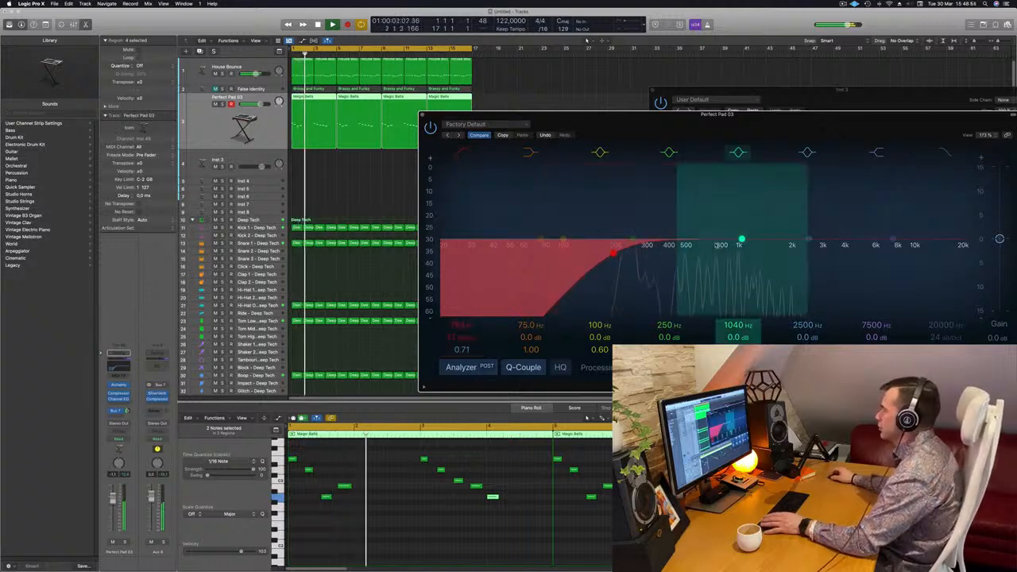
{"action": "mouse_move", "coordinate": [808, 240]}
{"action": "left_mouse_down"}
{"action": "mouse_move", "coordinate": [792, 239]}
{"action": "mouse_move", "coordinate": [835, 249]}
{"action": "left_mouse_up"}
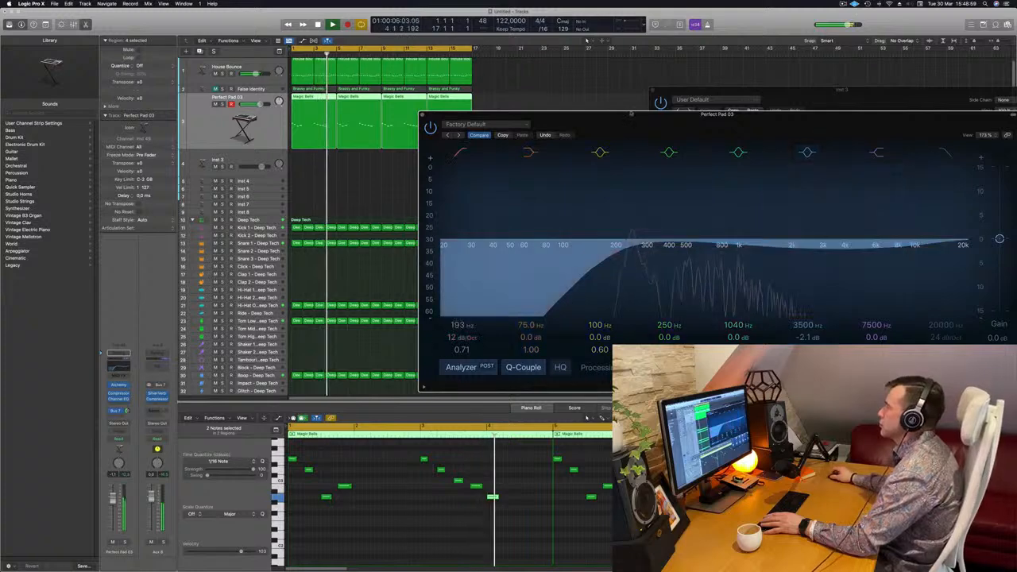
{"action": "left_click_drag", "start_coordinate": [569, 127], "coordinate": [745, 124]}
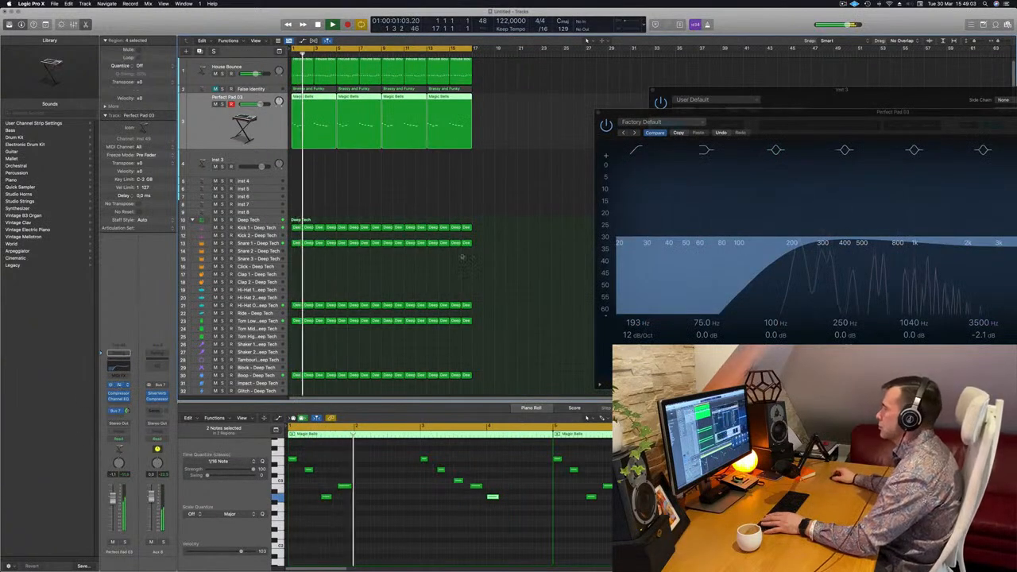
Reopen the Perfect Pad 03 track's Alchemy synth and adjust the track's volume while playing from the start
{"action": "left_click", "coordinate": [119, 385]}
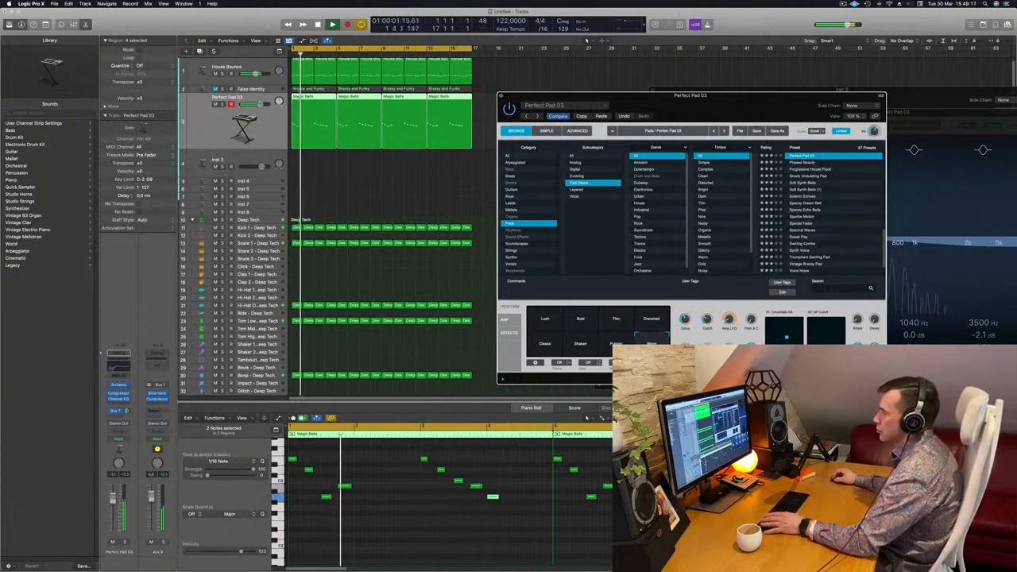
{"action": "left_click", "coordinate": [113, 498]}
{"action": "key", "text": "Return"}
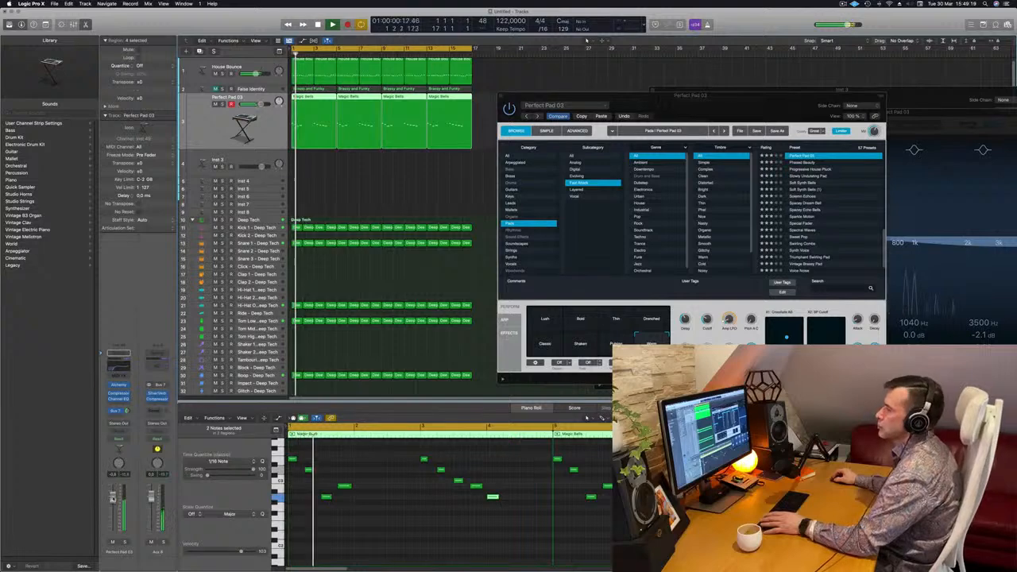
{"action": "left_click_drag", "start_coordinate": [746, 95], "coordinate": [838, 180]}
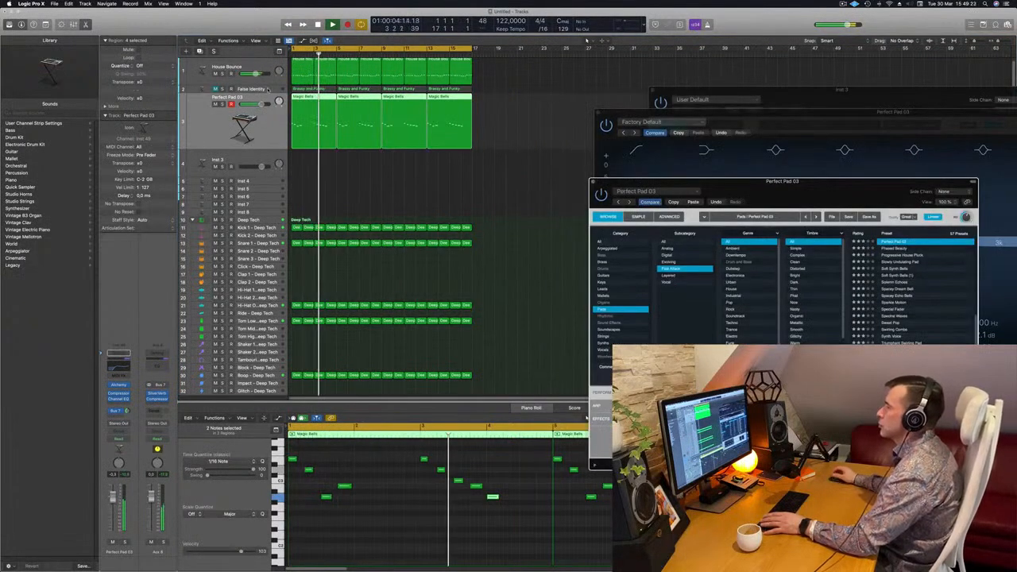
Unmute the False Identity track and play the loop from the start with it selected
{"action": "left_click", "coordinate": [268, 89]}
{"action": "key", "text": "Return"}
{"action": "left_click", "coordinate": [215, 89]}
{"action": "key", "text": "space"}
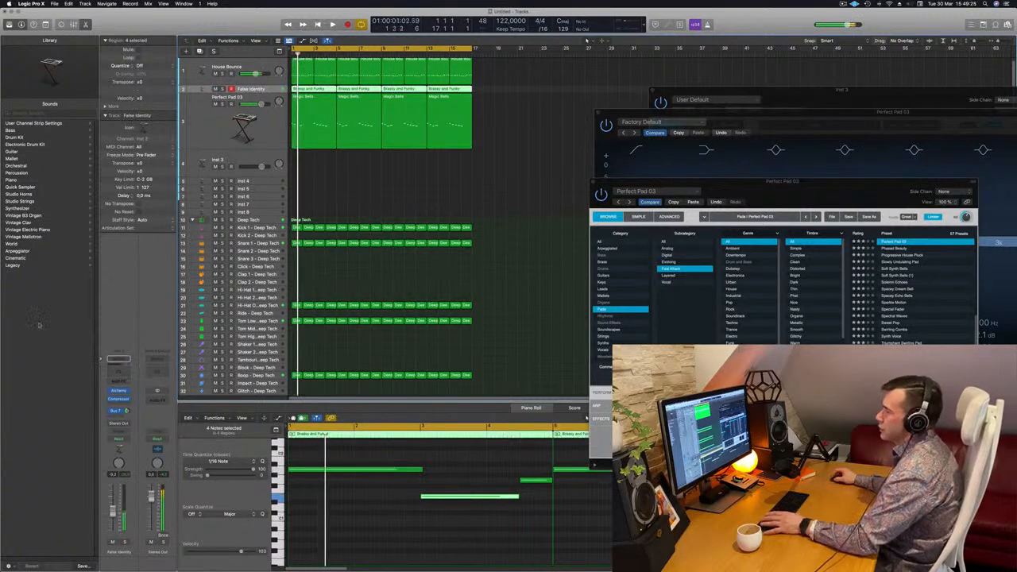
Add a Channel EQ to the False Identity track with a 12 dB/Oct low cut at 240 Hz and compare it with the pad's EQ
{"action": "left_click", "coordinate": [118, 371]}
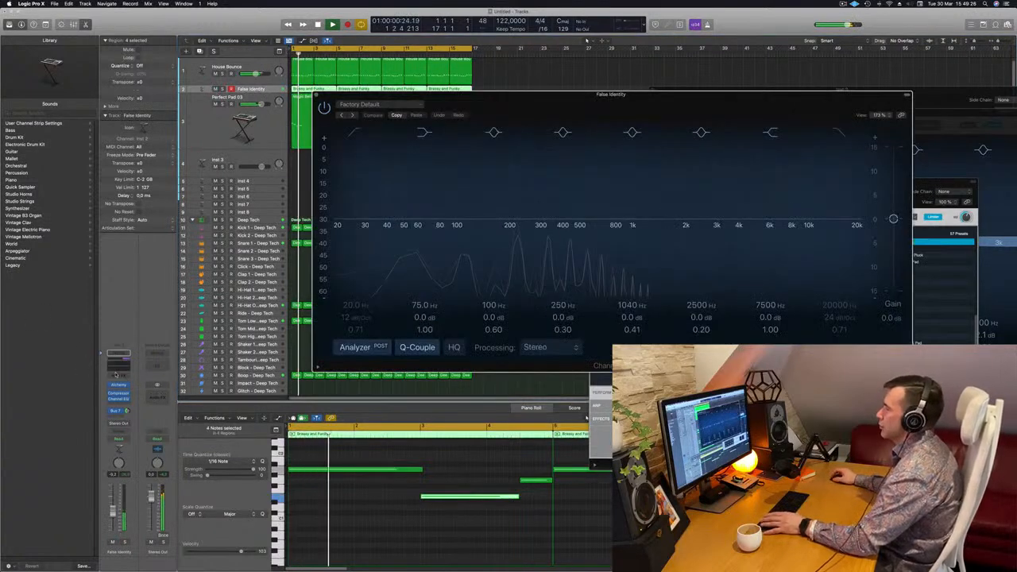
{"action": "left_click", "coordinate": [356, 133]}
{"action": "left_click_drag", "start_coordinate": [359, 169], "coordinate": [545, 166]}
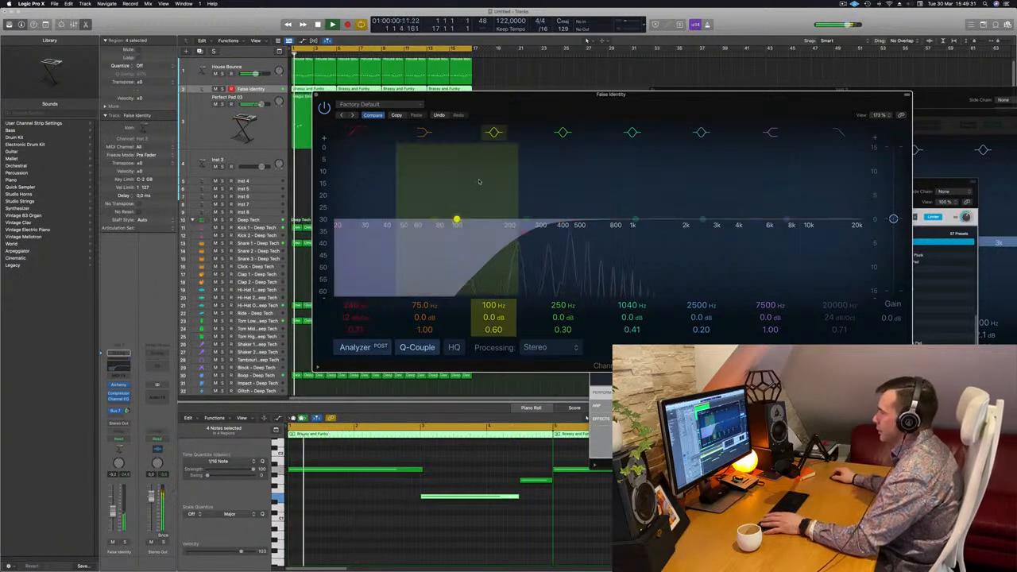
{"action": "left_click_drag", "start_coordinate": [663, 102], "coordinate": [638, 168]}
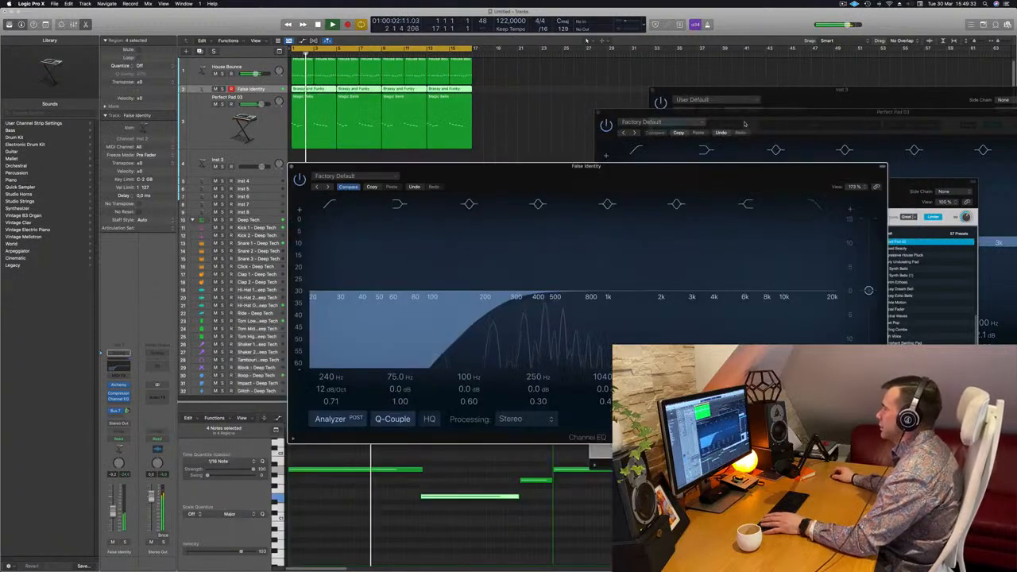
{"action": "left_click", "coordinate": [744, 124]}
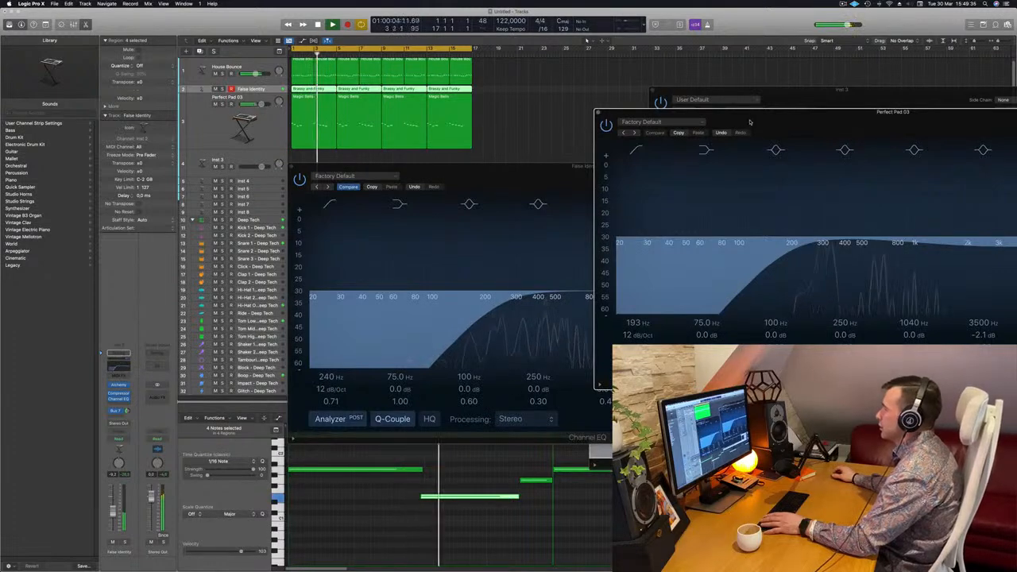
{"action": "left_click_drag", "start_coordinate": [490, 176], "coordinate": [416, 169]}
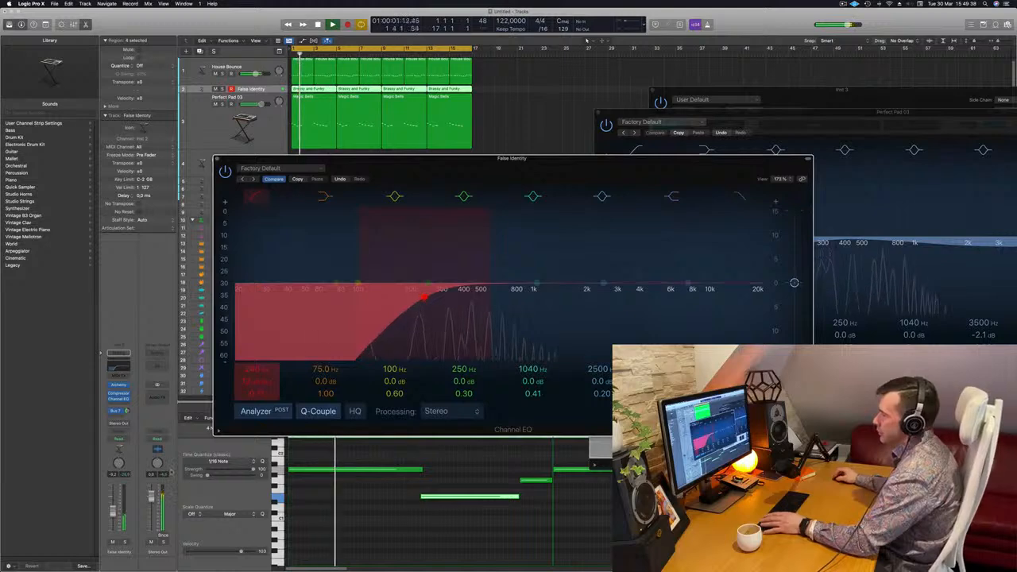
Solo the False Identity and Perfect Pad 03 tracks, make the False Identity track taller and play both together
{"action": "left_click", "coordinate": [124, 542]}
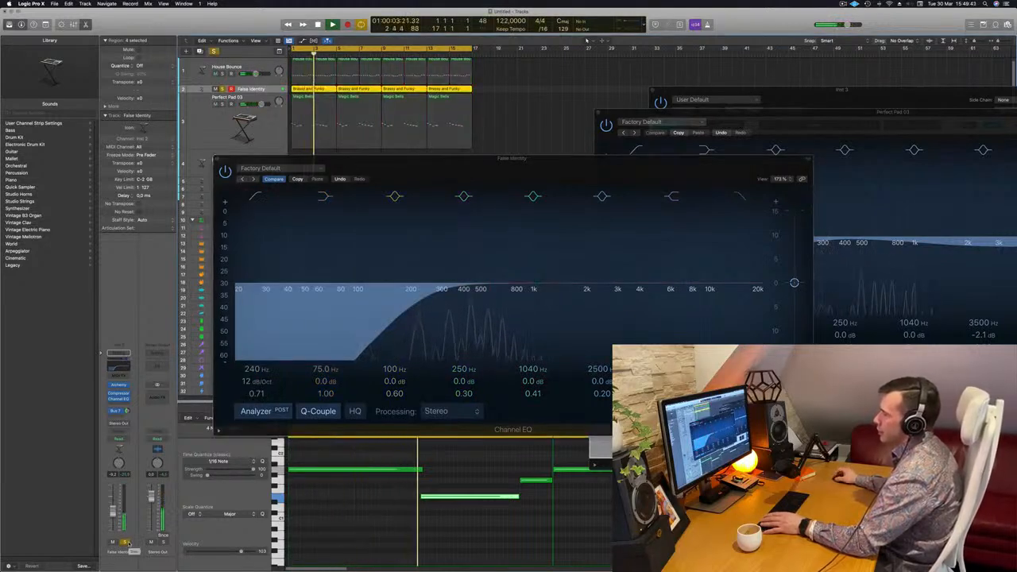
{"action": "scroll", "coordinate": [371, 110], "scroll_direction": "down", "scroll_amount": 2}
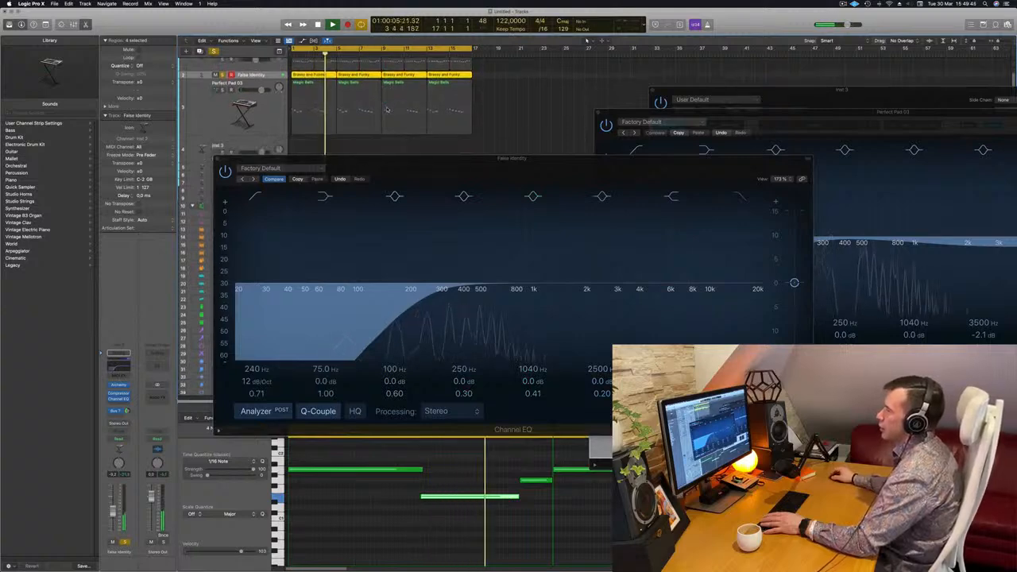
{"action": "scroll", "coordinate": [371, 109], "scroll_direction": "up", "scroll_amount": 2}
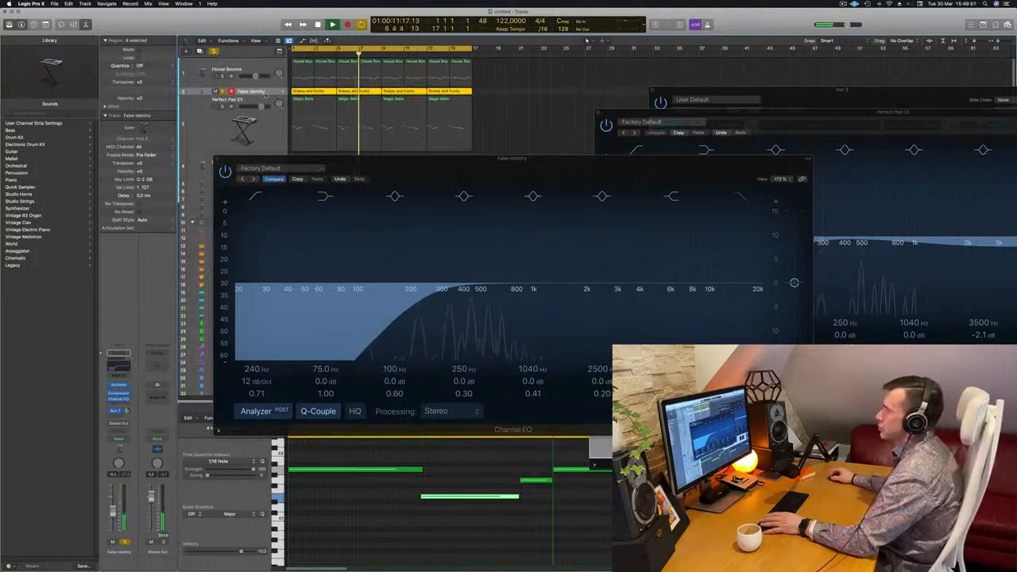
{"action": "left_click_drag", "start_coordinate": [264, 93], "coordinate": [264, 121]}
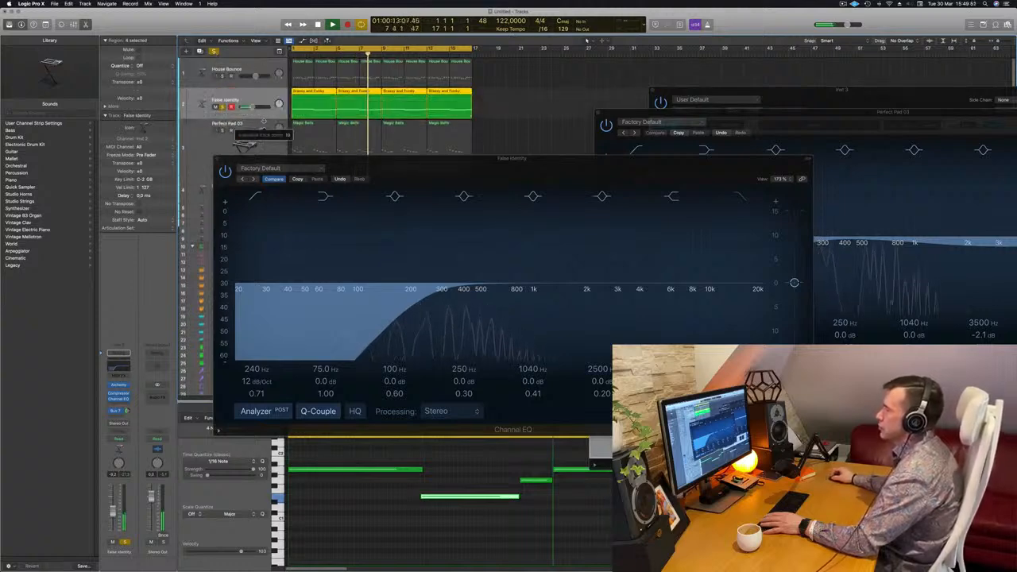
{"action": "left_click", "coordinate": [222, 130]}
{"action": "key", "text": "space"}
{"action": "key", "text": "space"}
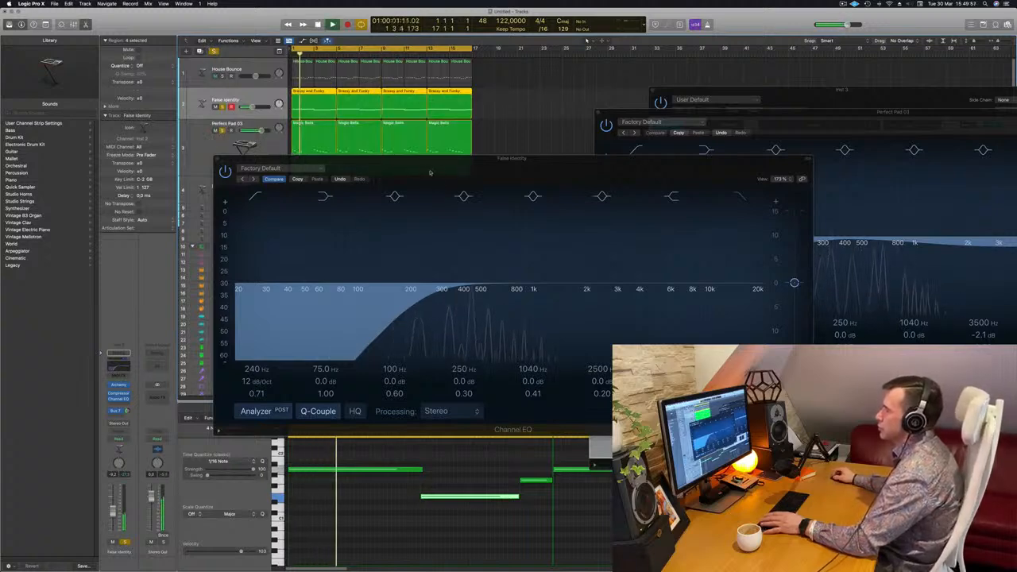
Lower the False Identity EQ's low cut to 102 Hz and raise the track's volume while the soloed tracks play
{"action": "left_click_drag", "start_coordinate": [430, 172], "coordinate": [340, 174]}
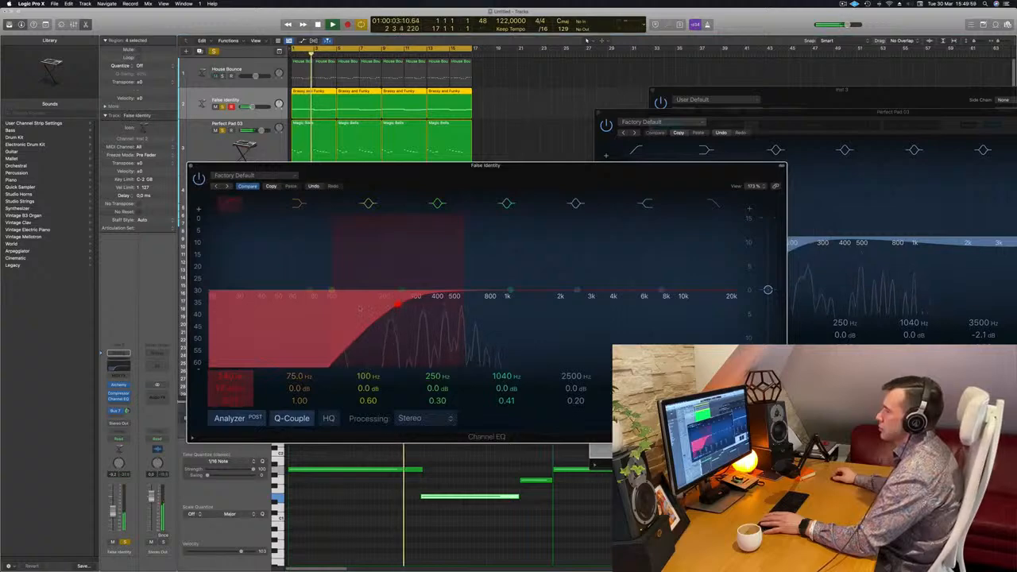
{"action": "left_click_drag", "start_coordinate": [400, 305], "coordinate": [383, 306]}
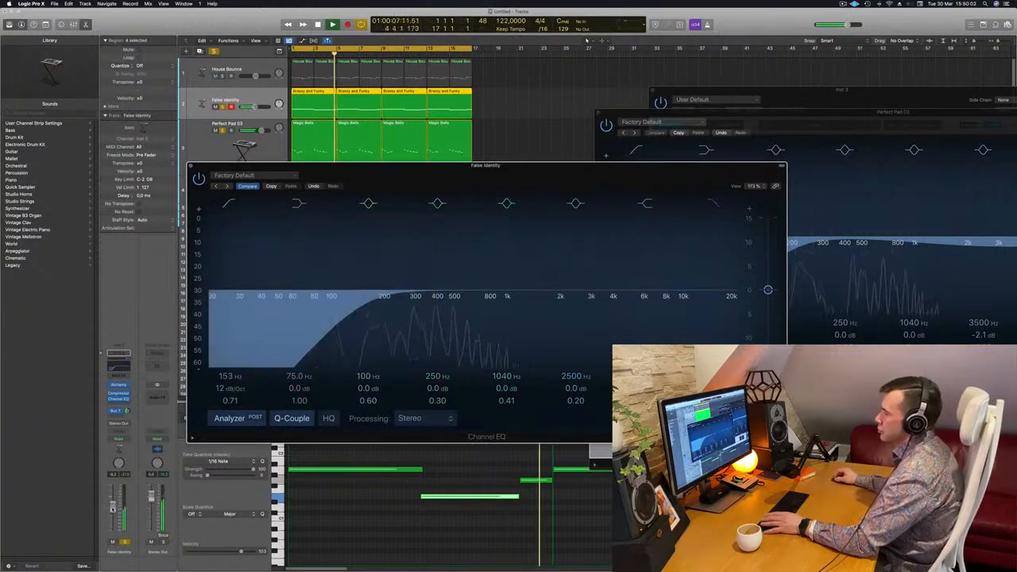
{"action": "left_click_drag", "start_coordinate": [113, 510], "coordinate": [113, 506]}
{"action": "key", "text": "Return"}
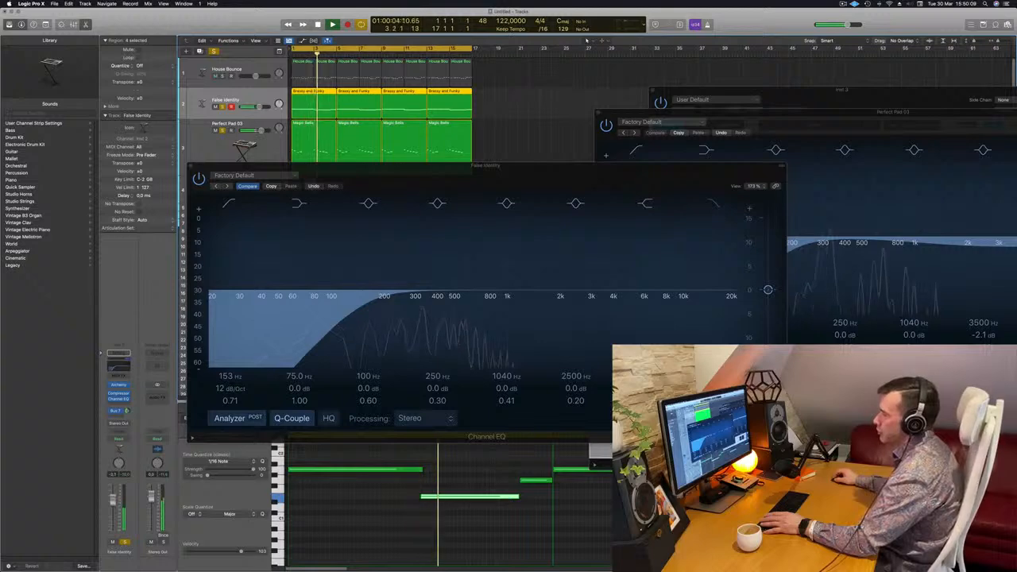
{"action": "left_click_drag", "start_coordinate": [343, 308], "coordinate": [327, 308]}
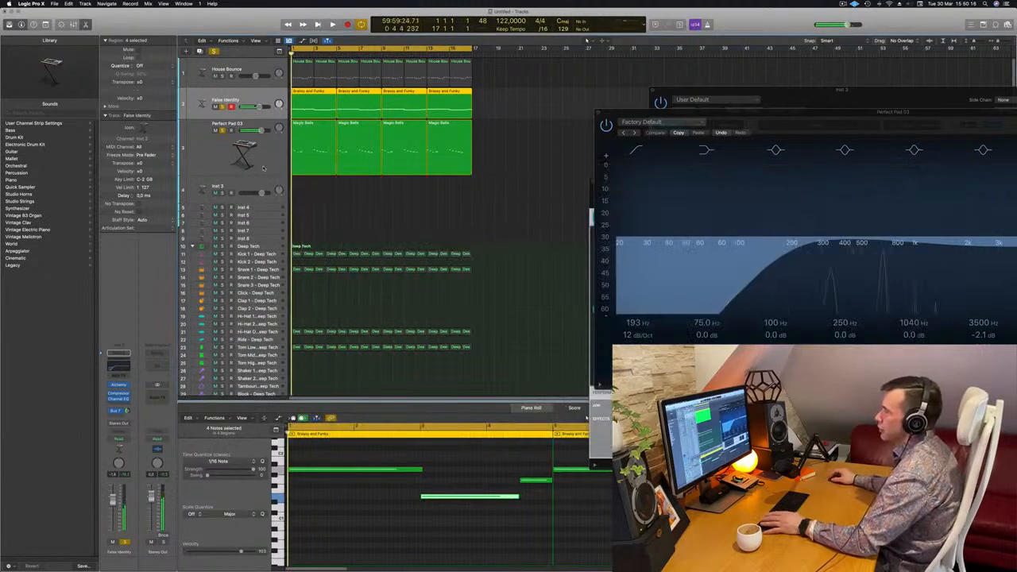
Open the Perfect Pad 03 track's Alchemy synth and adjust its Cutoff while replaying the melody from the start
{"action": "left_click", "coordinate": [251, 164]}
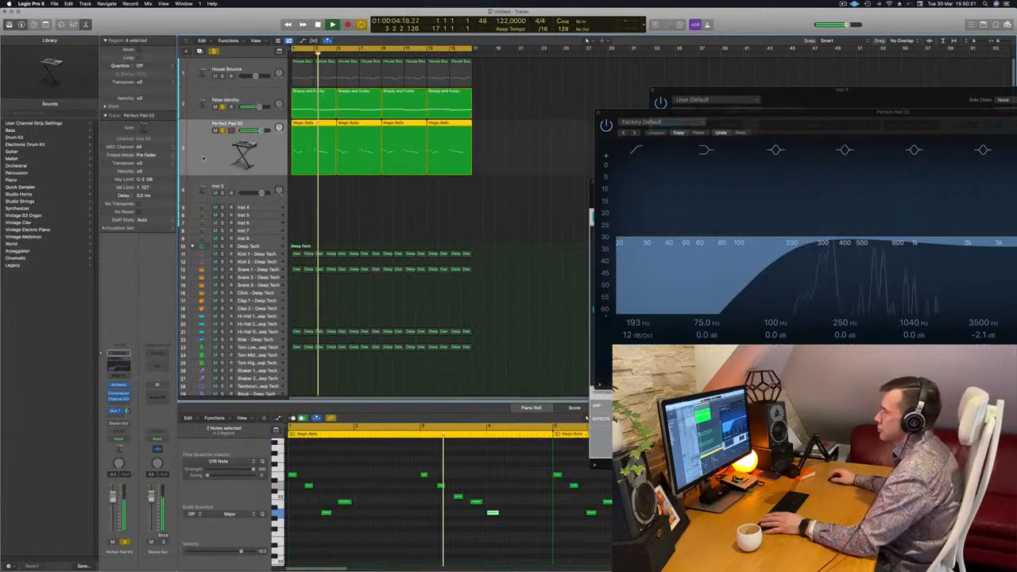
{"action": "key", "text": "Return"}
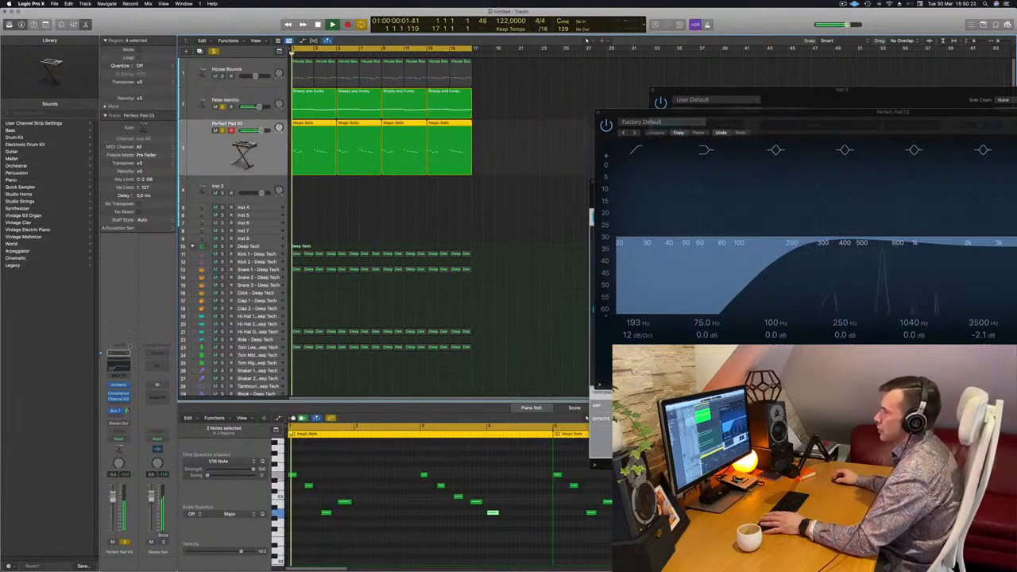
{"action": "left_click", "coordinate": [119, 386]}
{"action": "left_click", "coordinate": [120, 386]}
{"action": "key", "text": "Return"}
{"action": "left_click_drag", "start_coordinate": [815, 192], "coordinate": [602, 185]}
{"action": "key", "text": "Return"}
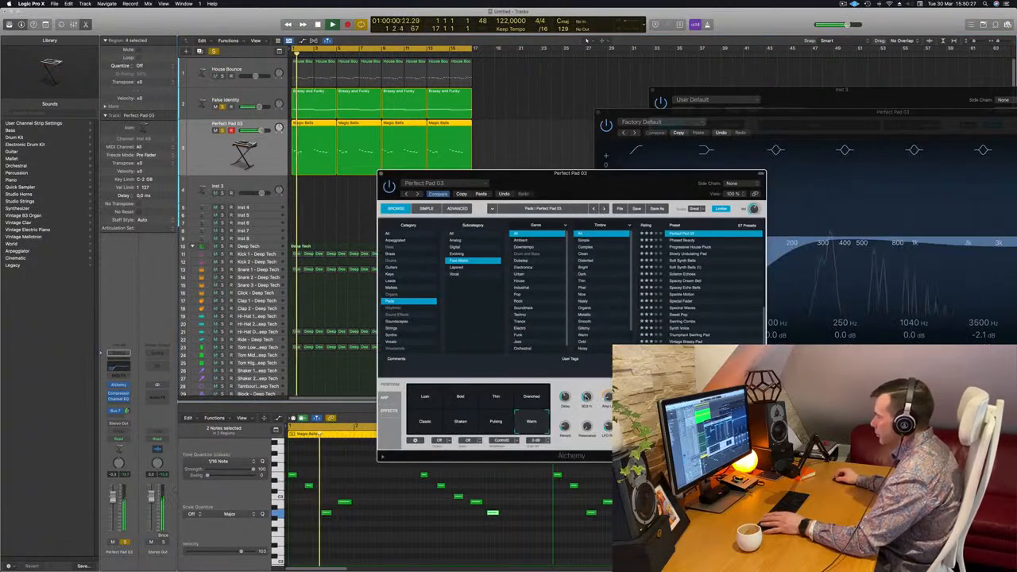
{"action": "key", "text": "Return"}
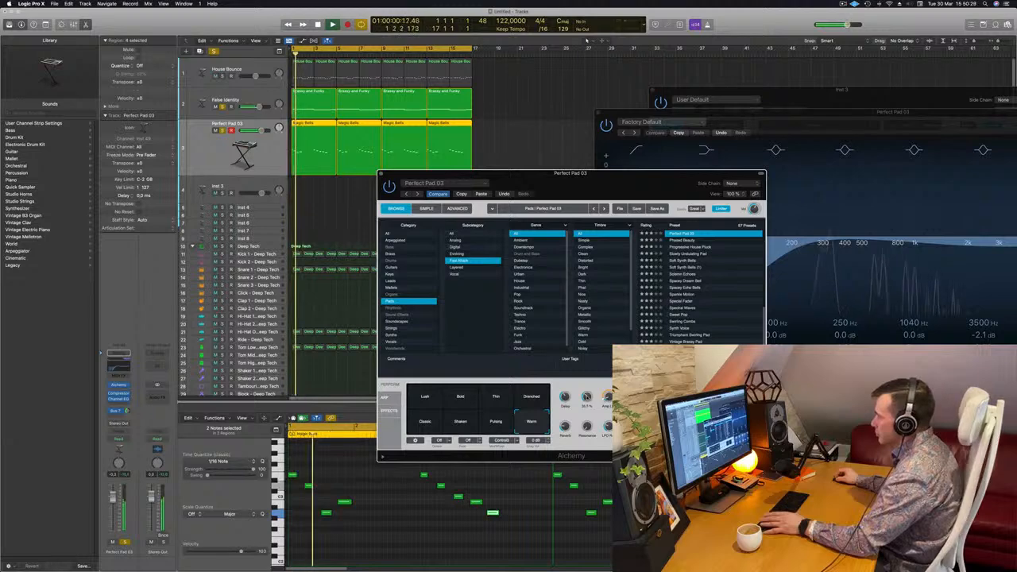
Solo the Kick 1 track alongside the pads and close the Perfect Pad 03 synth window
{"action": "left_click_drag", "start_coordinate": [616, 173], "coordinate": [783, 175]}
{"action": "key", "text": "Return"}
{"action": "left_click", "coordinate": [222, 255]}
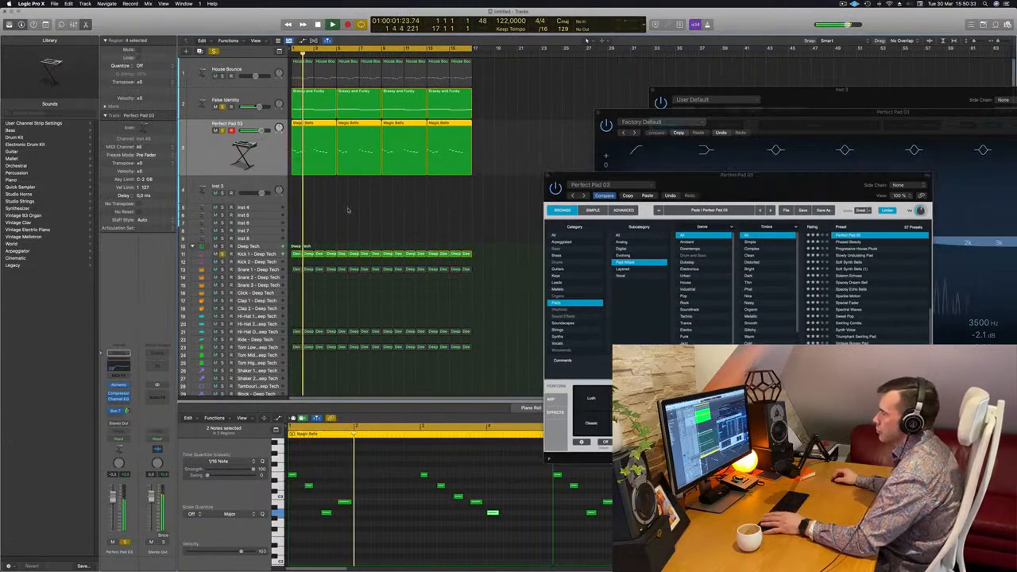
{"action": "left_click_drag", "start_coordinate": [772, 187], "coordinate": [702, 204]}
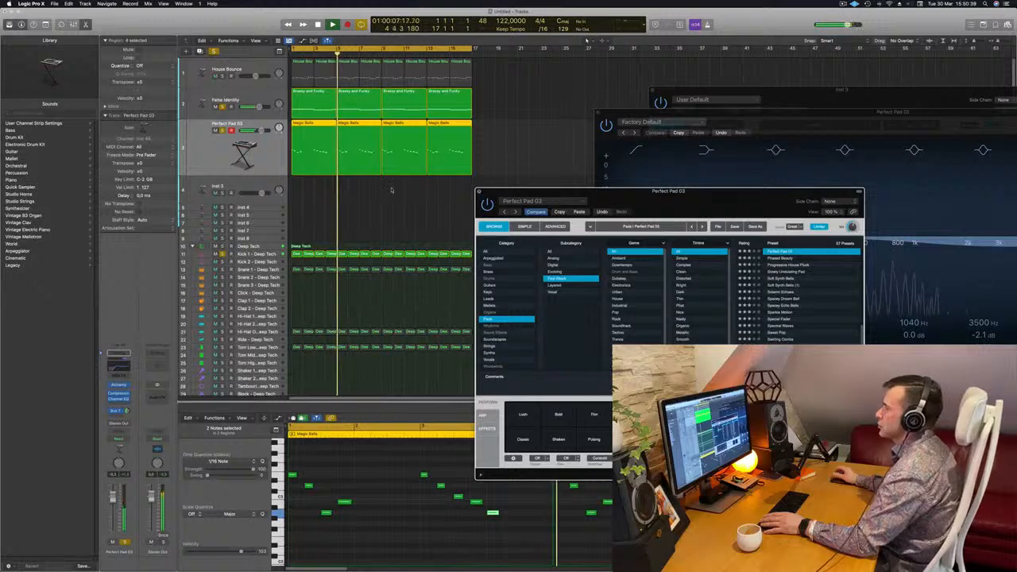
{"action": "left_click", "coordinate": [480, 193]}
Solo the House Bounce bass track too, play from the start and open its Alchemy synth
{"action": "left_click", "coordinate": [222, 72]}
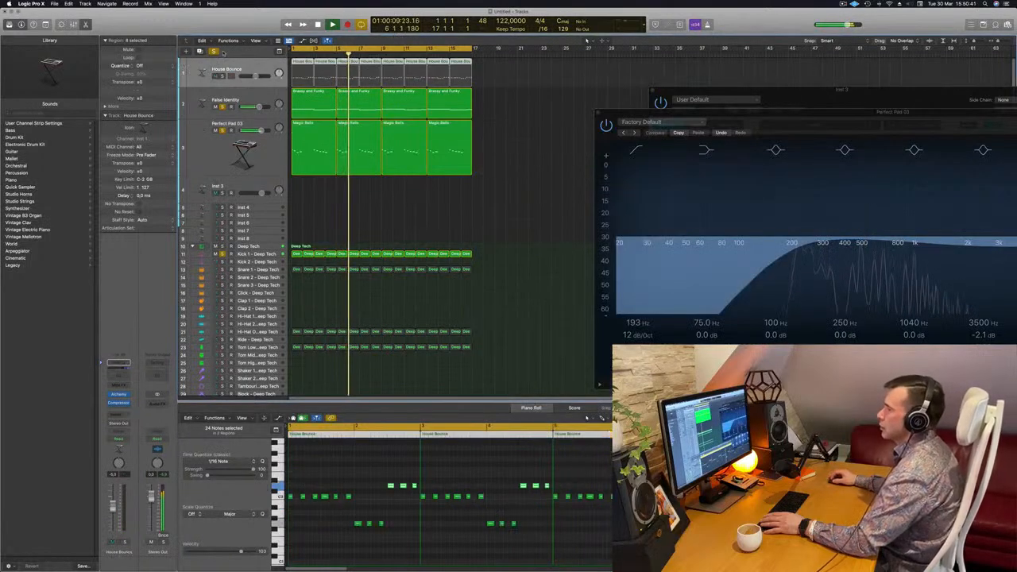
{"action": "left_click", "coordinate": [222, 76]}
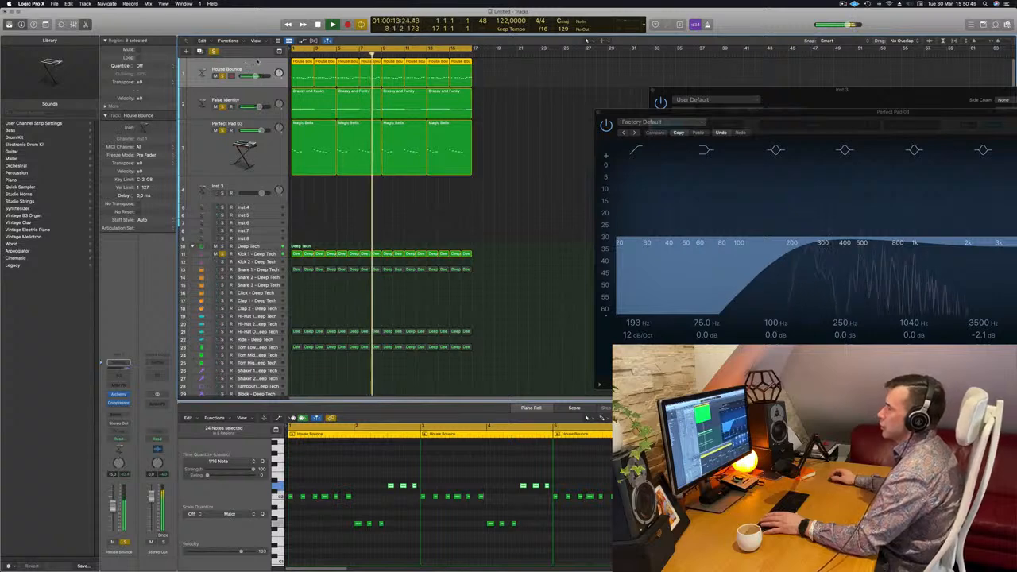
{"action": "key", "text": "Return"}
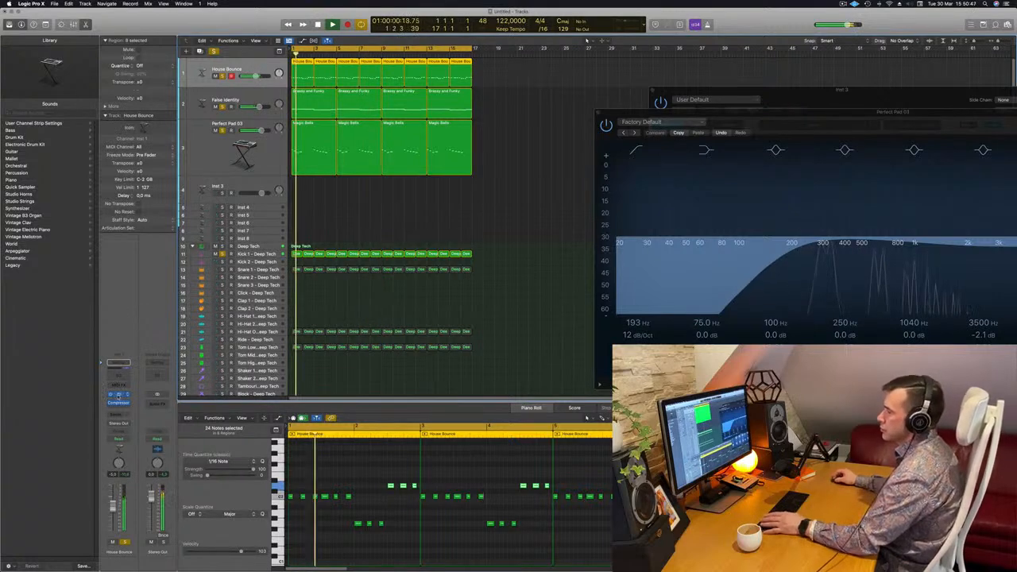
{"action": "left_click", "coordinate": [117, 394]}
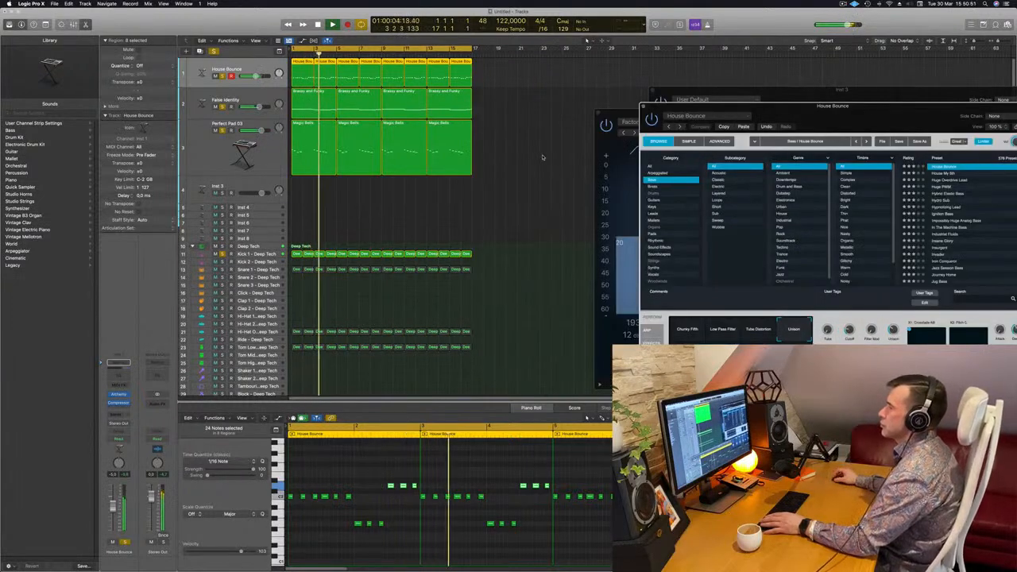
Clear the solos, replay from the start and duplicate the House Bounce bass track with its settings
{"action": "left_click", "coordinate": [526, 145]}
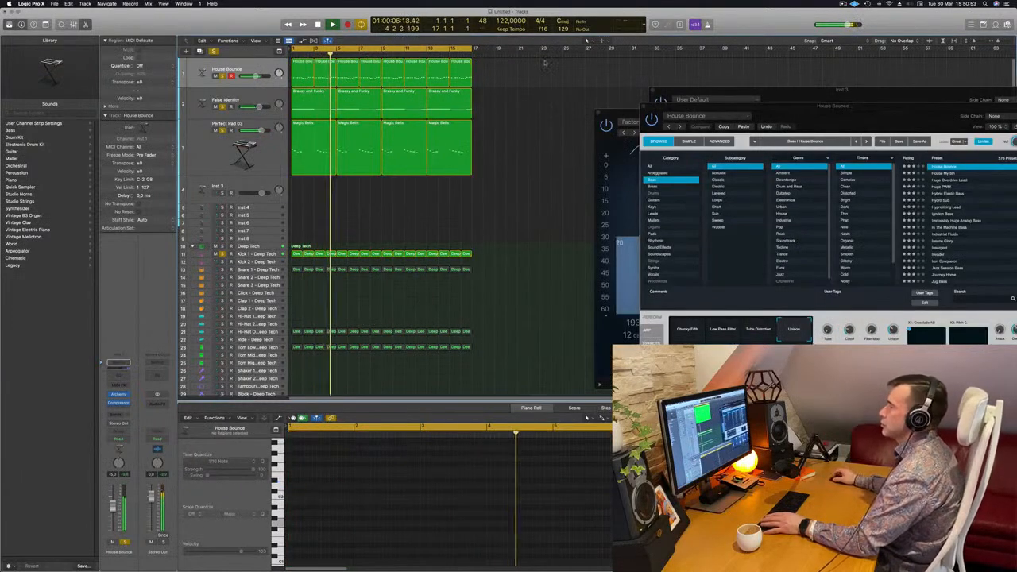
{"action": "left_click", "coordinate": [250, 68]}
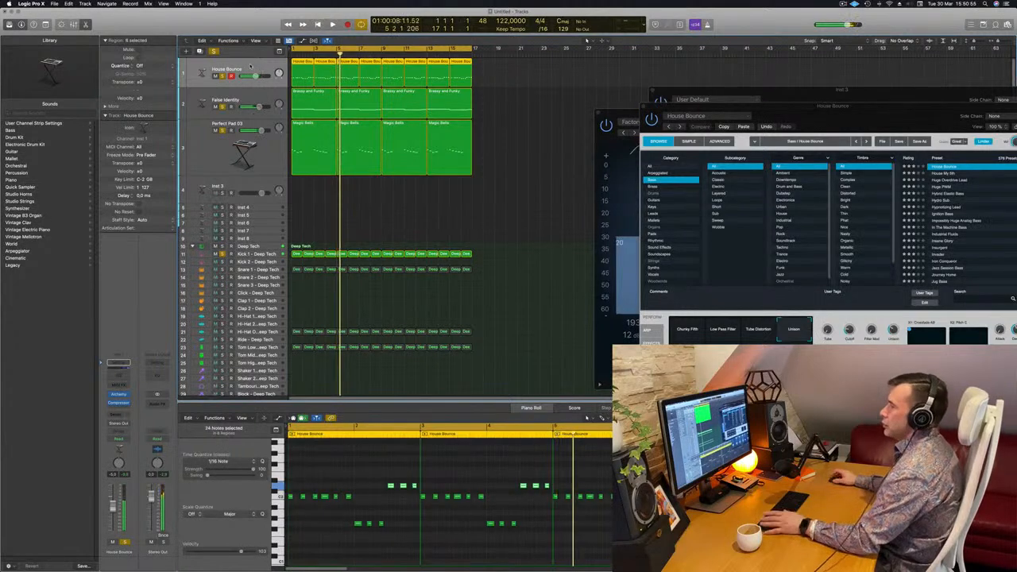
{"action": "key", "text": "Return"}
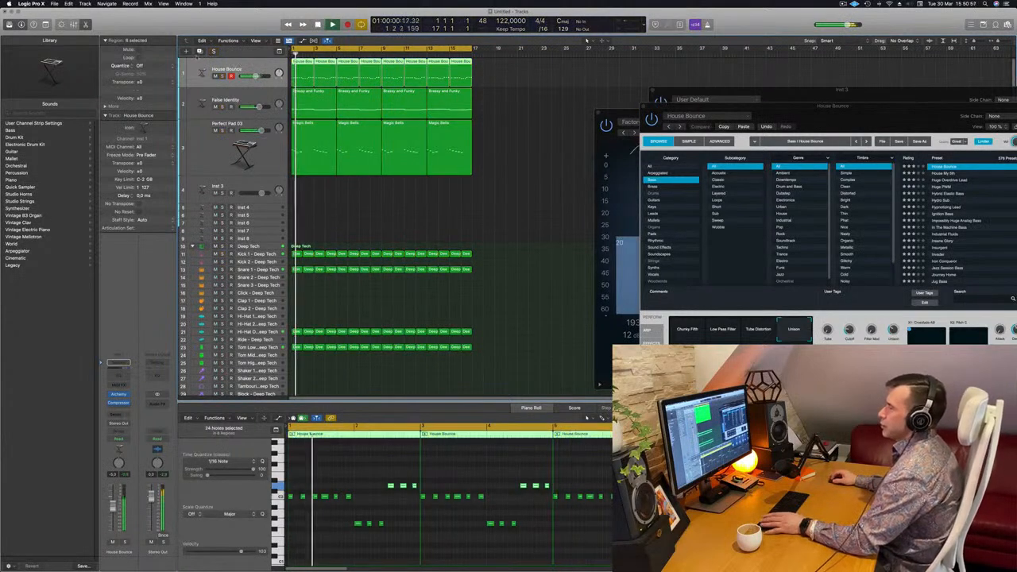
{"action": "key", "text": "super+d"}
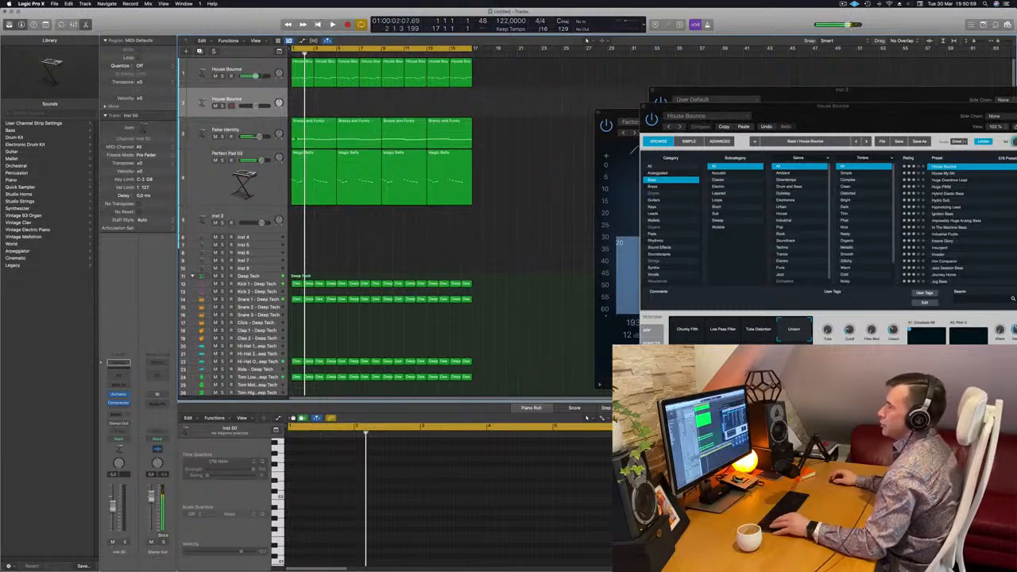
Copy the first Brassy and Funky region from the False Identity track to bar 1 of the duplicated House Bounce track
{"action": "left_click", "coordinate": [314, 126]}
{"action": "left_click_drag", "start_coordinate": [321, 121], "coordinate": [321, 100]}
{"action": "left_click", "coordinate": [405, 123]}
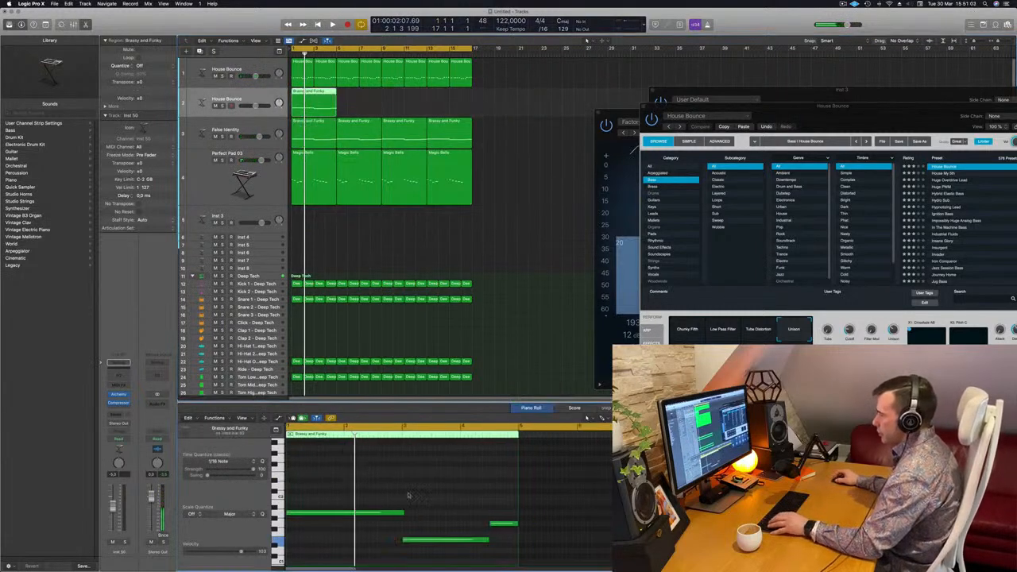
Mute the original House Bounce track and audition the duplicated bass from the start, briefly toggling its solo
{"action": "left_click", "coordinate": [215, 76]}
{"action": "key", "text": "space"}
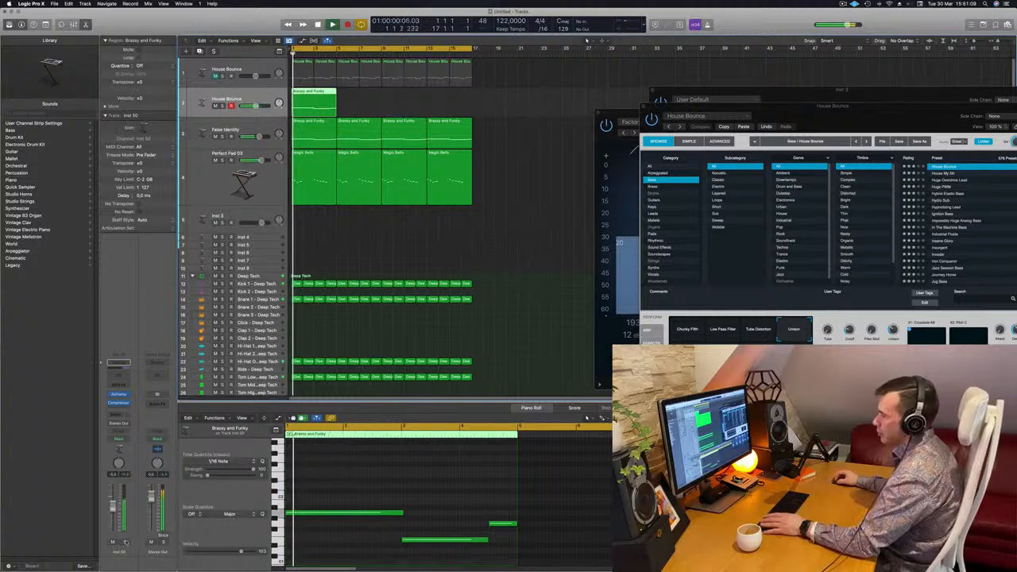
{"action": "left_click", "coordinate": [124, 541]}
{"action": "left_click", "coordinate": [125, 542]}
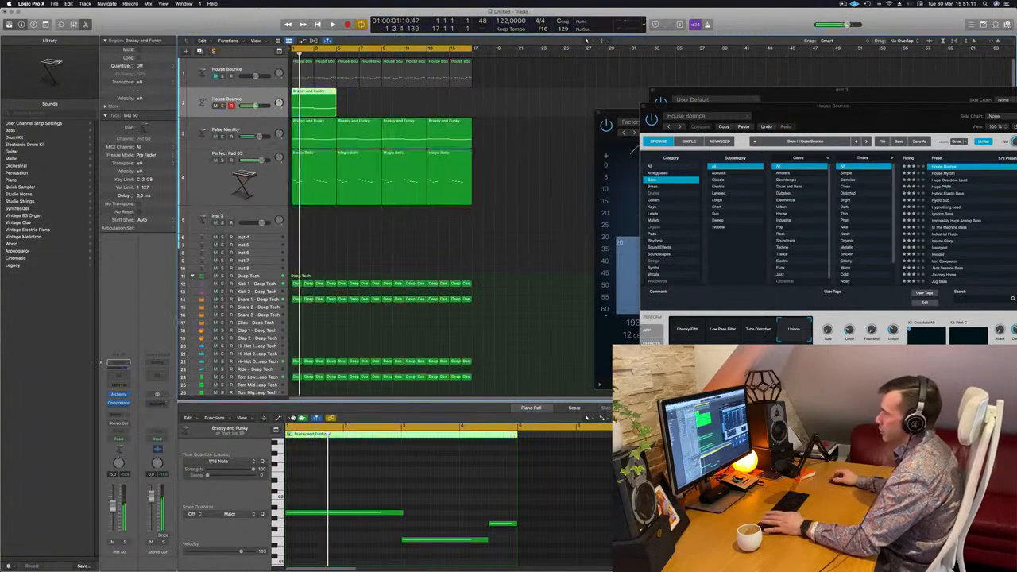
Repeat the Brassy and Funky region along the duplicated House Bounce track to fill all 16 bars and replay from the start
{"action": "scroll", "coordinate": [379, 468], "scroll_direction": "down", "scroll_amount": 1}
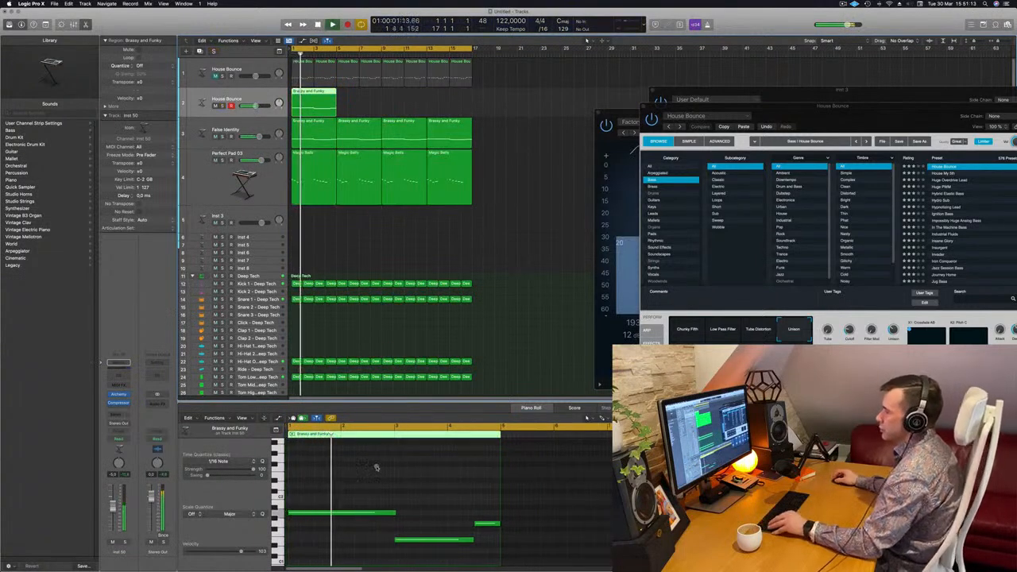
{"action": "scroll", "coordinate": [373, 470], "scroll_direction": "down", "scroll_amount": 1}
{"action": "scroll", "coordinate": [346, 475], "scroll_direction": "down", "scroll_amount": 1}
{"action": "scroll", "coordinate": [344, 475], "scroll_direction": "down", "scroll_amount": 1}
{"action": "scroll", "coordinate": [344, 475], "scroll_direction": "down", "scroll_amount": 1}
{"action": "scroll", "coordinate": [344, 475], "scroll_direction": "down", "scroll_amount": 3}
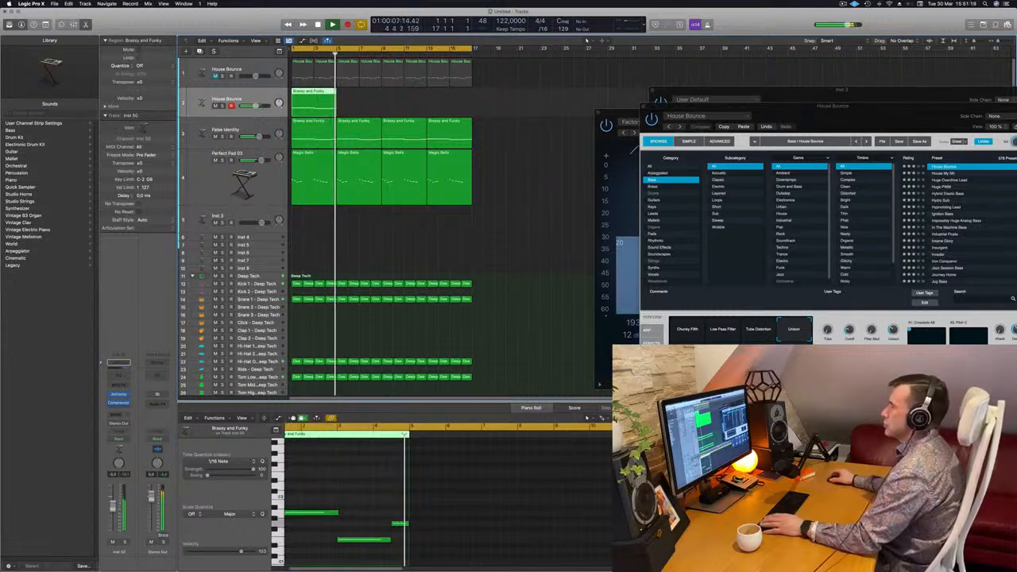
{"action": "left_click_drag", "start_coordinate": [305, 92], "coordinate": [406, 99]}
{"action": "key", "text": "space"}
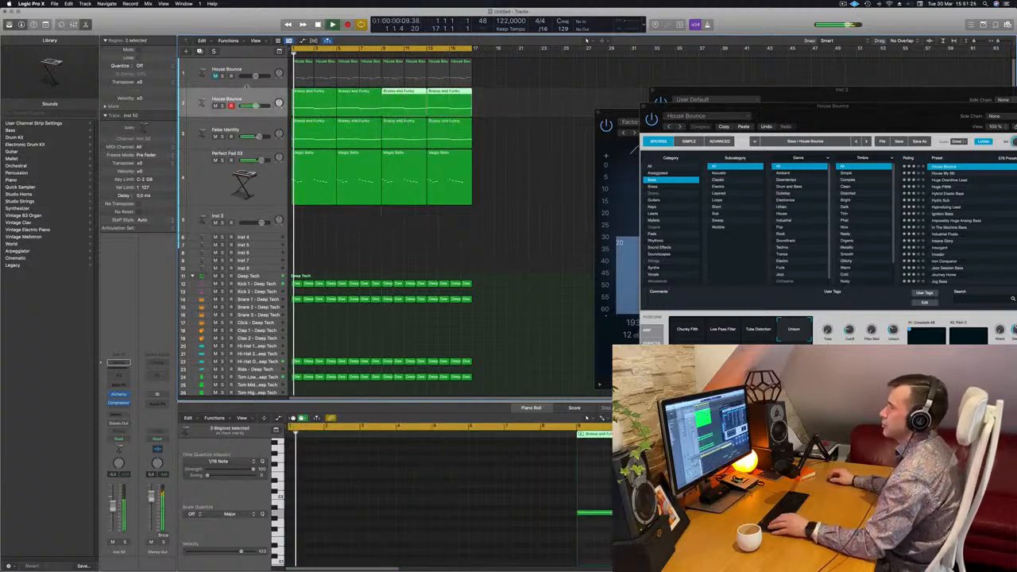
Move the House Bounce synth window aside and lower the duplicated bass track's volume during playback
{"action": "left_click_drag", "start_coordinate": [826, 116], "coordinate": [597, 244]}
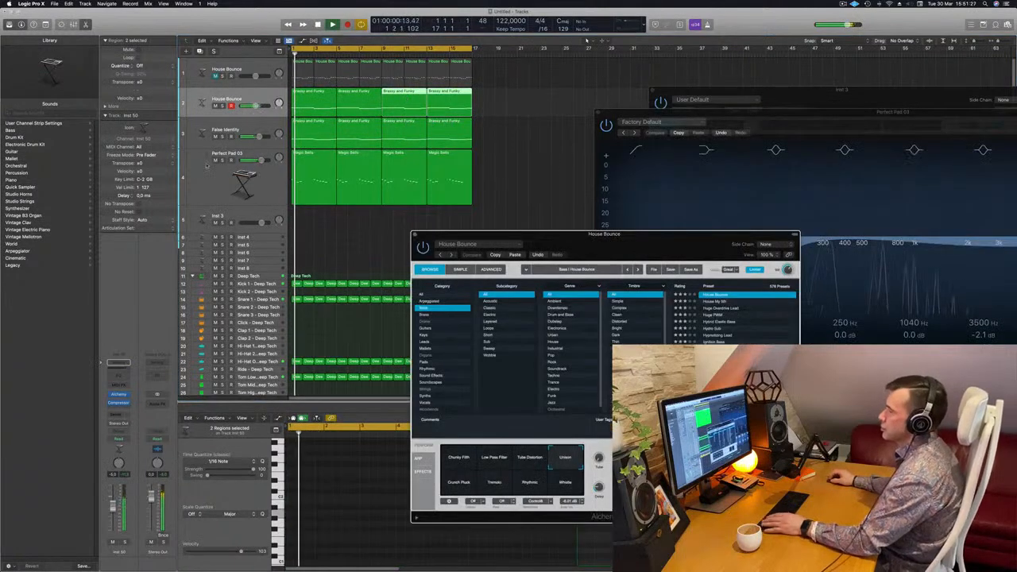
{"action": "left_click", "coordinate": [210, 97]}
{"action": "key", "text": "ctrl+s"}
{"action": "key", "text": "ctrl+s"}
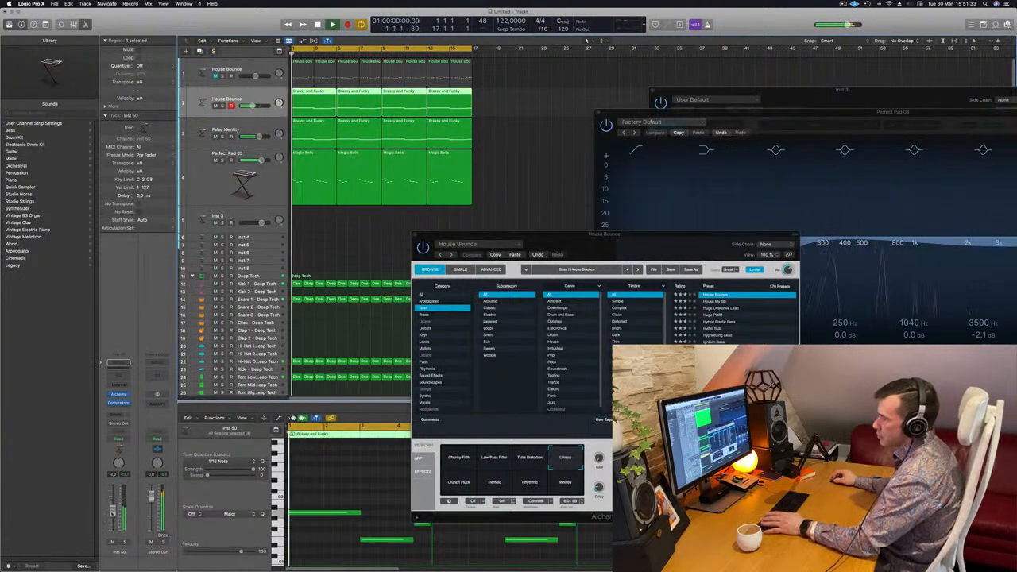
Add a Channel EQ to the duplicated bass with +5.4 dB at 75 Hz and -0.5 dB at 103 Hz, and close it
{"action": "left_click", "coordinate": [122, 378]}
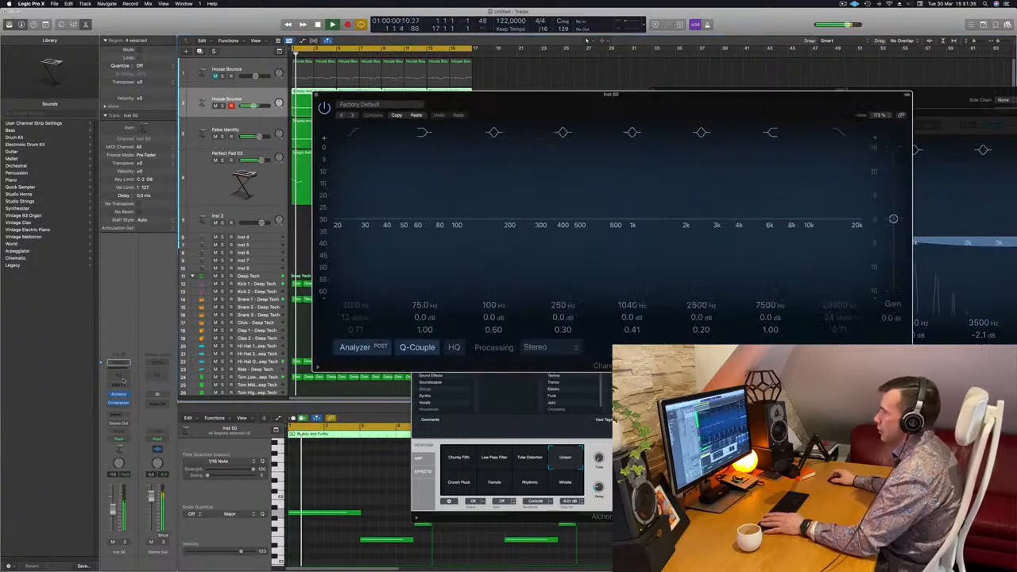
{"action": "left_click_drag", "start_coordinate": [457, 218], "coordinate": [459, 224]}
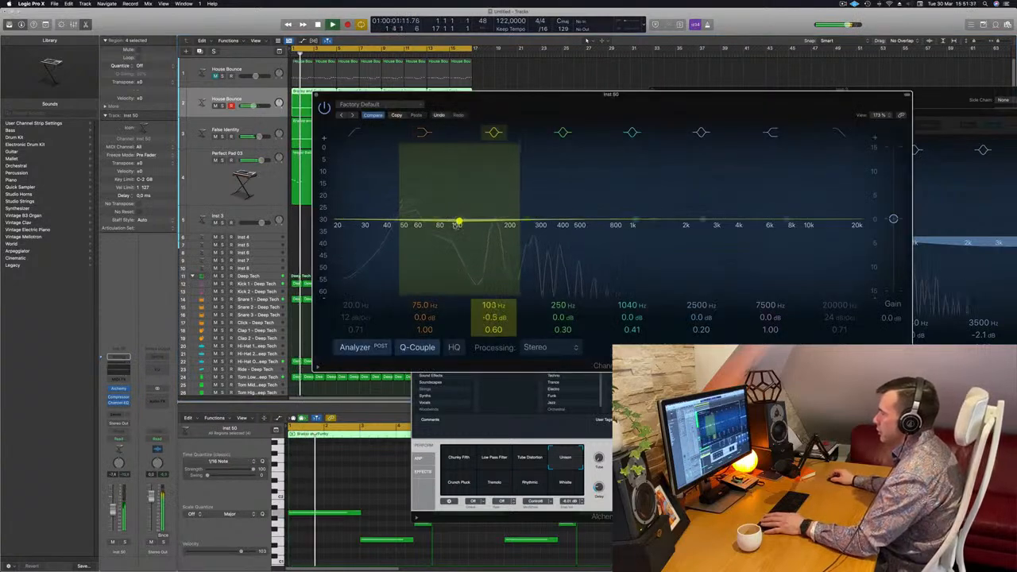
{"action": "scroll", "coordinate": [422, 320], "scroll_direction": "up", "scroll_amount": 9}
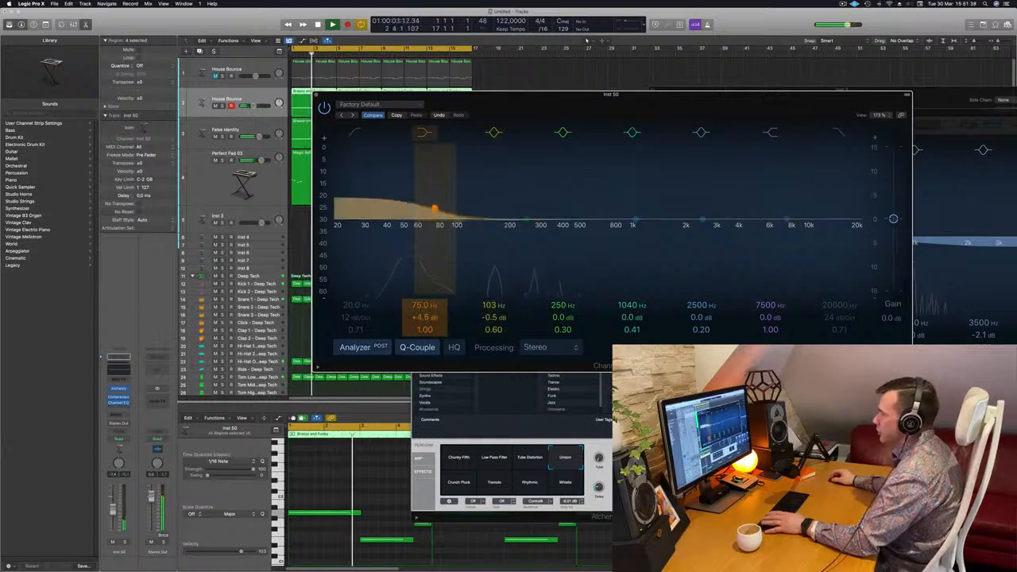
{"action": "scroll", "coordinate": [423, 318], "scroll_direction": "up", "scroll_amount": 3}
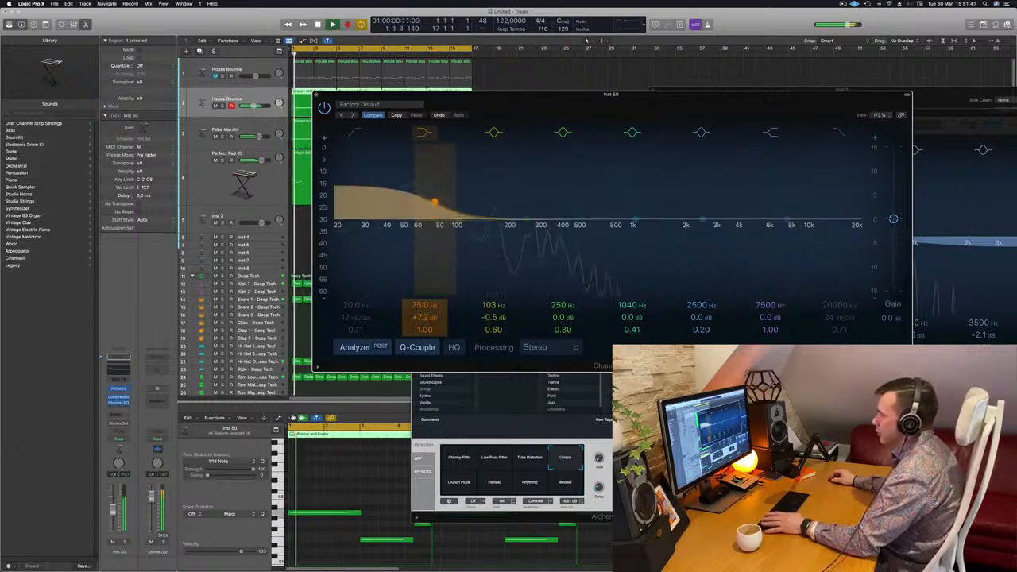
{"action": "scroll", "coordinate": [421, 318], "scroll_direction": "up", "scroll_amount": 1}
{"action": "key", "text": "space"}
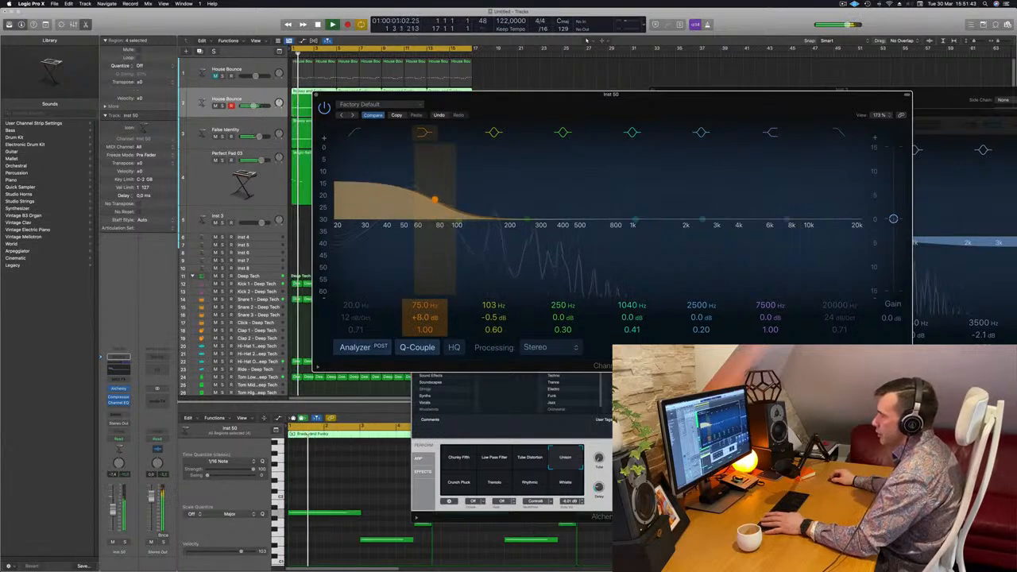
{"action": "key", "text": "space"}
{"action": "scroll", "coordinate": [420, 318], "scroll_direction": "down", "scroll_amount": 3}
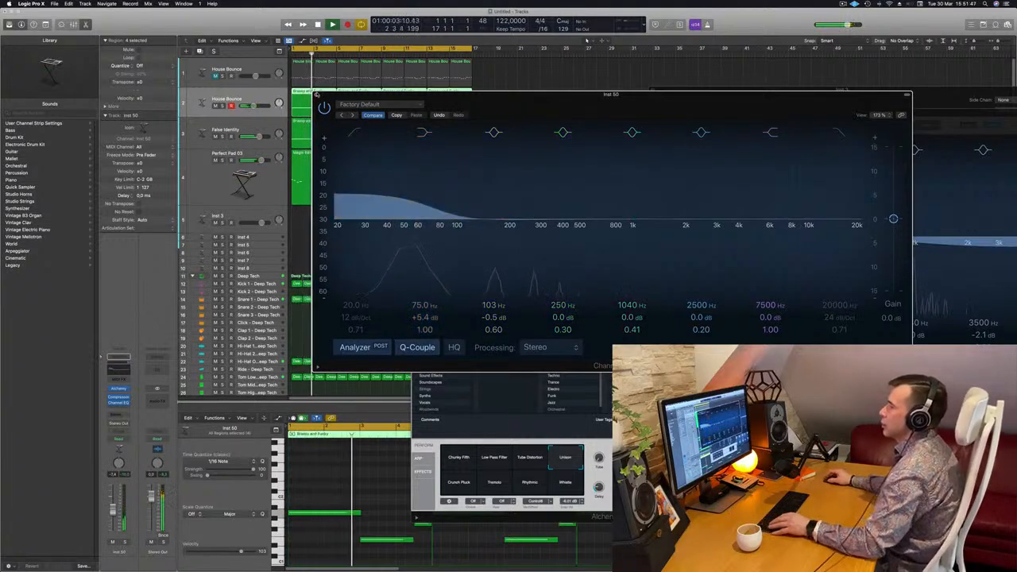
{"action": "left_click", "coordinate": [318, 94]}
Close the House Bounce synth window, select the Perfect Pad 03 track and replay the arrangement from the start
{"action": "scroll", "coordinate": [418, 145], "scroll_direction": "up", "scroll_amount": 1}
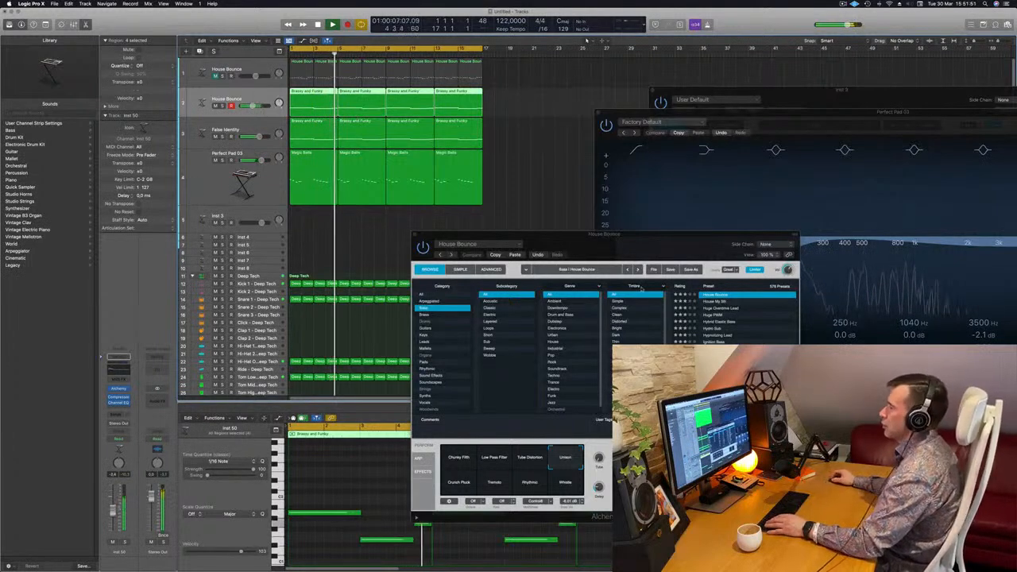
{"action": "left_click_drag", "start_coordinate": [567, 231], "coordinate": [534, 234]}
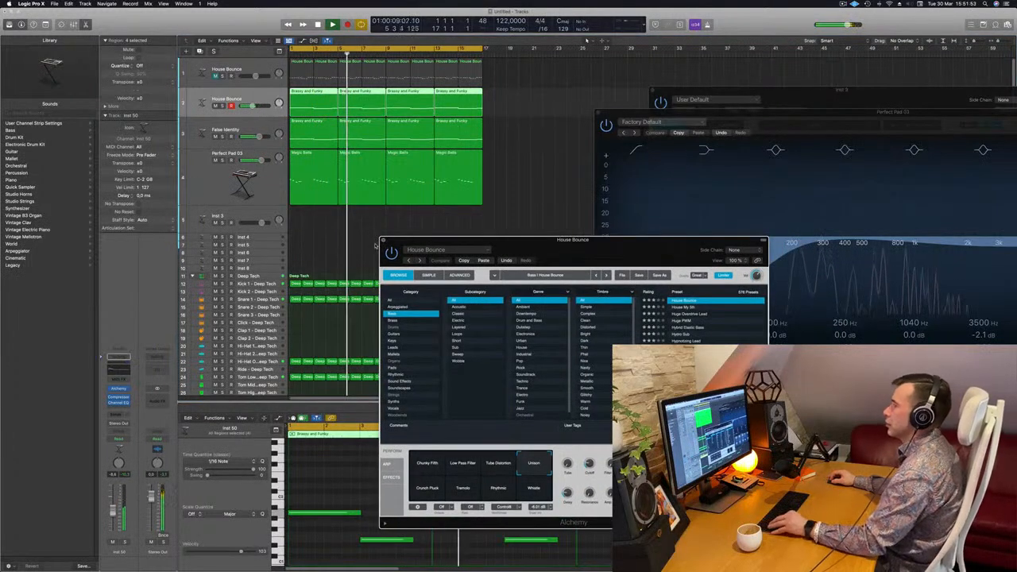
{"action": "left_click", "coordinate": [383, 241]}
{"action": "scroll", "coordinate": [382, 240], "scroll_direction": "down", "scroll_amount": 3}
{"action": "left_click", "coordinate": [270, 184]}
{"action": "key", "text": "space"}
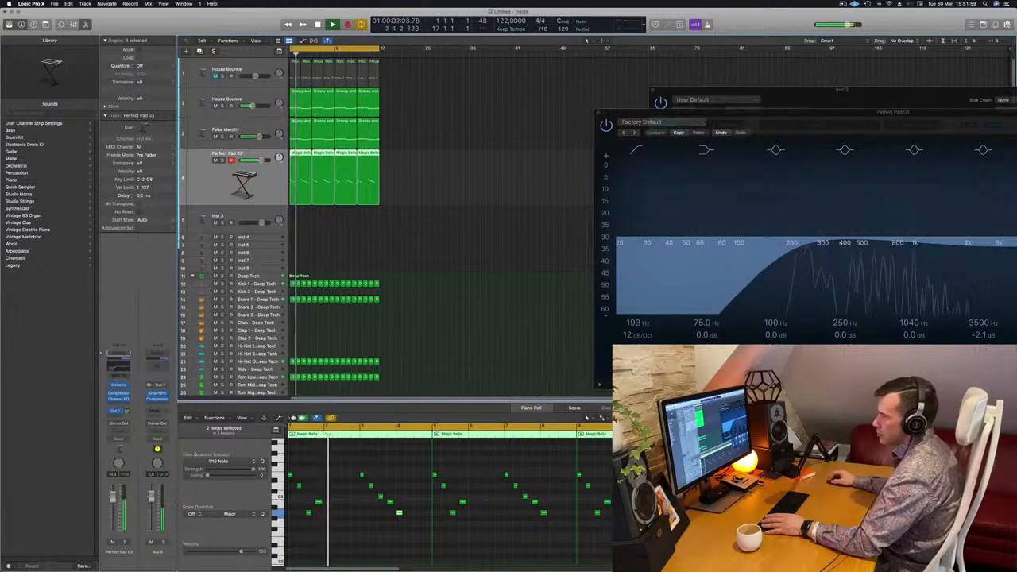
{"action": "scroll", "coordinate": [467, 232], "scroll_direction": "up", "scroll_amount": 3}
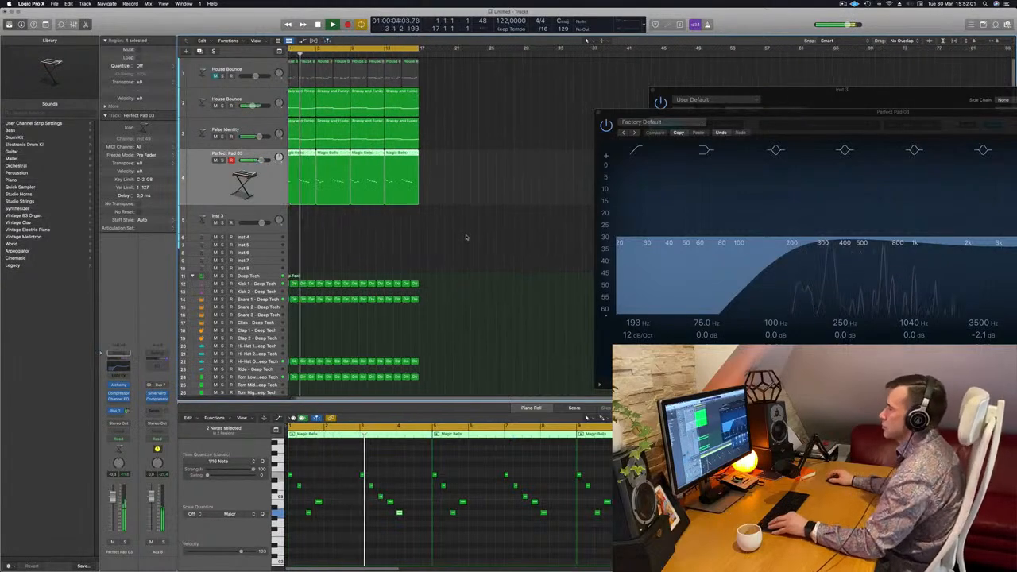
{"action": "scroll", "coordinate": [448, 208], "scroll_direction": "up", "scroll_amount": 2}
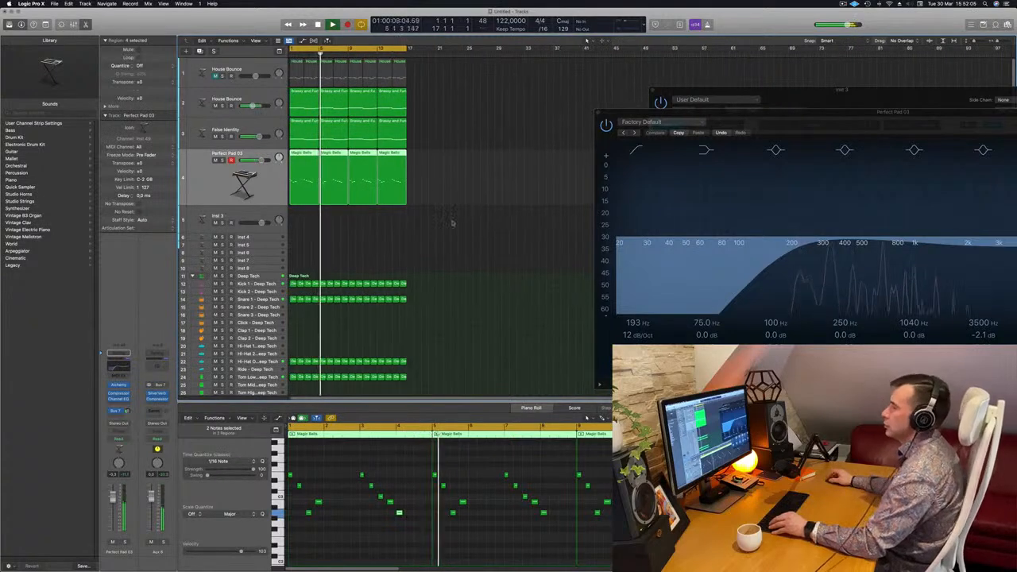
{"action": "scroll", "coordinate": [449, 209], "scroll_direction": "up", "scroll_amount": 1}
Open the Kick 1 track's Channel EQ, raise its 75 Hz low shelf to +2.3 dB and switch off the low cut
{"action": "left_click", "coordinate": [270, 285]}
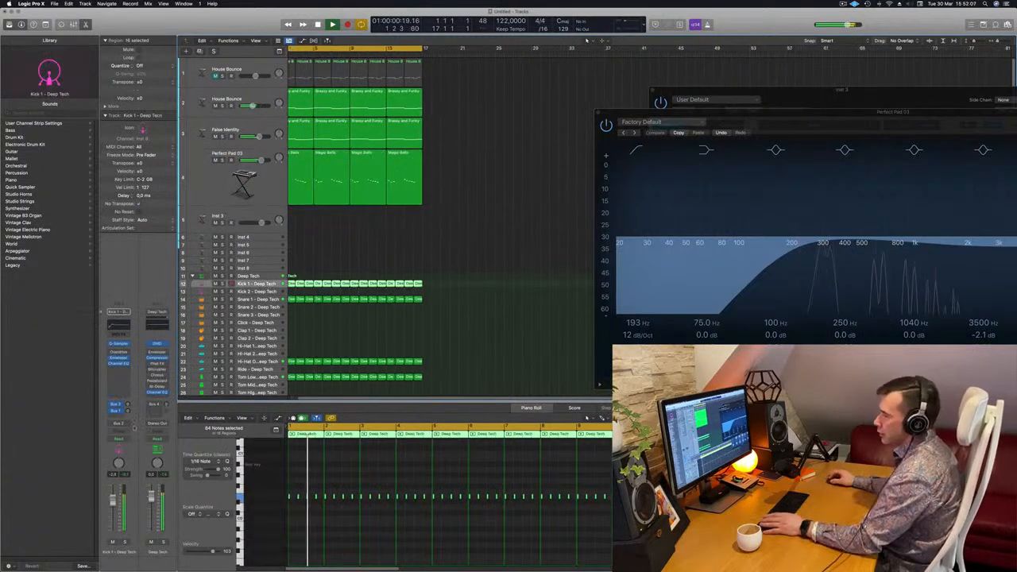
{"action": "key", "text": "Return"}
{"action": "key", "text": "Return"}
{"action": "left_click", "coordinate": [118, 363]}
{"action": "key", "text": "Return"}
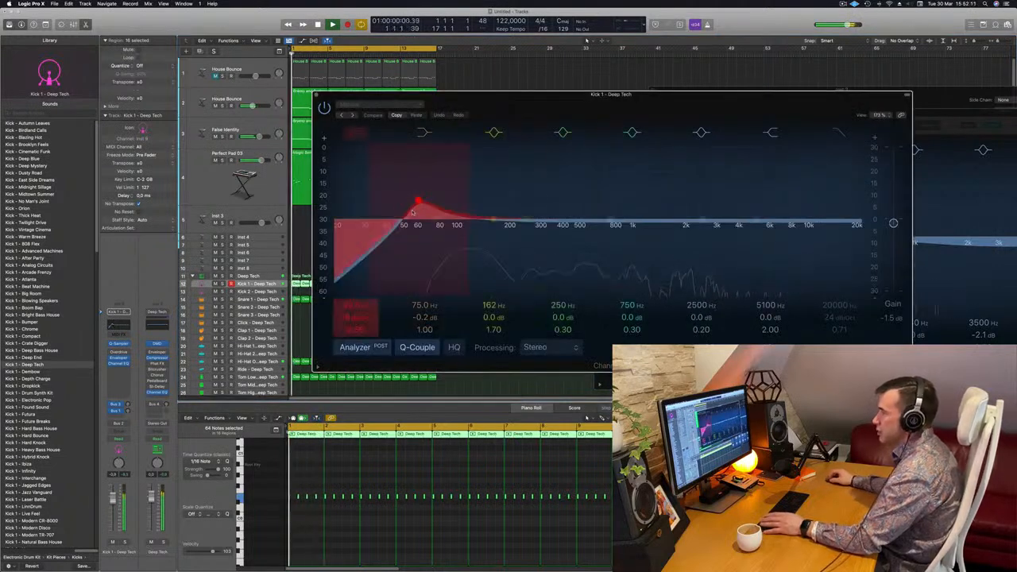
{"action": "left_click_drag", "start_coordinate": [417, 200], "coordinate": [340, 216]}
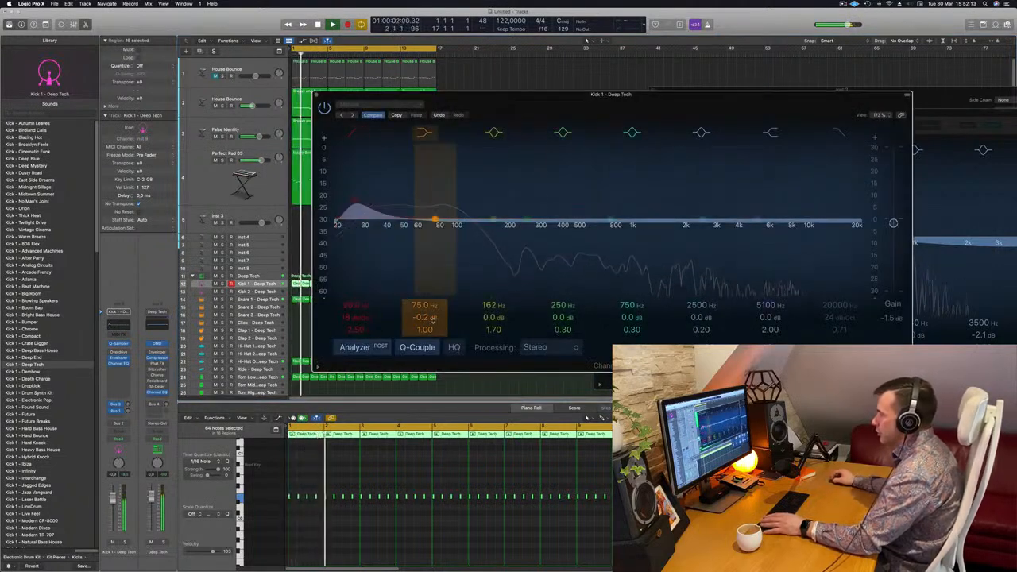
{"action": "left_click_drag", "start_coordinate": [431, 316], "coordinate": [431, 307]}
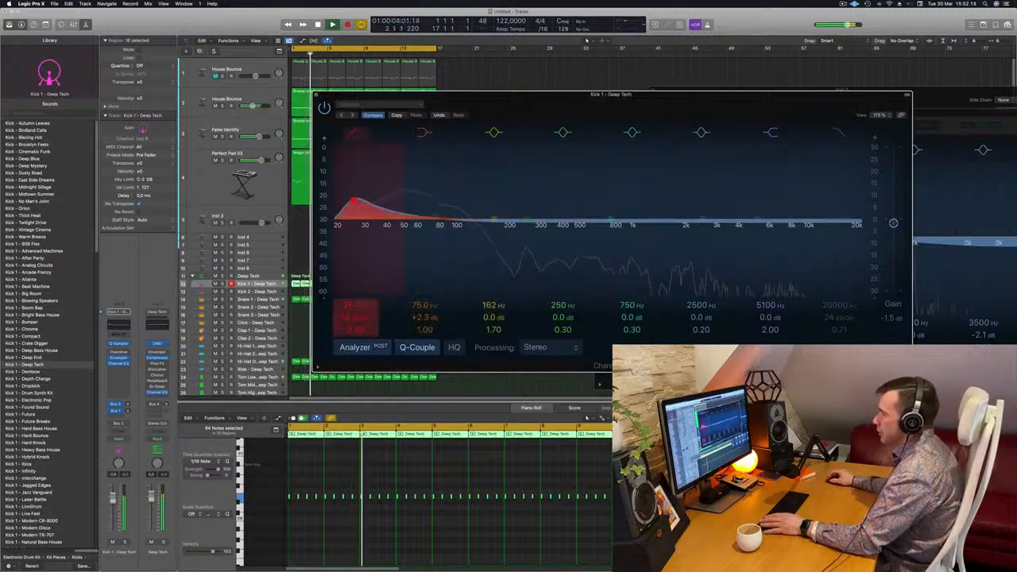
{"action": "left_click", "coordinate": [354, 132]}
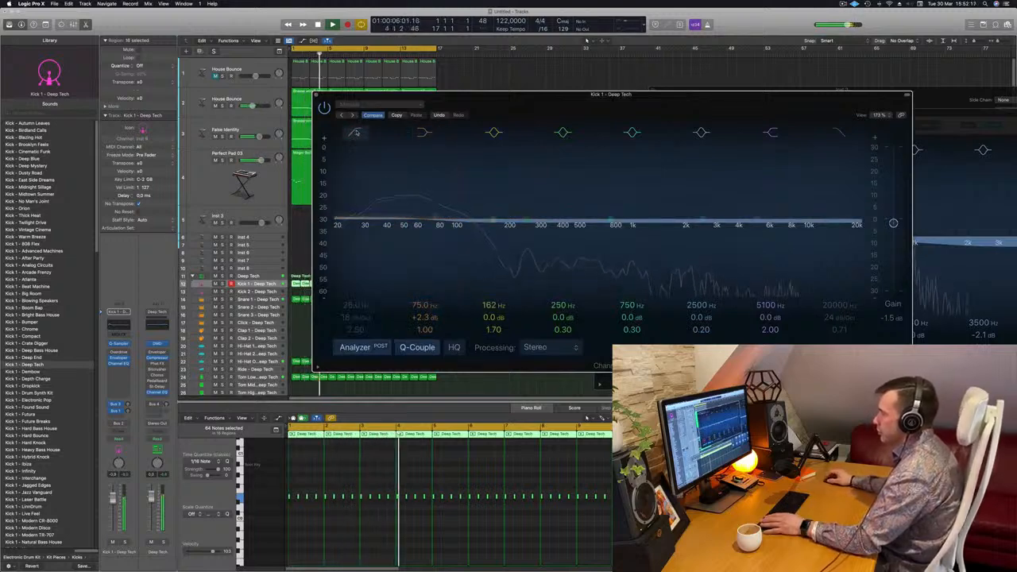
Set the Kick 1 EQ's low shelf to +8.2 dB at 109 Hz and close the EQ
{"action": "mouse_move", "coordinate": [424, 316]}
{"action": "left_mouse_down"}
{"action": "mouse_move", "coordinate": [424, 292]}
{"action": "mouse_move", "coordinate": [415, 310]}
{"action": "left_mouse_up"}
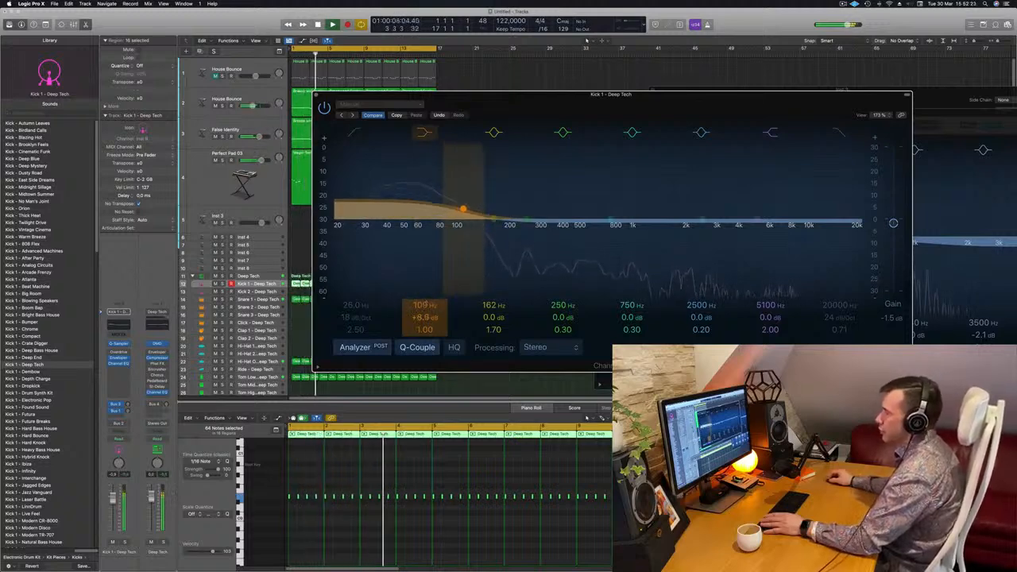
{"action": "key", "text": "Return"}
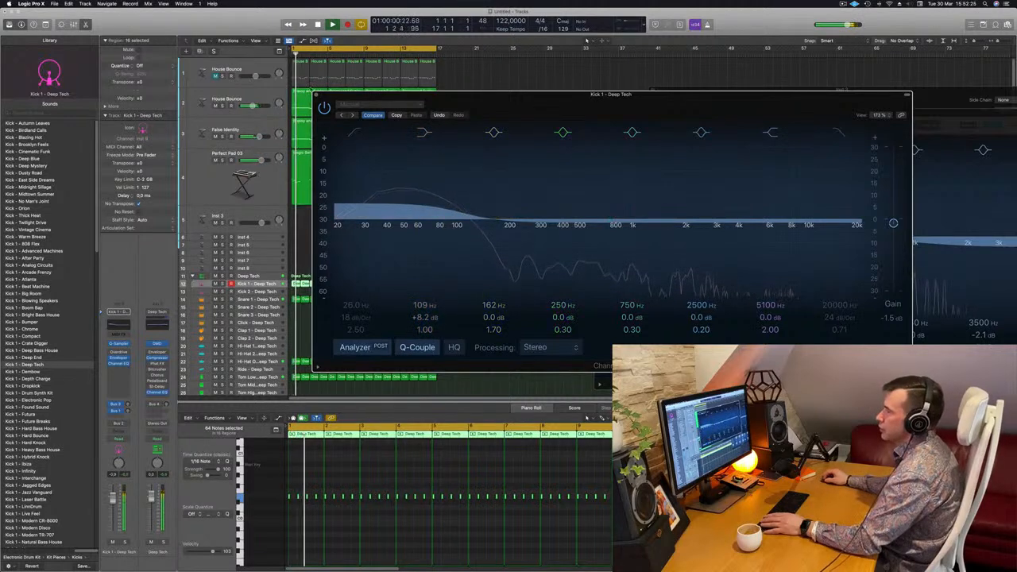
{"action": "left_click", "coordinate": [315, 94]}
Slightly lower the Kick 1 track's volume while replaying from the start and deselect its regions
{"action": "key", "text": "Return"}
{"action": "left_click_drag", "start_coordinate": [112, 498], "coordinate": [113, 500]}
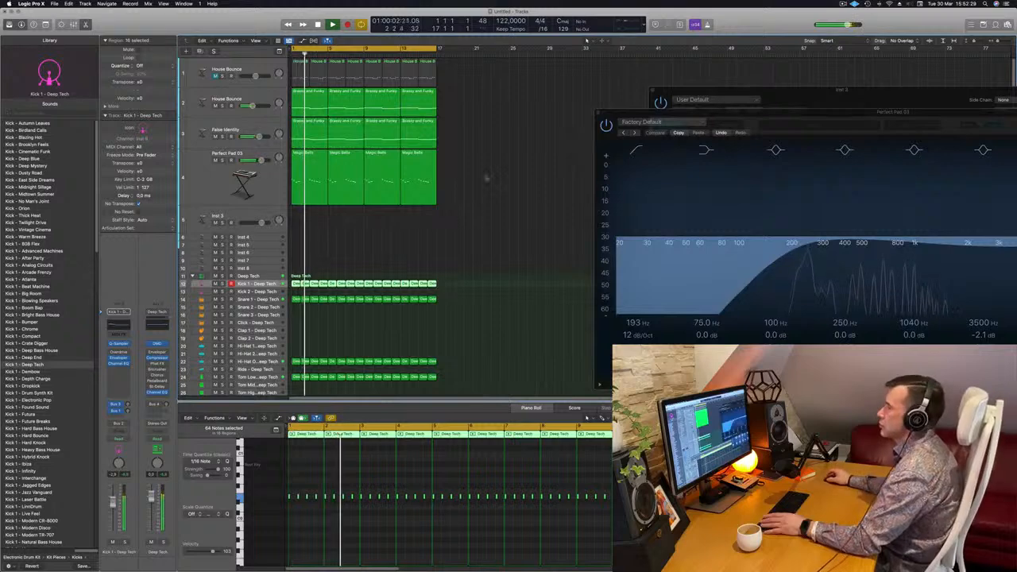
{"action": "left_click", "coordinate": [489, 186]}
{"action": "scroll", "coordinate": [489, 186], "scroll_direction": "up", "scroll_amount": 4}
{"action": "scroll", "coordinate": [491, 186], "scroll_direction": "down", "scroll_amount": 2}
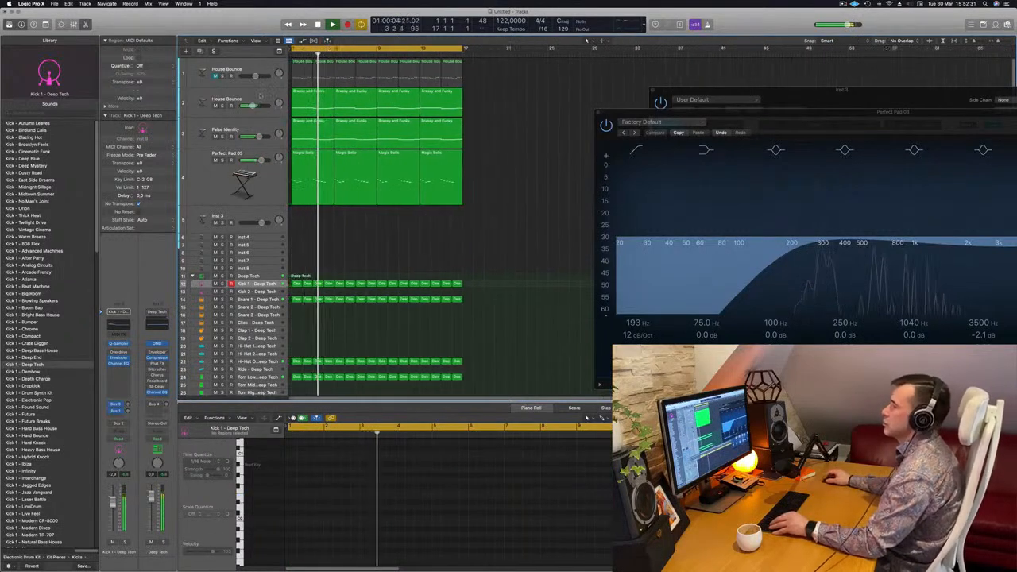
Reopen the duplicated House Bounce track's Channel EQ and reduce its 75 Hz low shelf gain to +3.7 dB
{"action": "left_click", "coordinate": [263, 97]}
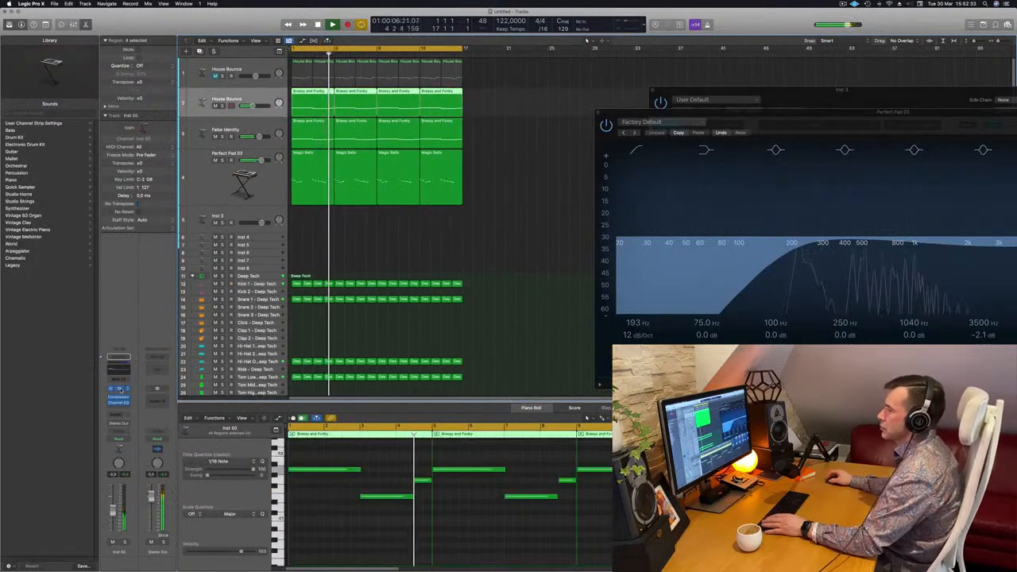
{"action": "left_click", "coordinate": [119, 390]}
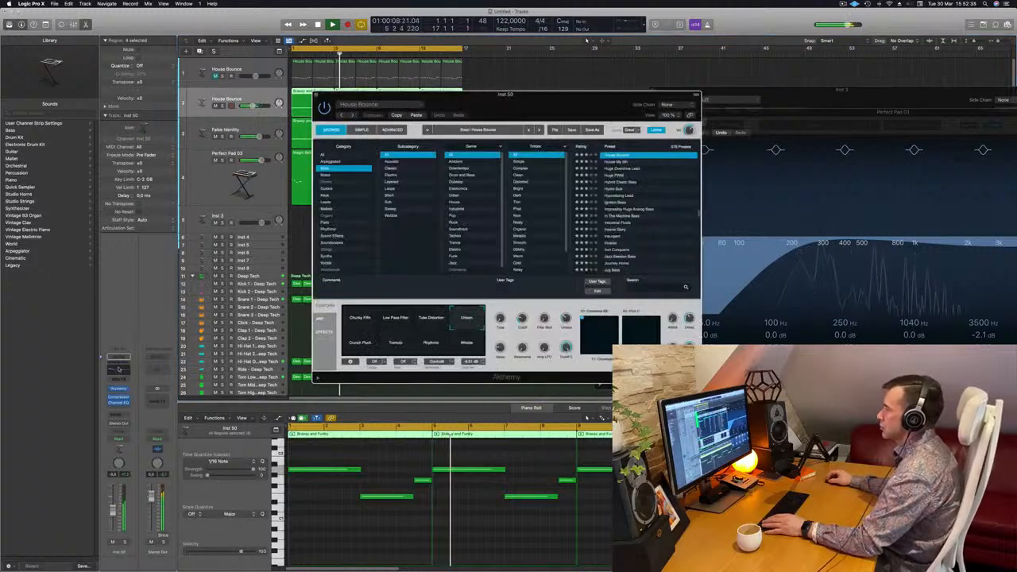
{"action": "left_click", "coordinate": [119, 369]}
{"action": "left_click_drag", "start_coordinate": [423, 315], "coordinate": [423, 329]}
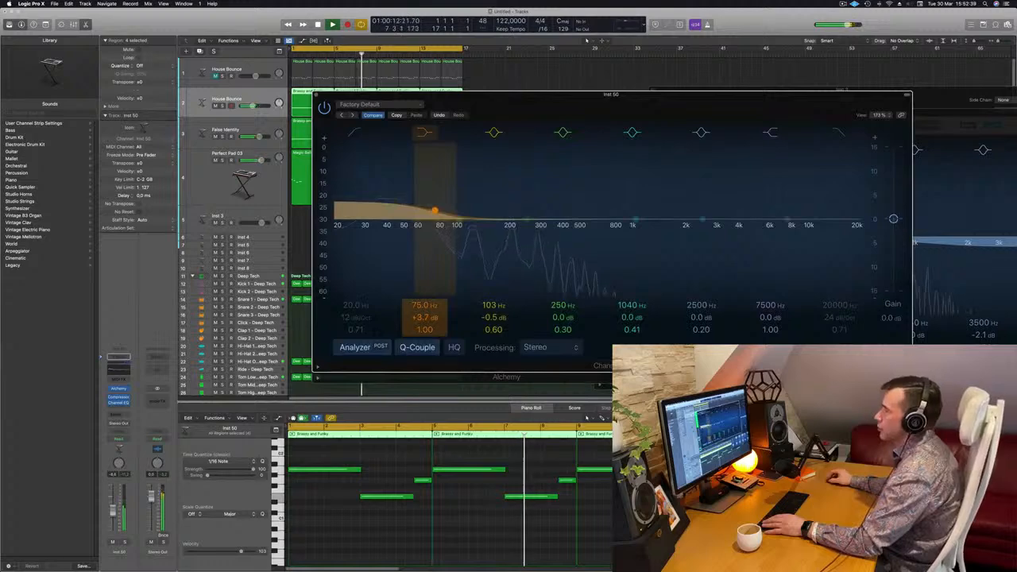
Close the duplicated House Bounce track's EQ and Alchemy windows while replaying from the start, and deselect its regions
{"action": "left_click", "coordinate": [319, 96]}
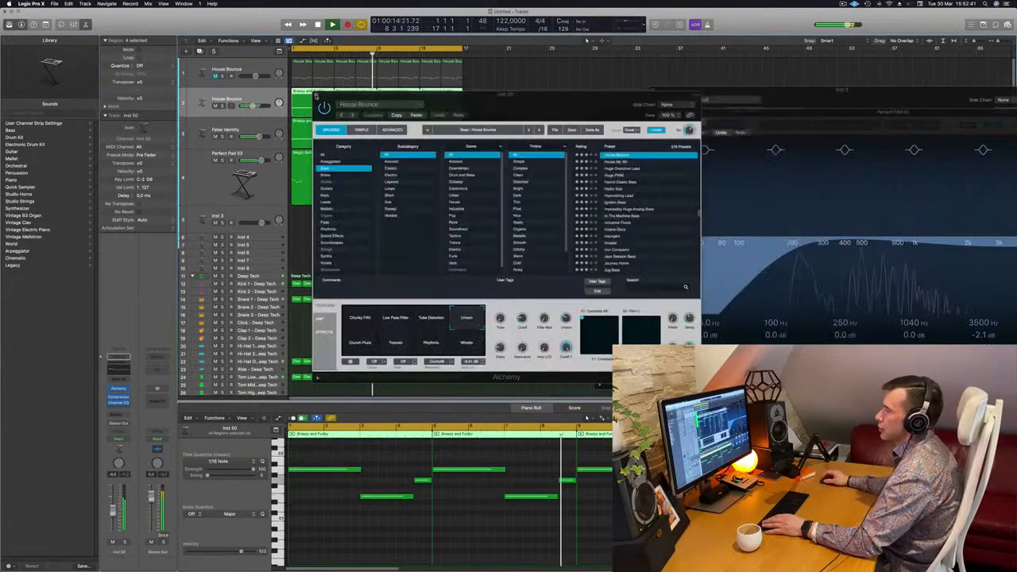
{"action": "left_click_drag", "start_coordinate": [478, 109], "coordinate": [665, 138]}
{"action": "key", "text": "Return"}
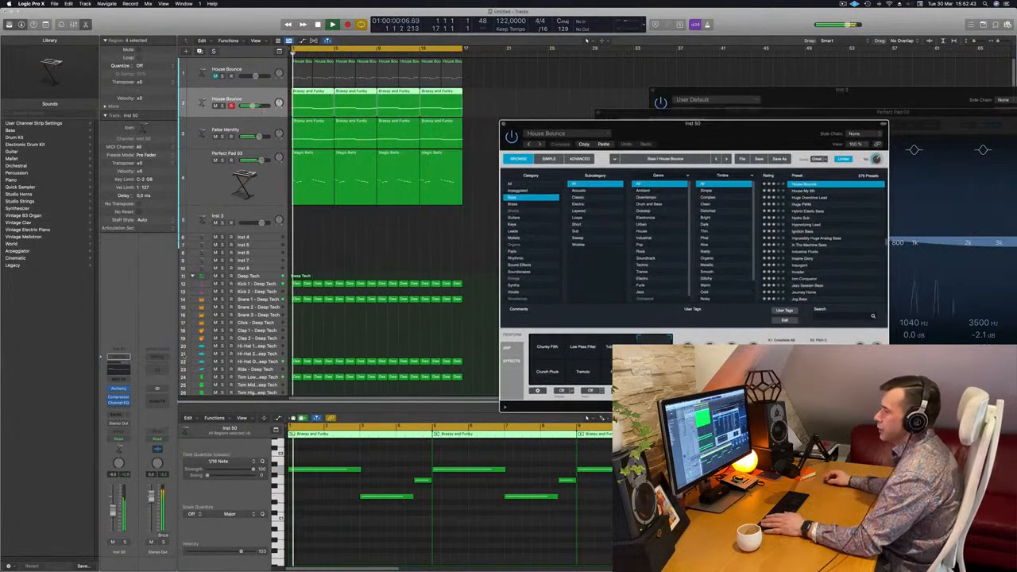
{"action": "left_click", "coordinate": [120, 389]}
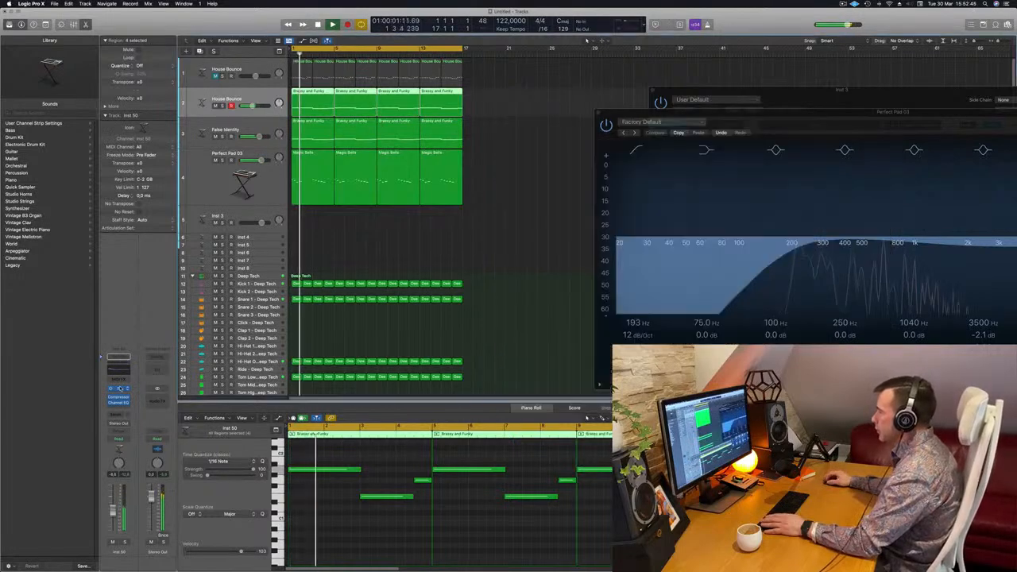
{"action": "left_click", "coordinate": [119, 389]}
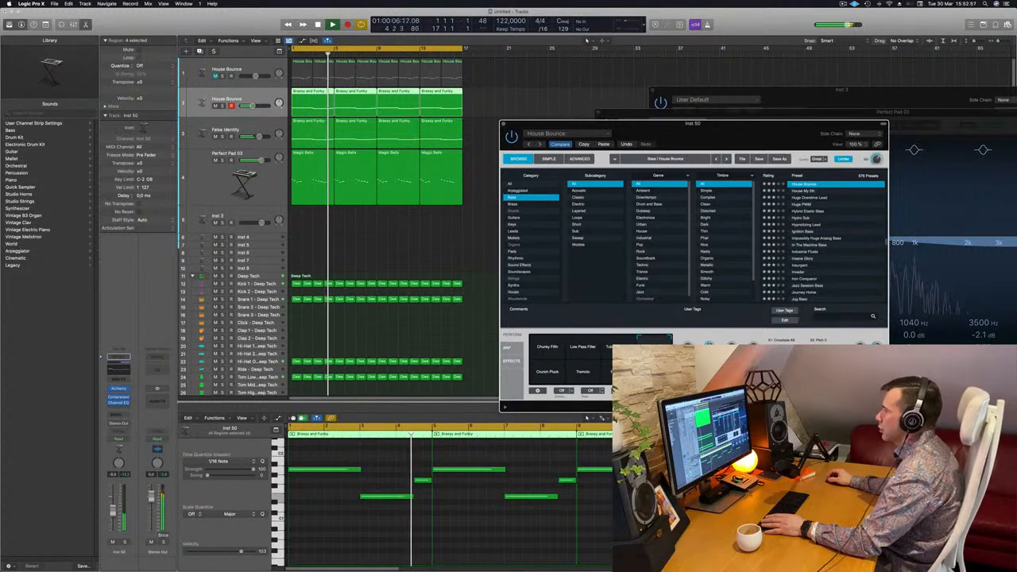
{"action": "key", "text": "space"}
{"action": "key", "text": "Return"}
{"action": "key", "text": "space"}
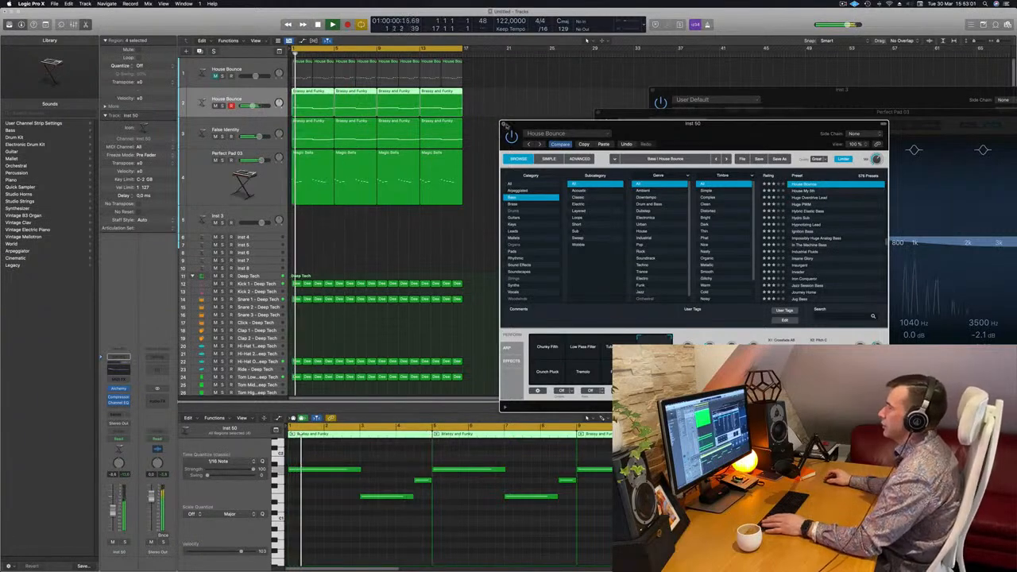
{"action": "left_click", "coordinate": [504, 124]}
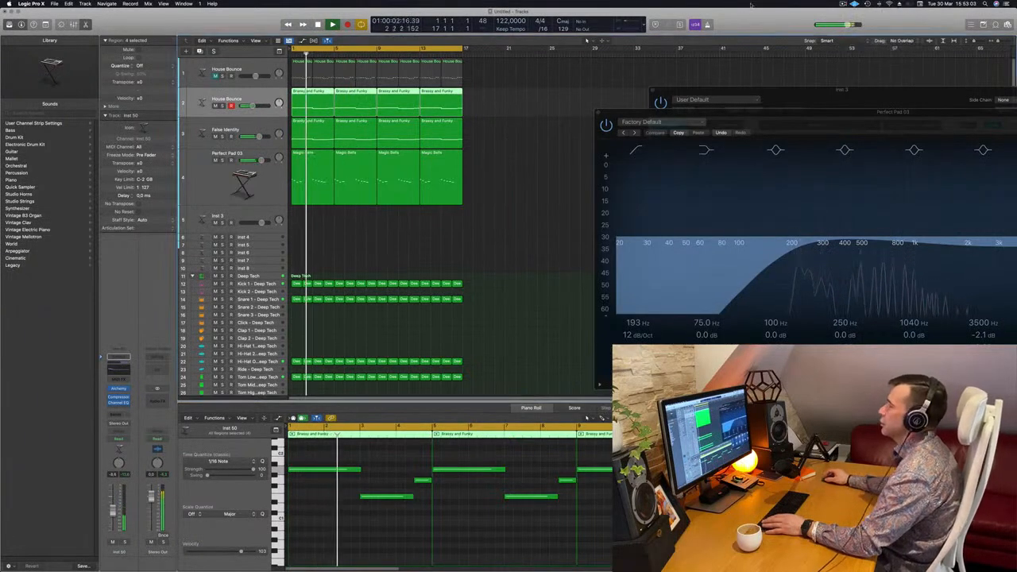
{"action": "left_click", "coordinate": [460, 228]}
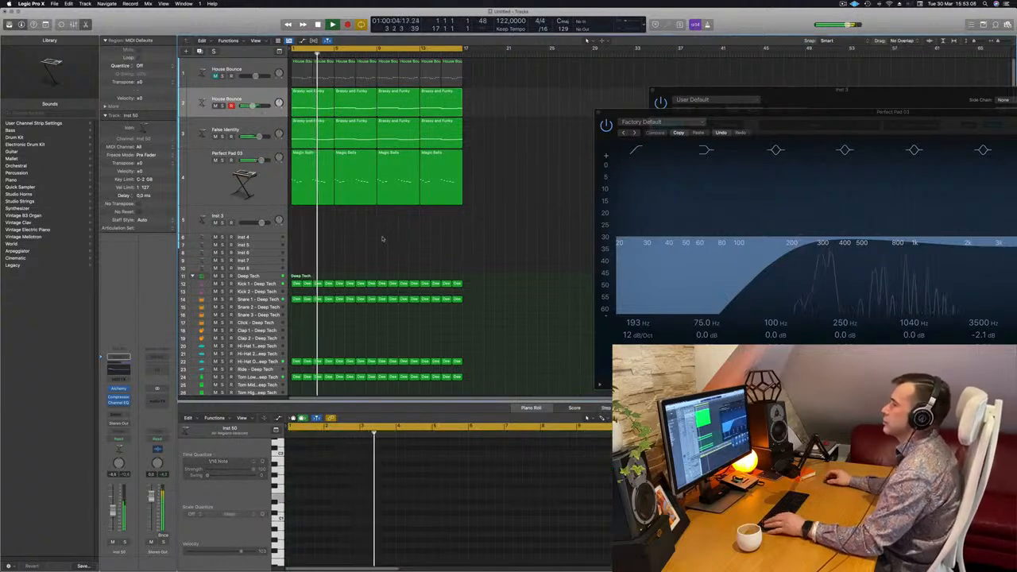
Open Alchemy on the empty Inst 3 track and load the 80s Fantasy preset from the Brass category
{"action": "scroll", "coordinate": [382, 239], "scroll_direction": "up", "scroll_amount": 1}
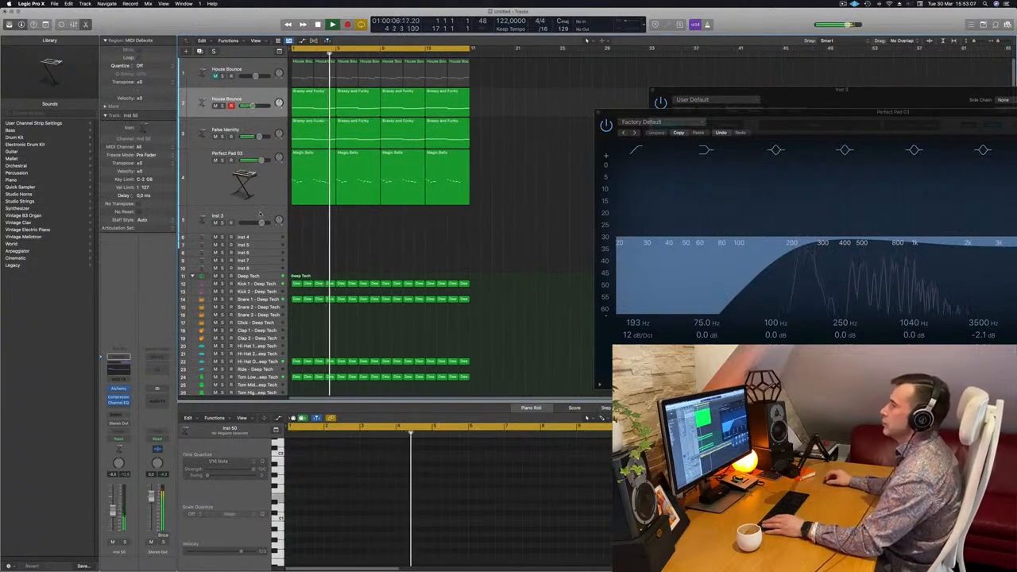
{"action": "left_click", "coordinate": [264, 213]}
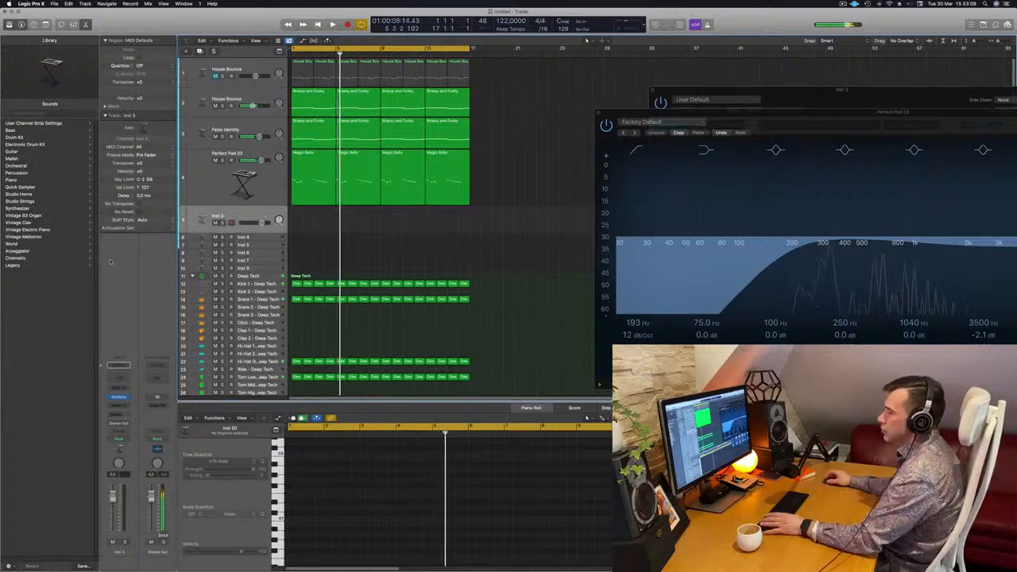
{"action": "left_click", "coordinate": [117, 397]}
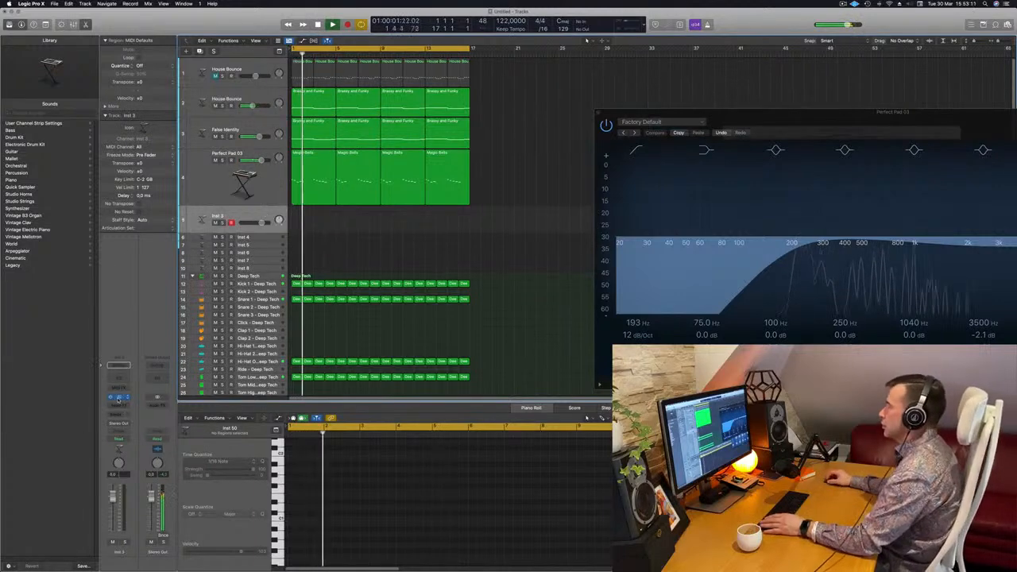
{"action": "left_click", "coordinate": [118, 398]}
{"action": "left_click_drag", "start_coordinate": [846, 105], "coordinate": [545, 156]}
{"action": "left_click", "coordinate": [362, 221]}
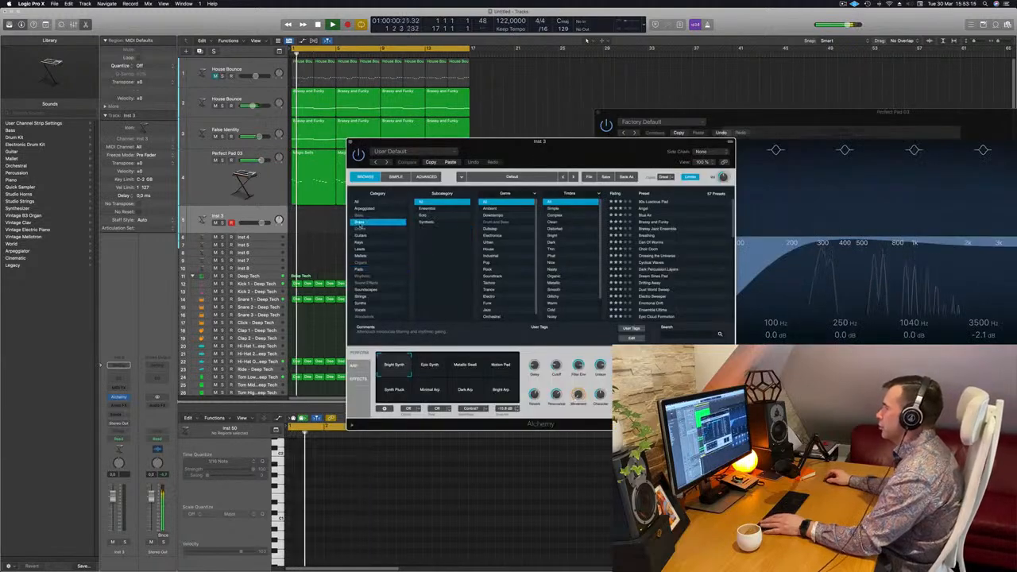
{"action": "left_click", "coordinate": [658, 203]}
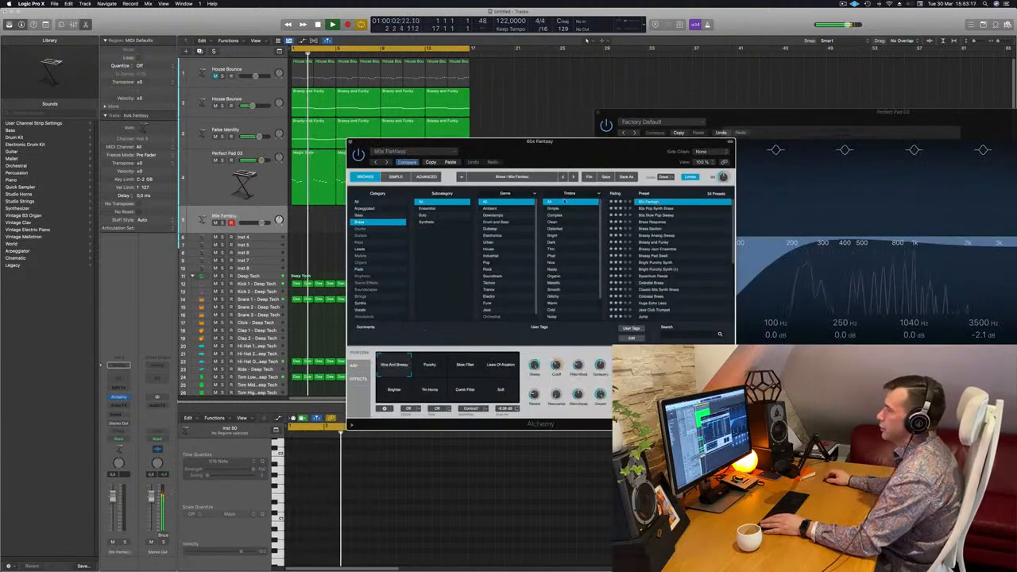
Add a Bus 7 send to the 80s Fantasy track
{"action": "left_click", "coordinate": [118, 414]}
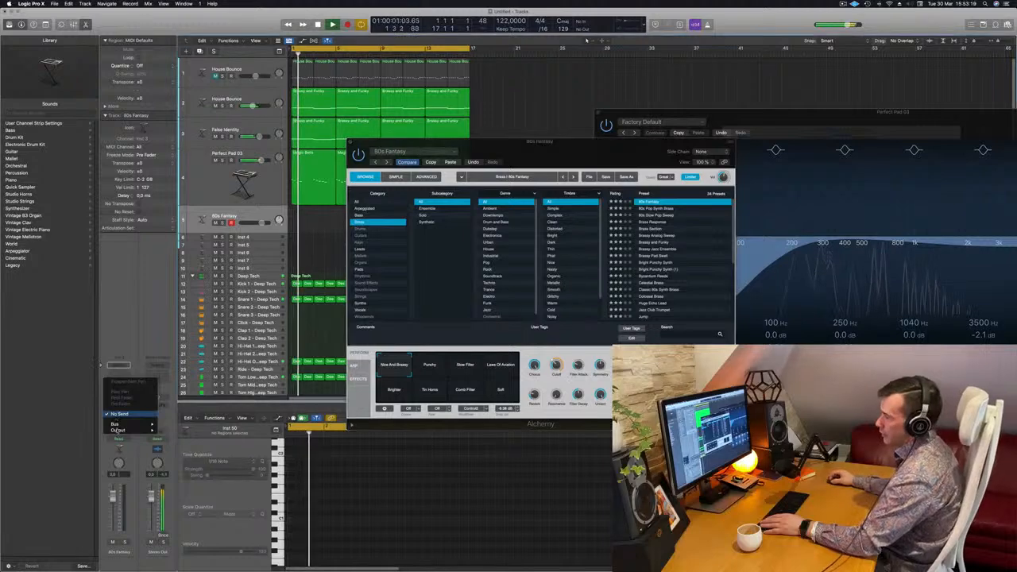
{"action": "mouse_move", "coordinate": [123, 423]}
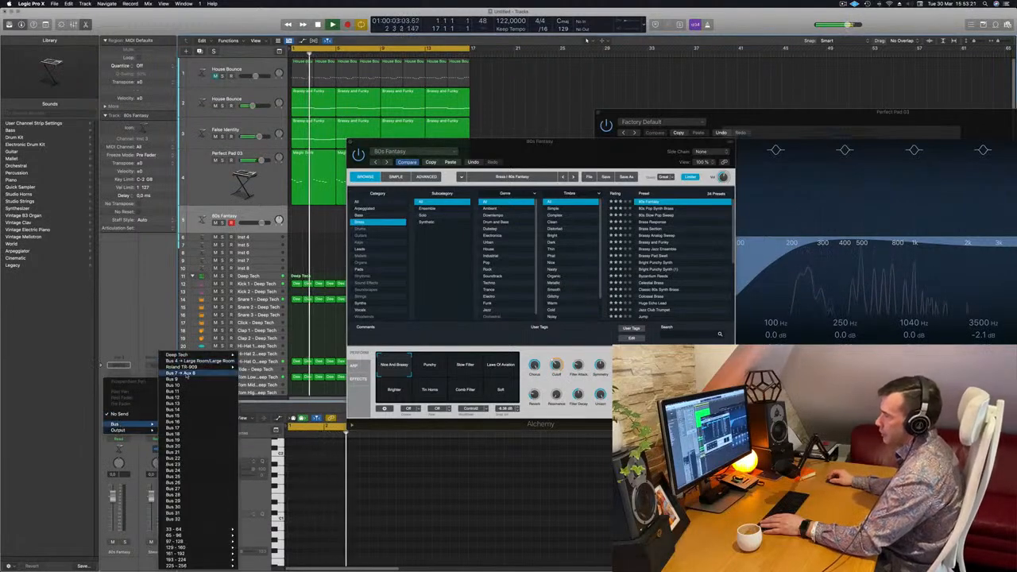
{"action": "left_click", "coordinate": [190, 361]}
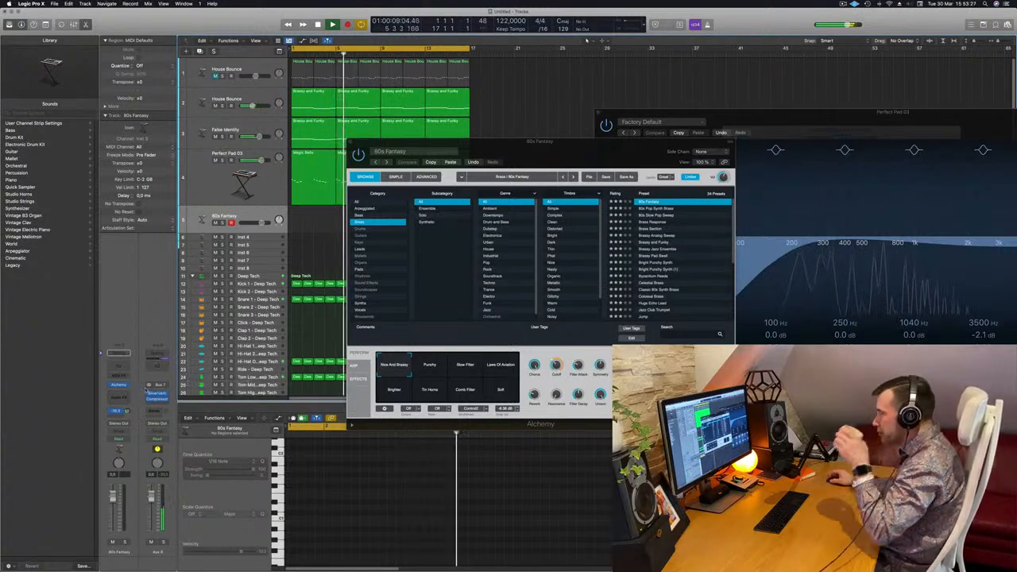
Show the Musical Typing keyboard clear of the plug-in windows and raise the 80s Fantasy track's Bus 7 send while playing notes
{"action": "left_click_drag", "start_coordinate": [392, 163], "coordinate": [580, 159]}
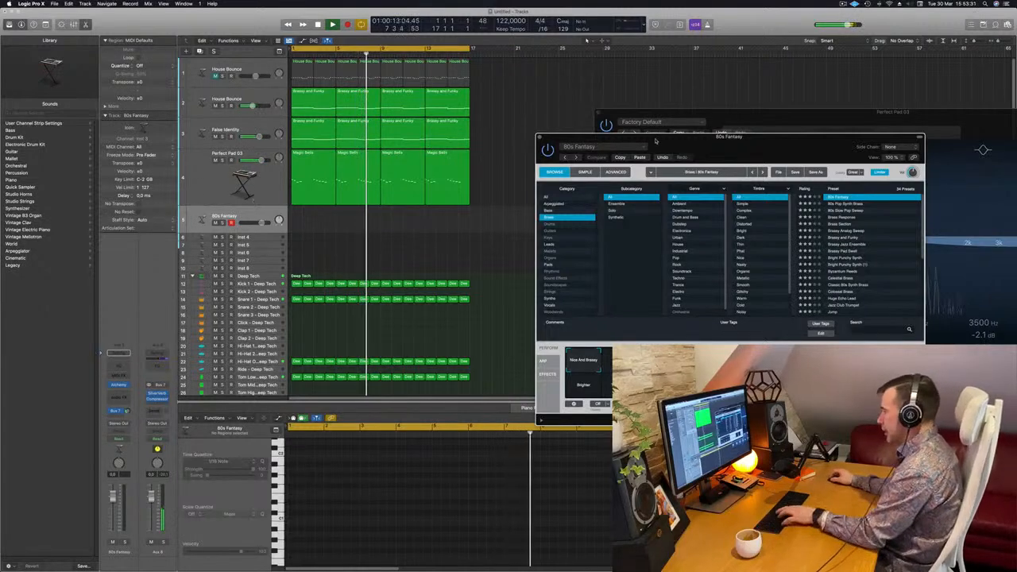
{"action": "key", "text": "super+k"}
{"action": "left_click_drag", "start_coordinate": [798, 112], "coordinate": [542, 306]}
{"action": "left_click_drag", "start_coordinate": [883, 138], "coordinate": [659, 88]}
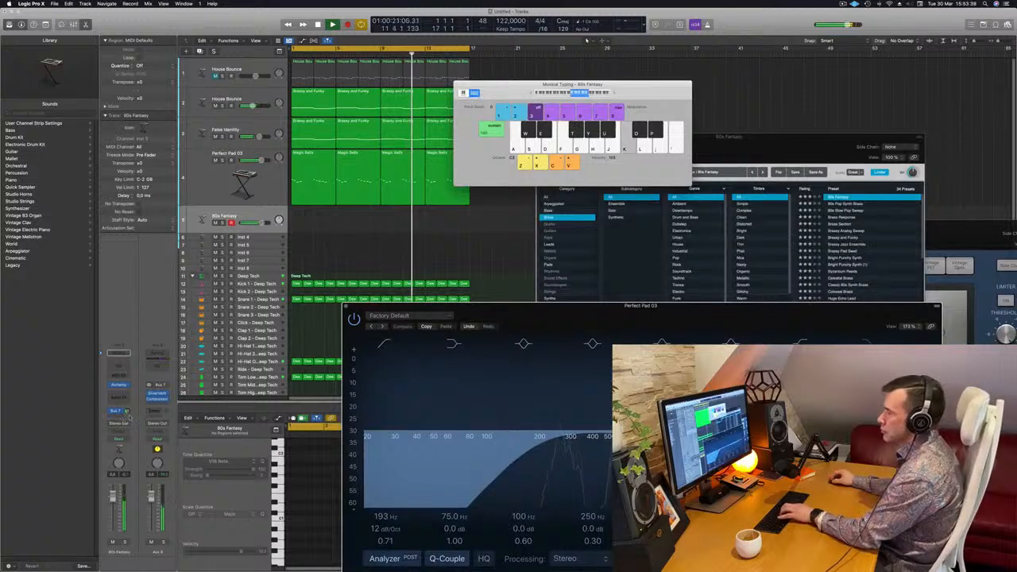
{"action": "left_click_drag", "start_coordinate": [128, 411], "coordinate": [128, 411]}
{"action": "key", "text": "h"}
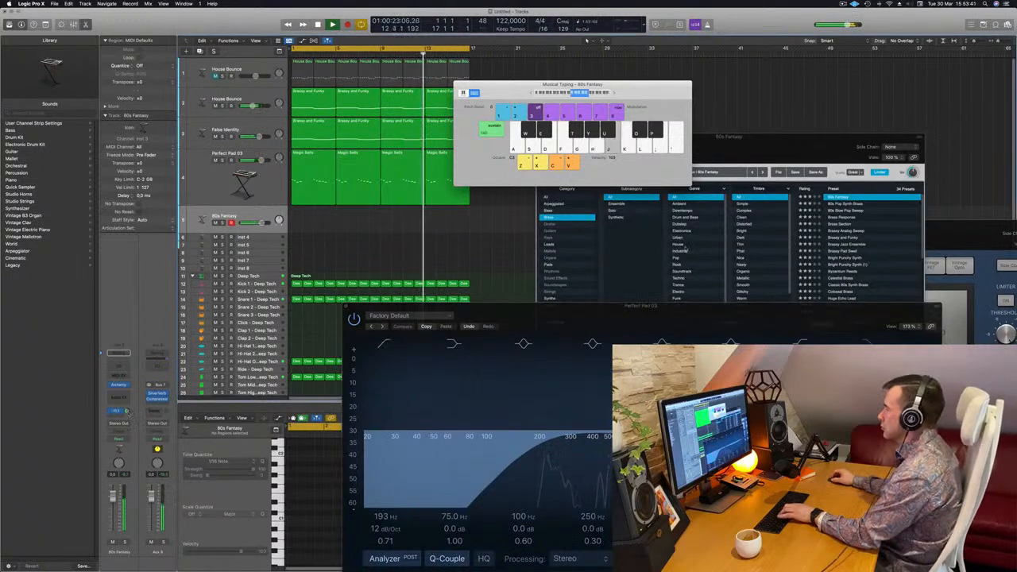
Select the Punchy variation of the 80s Fantasy preset and lower the track's volume
{"action": "left_click_drag", "start_coordinate": [765, 151], "coordinate": [746, 159]}
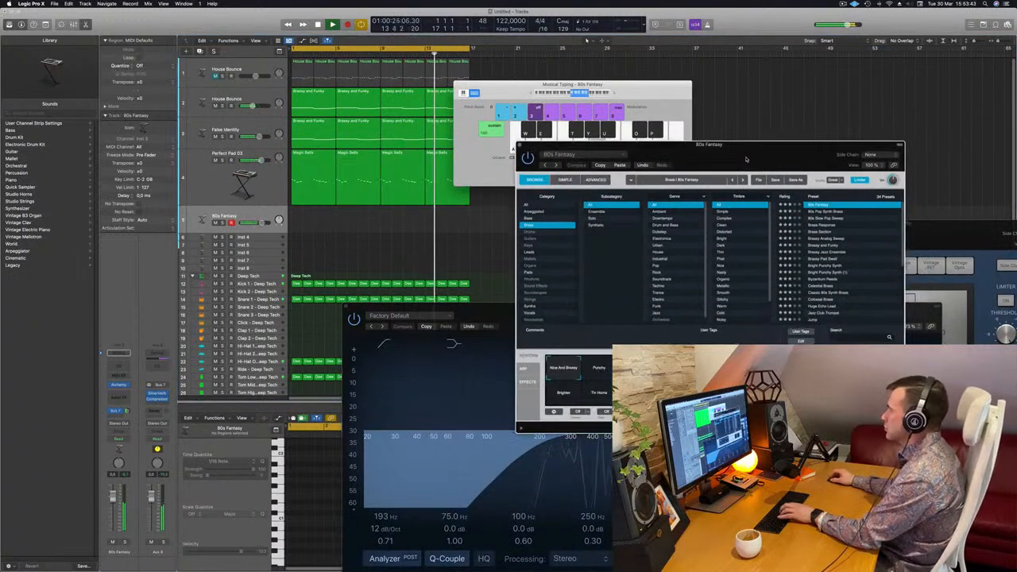
{"action": "left_click", "coordinate": [599, 368]}
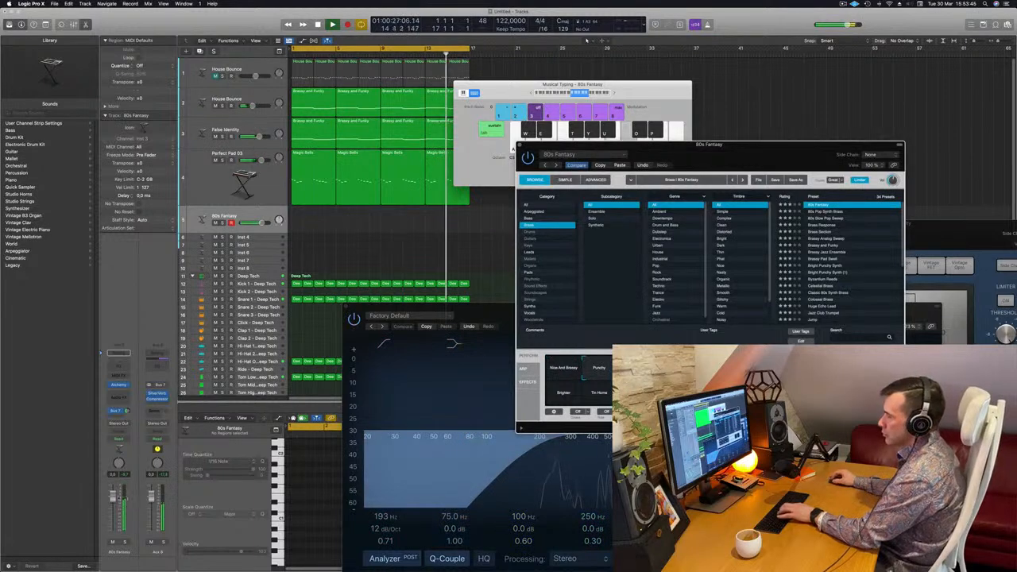
{"action": "left_click_drag", "start_coordinate": [113, 500], "coordinate": [112, 514]}
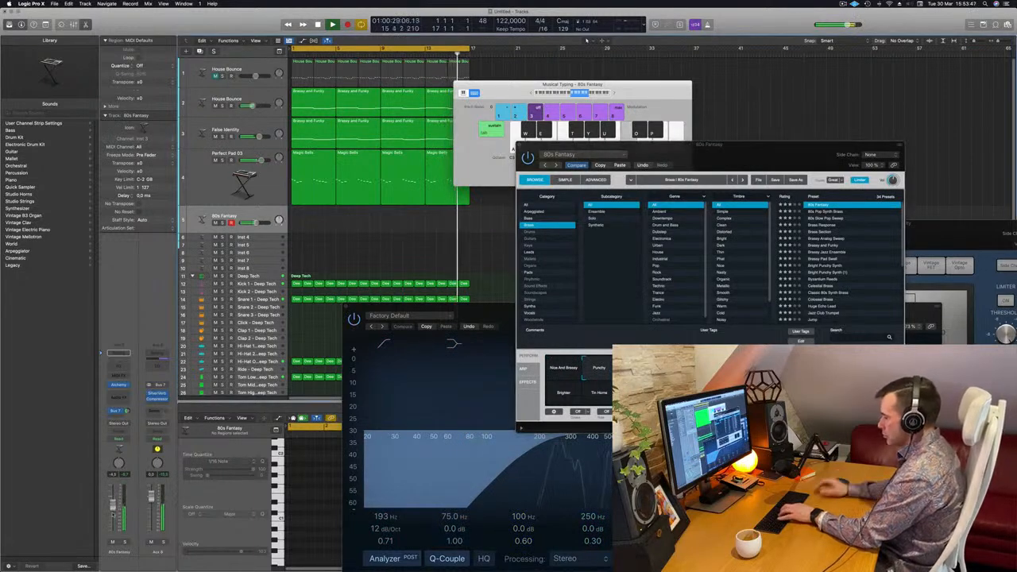
Try out a brass melody with Musical Typing over the looping track and raise the Bus 7 send further
{"action": "key", "text": "apostrophe"}
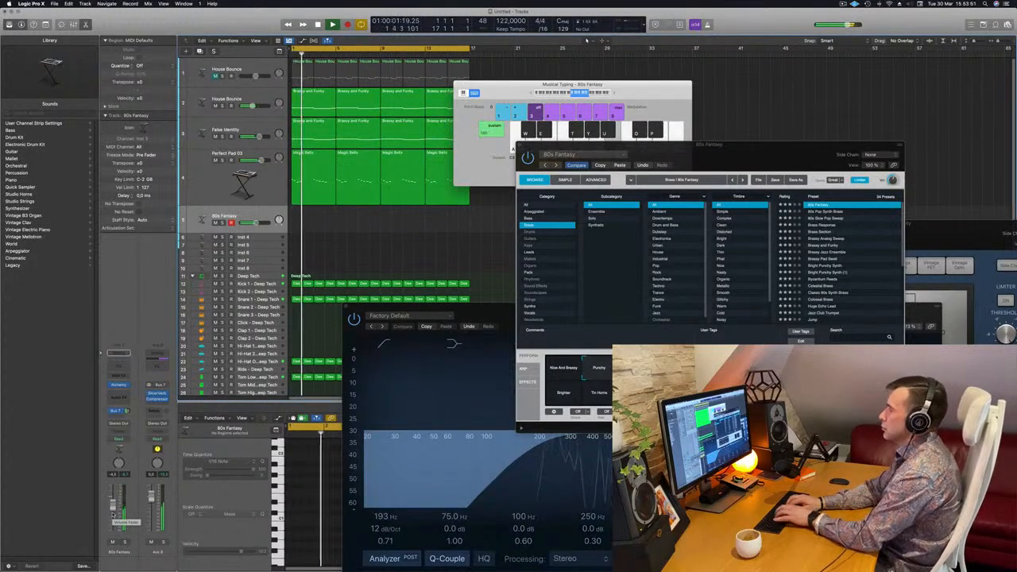
{"action": "key", "text": "semicolon"}
{"action": "key", "text": "d"}
{"action": "key", "text": "f"}
{"action": "key", "text": "g"}
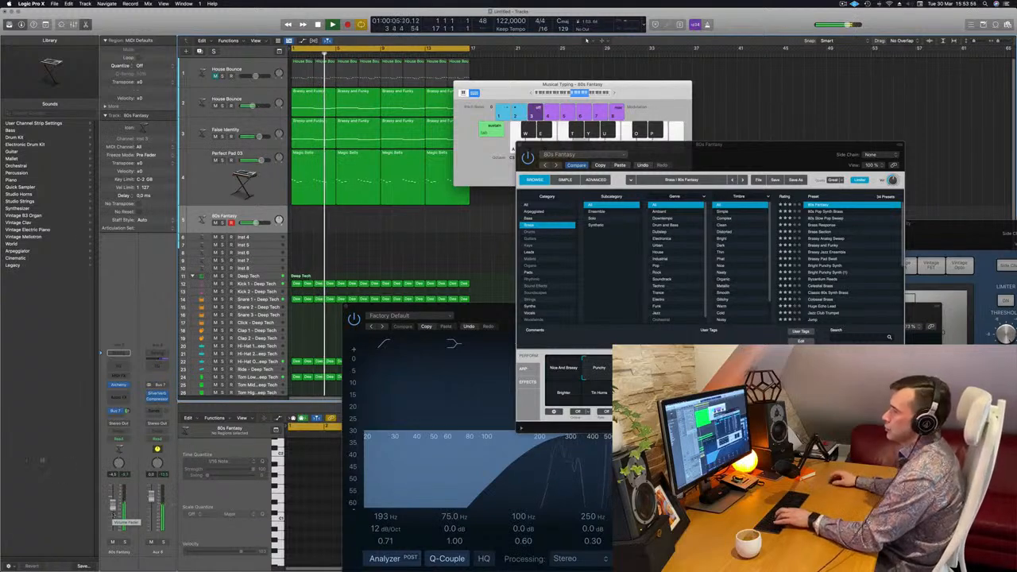
{"action": "key", "text": "f"}
{"action": "key", "text": "d"}
{"action": "key", "text": "d"}
{"action": "left_click_drag", "start_coordinate": [128, 411], "coordinate": [128, 410]}
{"action": "key", "text": "f"}
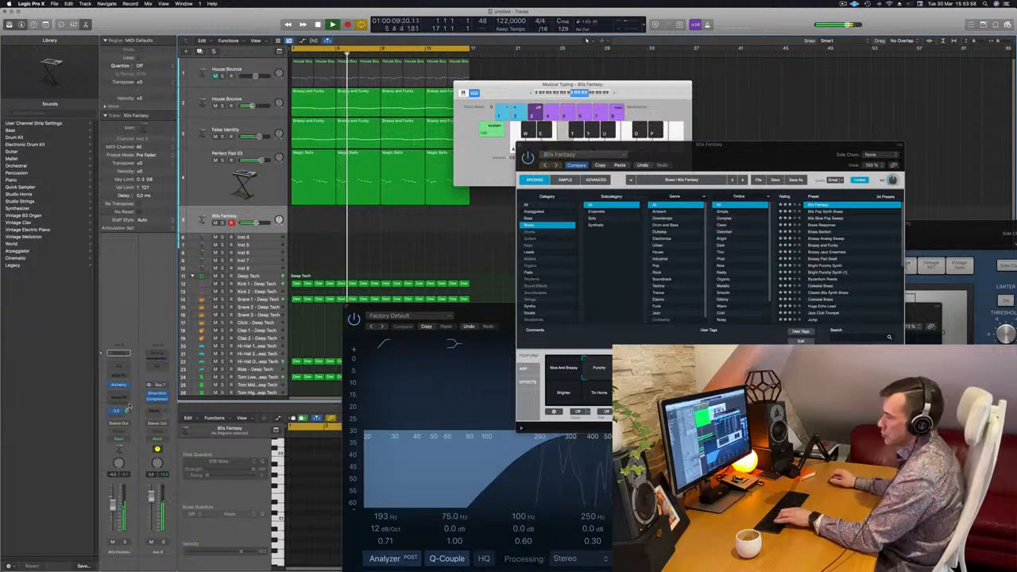
{"action": "key", "text": "k"}
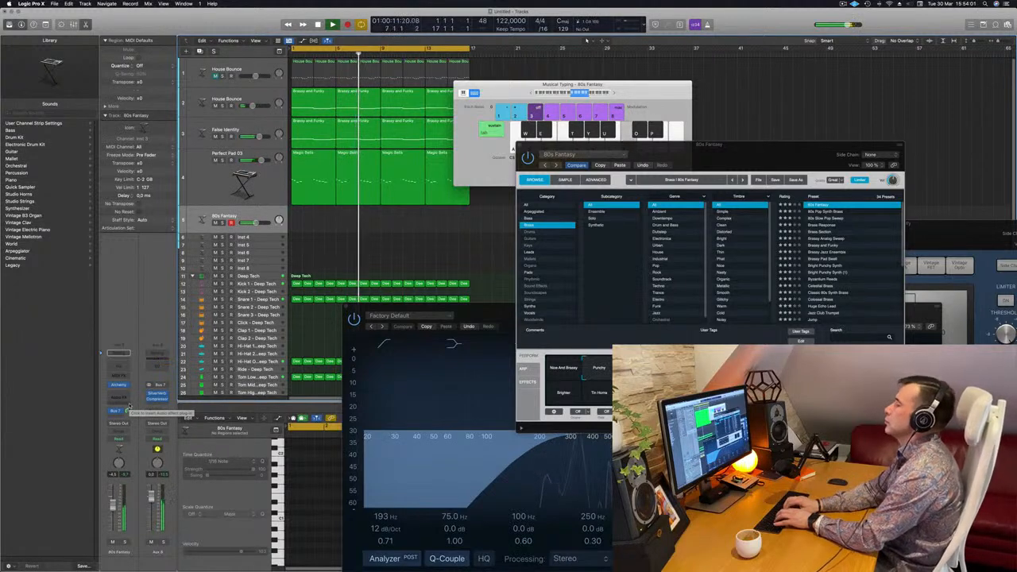
{"action": "key", "text": "d"}
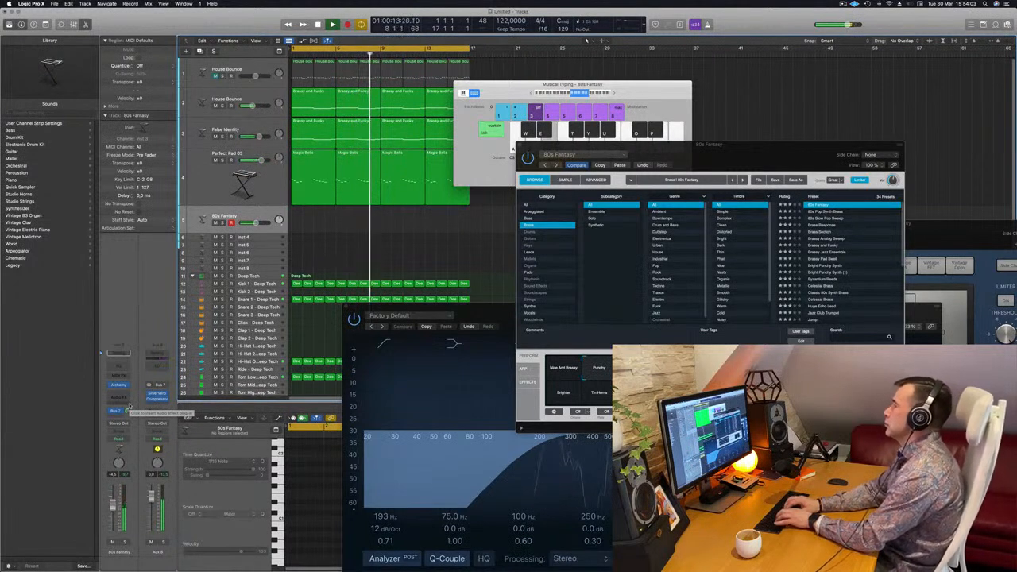
{"action": "key", "text": "semicolon"}
{"action": "key", "text": "k"}
{"action": "key", "text": "l"}
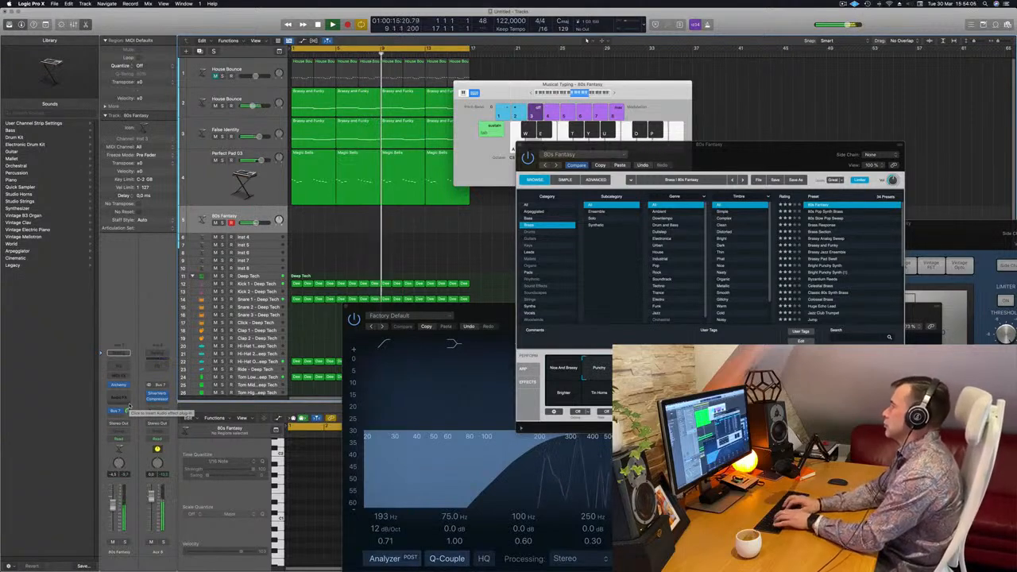
{"action": "key", "text": "f"}
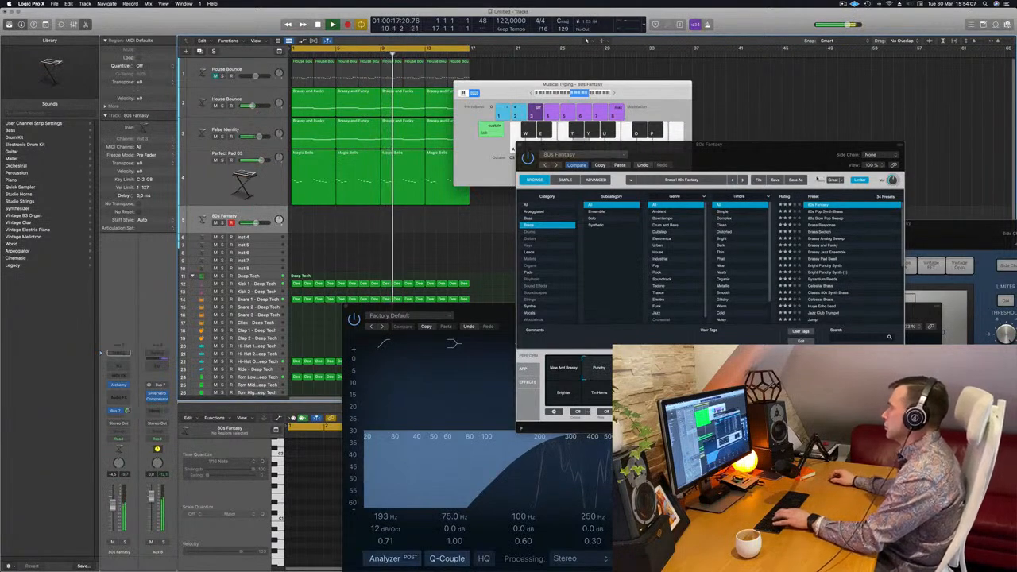
Audition the Brassy Analog Sweep and 80s Pop Synth Brass presets, and reload 80s Fantasy
{"action": "left_click_drag", "start_coordinate": [828, 166], "coordinate": [806, 163]}
{"action": "key", "text": "f"}
{"action": "left_click", "coordinate": [805, 236]}
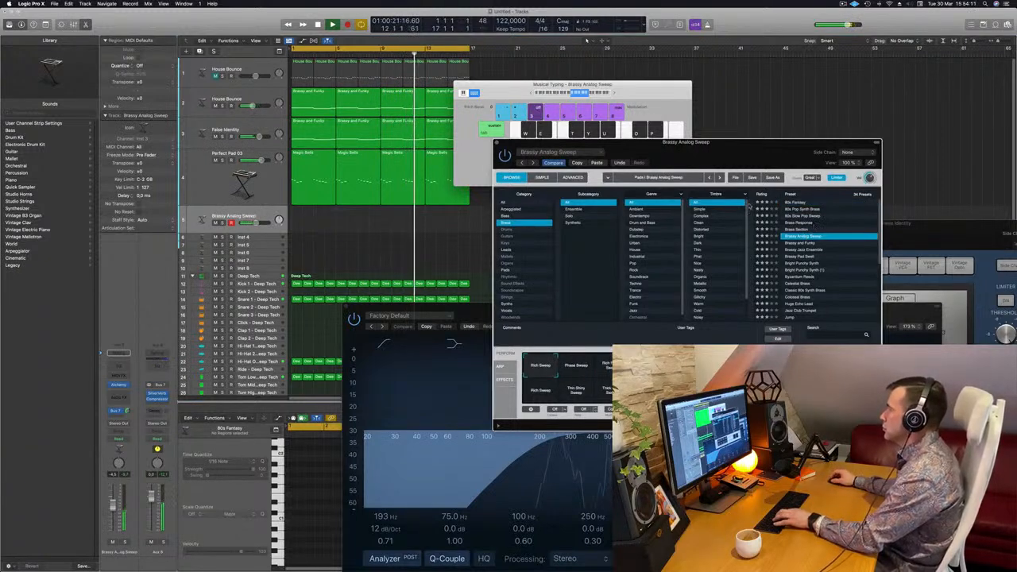
{"action": "left_click", "coordinate": [797, 210]}
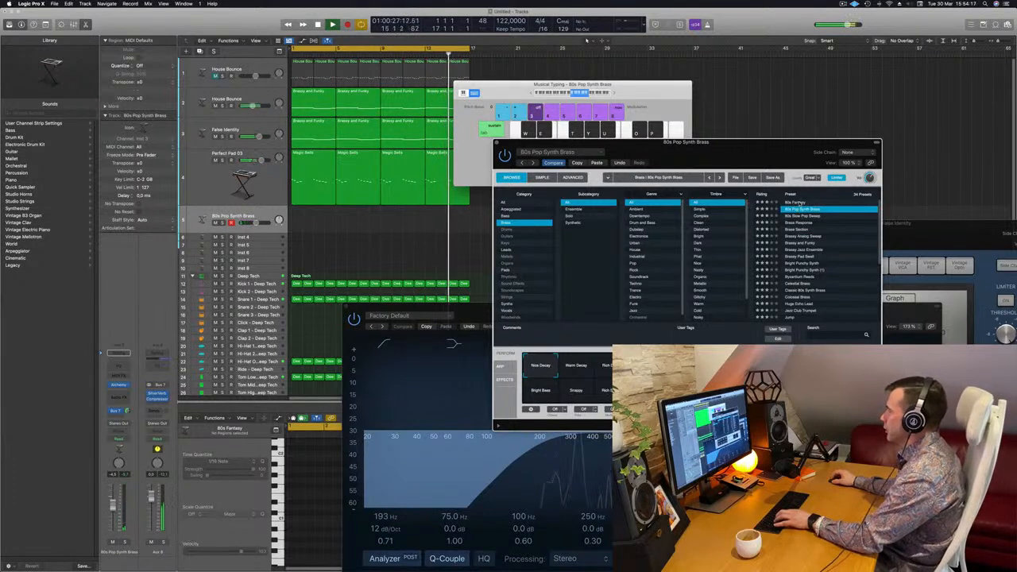
{"action": "left_click", "coordinate": [802, 203]}
{"action": "left_click_drag", "start_coordinate": [779, 167], "coordinate": [851, 143]}
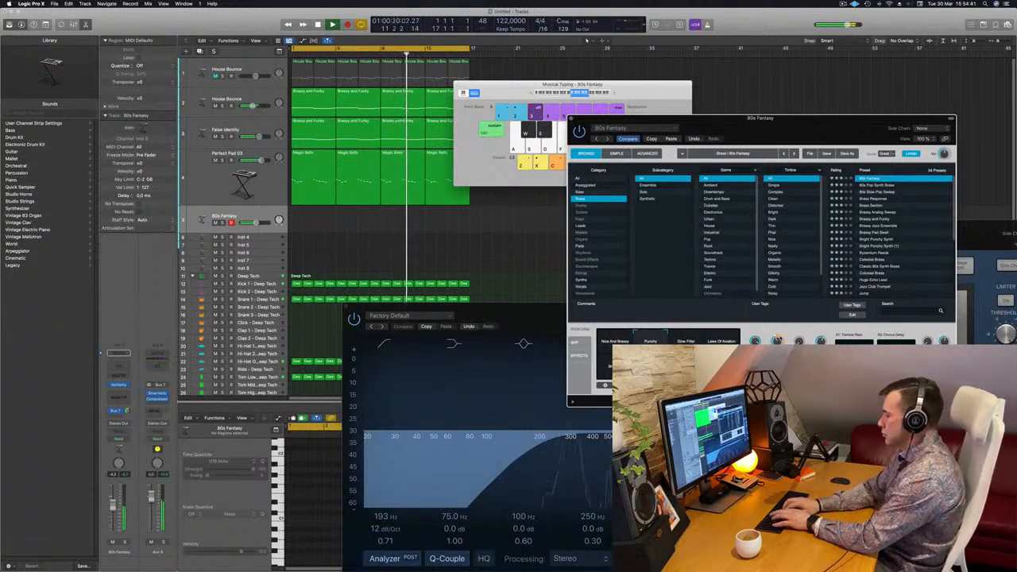
Record the brass melody on the 80s Fantasy track over the first four bars and briefly play it back
{"action": "key", "text": "r"}
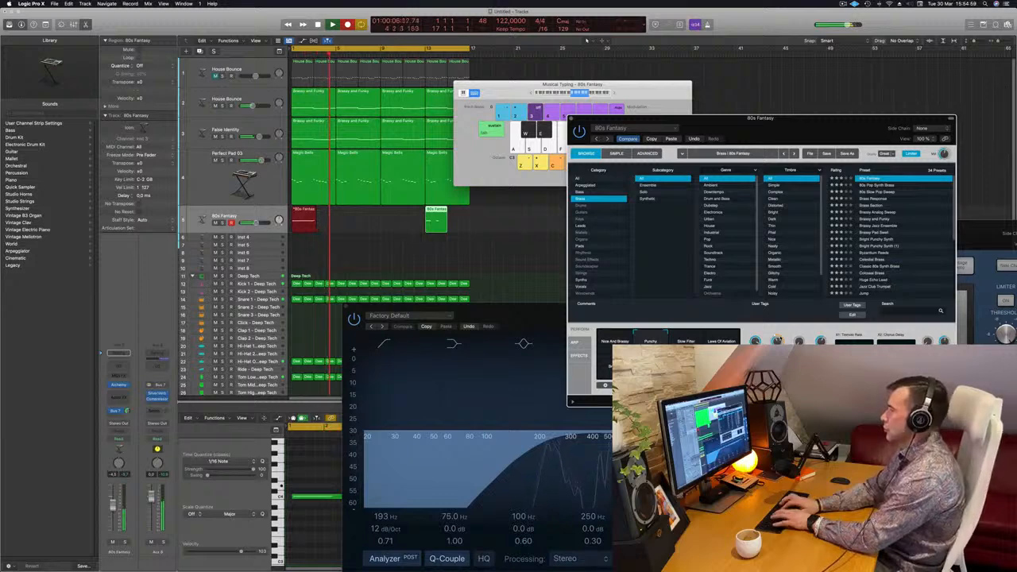
{"action": "key", "text": "space"}
{"action": "key", "text": "space"}
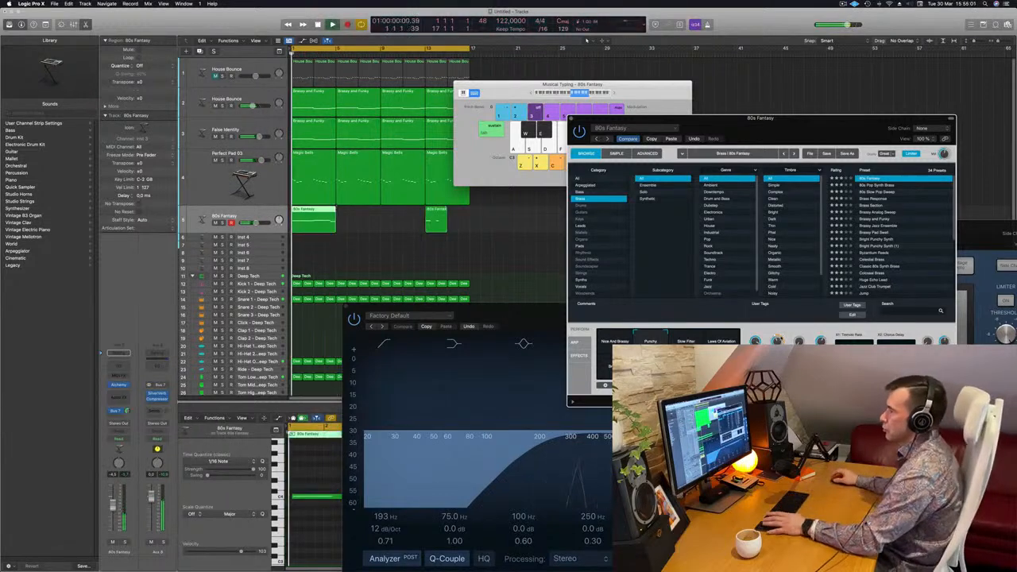
{"action": "key", "text": "space"}
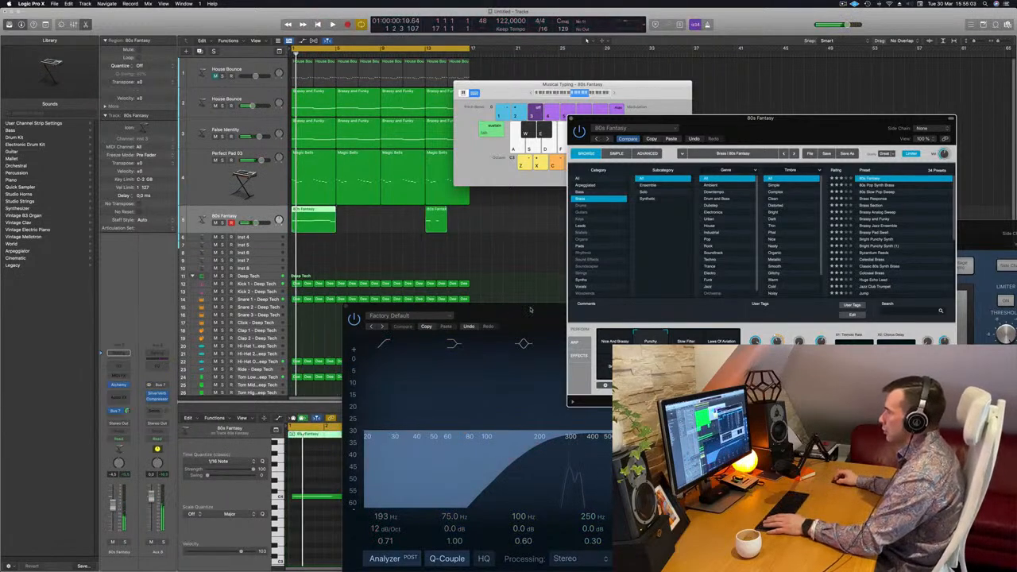
Align the recorded brass notes to the 1/16 grid and lengthen the first note until it meets the second
{"action": "left_click_drag", "start_coordinate": [531, 310], "coordinate": [948, 212]}
{"action": "left_click", "coordinate": [339, 561]}
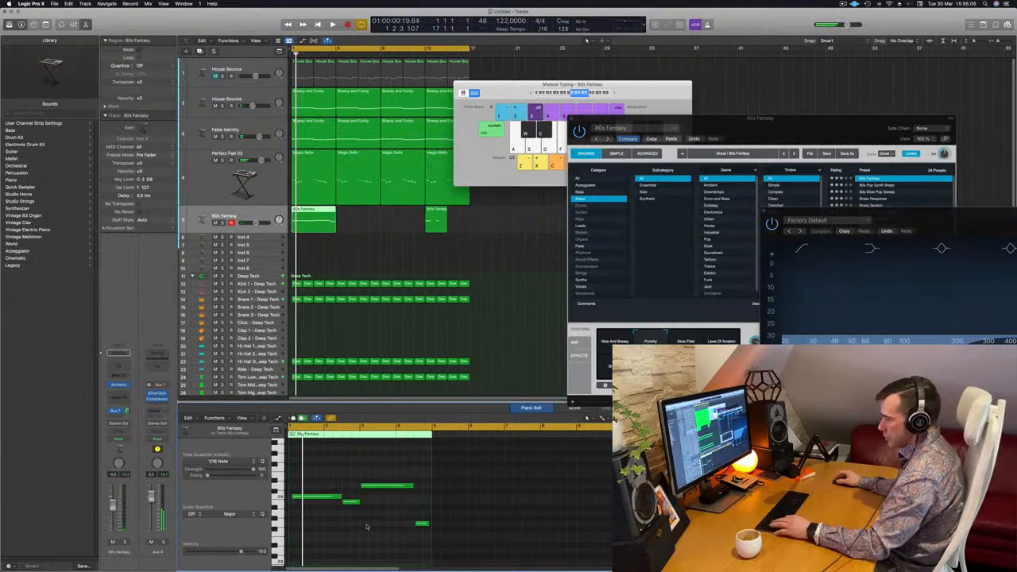
{"action": "key", "text": "super+a"}
{"action": "left_click", "coordinate": [339, 481]}
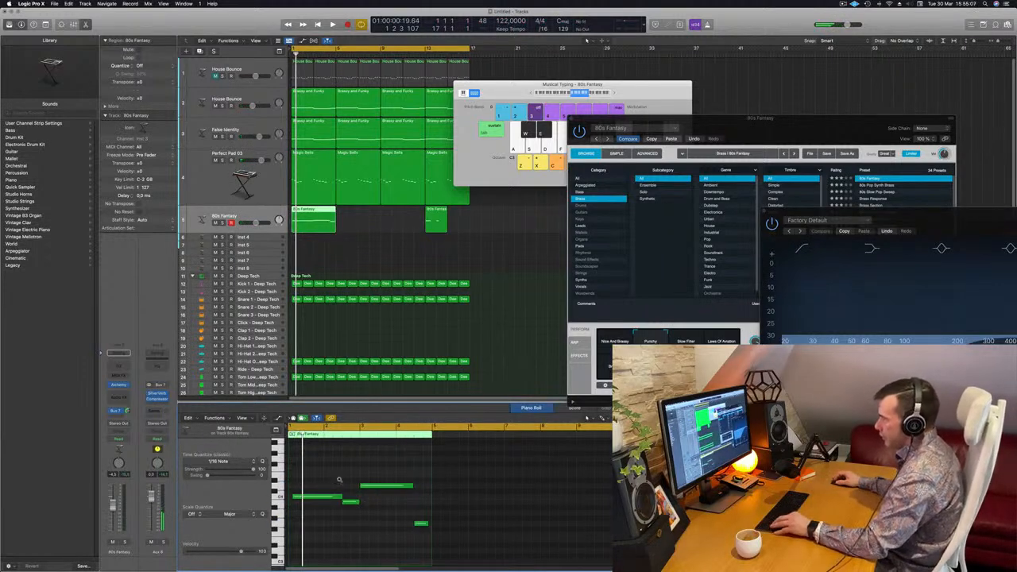
{"action": "key", "text": "super+Right"}
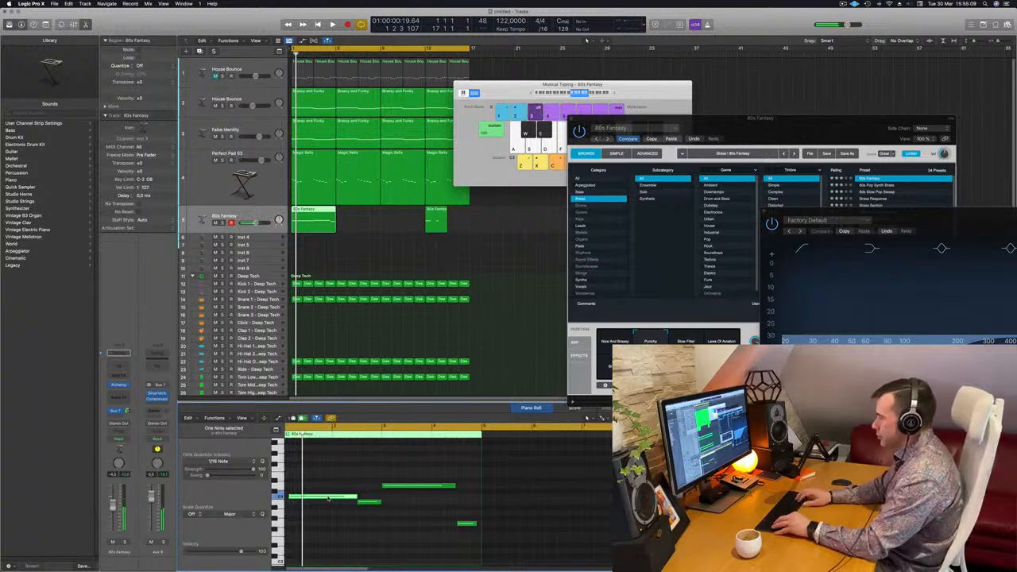
{"action": "scroll", "coordinate": [319, 515], "scroll_direction": "left", "scroll_amount": 1}
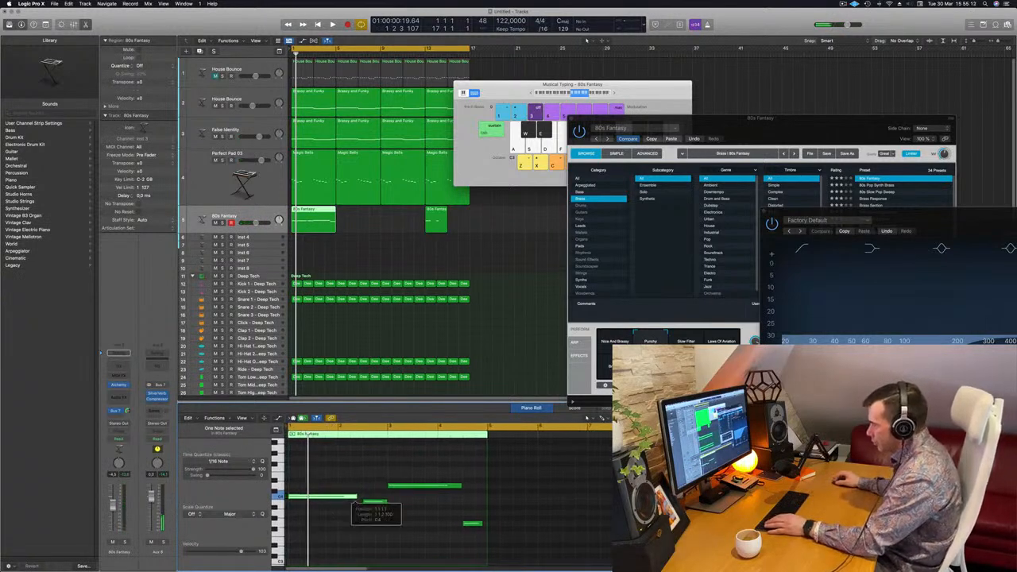
{"action": "left_click", "coordinate": [390, 526]}
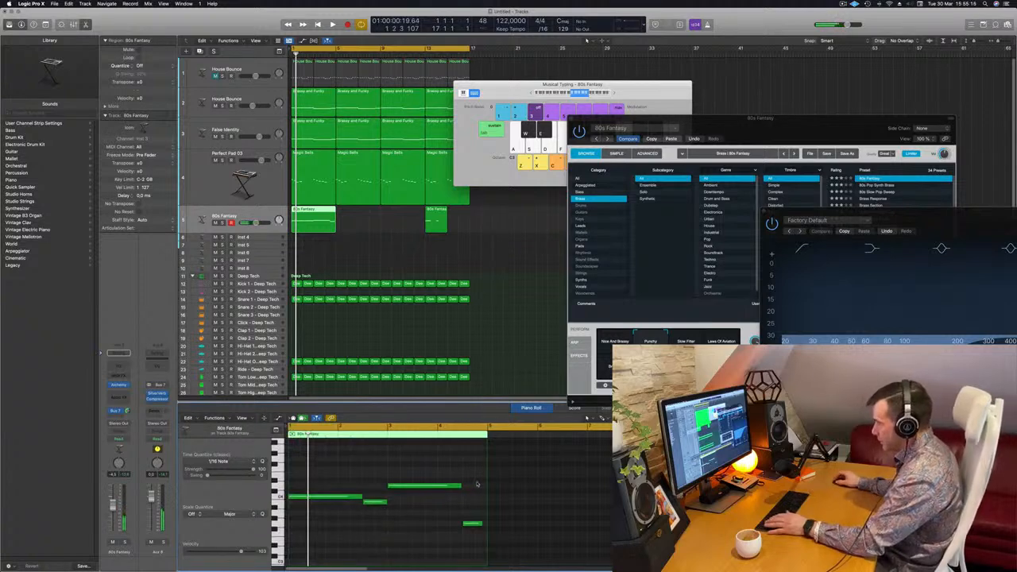
Delete the short 80s Fantasy region at bar 13 and play back the remaining four-bar melody region
{"action": "left_click", "coordinate": [439, 223]}
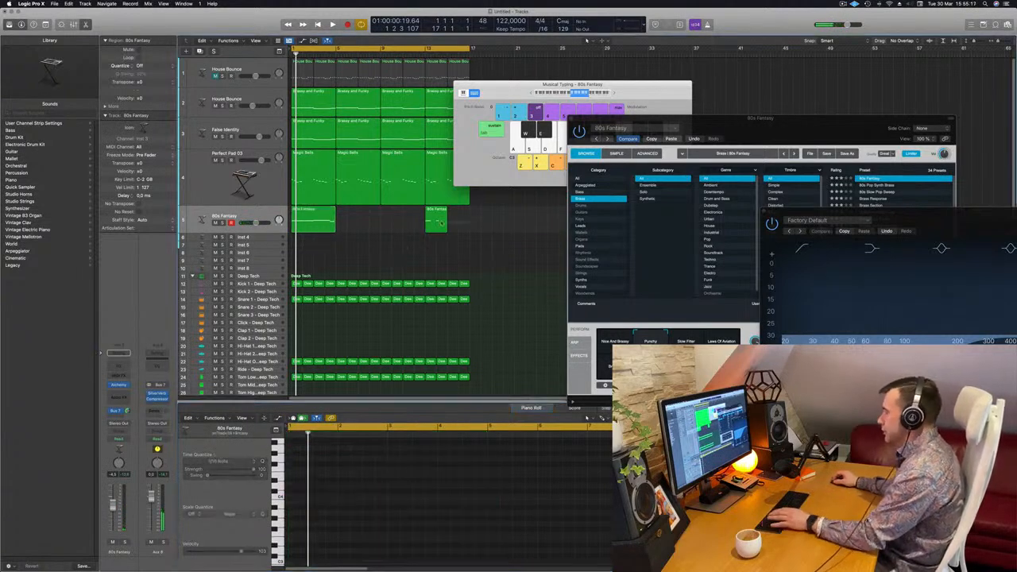
{"action": "key", "text": "Delete"}
{"action": "left_click", "coordinate": [333, 229]}
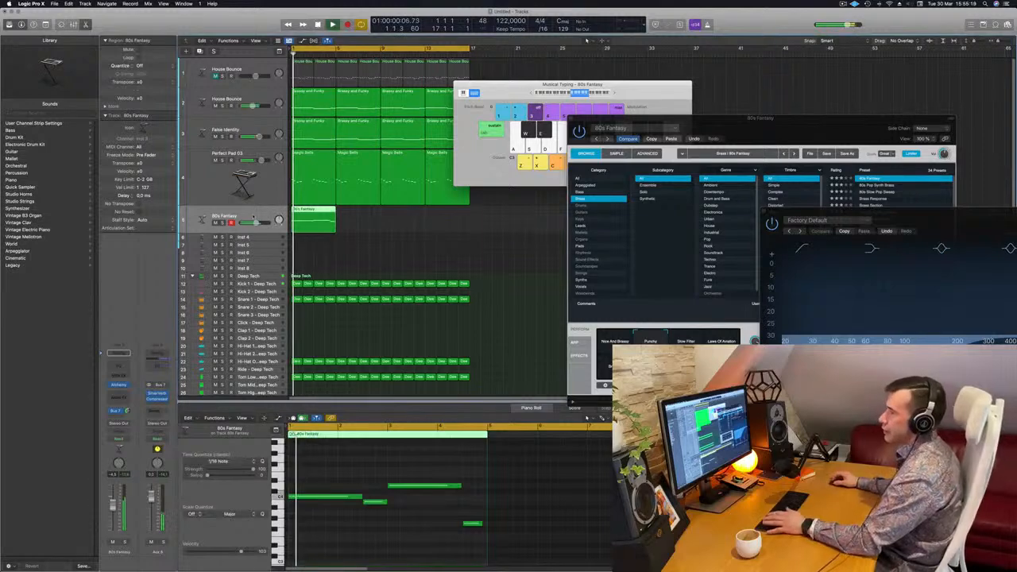
{"action": "key", "text": "space"}
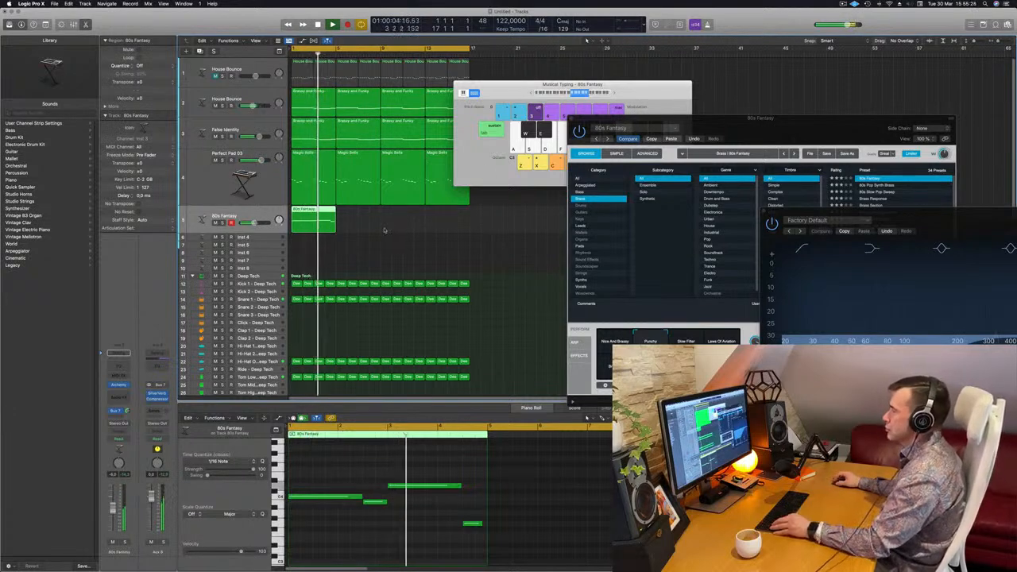
Duplicate the four-bar 80s Fantasy region directly after itself and join both into one eight-bar region
{"action": "scroll", "coordinate": [385, 230], "scroll_direction": "down", "scroll_amount": 5}
{"action": "scroll", "coordinate": [385, 231], "scroll_direction": "down", "scroll_amount": 1}
{"action": "scroll", "coordinate": [370, 222], "scroll_direction": "up", "scroll_amount": 5}
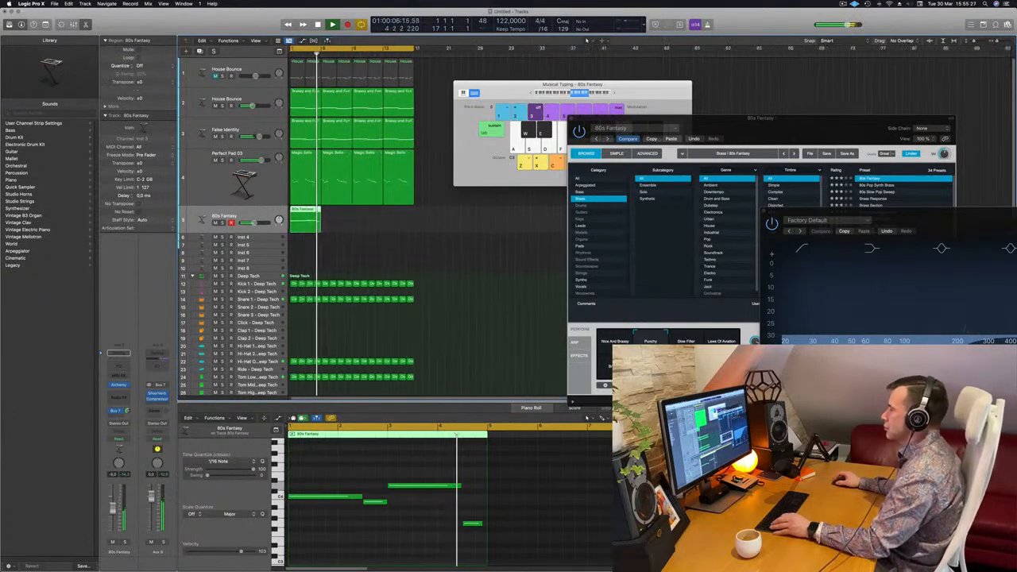
{"action": "scroll", "coordinate": [370, 221], "scroll_direction": "down", "scroll_amount": 3}
{"action": "left_click_drag", "start_coordinate": [305, 218], "coordinate": [278, 225]}
{"action": "key", "text": "super+k"}
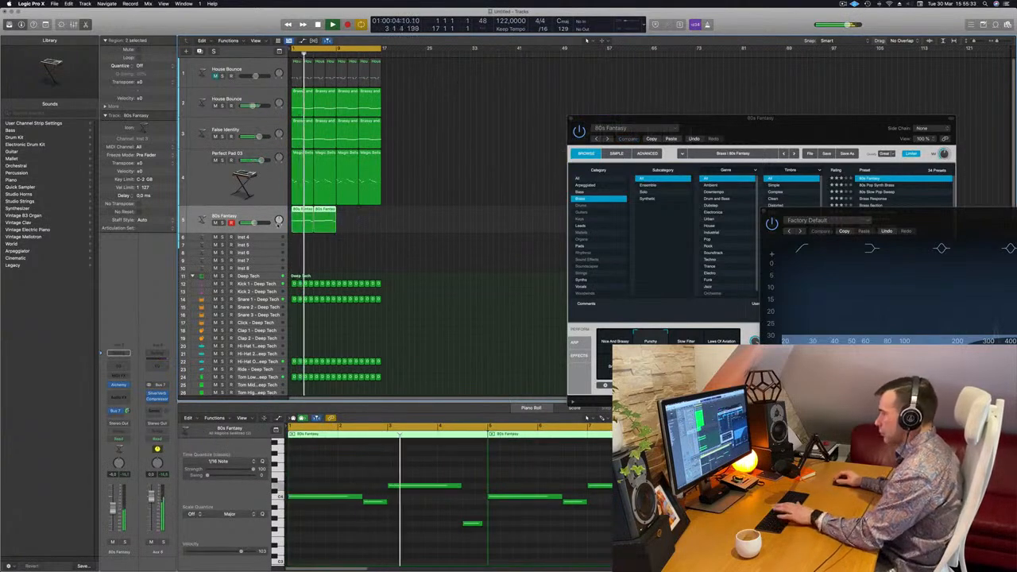
{"action": "key", "text": "super+j"}
{"action": "scroll", "coordinate": [508, 494], "scroll_direction": "down", "scroll_amount": 2}
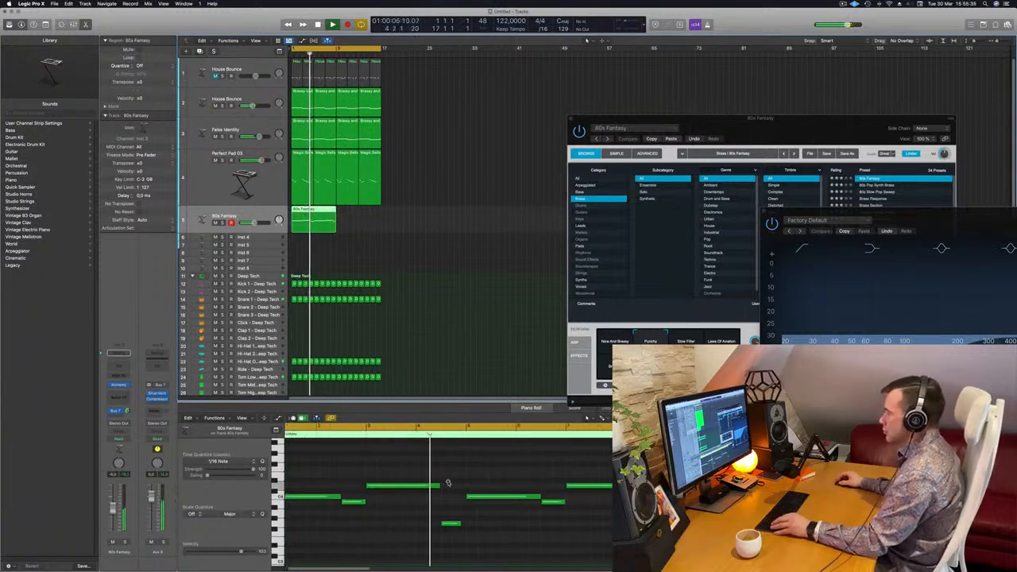
{"action": "scroll", "coordinate": [459, 480], "scroll_direction": "down", "scroll_amount": 1}
{"action": "scroll", "coordinate": [459, 480], "scroll_direction": "down", "scroll_amount": 1}
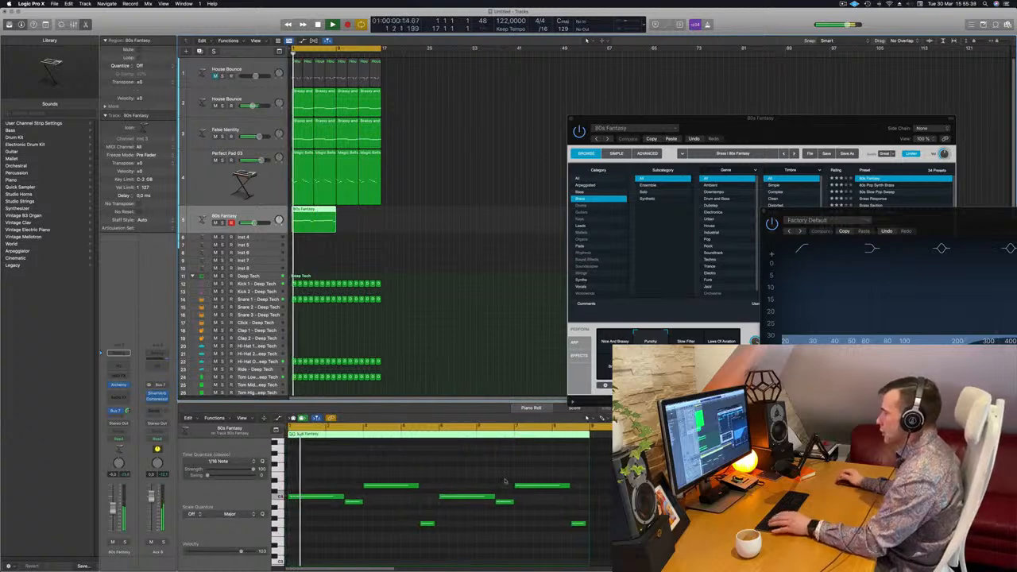
In the melody's repeated phrase, raise the short second note above the first note and lower the long third note below it
{"action": "left_click", "coordinate": [505, 503]}
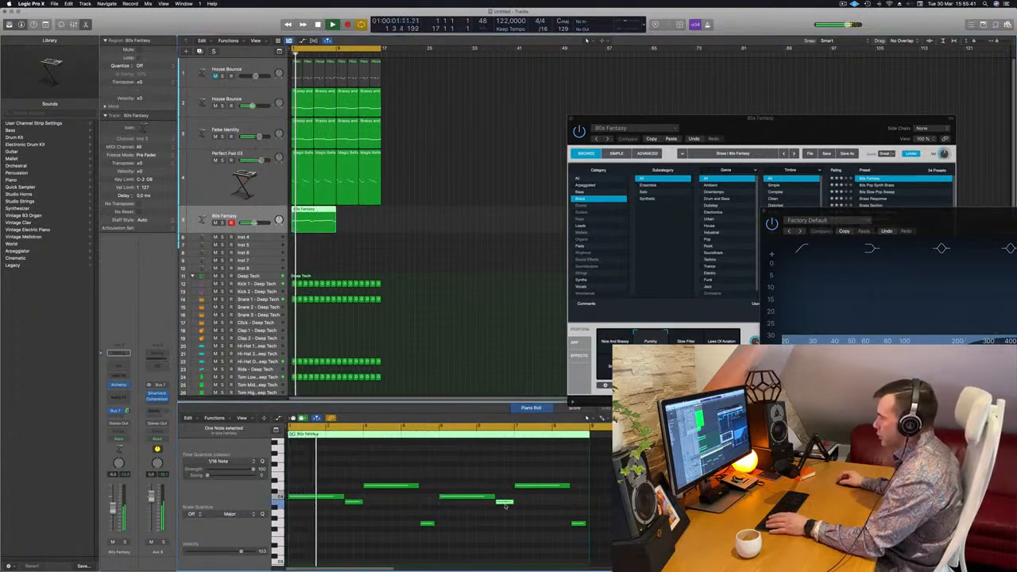
{"action": "left_click_drag", "start_coordinate": [504, 507], "coordinate": [505, 490]}
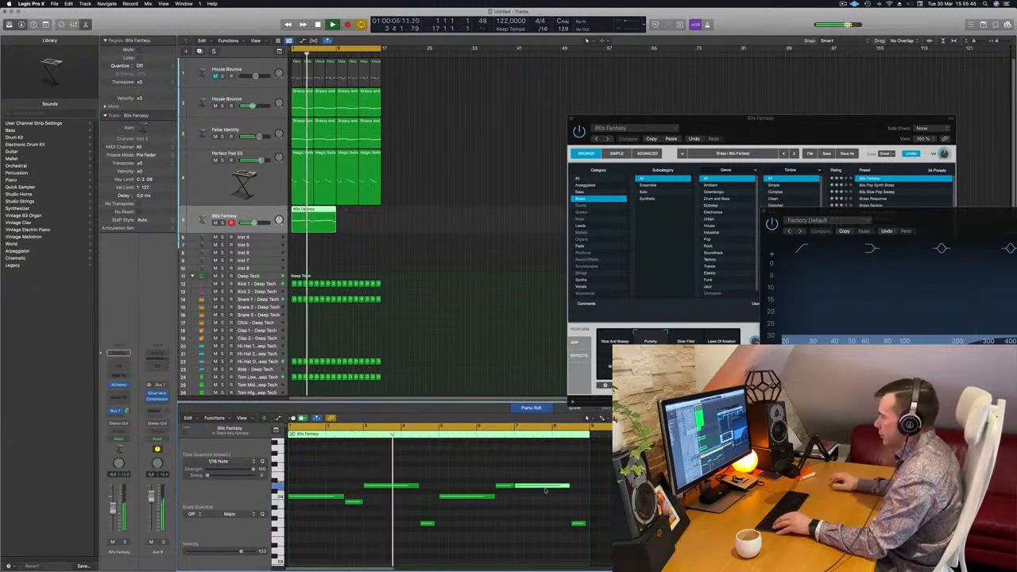
{"action": "left_click_drag", "start_coordinate": [545, 486], "coordinate": [544, 507]}
{"action": "key", "text": "alt+Down"}
{"action": "key", "text": "alt+Up"}
{"action": "key", "text": "alt+Up"}
{"action": "key", "text": "Return"}
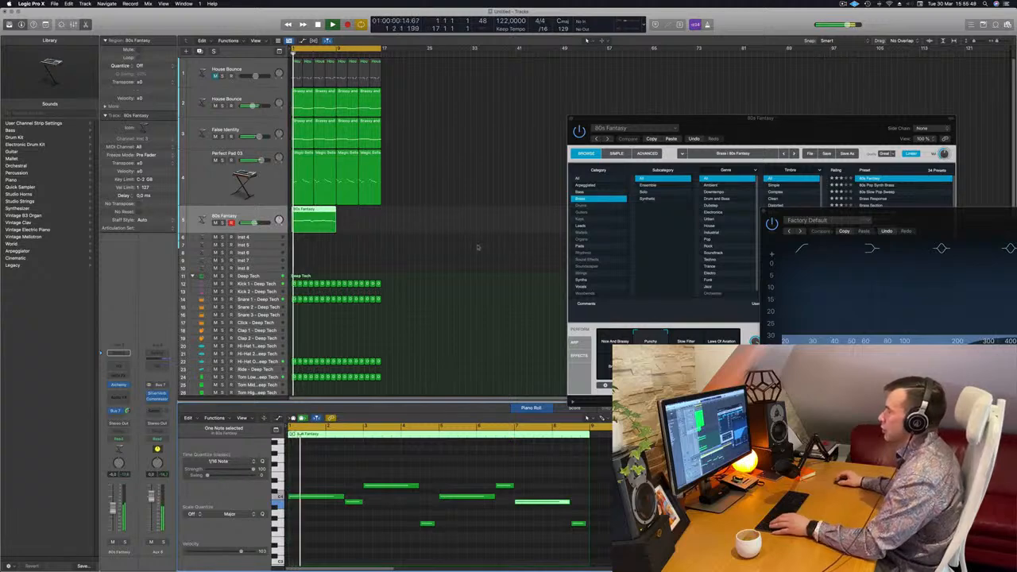
Play the edited eight-bar melody and copy its region to bars 9 to 16 of the 80s Fantasy track
{"action": "left_click", "coordinate": [477, 242]}
{"action": "left_click", "coordinate": [315, 208]}
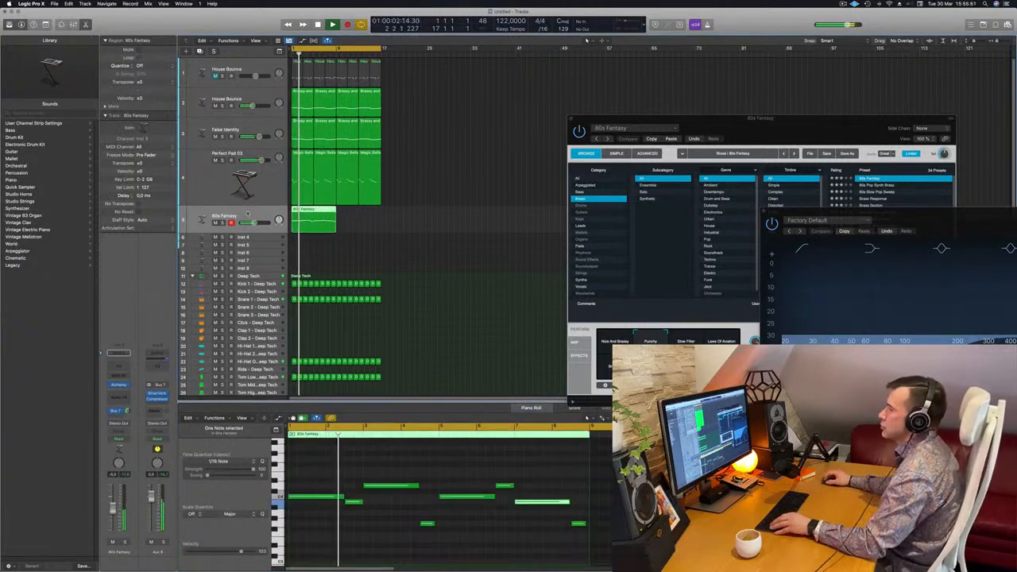
{"action": "scroll", "coordinate": [315, 208], "scroll_direction": "up", "scroll_amount": 2}
{"action": "key", "text": "super+Left"}
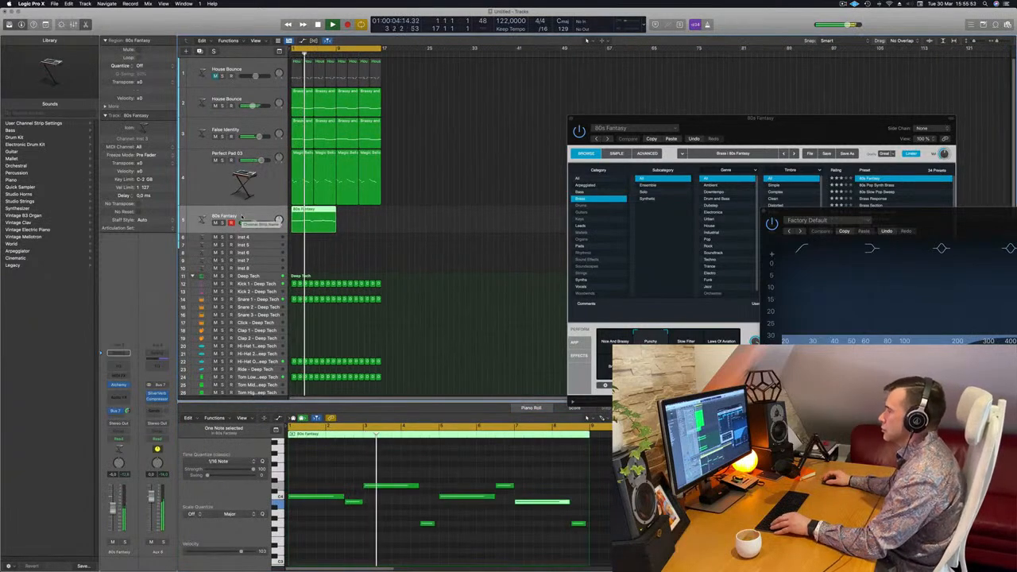
{"action": "key", "text": "super+Right"}
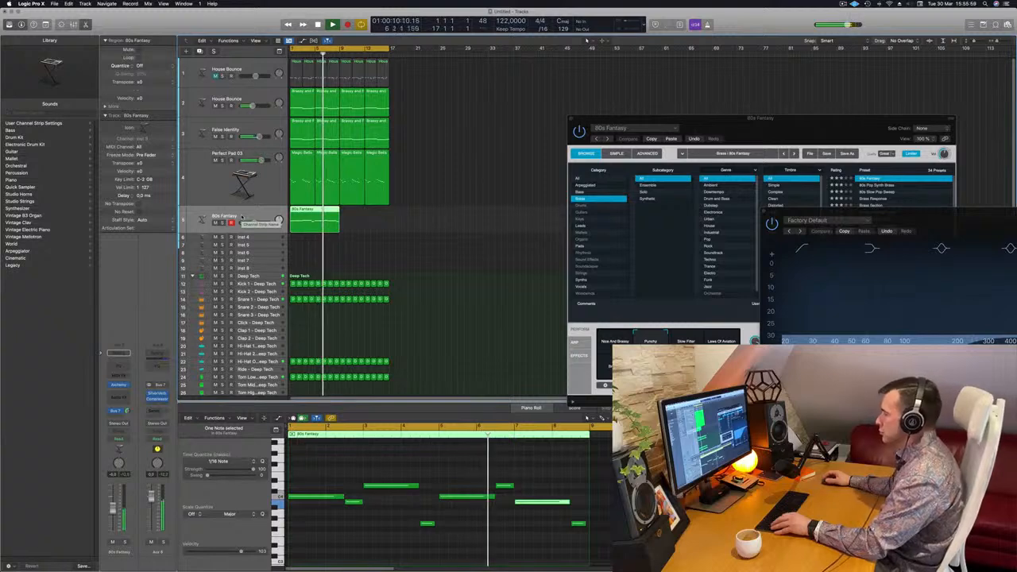
{"action": "scroll", "coordinate": [503, 284], "scroll_direction": "down", "scroll_amount": 2}
{"action": "key", "text": "space"}
{"action": "key", "text": "space"}
{"action": "key", "text": "space"}
{"action": "key", "text": "space"}
{"action": "left_click_drag", "start_coordinate": [315, 209], "coordinate": [358, 214]}
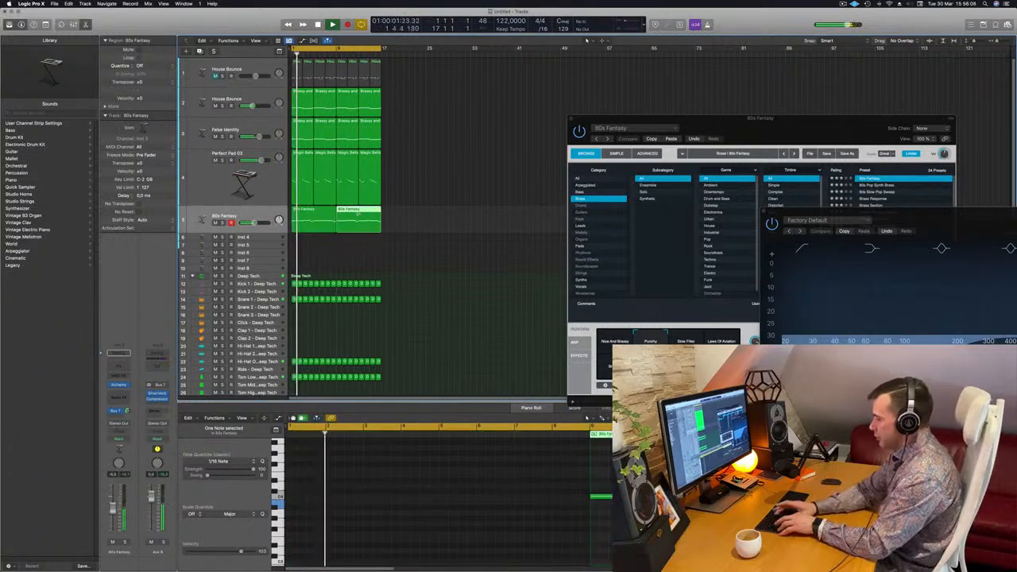
Repeat all regions once to fill 32 bars and extend the cycle range to cover them
{"action": "key", "text": "super+a"}
{"action": "key", "text": "super+r"}
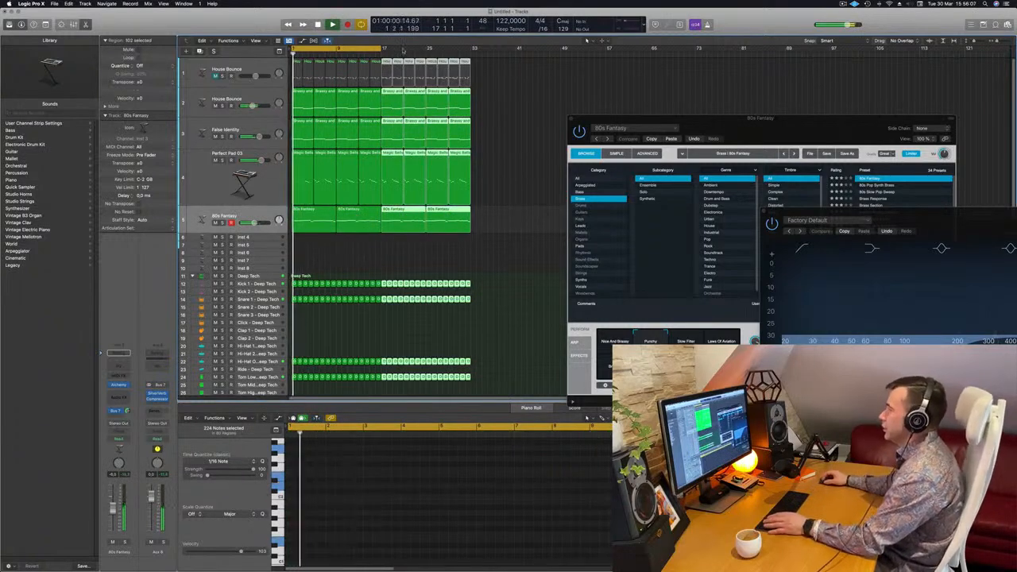
{"action": "left_click_drag", "start_coordinate": [383, 49], "coordinate": [473, 56]}
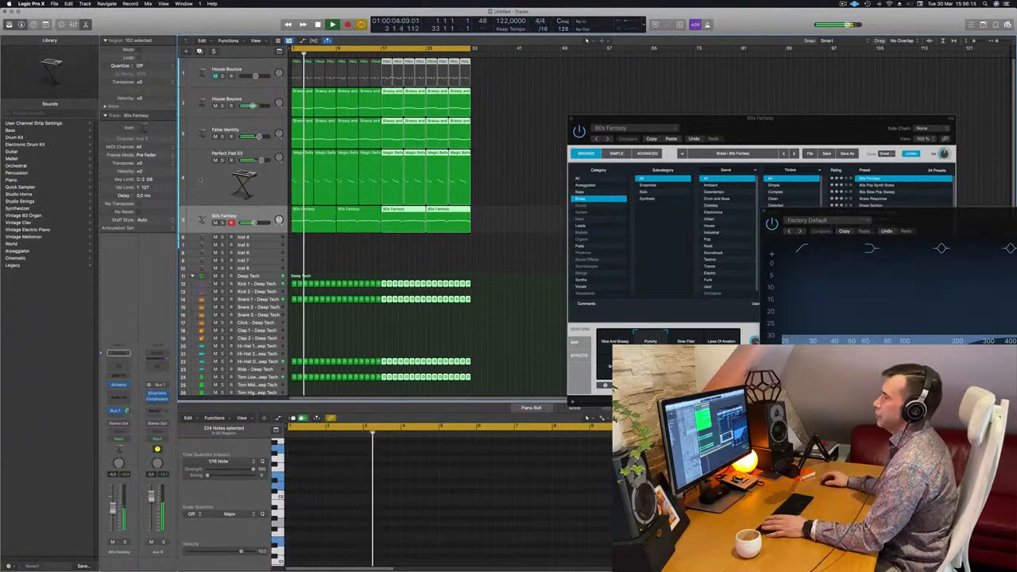
{"action": "key", "text": "space"}
{"action": "key", "text": "space"}
Briefly solo the Perfect Pad 03 track during playback, unsolo it and mute it
{"action": "left_click", "coordinate": [200, 181]}
{"action": "left_click", "coordinate": [222, 160]}
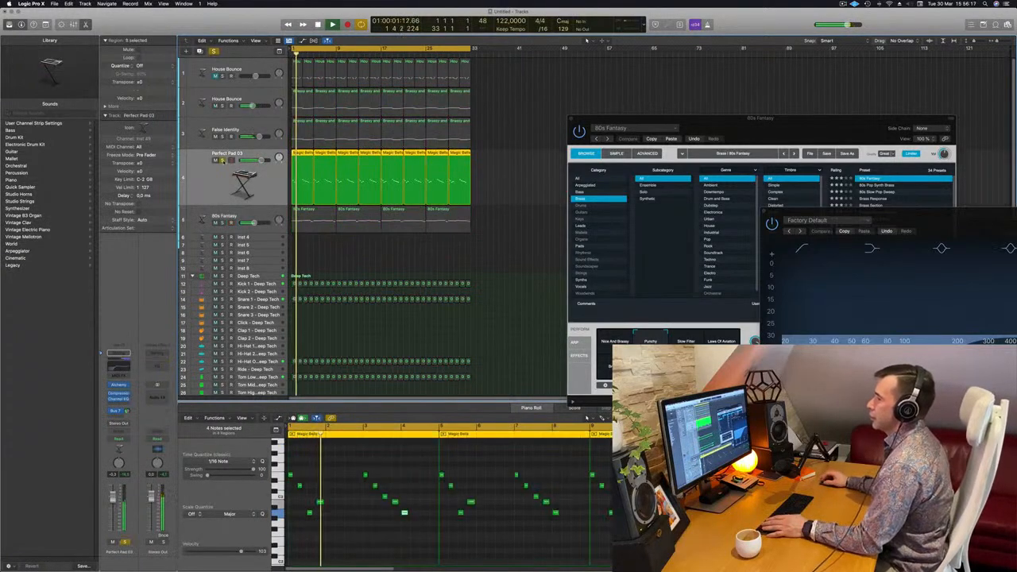
{"action": "key", "text": "space"}
{"action": "key", "text": "space"}
{"action": "left_click", "coordinate": [222, 161]}
{"action": "key", "text": "space"}
{"action": "key", "text": "space"}
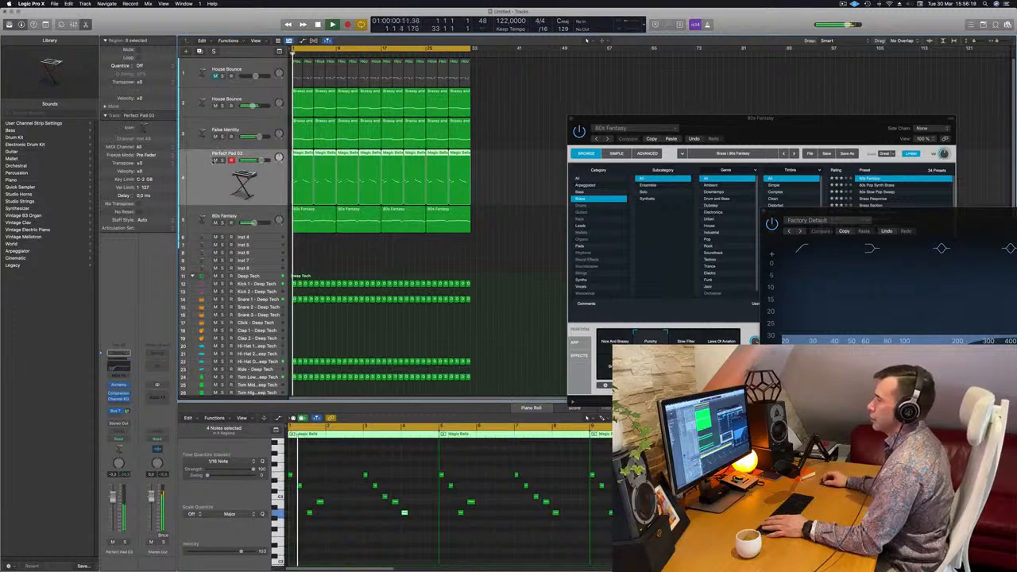
{"action": "left_click", "coordinate": [215, 160]}
{"action": "key", "text": "space"}
{"action": "key", "text": "space"}
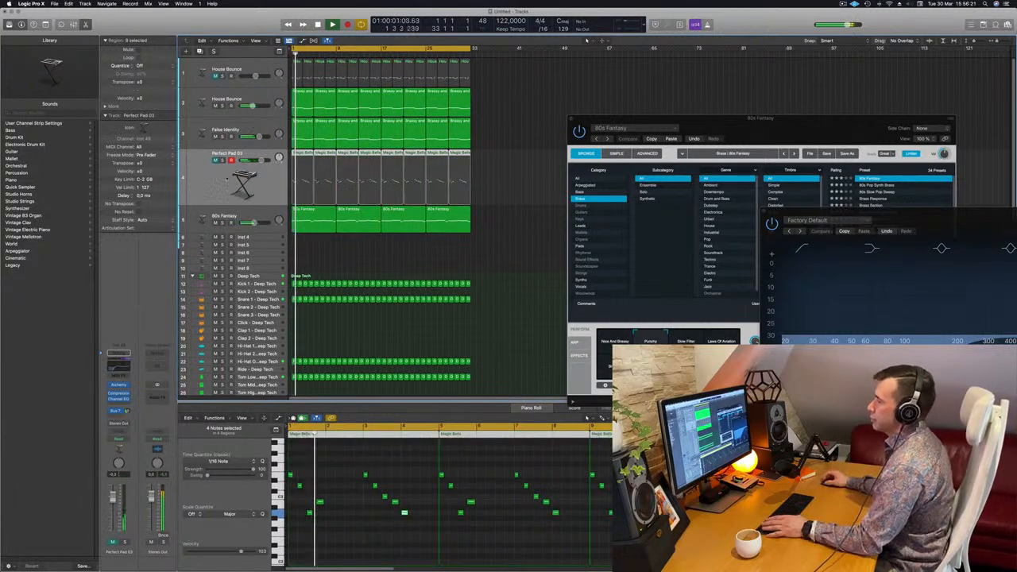
Set the False Identity track's automation mode to Touch and move the Cutoff control in its Alchemy instrument during playback
{"action": "left_click", "coordinate": [266, 127]}
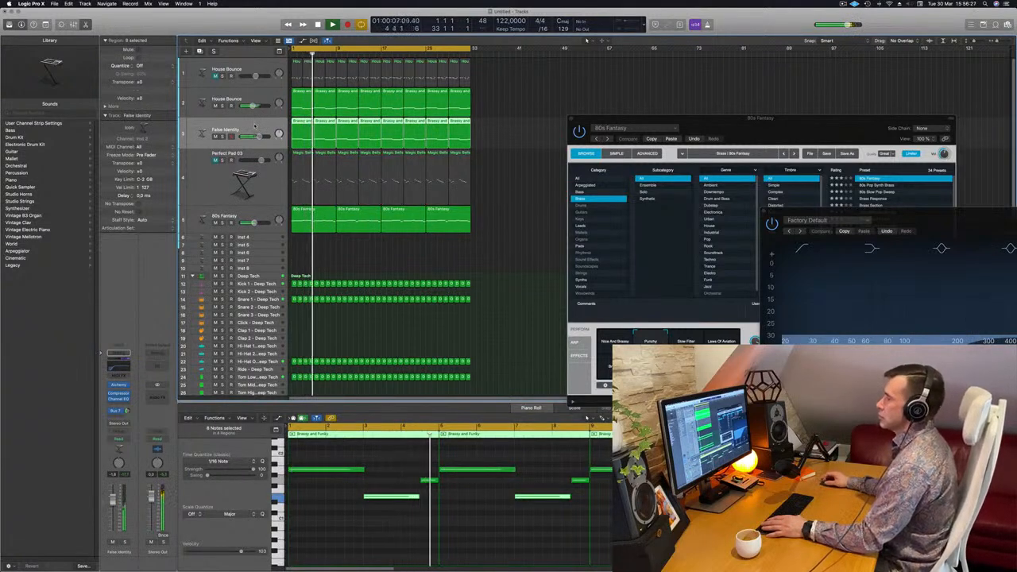
{"action": "left_click", "coordinate": [119, 439]}
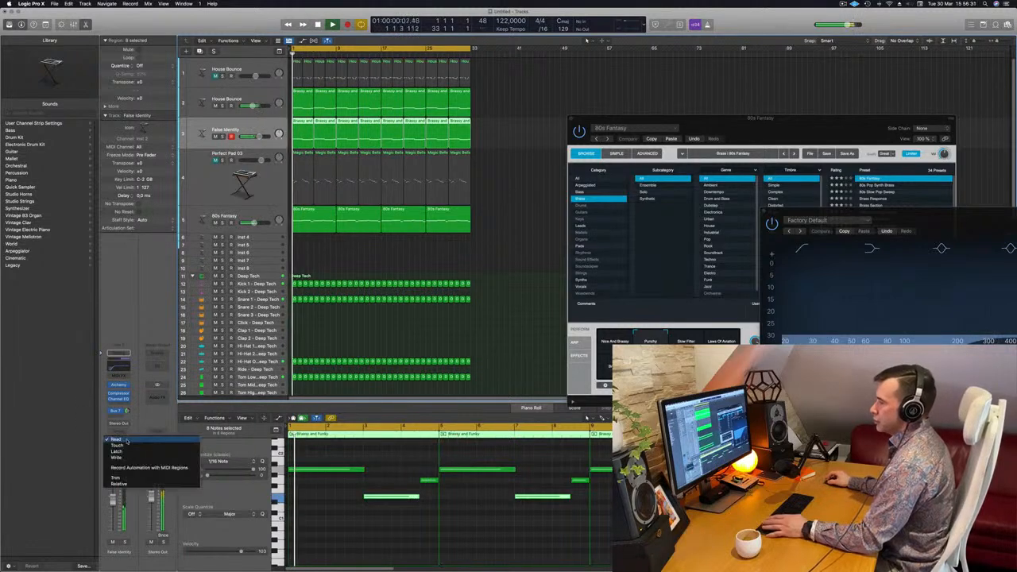
{"action": "left_click", "coordinate": [127, 449]}
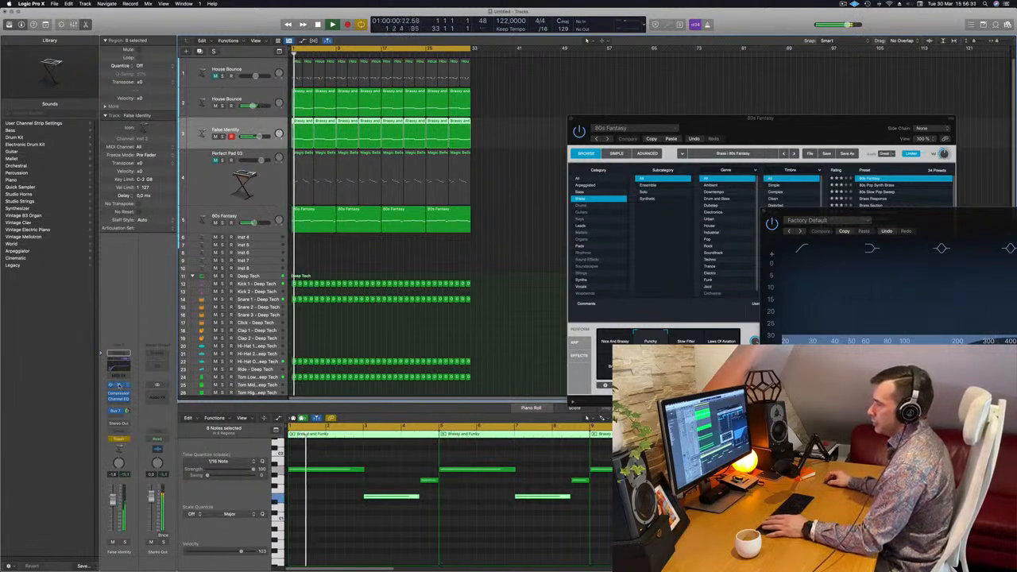
{"action": "left_click", "coordinate": [119, 386]}
{"action": "left_click_drag", "start_coordinate": [535, 136], "coordinate": [604, 123]}
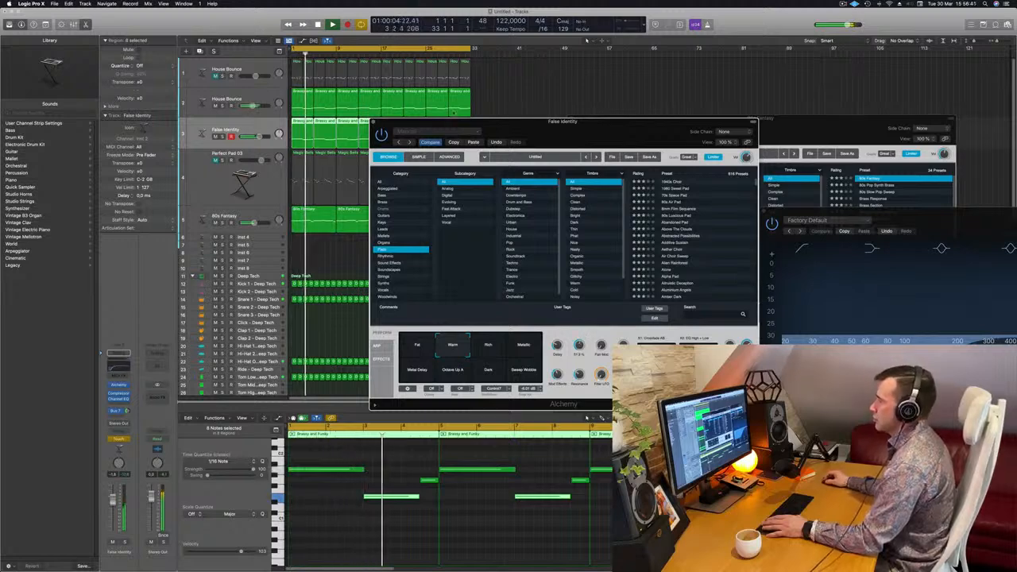
{"action": "left_click_drag", "start_coordinate": [445, 122], "coordinate": [613, 121]}
Show track automation, display the Alchemy Cutoff parameter on the False Identity track and set its automation mode to Read
{"action": "key", "text": "Return"}
{"action": "key", "text": "a"}
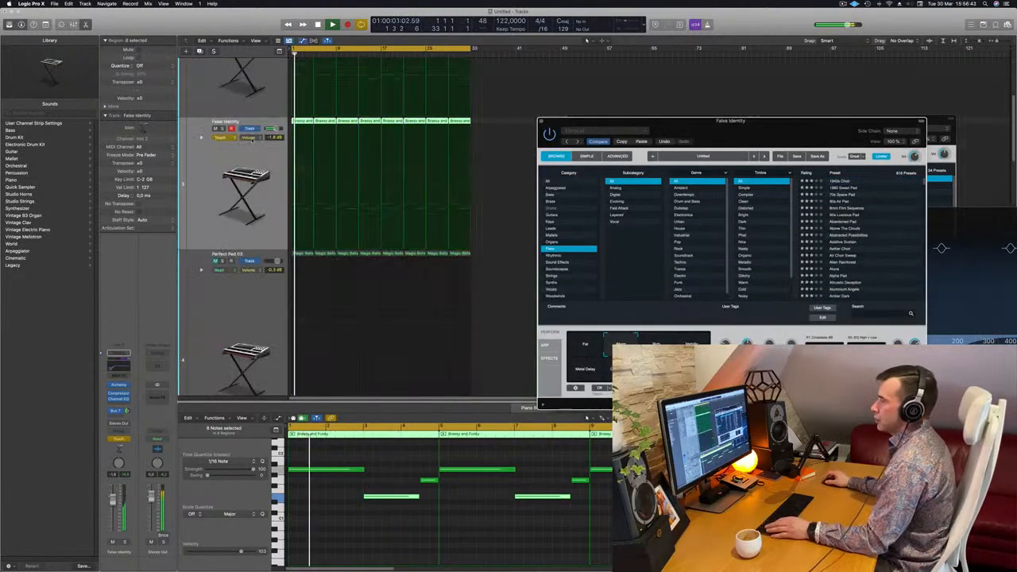
{"action": "left_click", "coordinate": [230, 139]}
{"action": "left_click", "coordinate": [231, 137]}
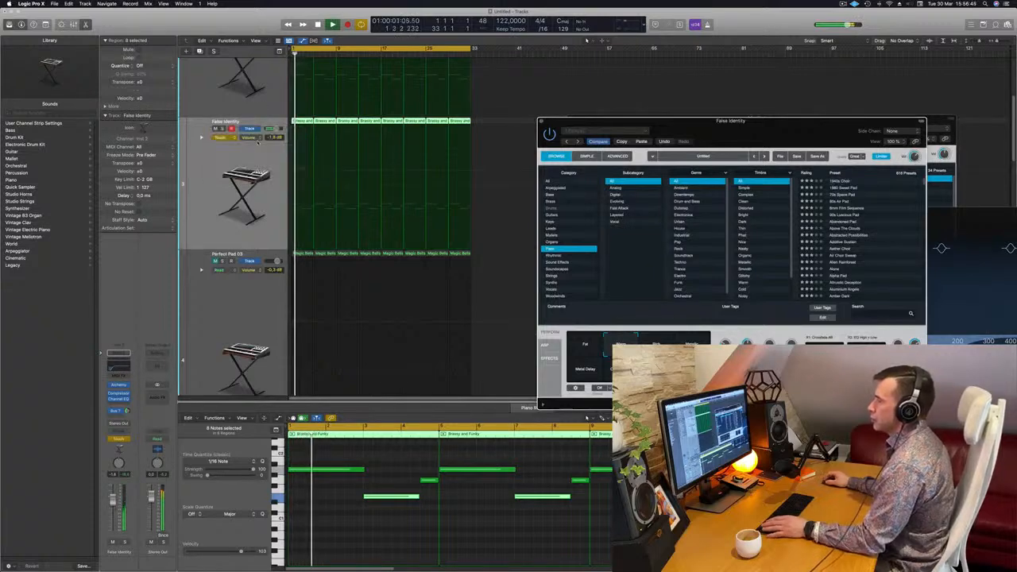
{"action": "left_click", "coordinate": [251, 137]}
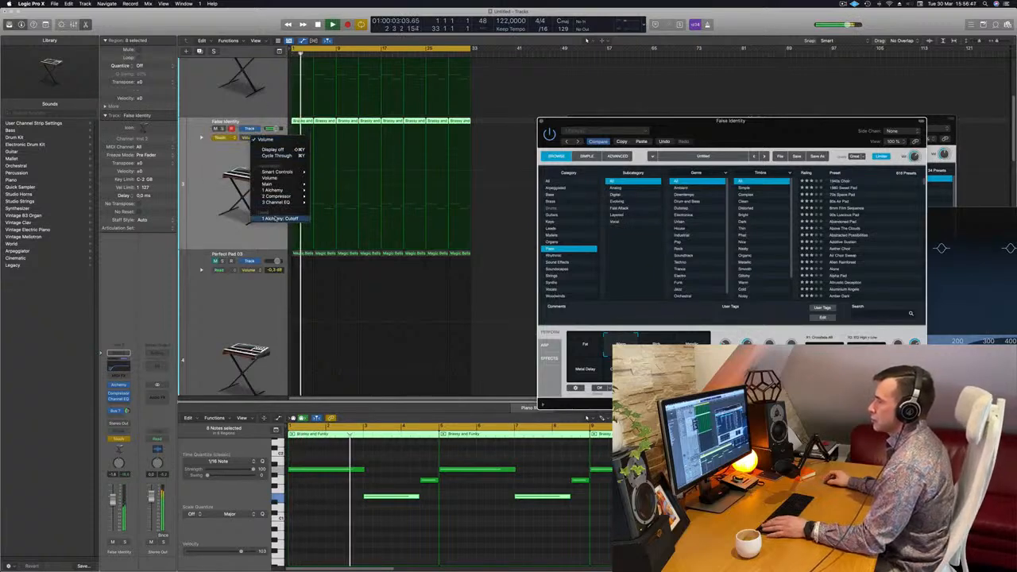
{"action": "left_click", "coordinate": [274, 219]}
{"action": "left_click", "coordinate": [230, 138]}
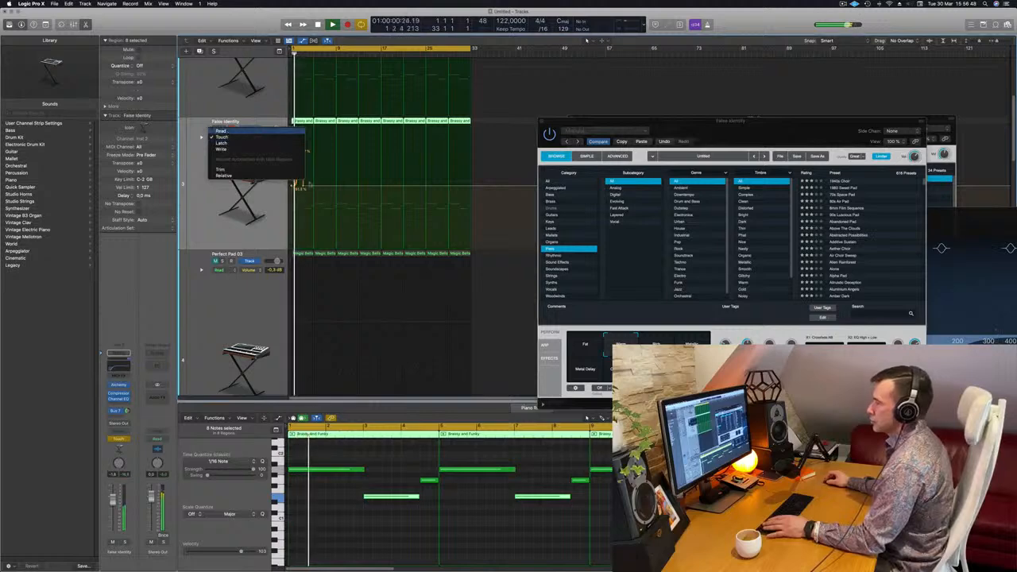
{"action": "left_click", "coordinate": [222, 131]}
Draw False Identity cutoff automation that rises to about 98% over the first four bars and drops sharply at bar 5
{"action": "left_click_drag", "start_coordinate": [306, 186], "coordinate": [315, 128]}
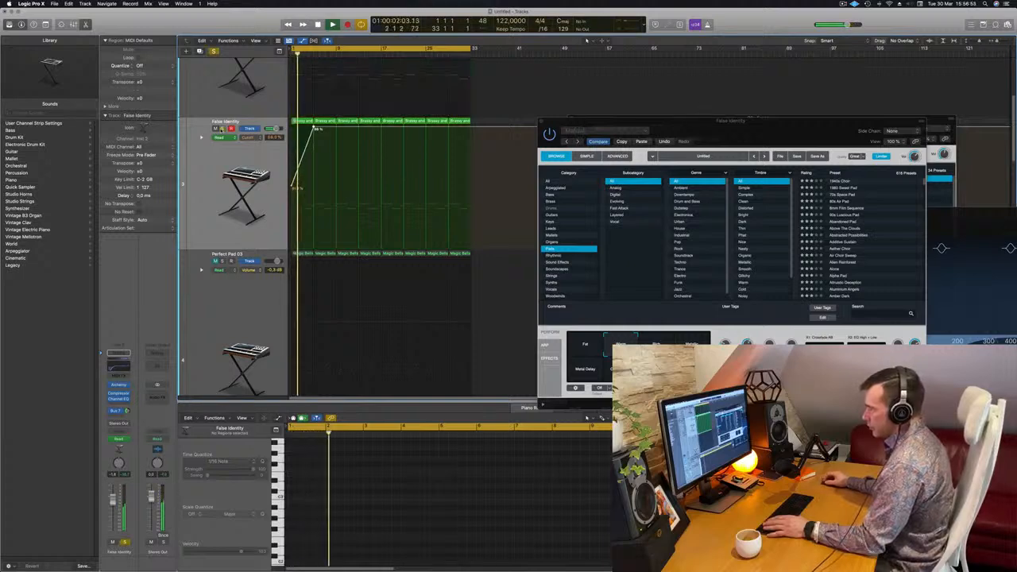
{"action": "key", "text": "super+Right"}
{"action": "key", "text": "super+Right"}
{"action": "key", "text": "super+Right"}
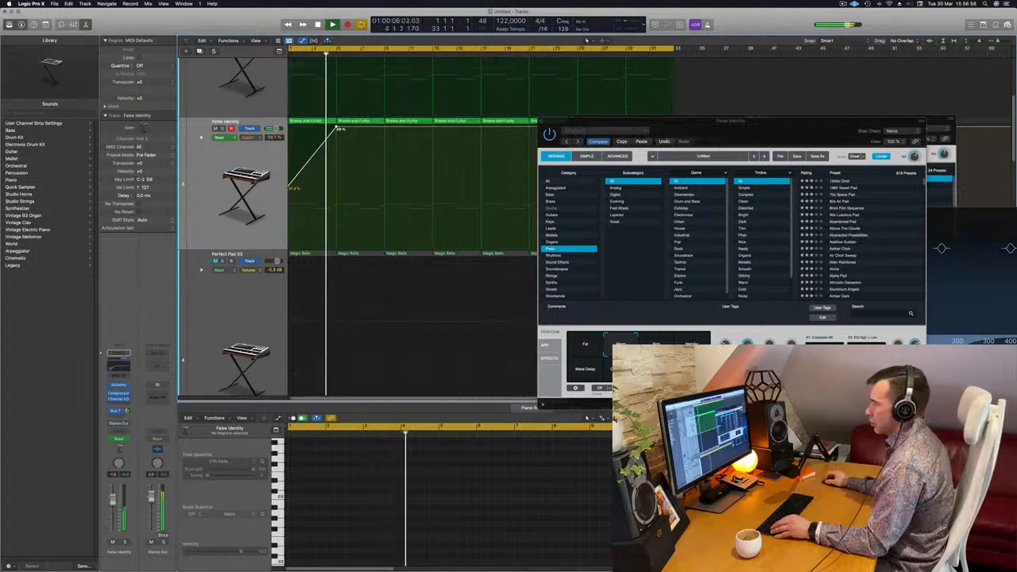
{"action": "left_click_drag", "start_coordinate": [336, 127], "coordinate": [340, 189]}
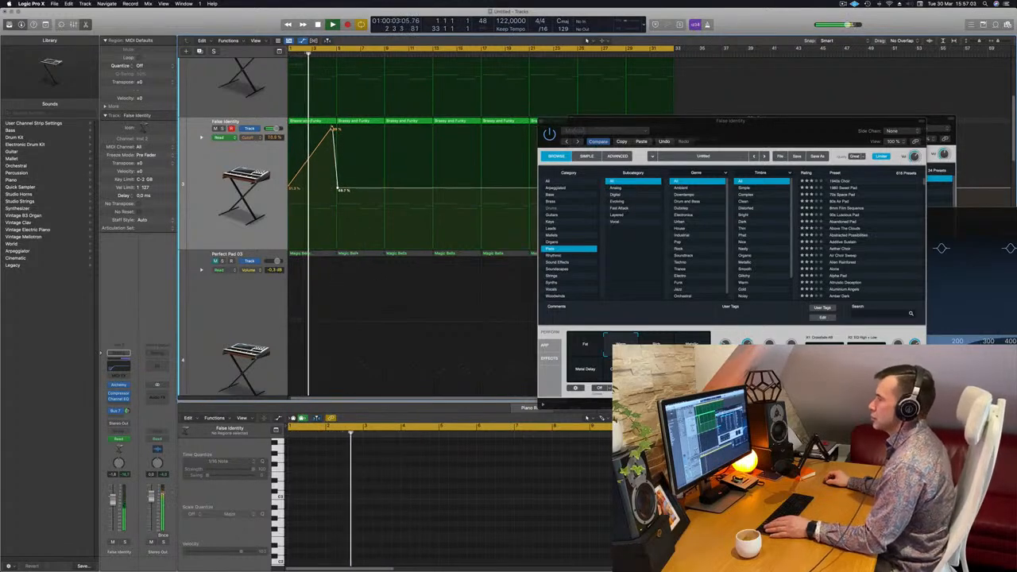
Move the False Identity cutoff automation peak onto bar 5 and replace the sharp drop with a gradual fall to bar 9
{"action": "left_click_drag", "start_coordinate": [334, 129], "coordinate": [338, 128]}
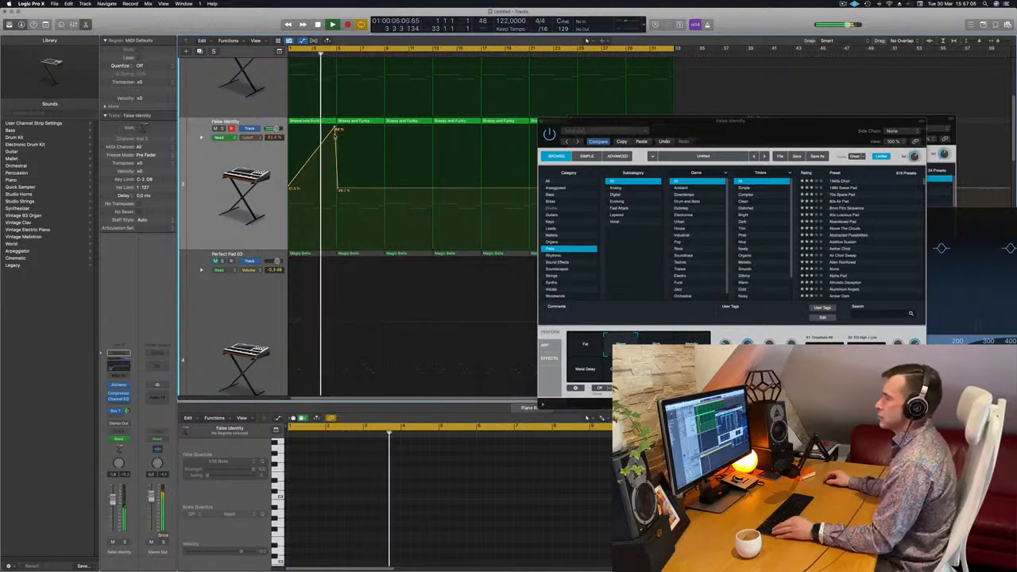
{"action": "scroll", "coordinate": [326, 189], "scroll_direction": "down", "scroll_amount": 4}
{"action": "left_click_drag", "start_coordinate": [321, 189], "coordinate": [320, 189]}
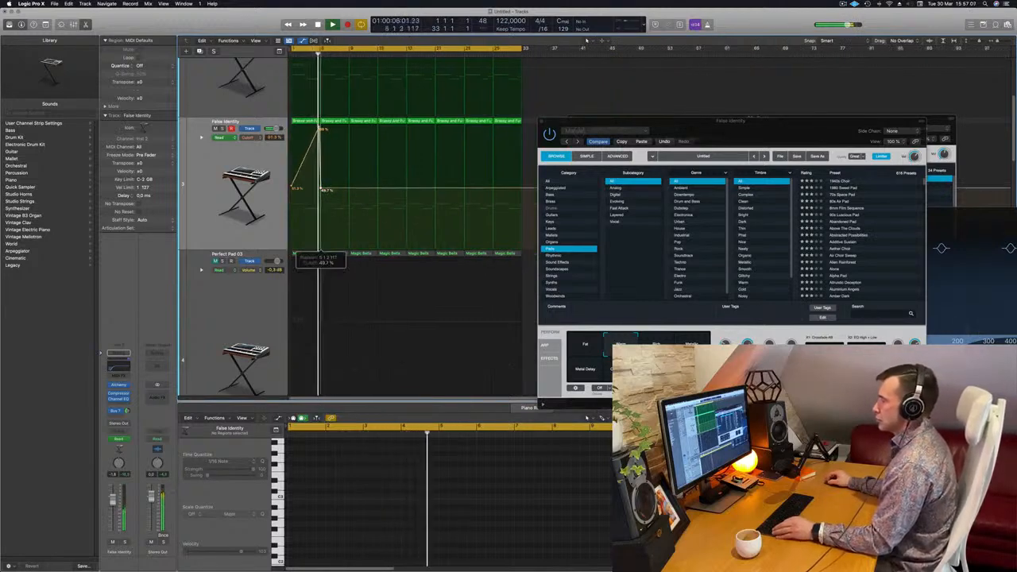
{"action": "left_click", "coordinate": [321, 189]}
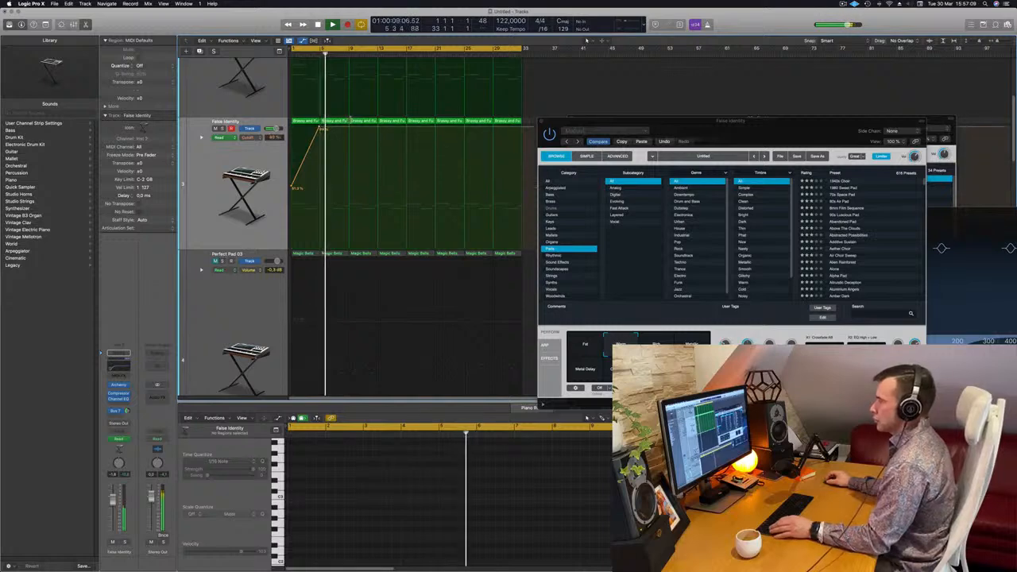
{"action": "left_click_drag", "start_coordinate": [348, 129], "coordinate": [349, 186]}
{"action": "key", "text": "super+Left"}
{"action": "key", "text": "Return"}
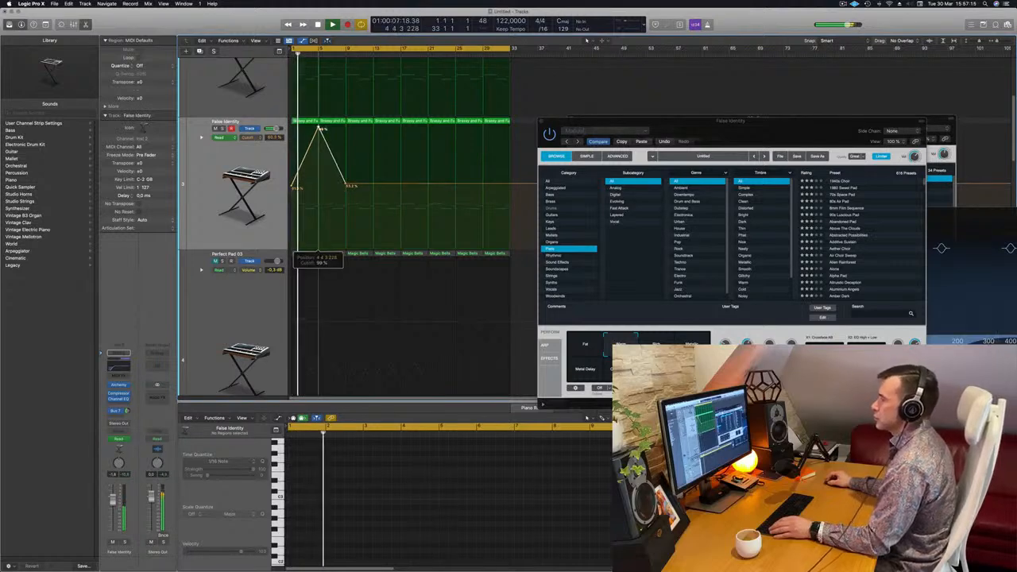
{"action": "key", "text": "super+Left"}
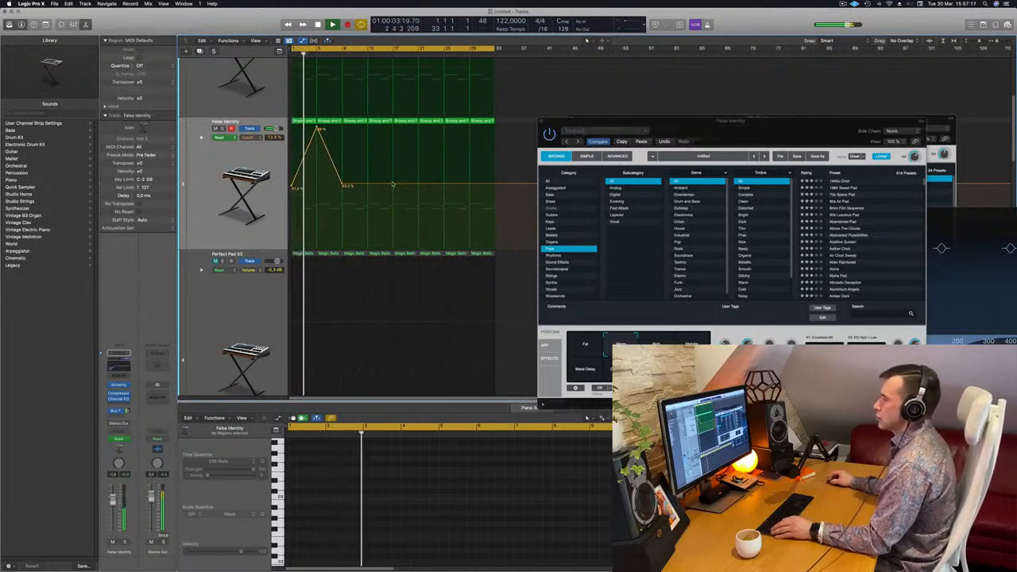
Add a second False Identity cutoff automation rise to about 99% at bar 13, falling back by bar 17
{"action": "left_click_drag", "start_coordinate": [362, 185], "coordinate": [362, 127]}
{"action": "key", "text": "super+Right"}
{"action": "key", "text": "super+Left"}
{"action": "key", "text": "super+Up"}
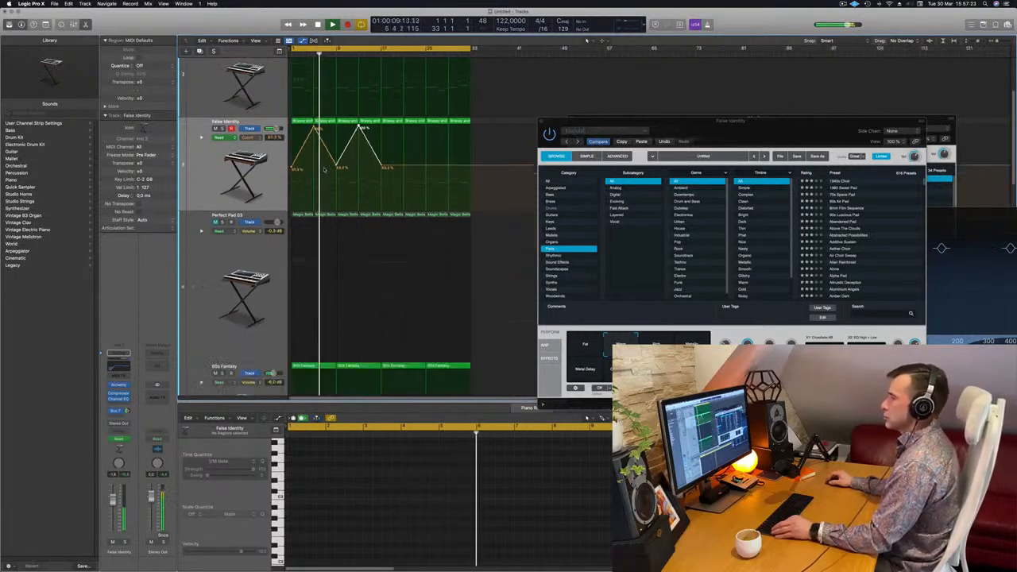
Unmute the Perfect Pad 03 track, set its volume to about -2.8 dB and close the 80s Fantasy Alchemy window
{"action": "left_click", "coordinate": [205, 211]}
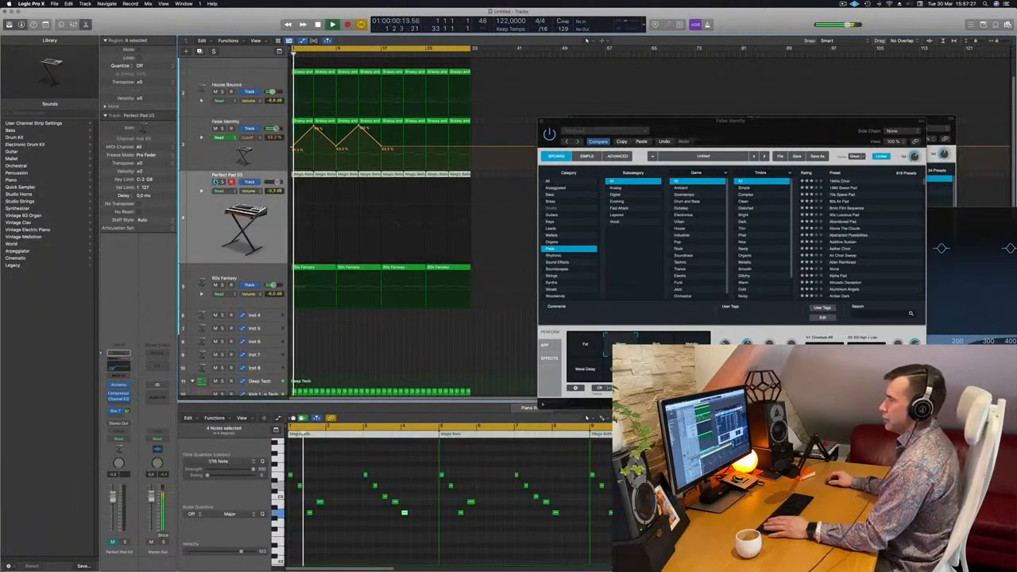
{"action": "left_click", "coordinate": [205, 222]}
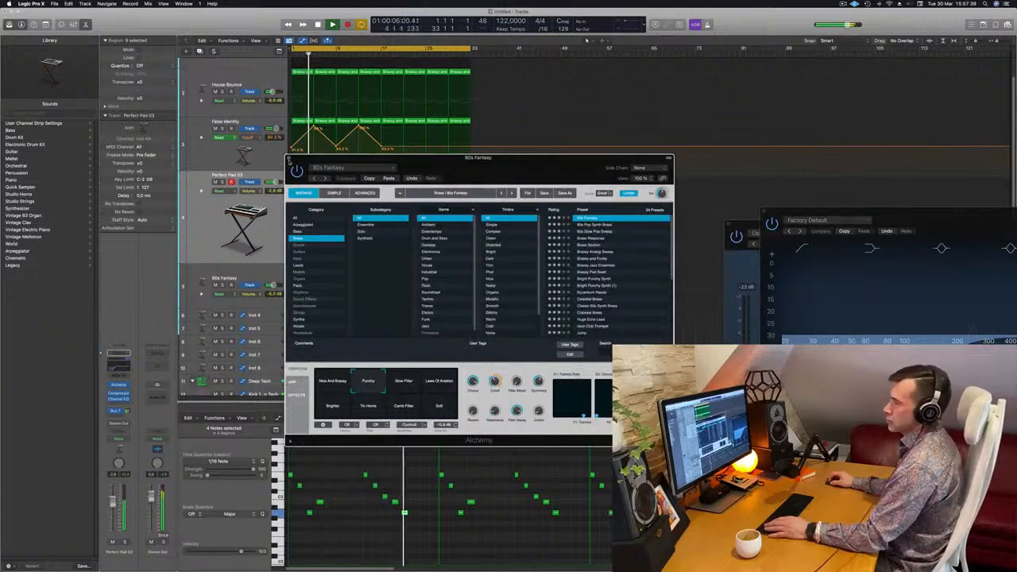
{"action": "key", "text": "super+w"}
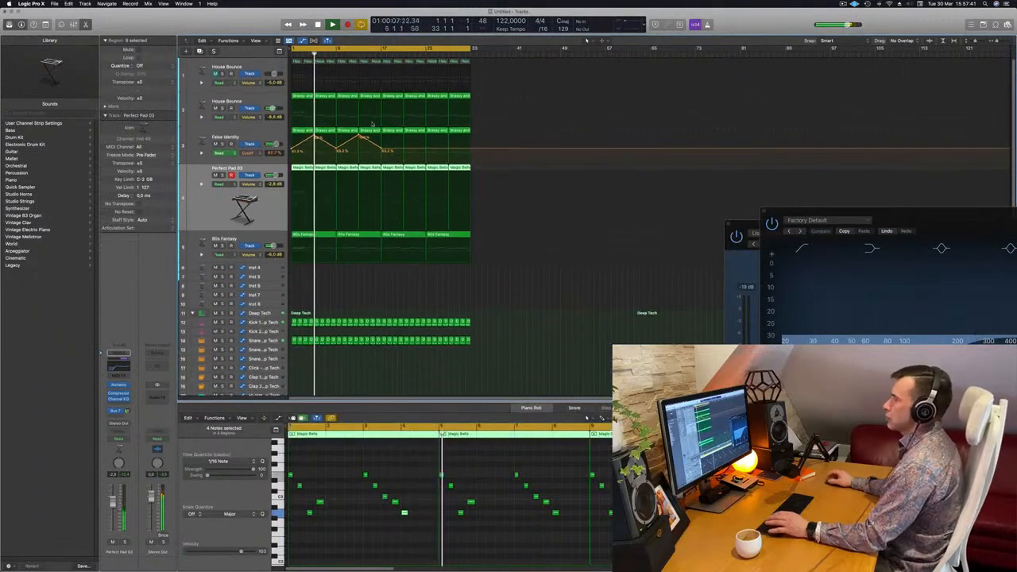
Briefly unmute the first House Bounce track during playback, mute it again and briefly solo the second House Bounce track
{"action": "left_click", "coordinate": [215, 74]}
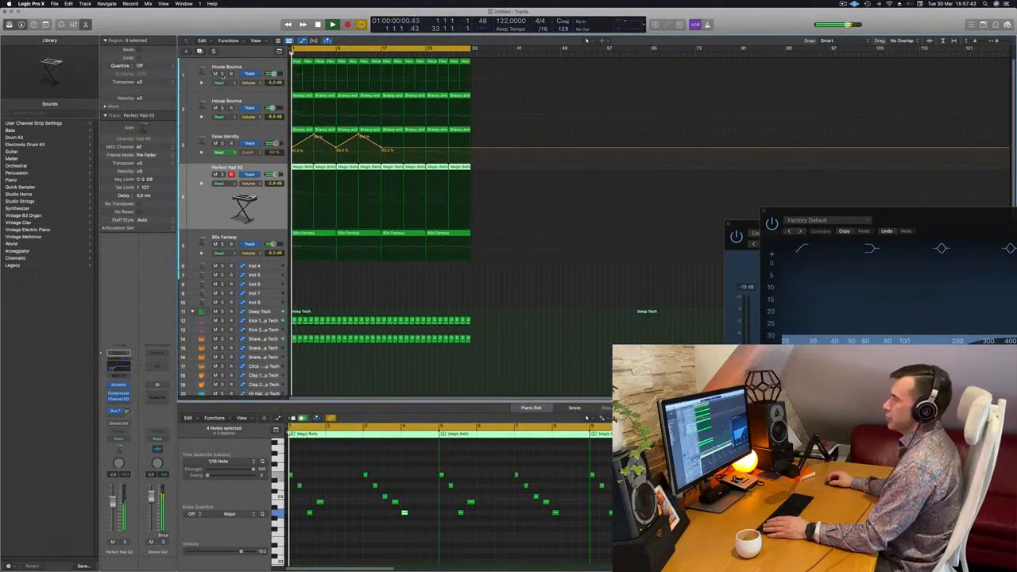
{"action": "left_click", "coordinate": [214, 73]}
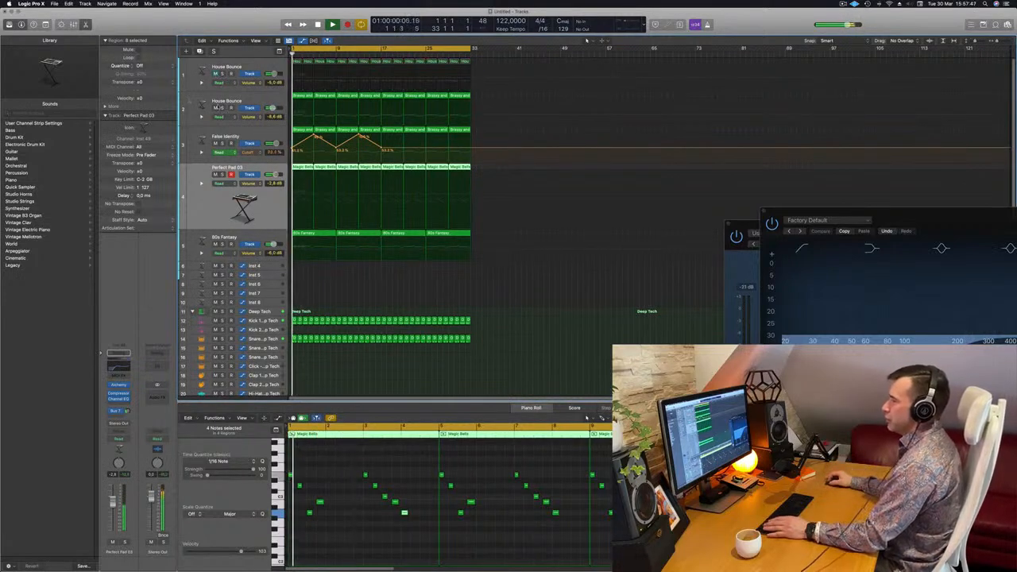
{"action": "left_click", "coordinate": [223, 108]}
{"action": "left_click", "coordinate": [224, 107]}
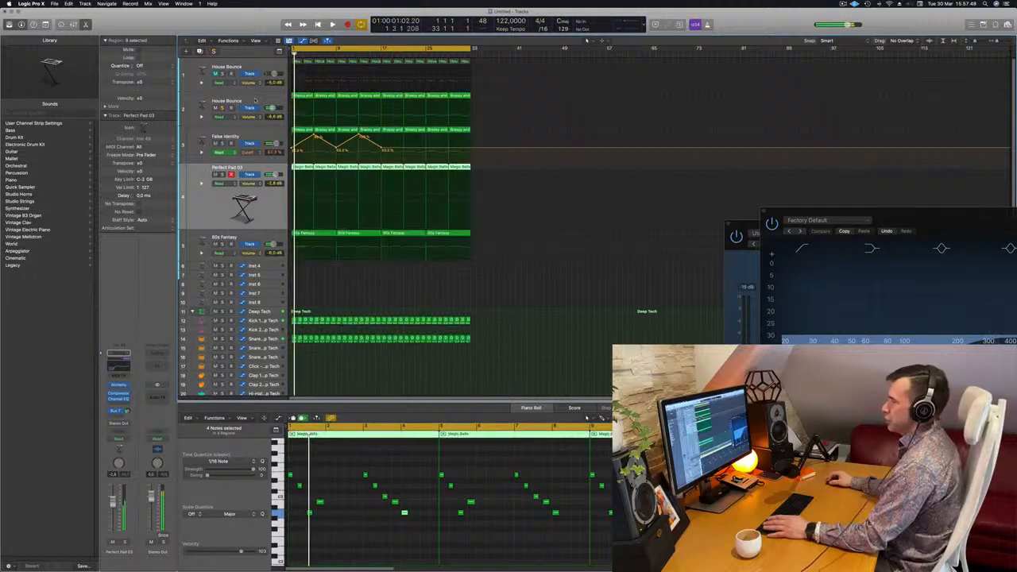
Set the second House Bounce bass track's volume to about -5.9 dB during playback and close its Alchemy window
{"action": "left_click", "coordinate": [256, 100]}
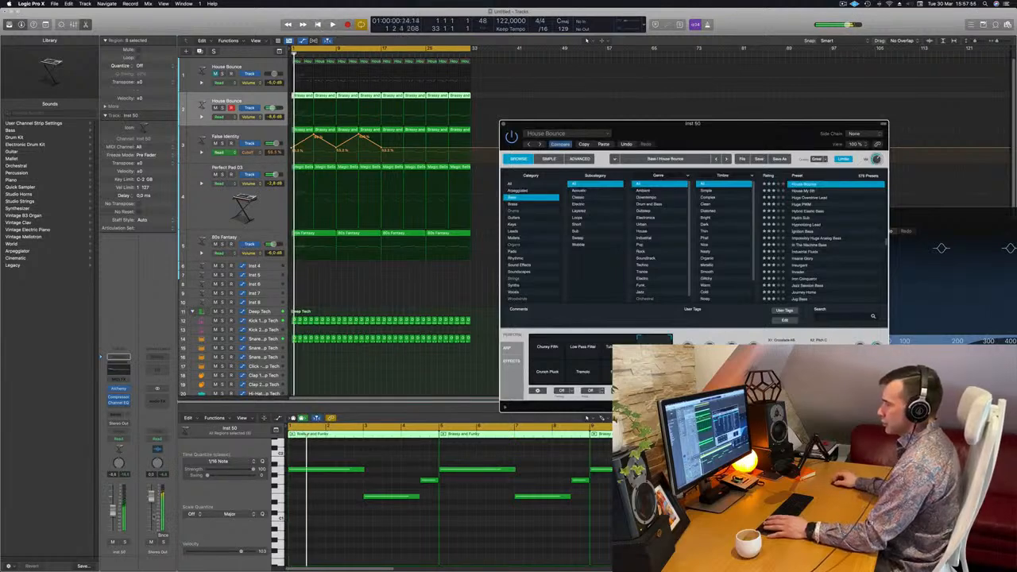
{"action": "key", "text": "space"}
{"action": "left_click", "coordinate": [125, 542]}
{"action": "left_click", "coordinate": [125, 543]}
{"action": "key", "text": "space"}
{"action": "key", "text": "space"}
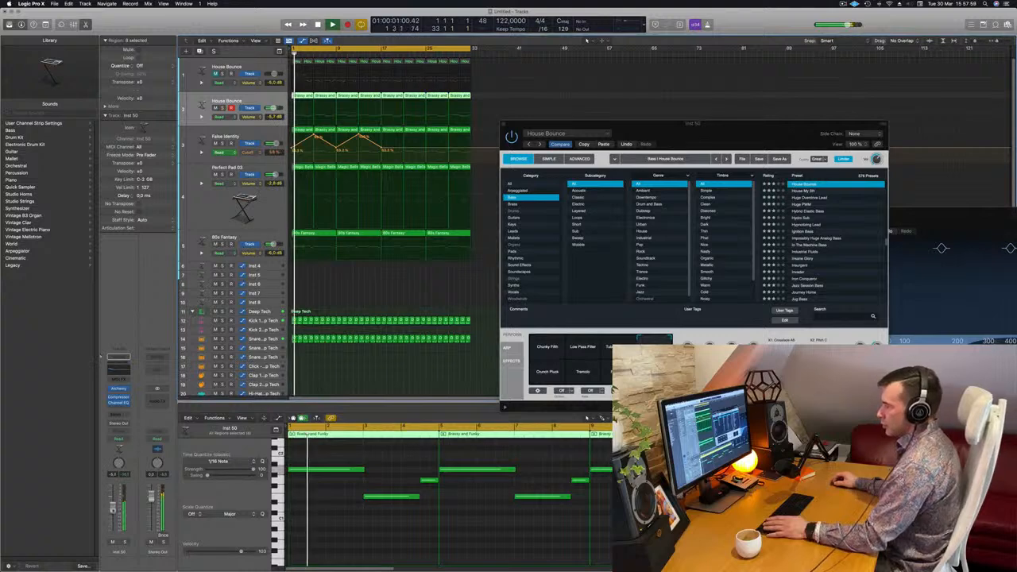
{"action": "left_click", "coordinate": [727, 120]}
{"action": "left_click_drag", "start_coordinate": [565, 122], "coordinate": [493, 136]}
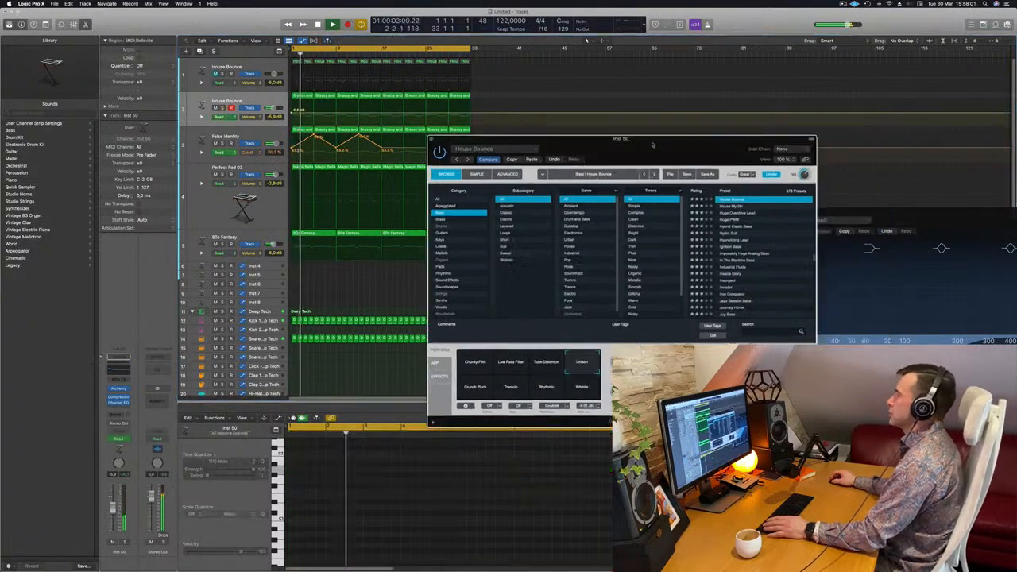
{"action": "left_click", "coordinate": [433, 139]}
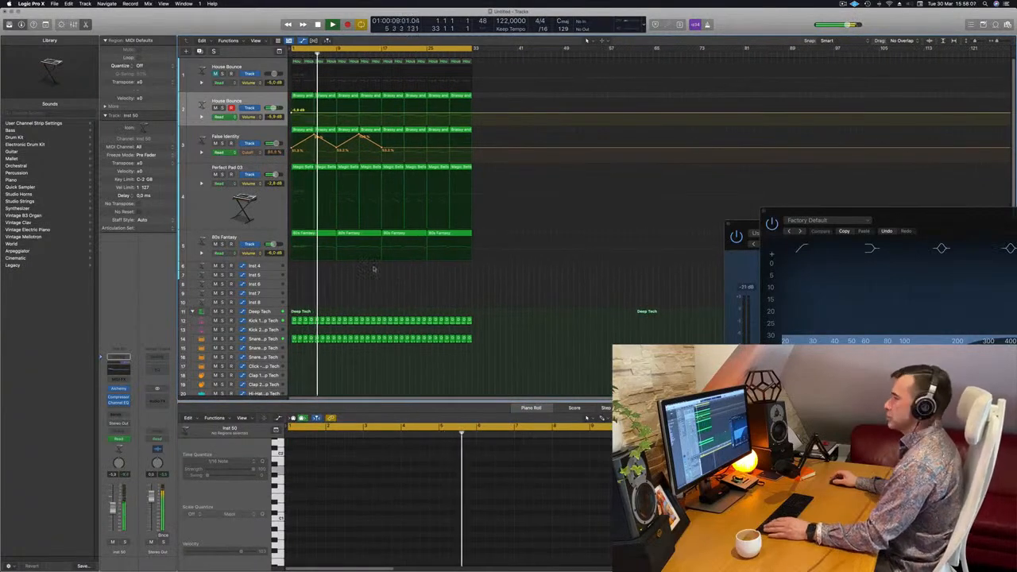
Add a Channel EQ to the 80s Fantasy track with a 12 dB/Oct low cut at 525 Hz and close it
{"action": "left_click", "coordinate": [200, 241]}
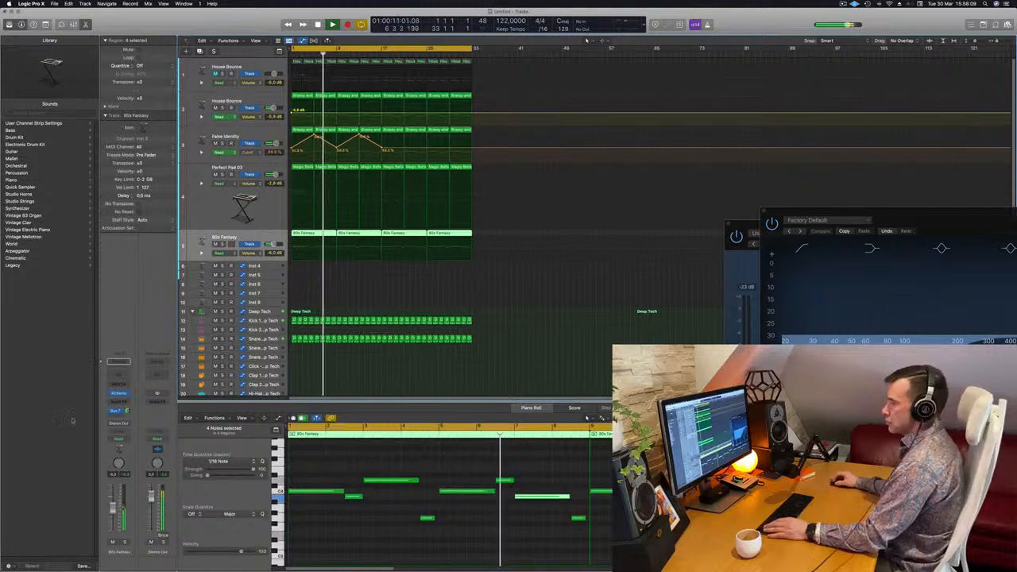
{"action": "left_click", "coordinate": [120, 378]}
{"action": "left_click", "coordinate": [356, 137]}
{"action": "left_click_drag", "start_coordinate": [361, 222], "coordinate": [596, 199]}
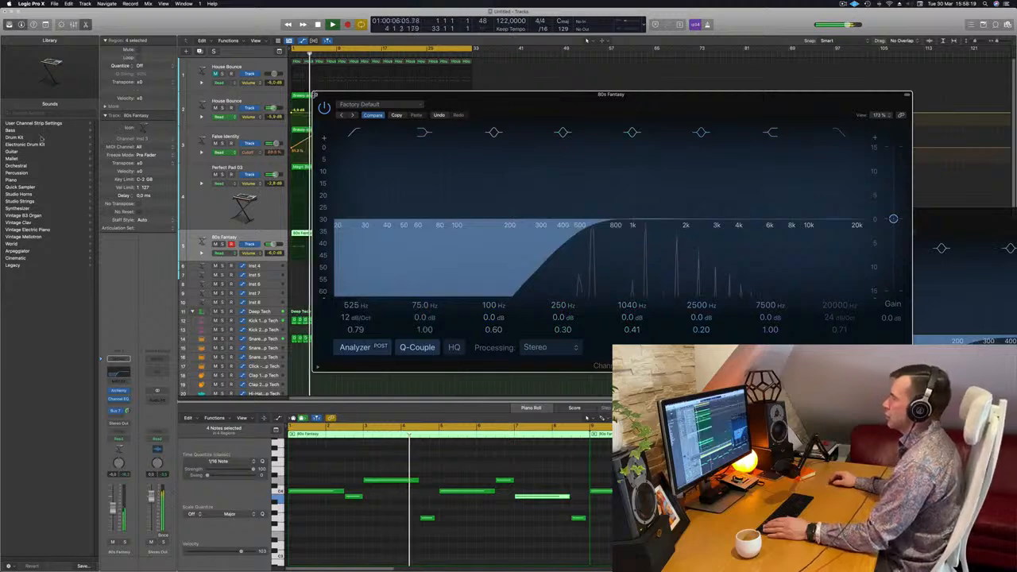
{"action": "left_click", "coordinate": [317, 95]}
{"action": "left_click", "coordinate": [212, 212]}
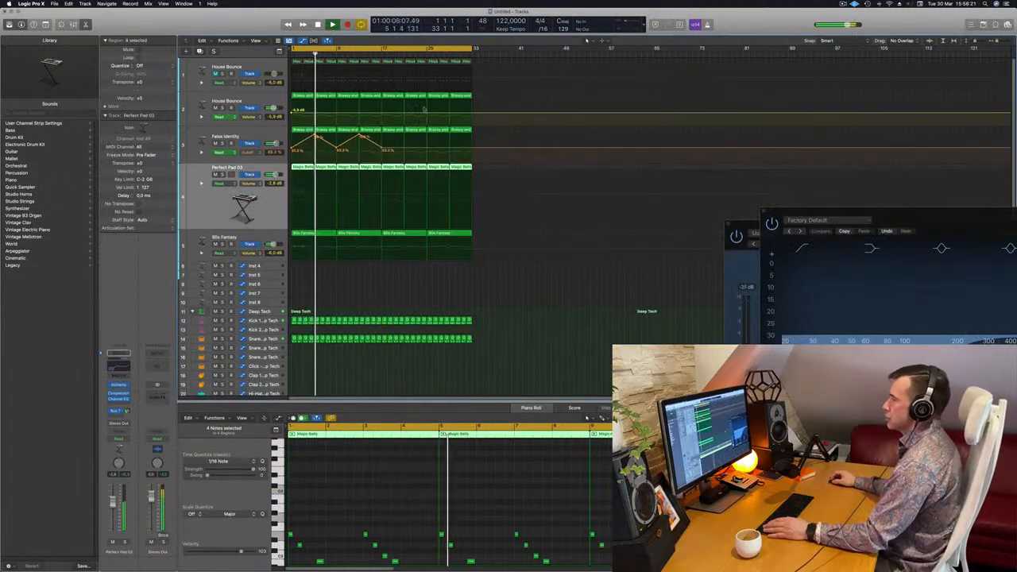
Copy the first one-bar Kick 1 region of the Deep Tech kit to bar 1 of the Shaker 2 track
{"action": "left_click", "coordinate": [406, 149]}
{"action": "left_click_drag", "start_coordinate": [405, 150], "coordinate": [427, 147]}
{"action": "scroll", "coordinate": [412, 208], "scroll_direction": "down", "scroll_amount": 5}
{"action": "scroll", "coordinate": [411, 208], "scroll_direction": "down", "scroll_amount": 10}
{"action": "key", "text": "Return"}
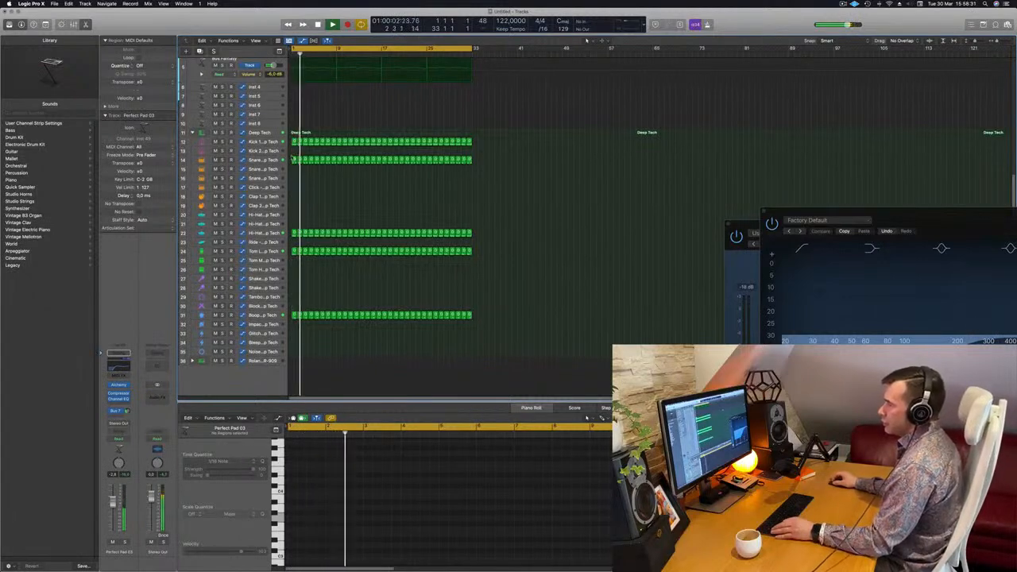
{"action": "left_click", "coordinate": [294, 160]}
{"action": "left_click_drag", "start_coordinate": [294, 141], "coordinate": [295, 287]}
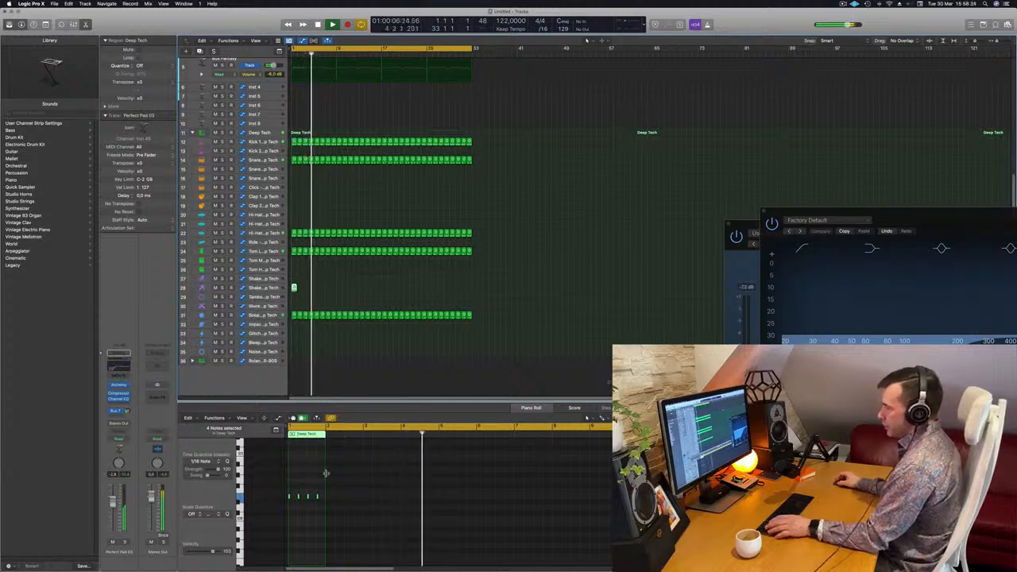
Select all four notes in the copied shaker region and transpose them up an octave
{"action": "scroll", "coordinate": [327, 474], "scroll_direction": "up", "scroll_amount": 2}
{"action": "left_click", "coordinate": [320, 517]}
{"action": "key", "text": "super+a"}
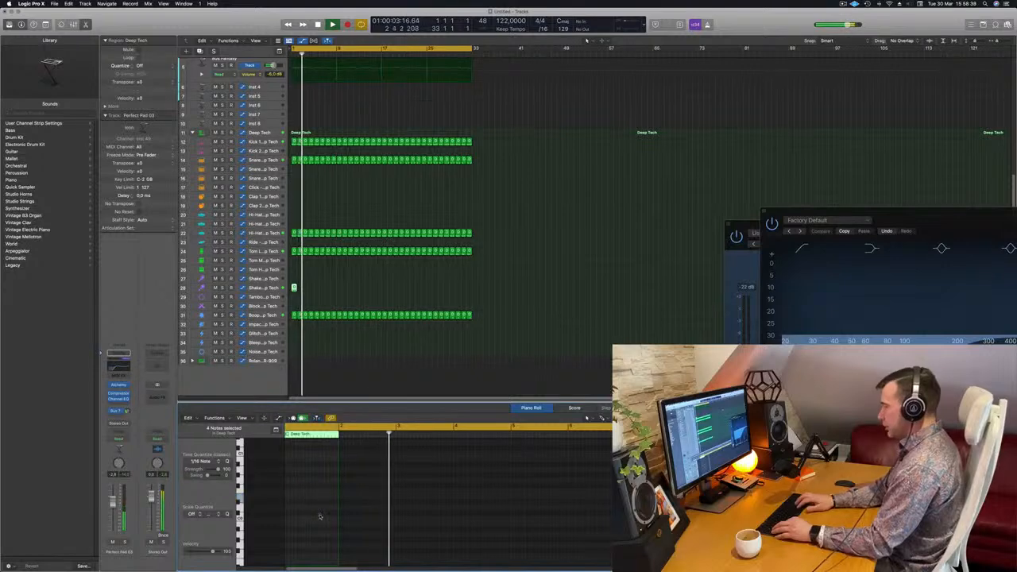
{"action": "key", "text": "z"}
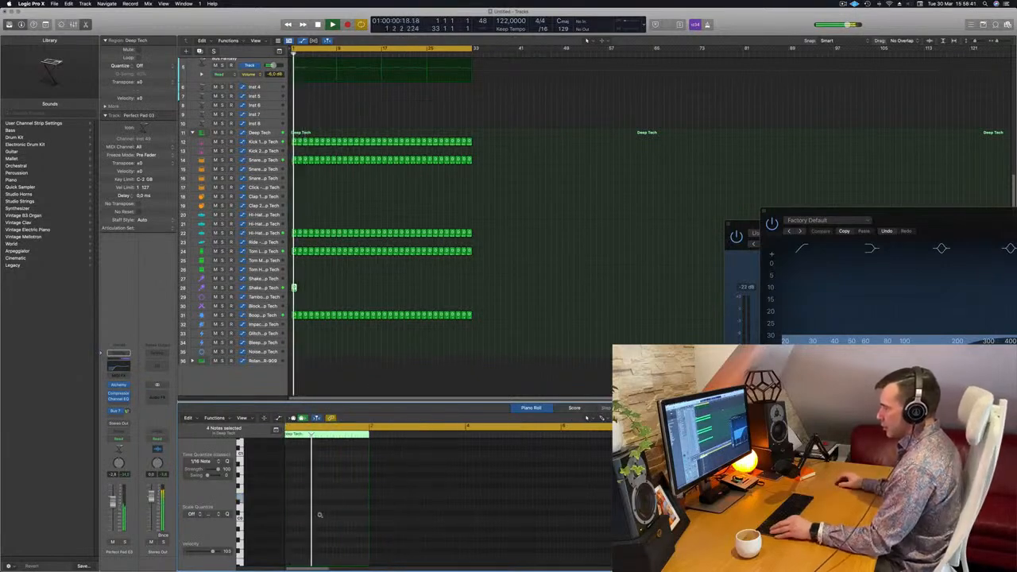
{"action": "scroll", "coordinate": [321, 517], "scroll_direction": "up", "scroll_amount": 3}
{"action": "scroll", "coordinate": [321, 517], "scroll_direction": "left", "scroll_amount": 3}
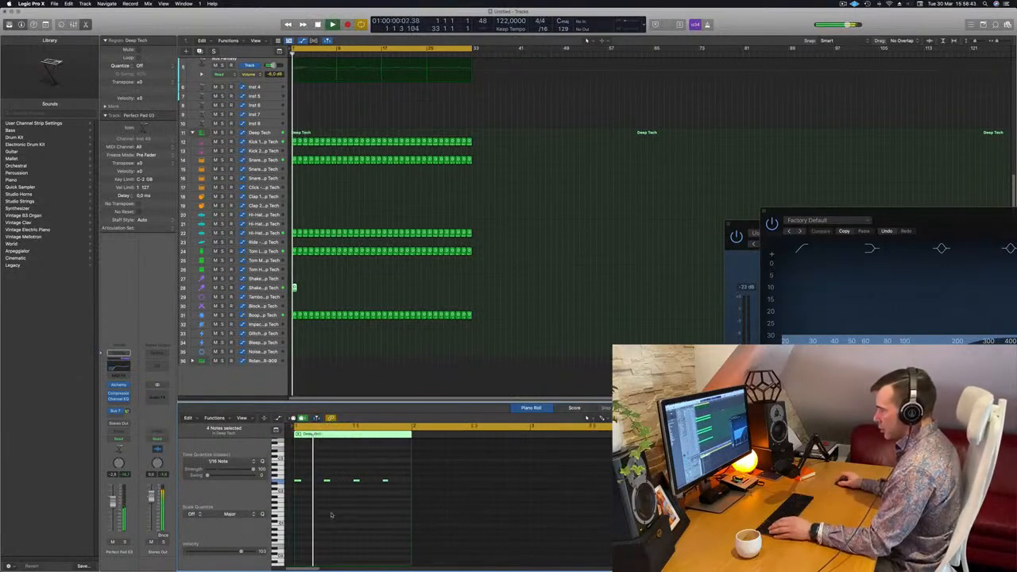
{"action": "left_click_drag", "start_coordinate": [401, 475], "coordinate": [277, 485]}
{"action": "key", "text": "space"}
{"action": "key", "text": "alt+shift+Up"}
{"action": "key", "text": "space"}
{"action": "scroll", "coordinate": [309, 469], "scroll_direction": "up", "scroll_amount": 2}
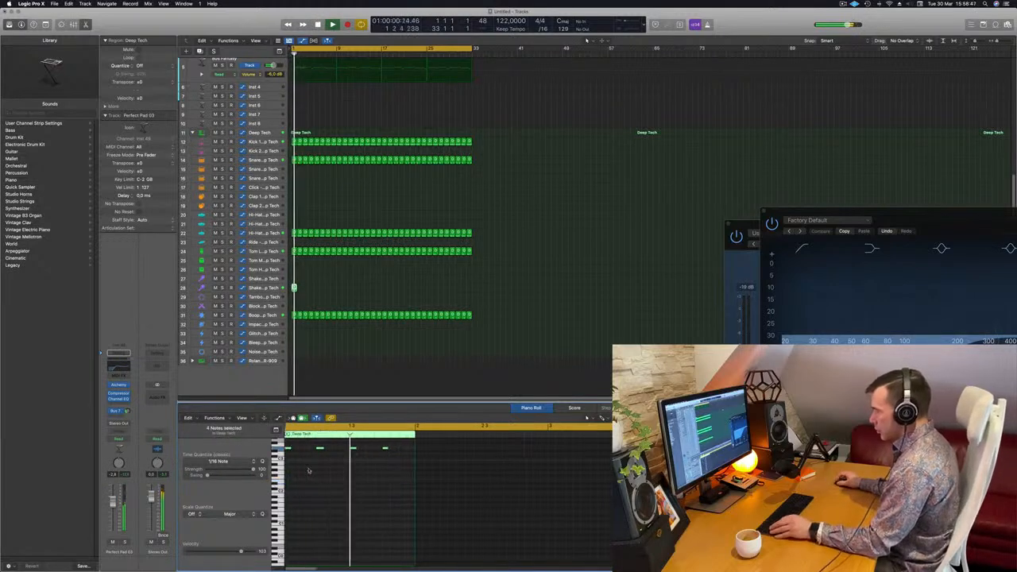
Duplicate the shaker notes onto the offbeats for eight notes per bar and repeat the region across all 32 bars
{"action": "left_click_drag", "start_coordinate": [296, 451], "coordinate": [315, 452]}
{"action": "key", "text": "space"}
{"action": "left_click", "coordinate": [294, 287]}
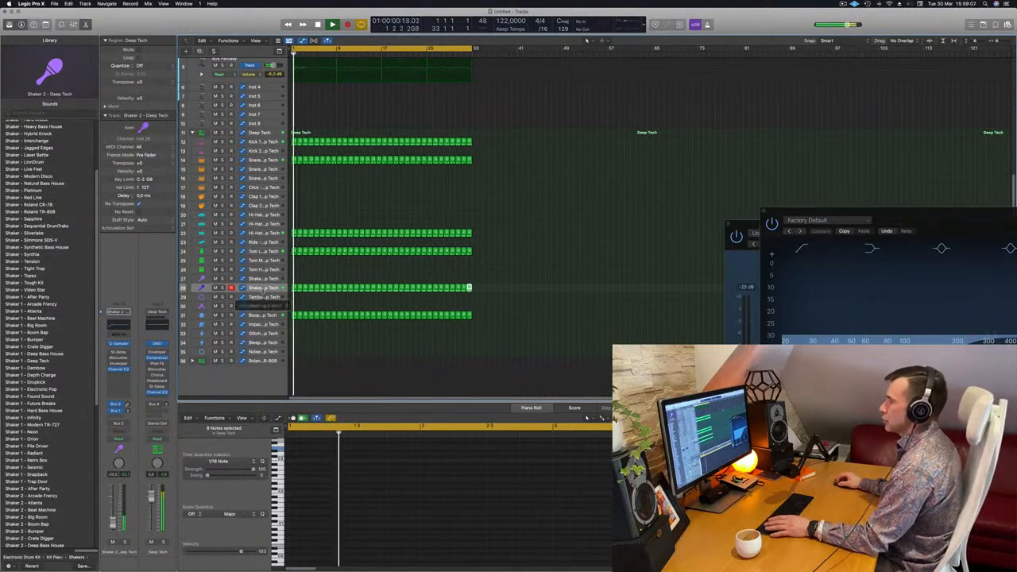
Enlarge the Shaker 2 track, insert a stereo Compressor on it and raise the compressor's ratio
{"action": "left_click_drag", "start_coordinate": [263, 292], "coordinate": [269, 324]}
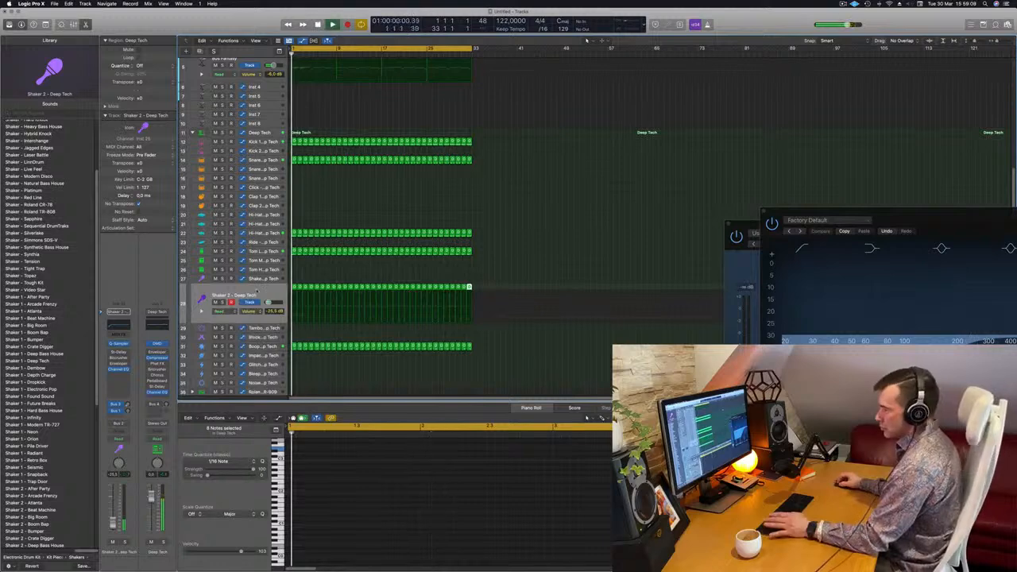
{"action": "key", "text": "super+a"}
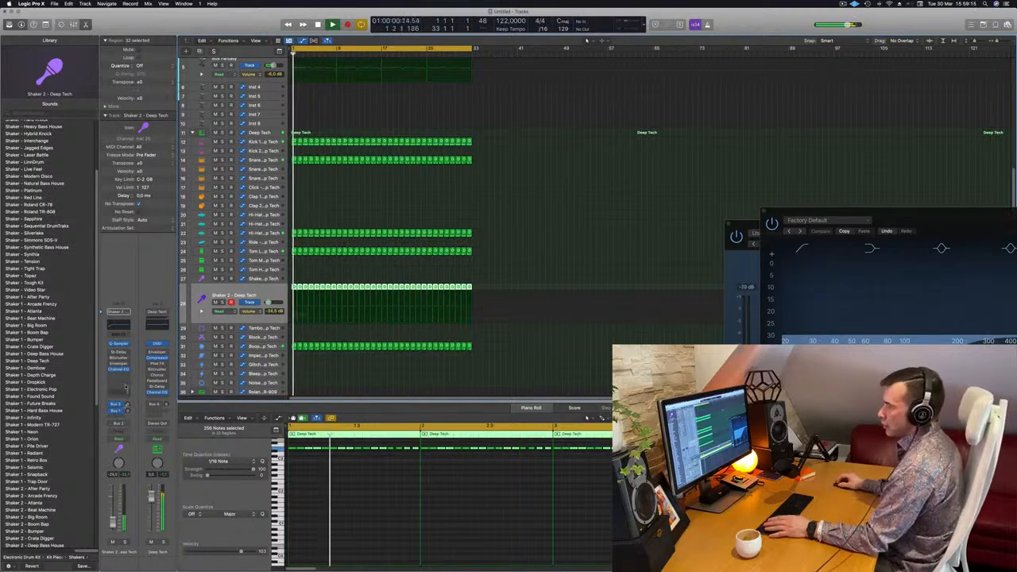
{"action": "left_click", "coordinate": [119, 377]}
{"action": "mouse_move", "coordinate": [136, 396]}
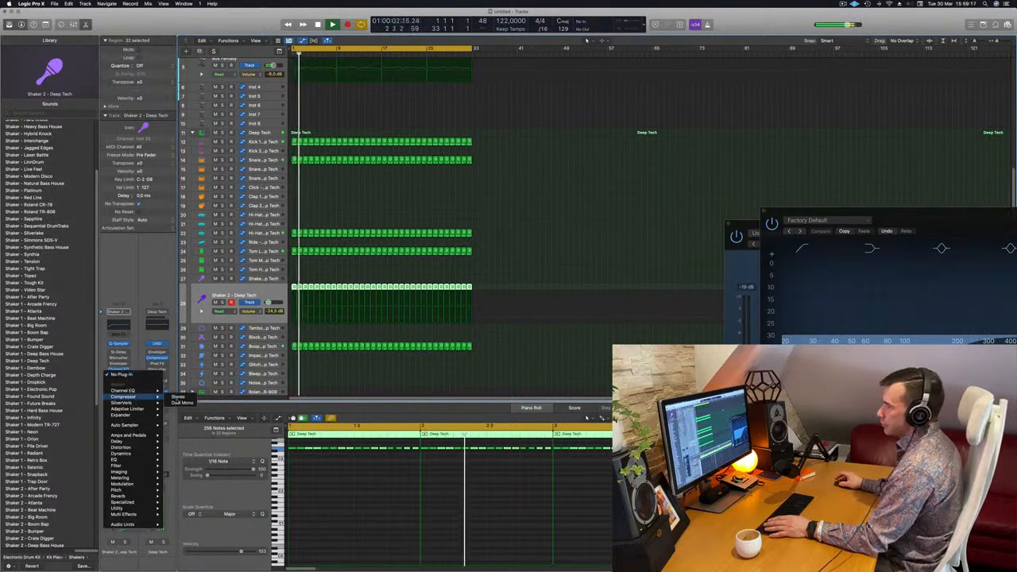
{"action": "left_click", "coordinate": [182, 397]}
{"action": "left_click_drag", "start_coordinate": [452, 247], "coordinate": [452, 224]}
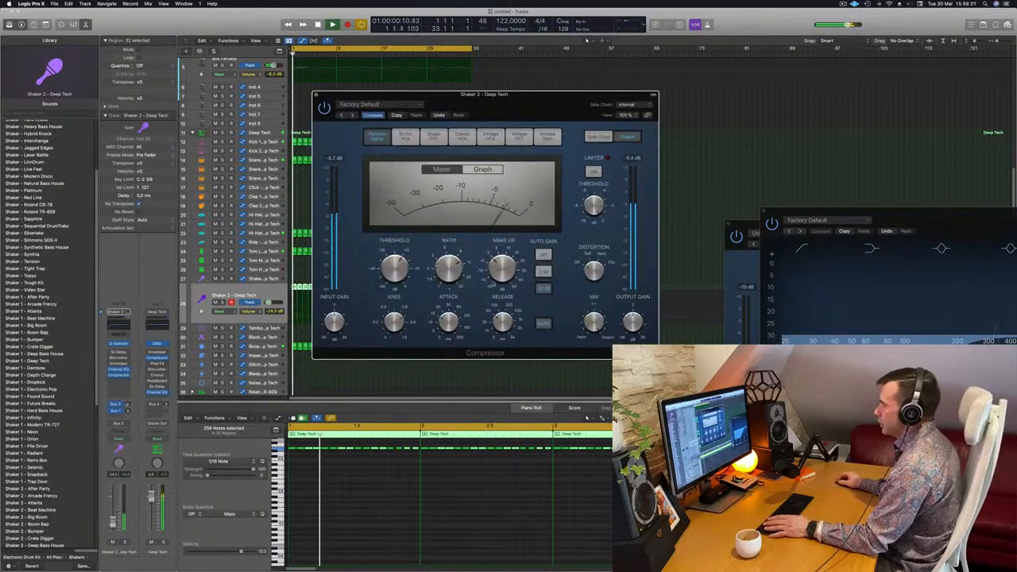
Set the Shaker 2 compressor's side chain to Inst 9, close it and lower the track volume to about -27.5 dB
{"action": "left_click", "coordinate": [627, 104]}
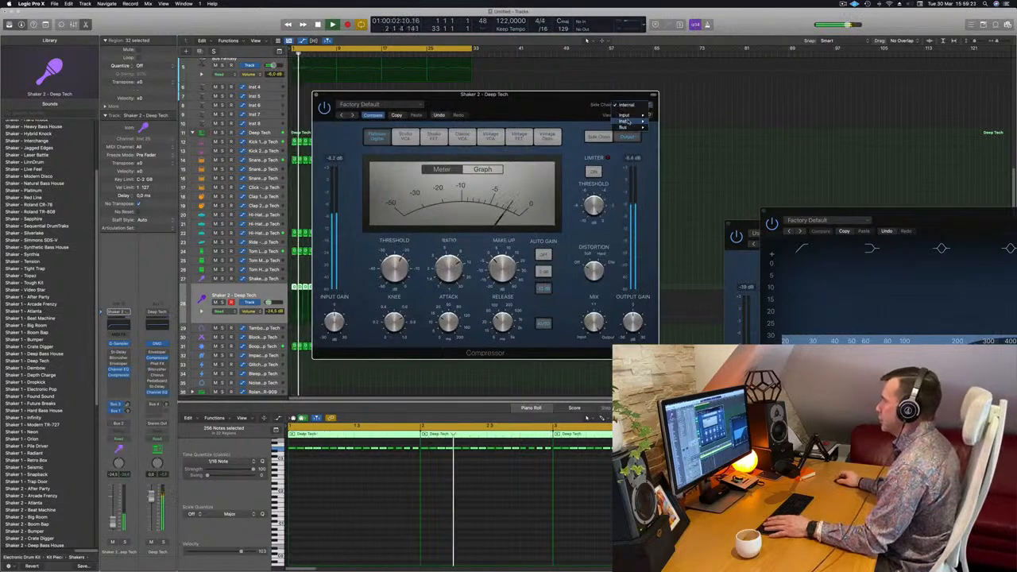
{"action": "mouse_move", "coordinate": [626, 121]}
{"action": "left_click", "coordinate": [671, 164]}
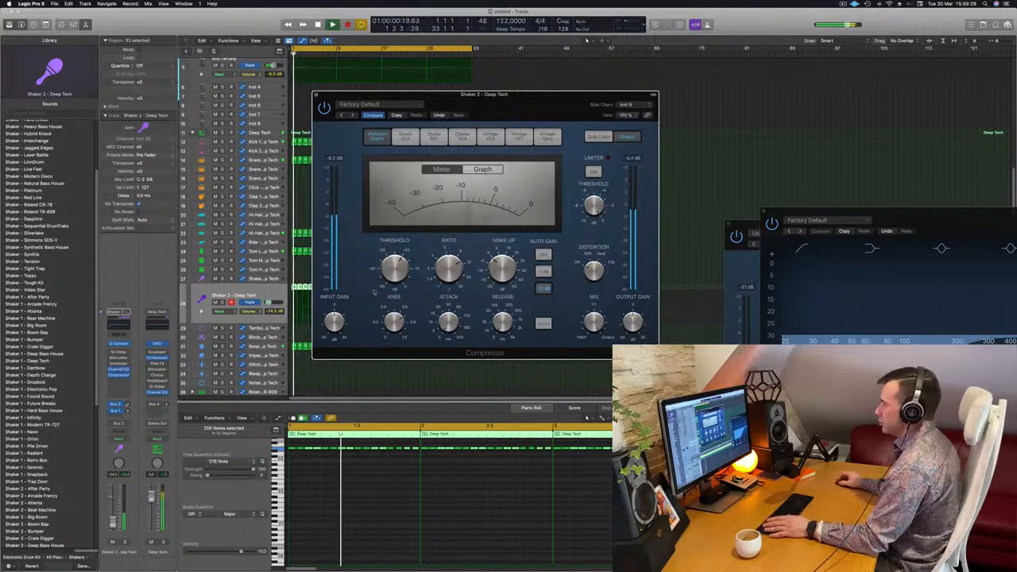
{"action": "left_click_drag", "start_coordinate": [358, 94], "coordinate": [402, 86]}
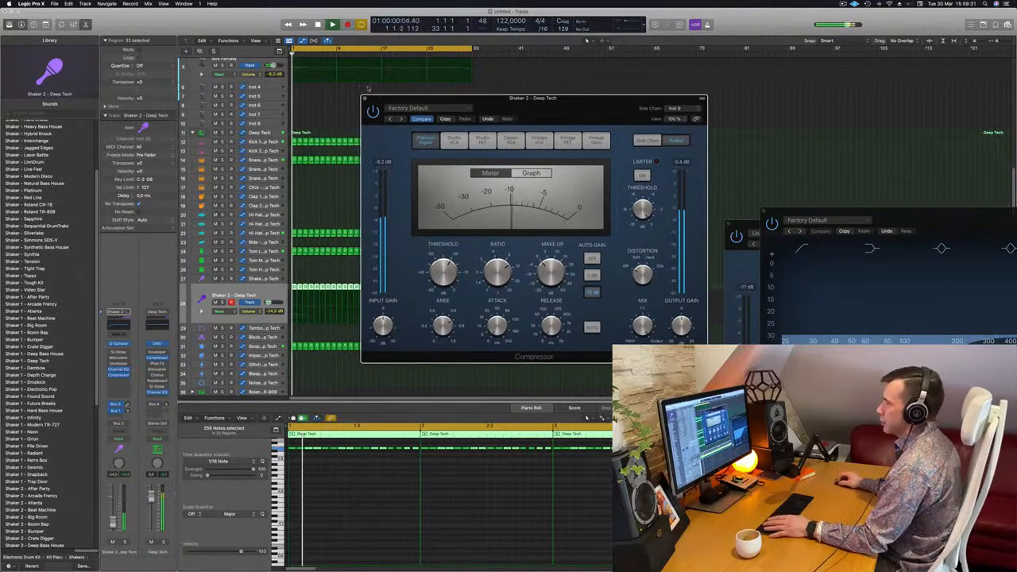
{"action": "left_click", "coordinate": [366, 99]}
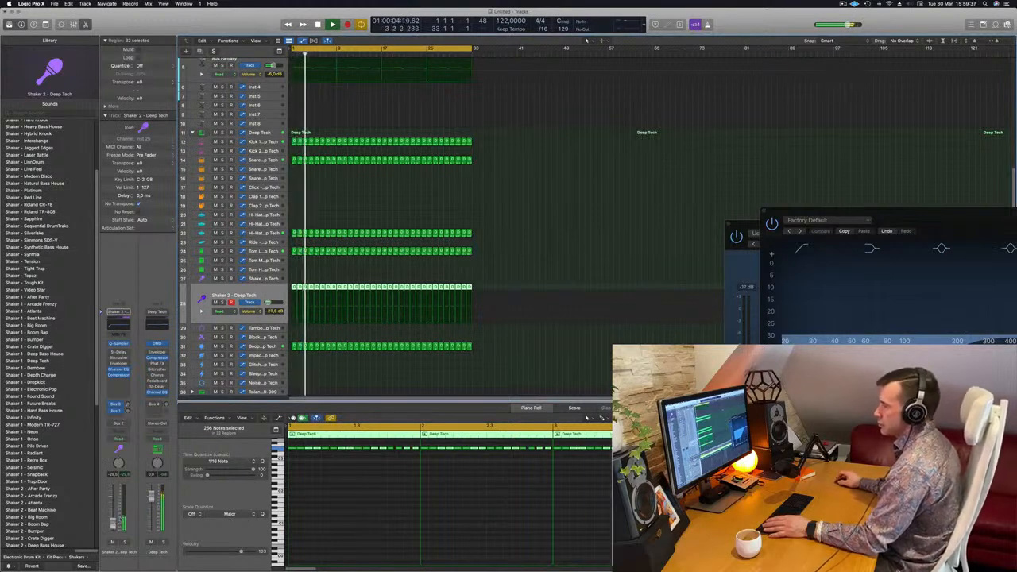
{"action": "left_click", "coordinate": [535, 193], "text": "ctrl+alt"}
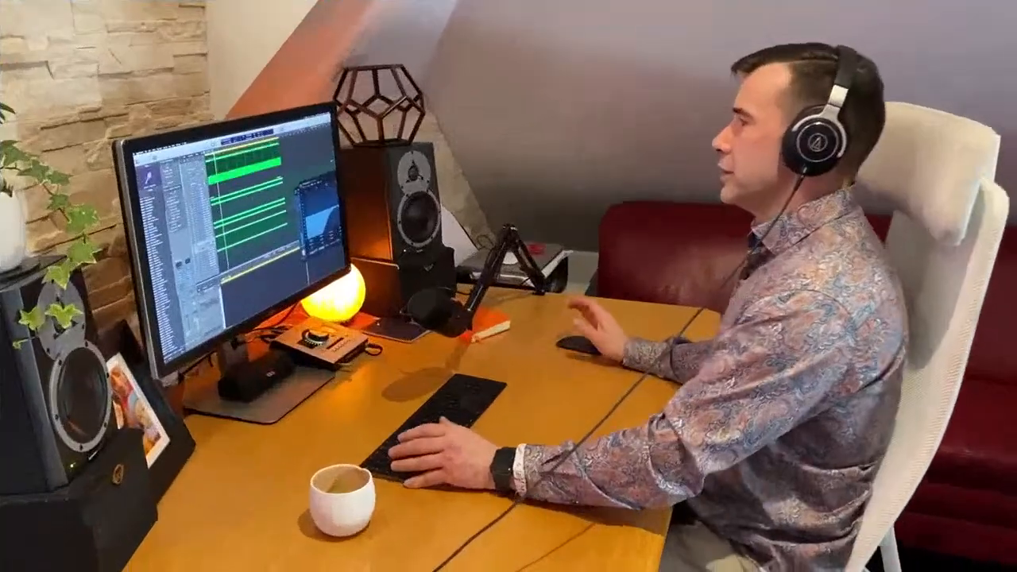